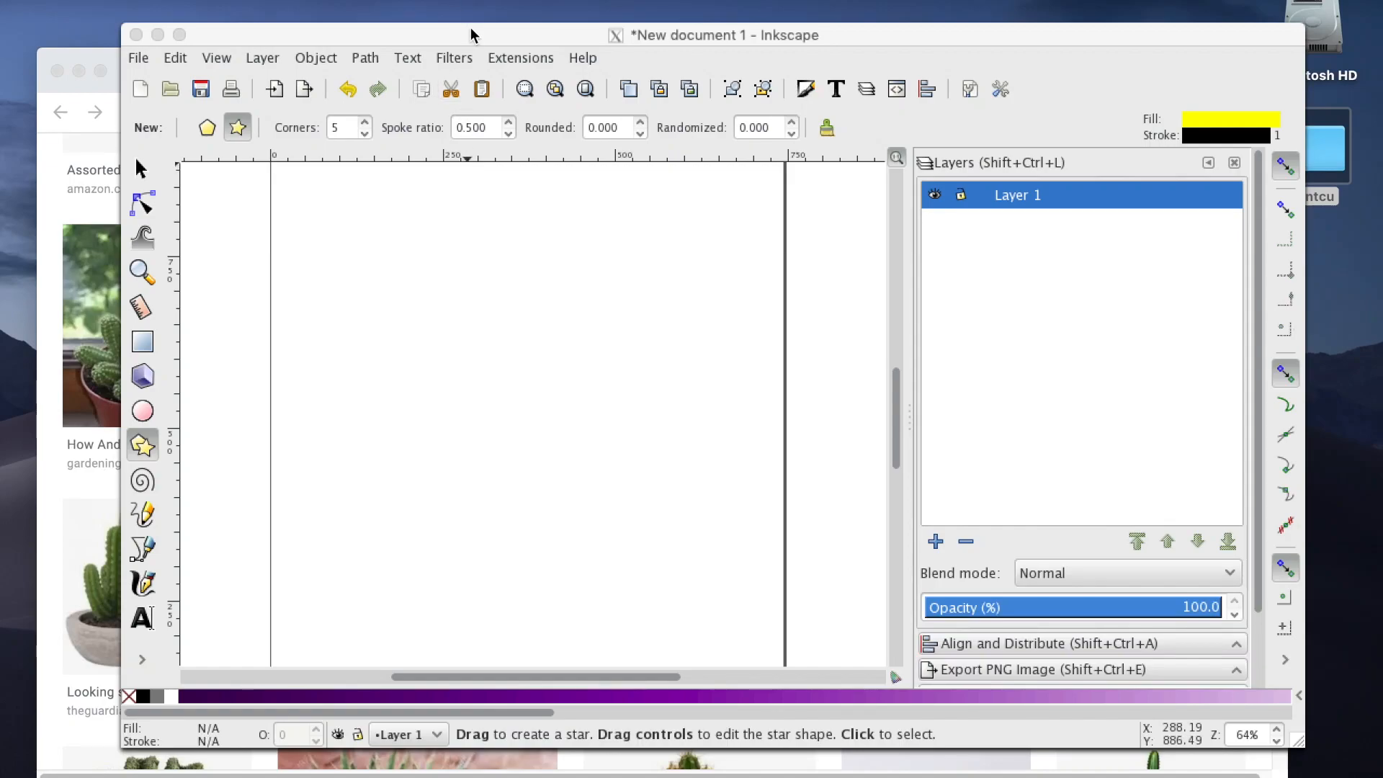
- Rearrange the Inkscape and Chrome windows so the cactus image search is visible
left_click_drag(472, 35, 412, 106)
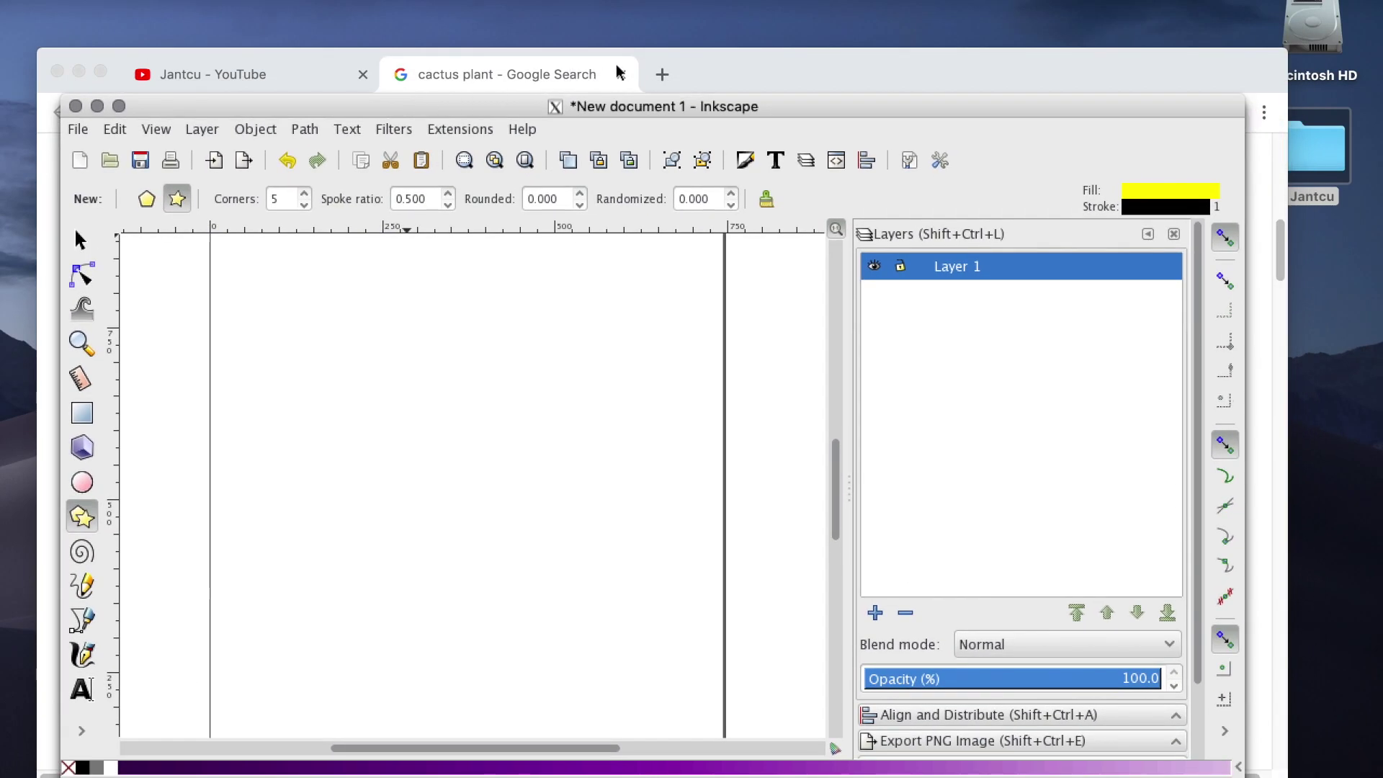
left_click(620, 72)
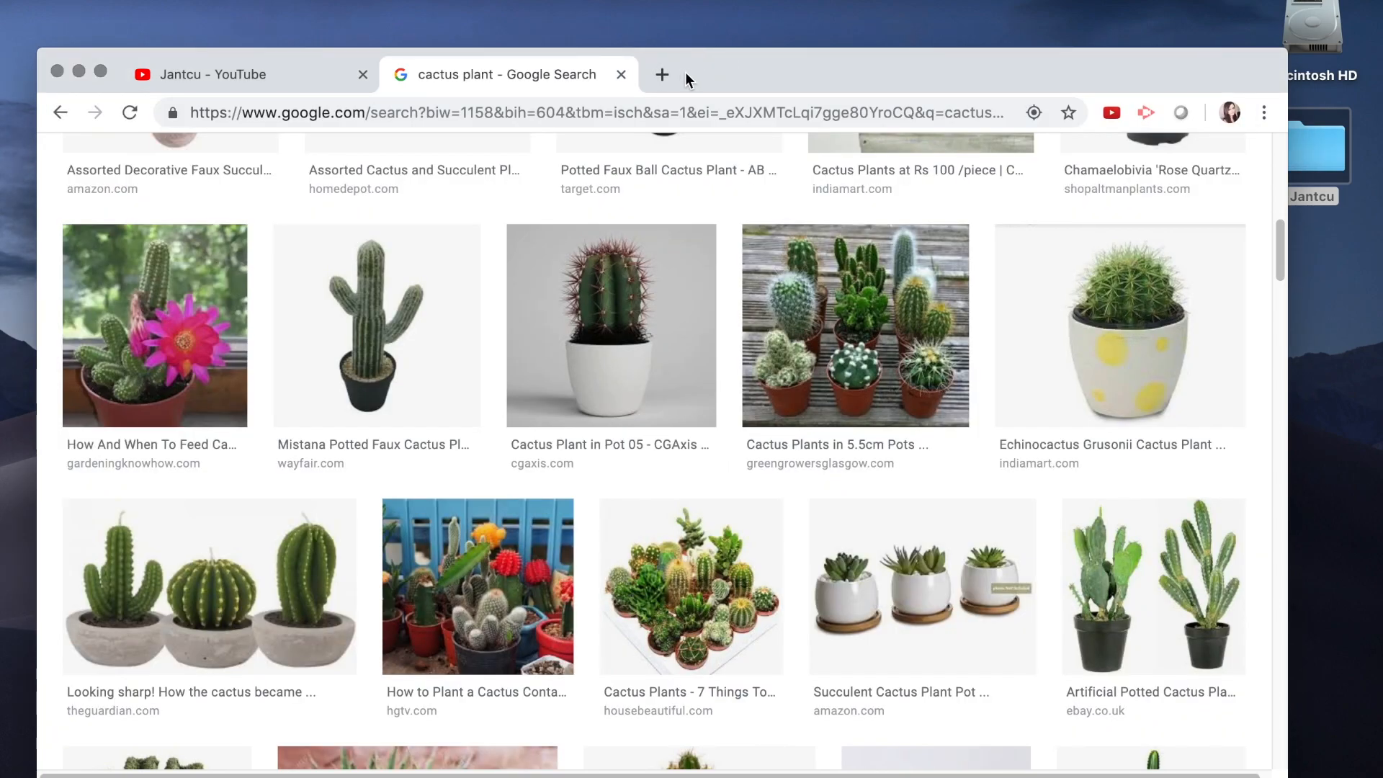
key("super+Tab")
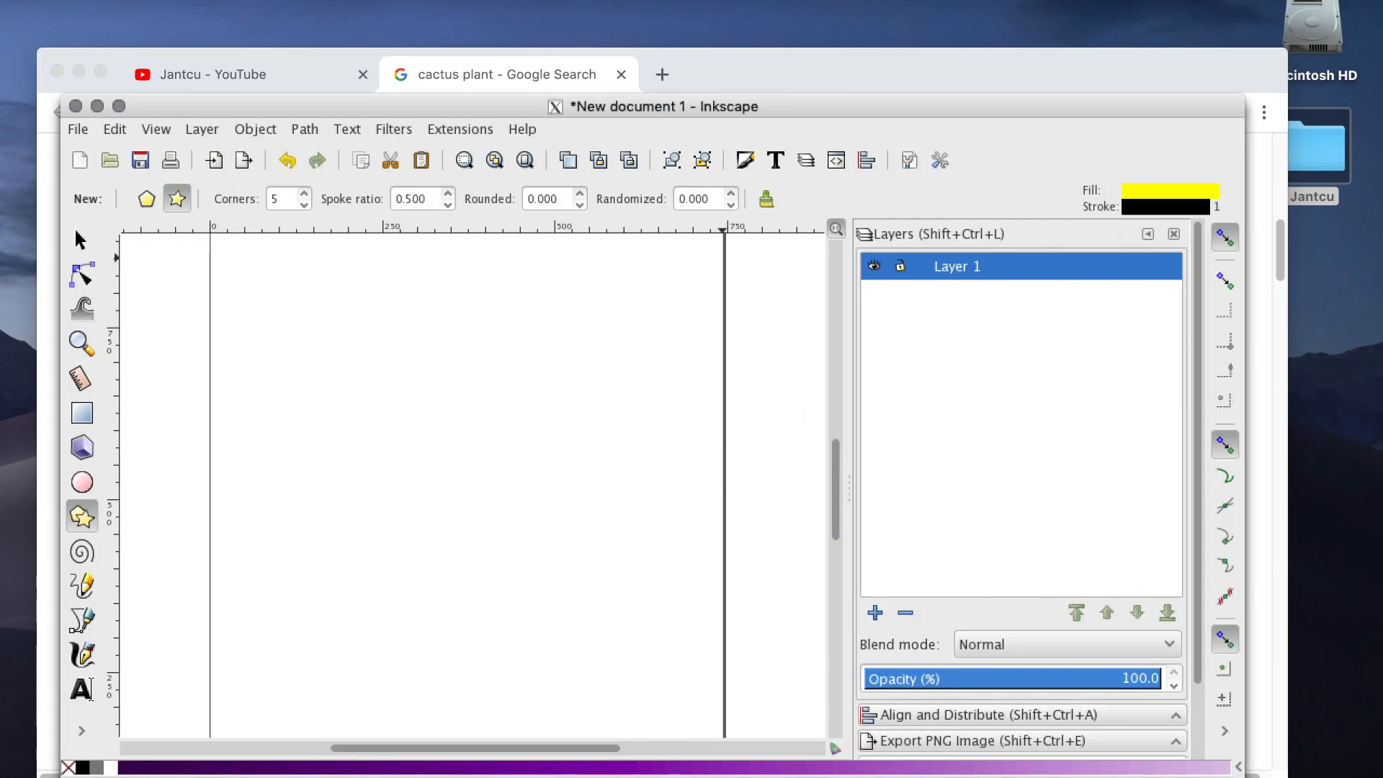
left_click_drag(785, 95, 778, 56)
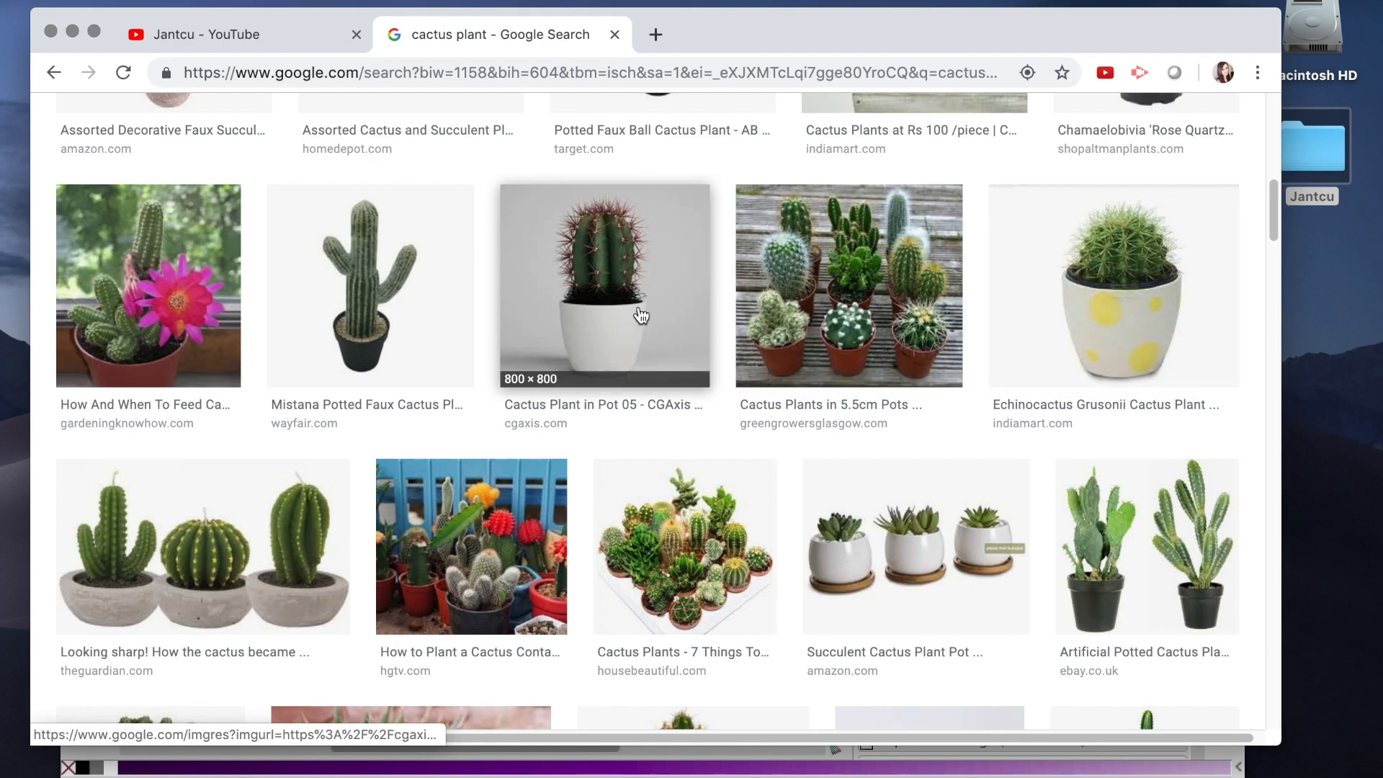
- Copy the 'Cactus Plant in Pot 05' photo from its preview and minimise Chrome
left_click(622, 292)
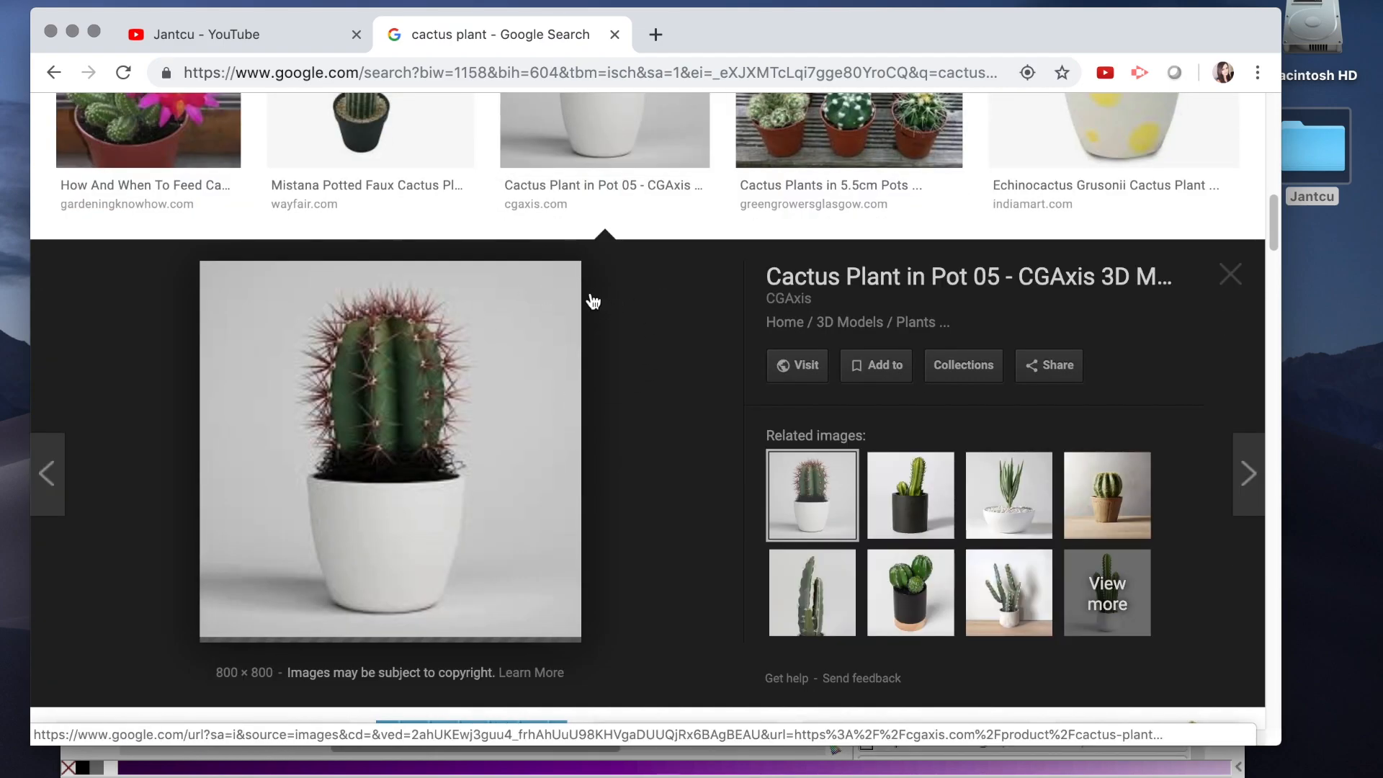
right_click(479, 341)
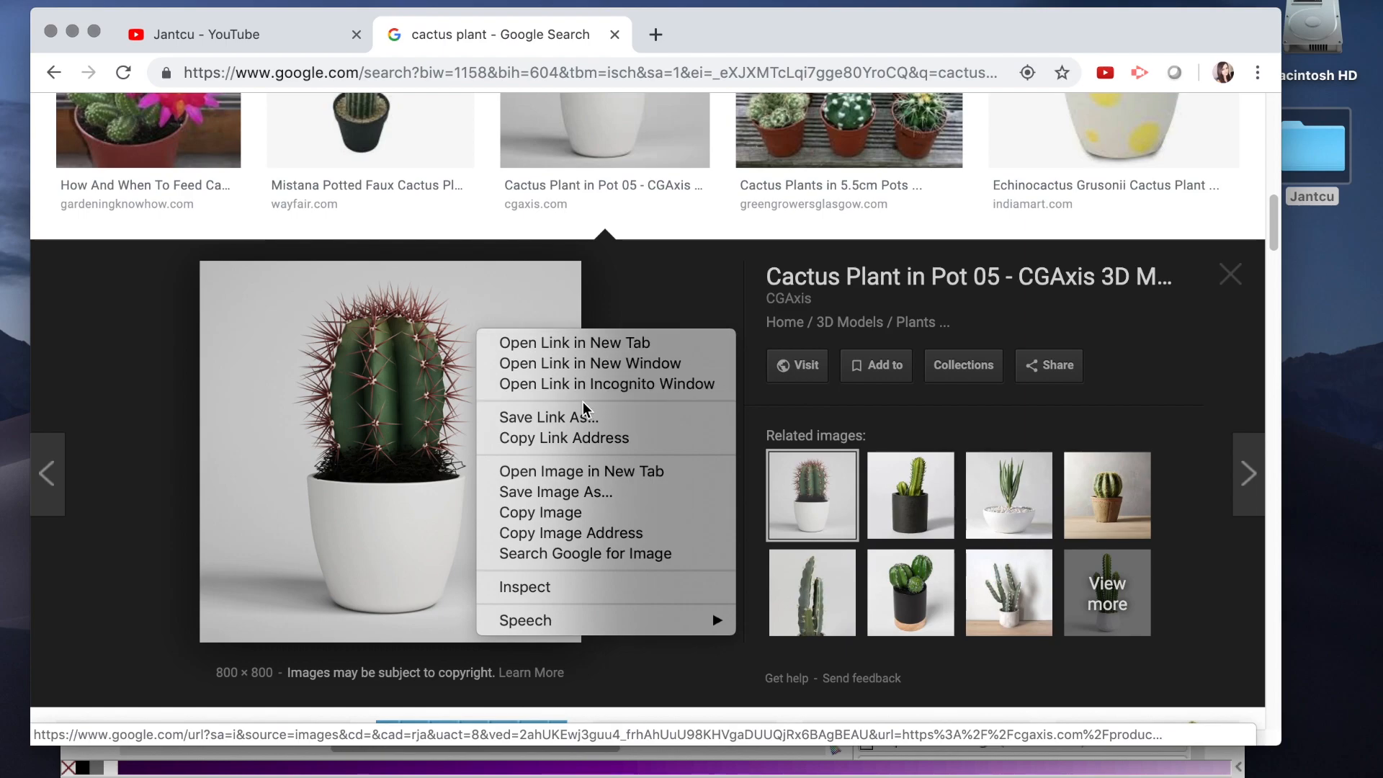
left_click(577, 521)
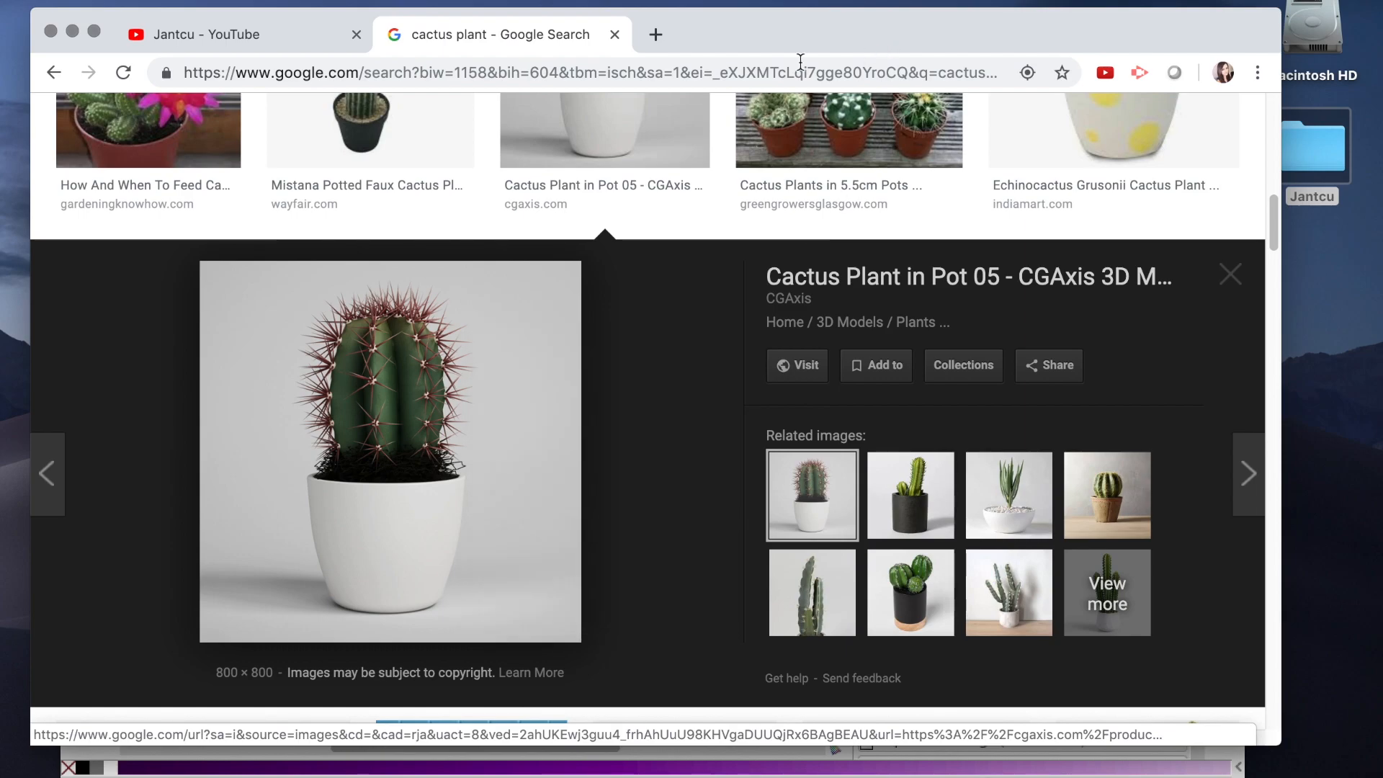
left_click(72, 32)
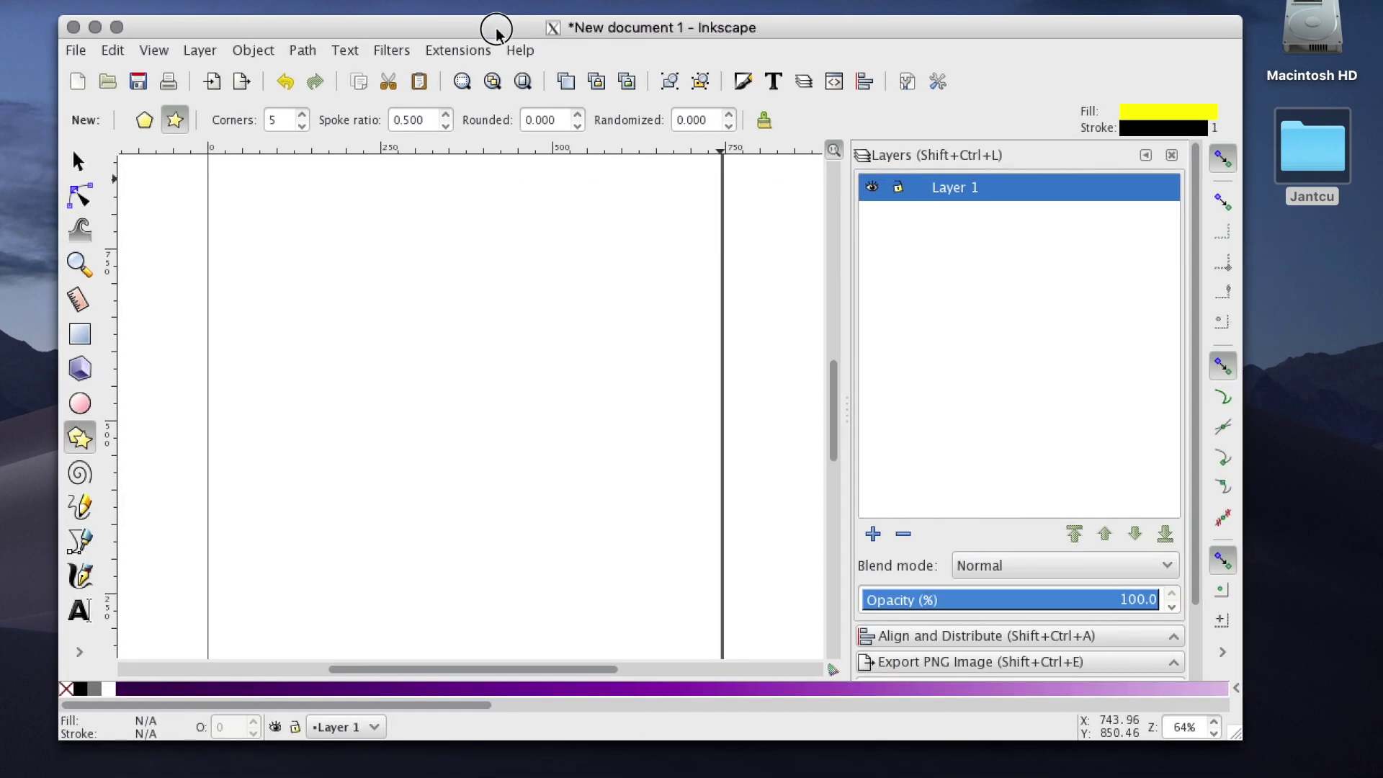
- Paste the copied cactus-in-pot photo onto the Inkscape canvas
left_click(496, 29)
right_click(479, 266)
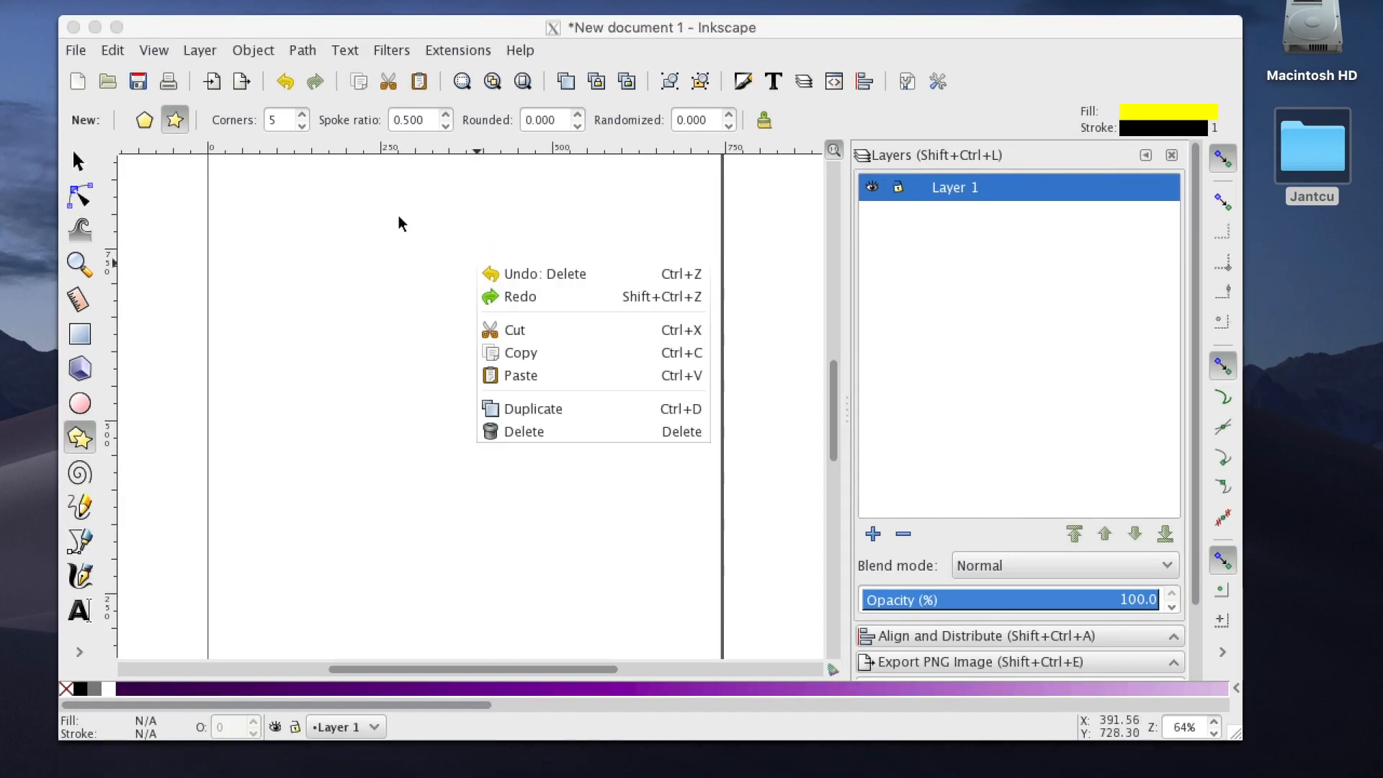
left_click(371, 225)
left_click(78, 51)
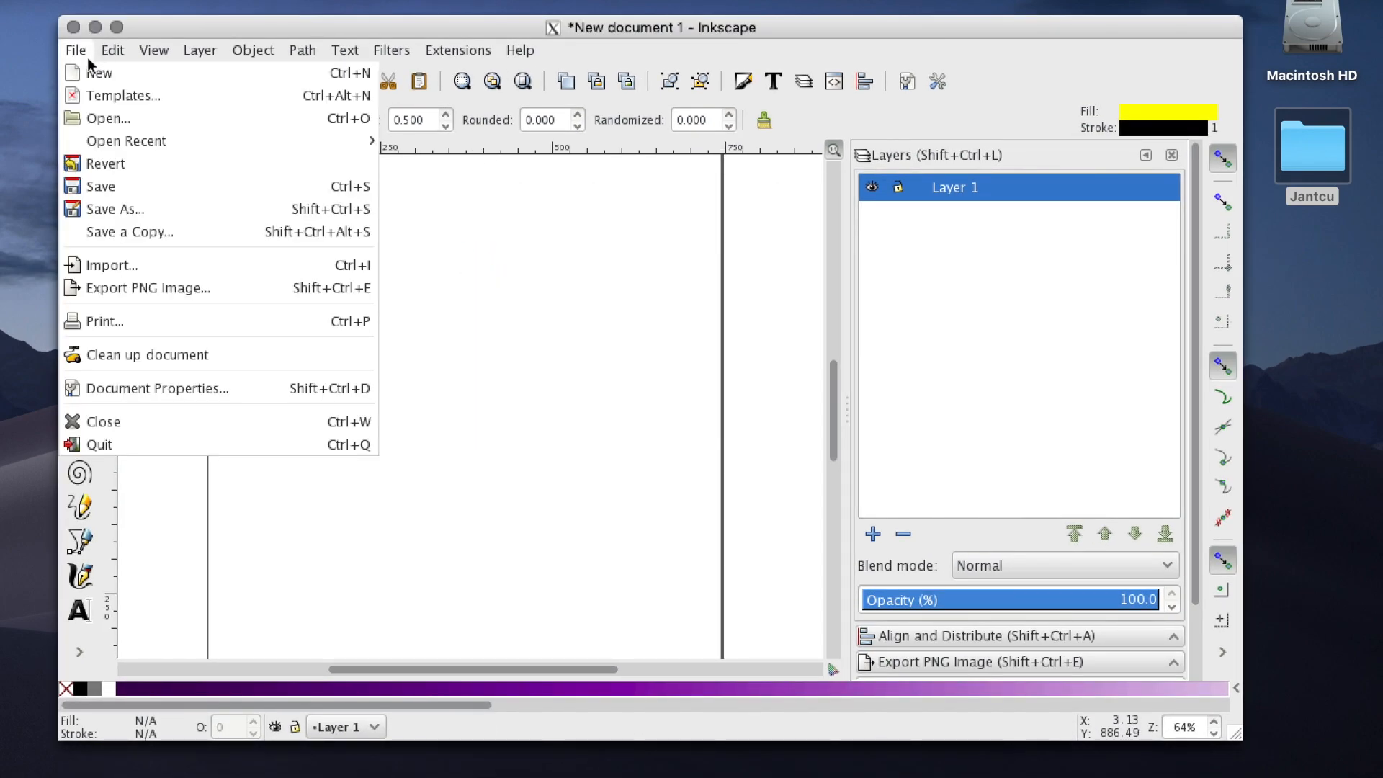
left_click(632, 257)
right_click(630, 253)
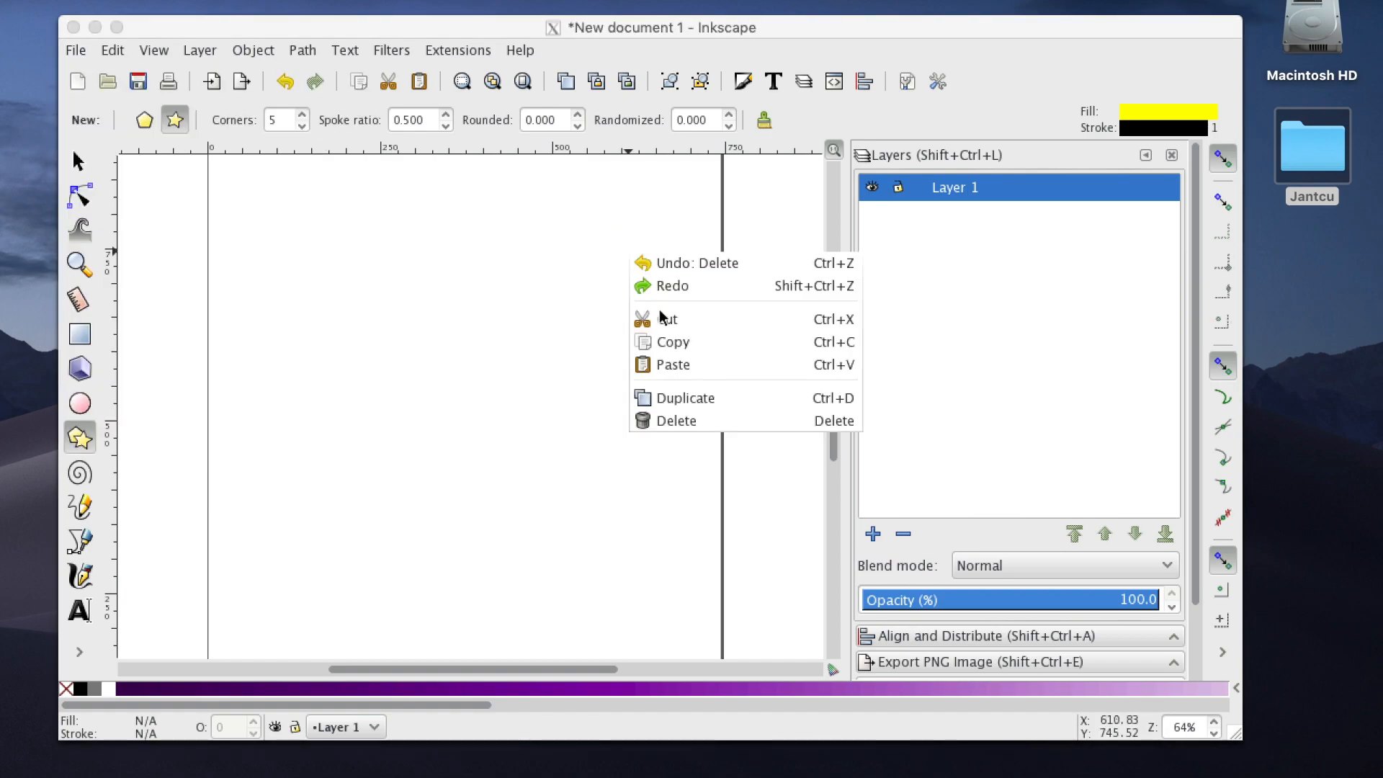
left_click(659, 361)
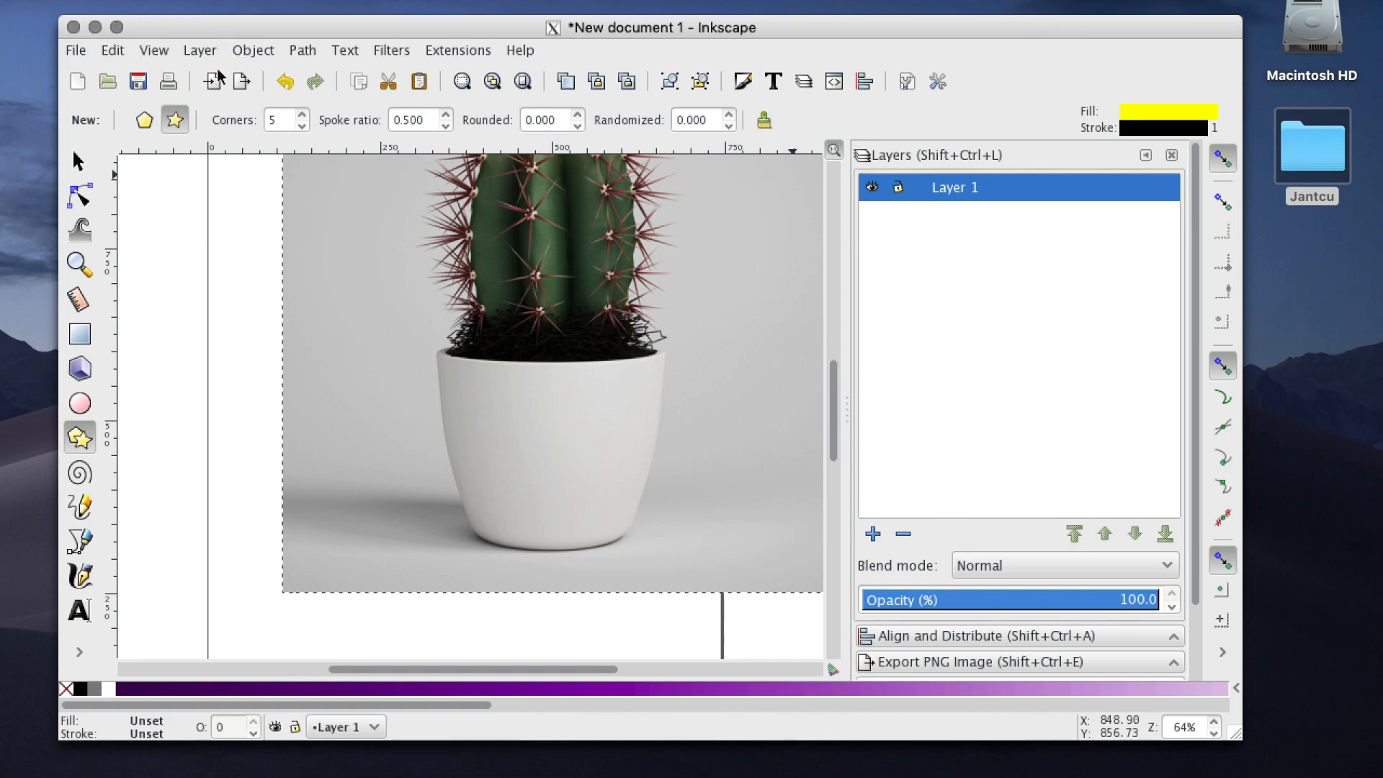
- Maximise the window, zoom out and move the photo up and left over the page
left_click(117, 27)
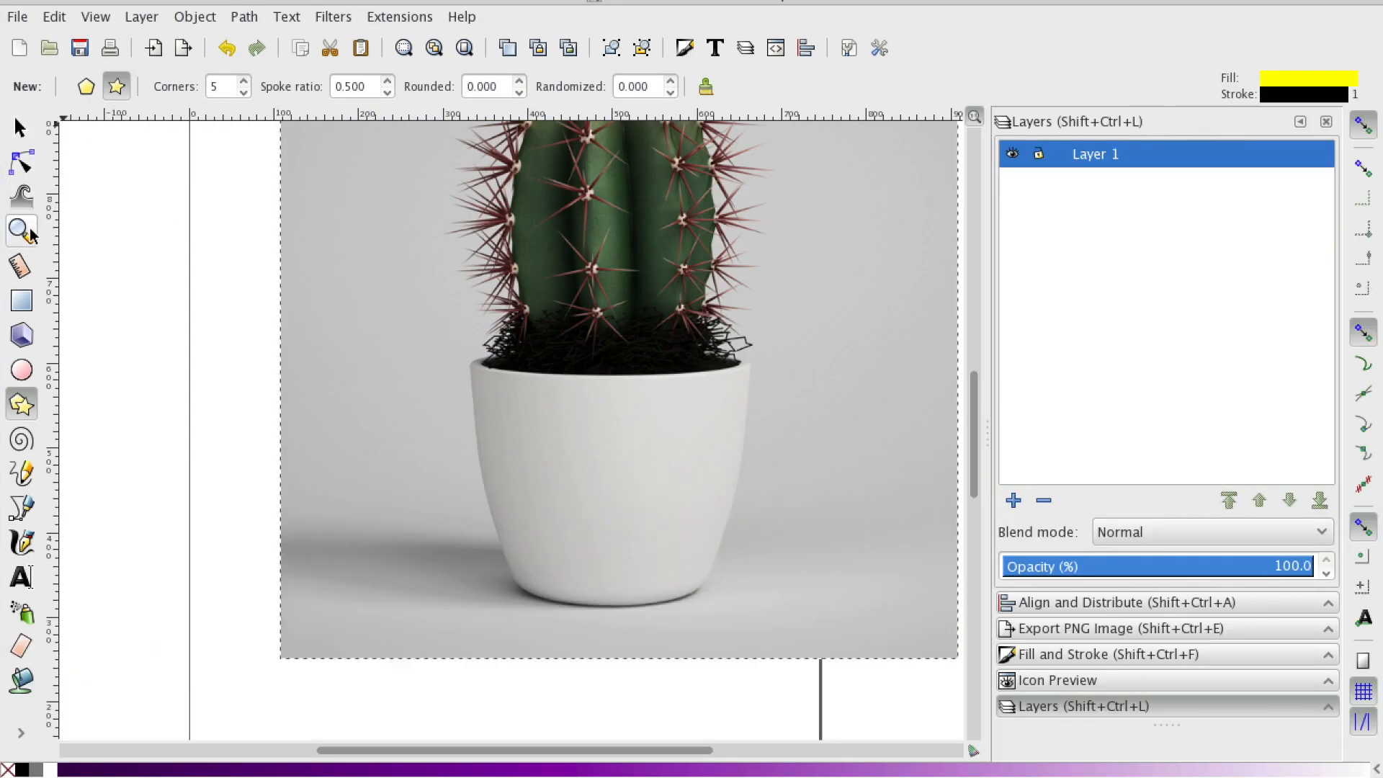
left_click(21, 229)
left_click(321, 389, "shift")
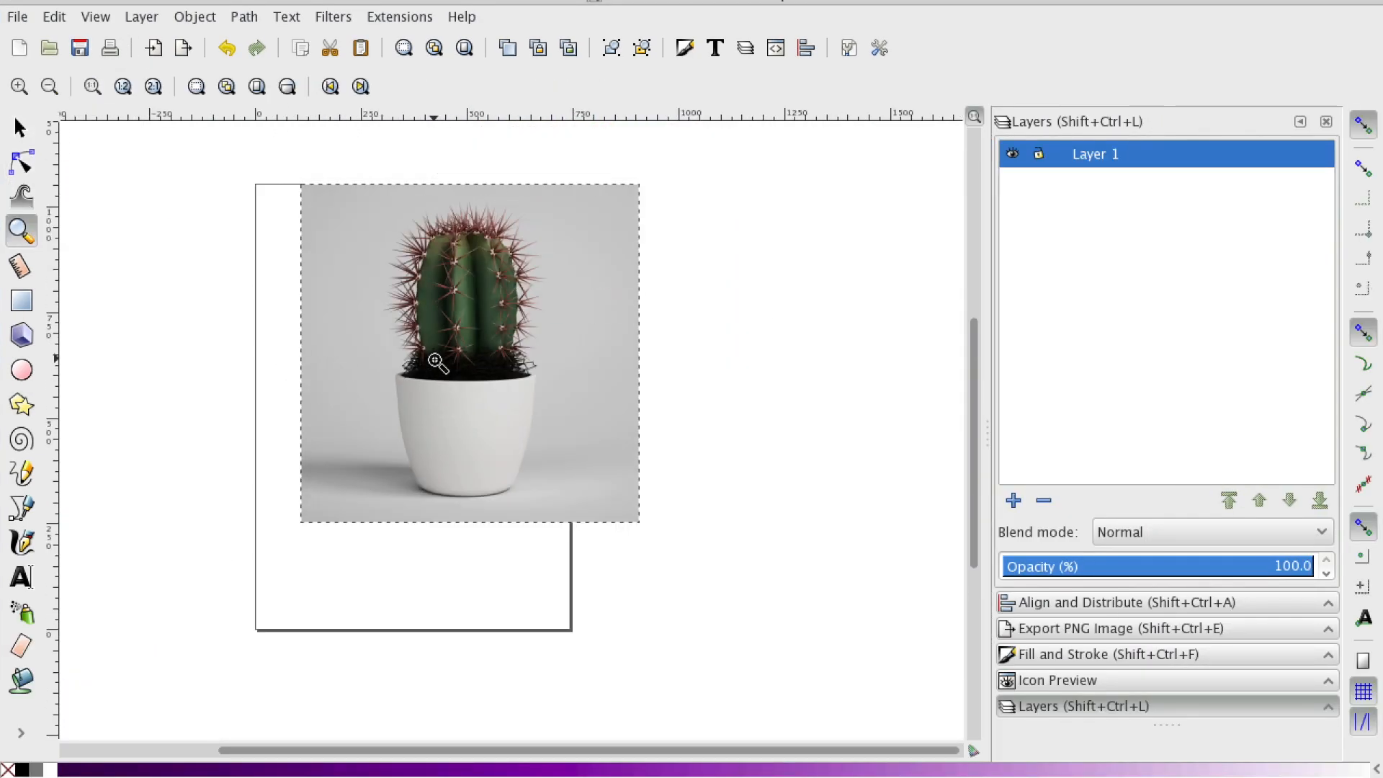
left_click(20, 127)
left_click(454, 314)
mouse_move(439, 274)
left_mouse_down()
mouse_move(367, 308)
mouse_move(399, 303)
left_mouse_up()
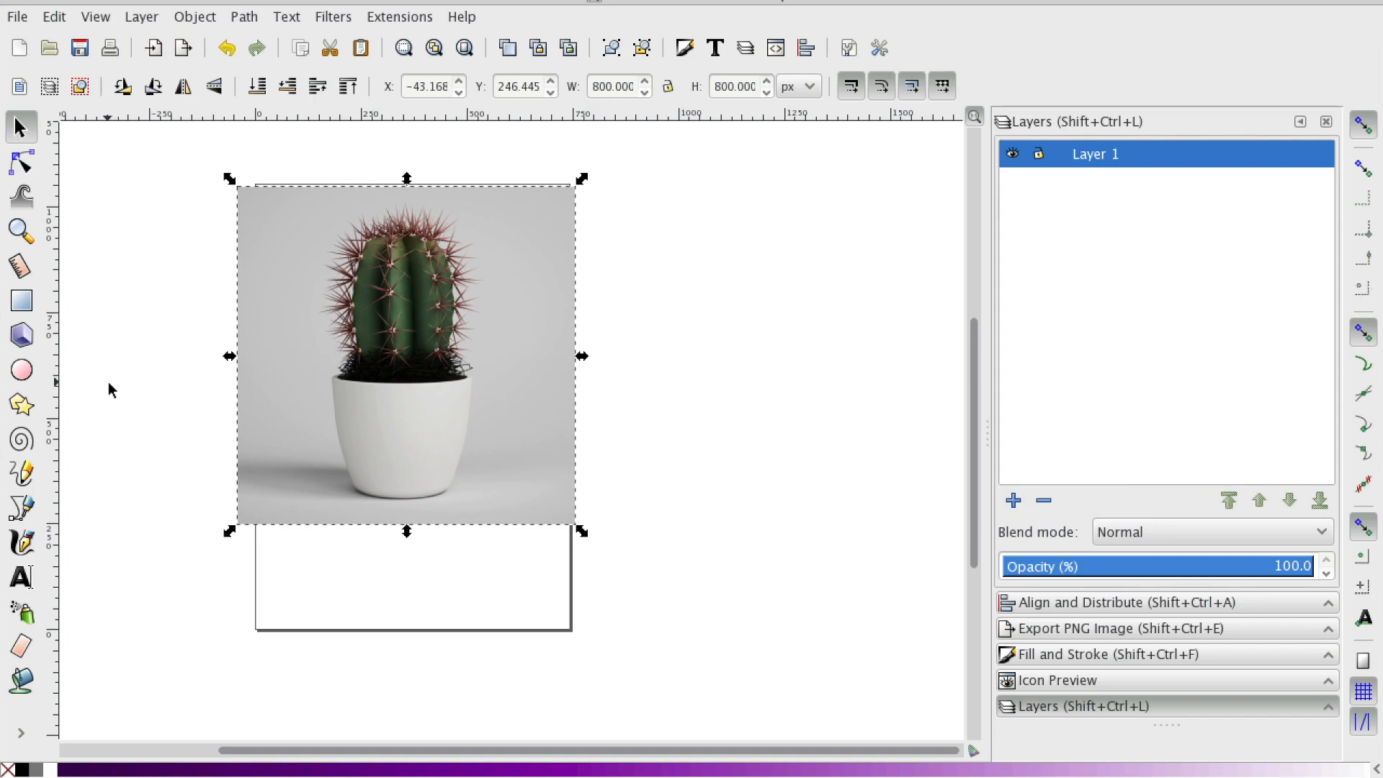
- Draw a short Bezier curve from the pot's left rim up along the cactus's left edge
left_click(24, 511)
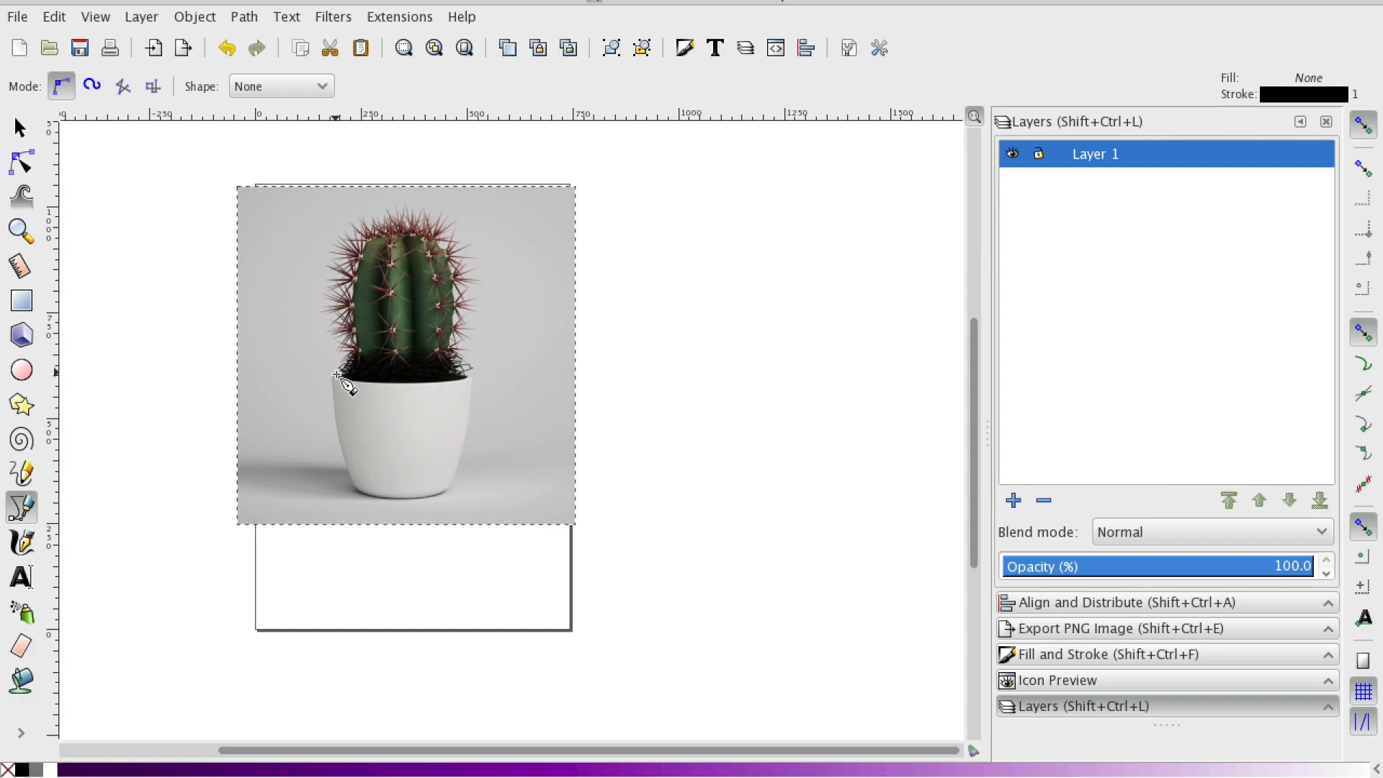
left_click(344, 384)
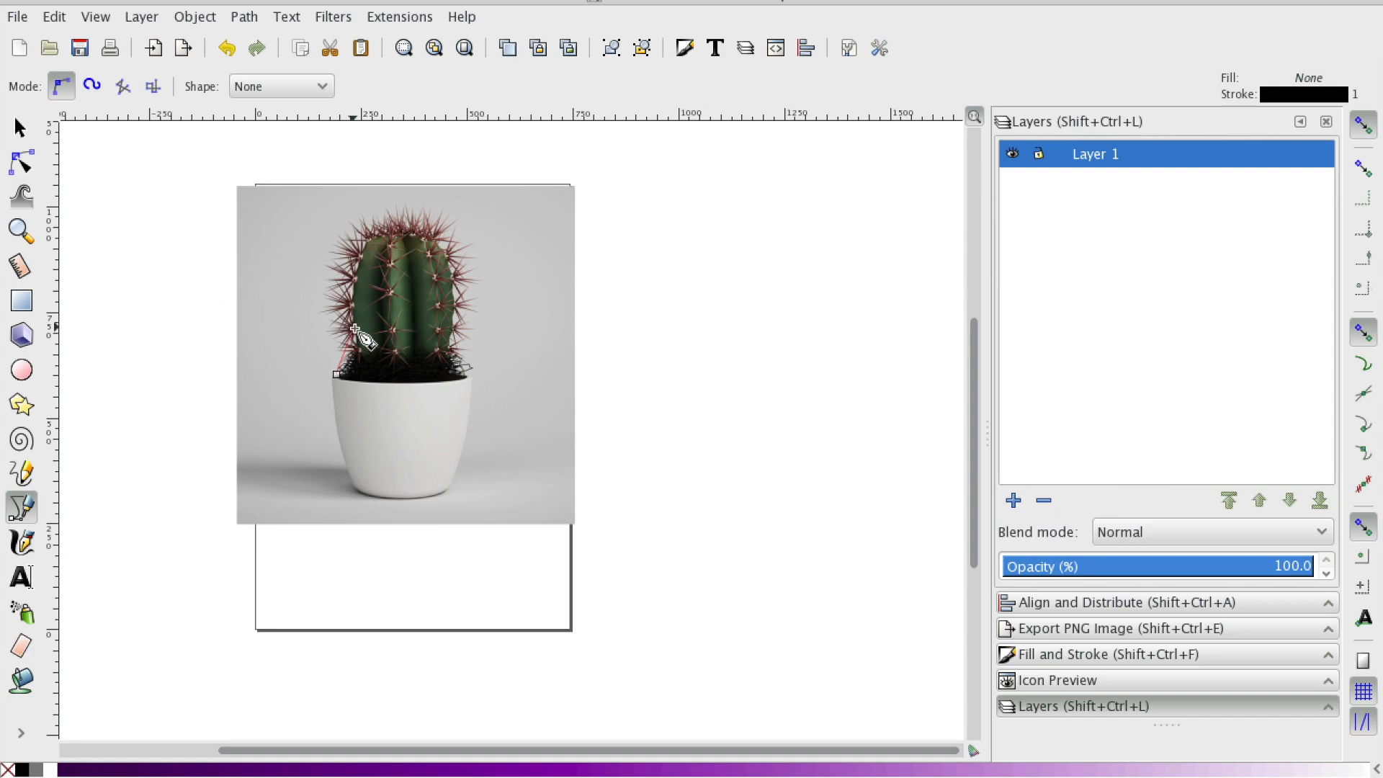
left_click(357, 330)
left_click_drag(357, 330, 341, 287)
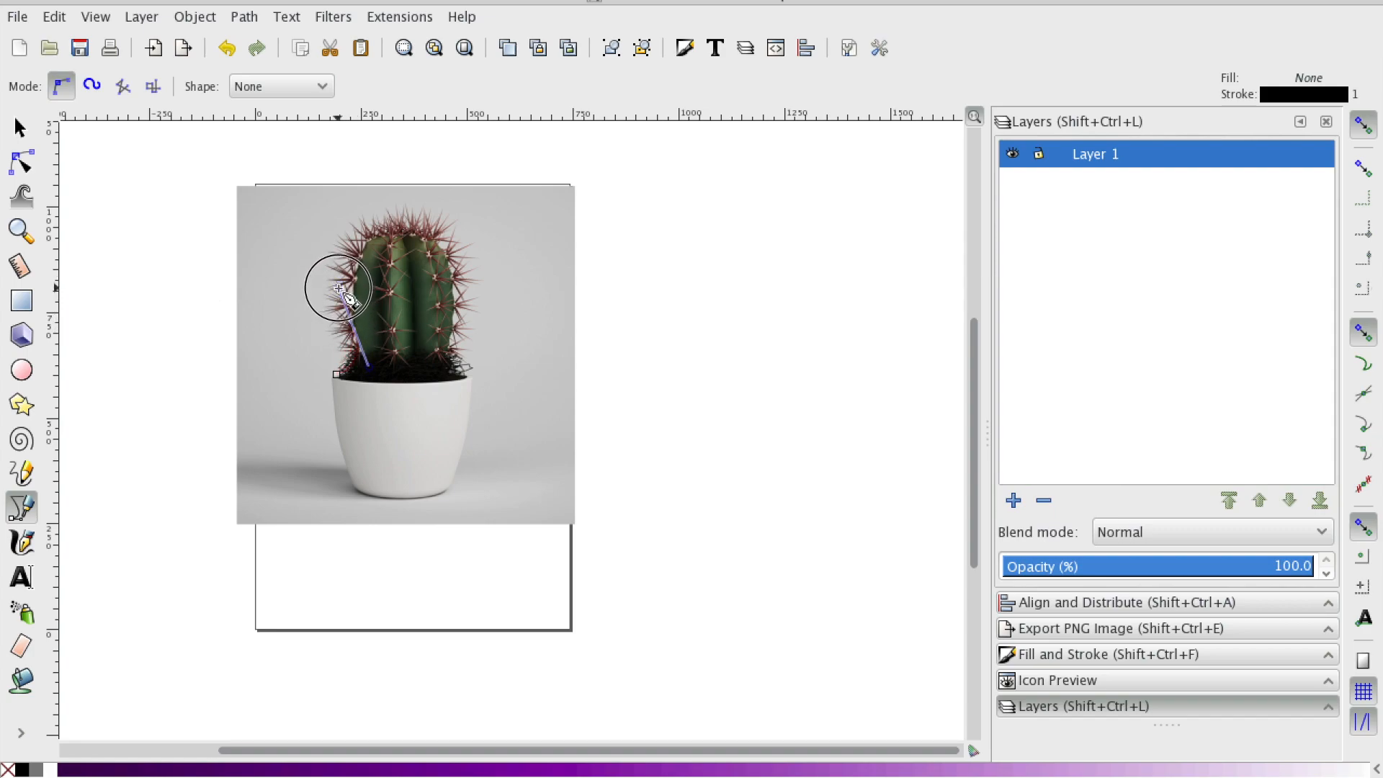
left_click_drag(340, 288, 342, 284)
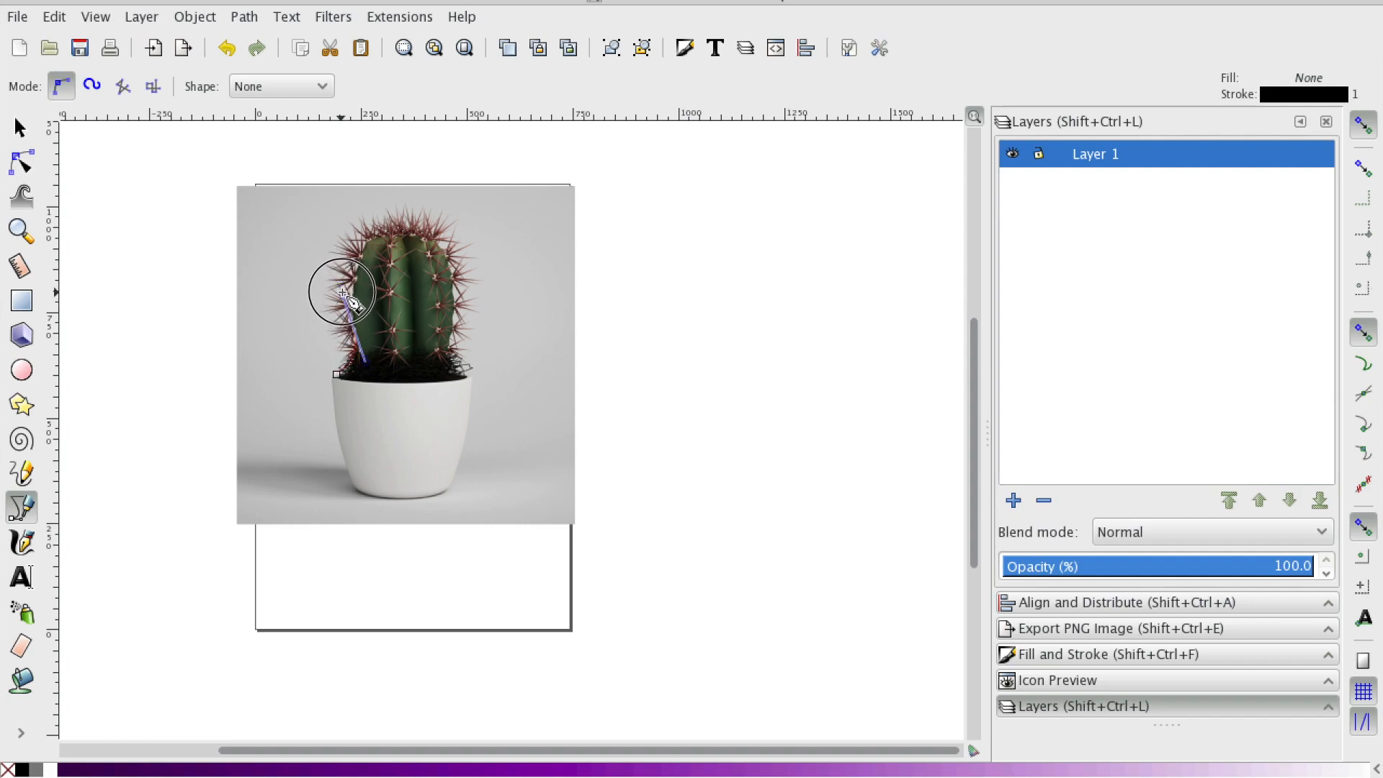
mouse_move(342, 285)
left_mouse_down()
mouse_move(347, 297)
mouse_move(347, 284)
left_mouse_up()
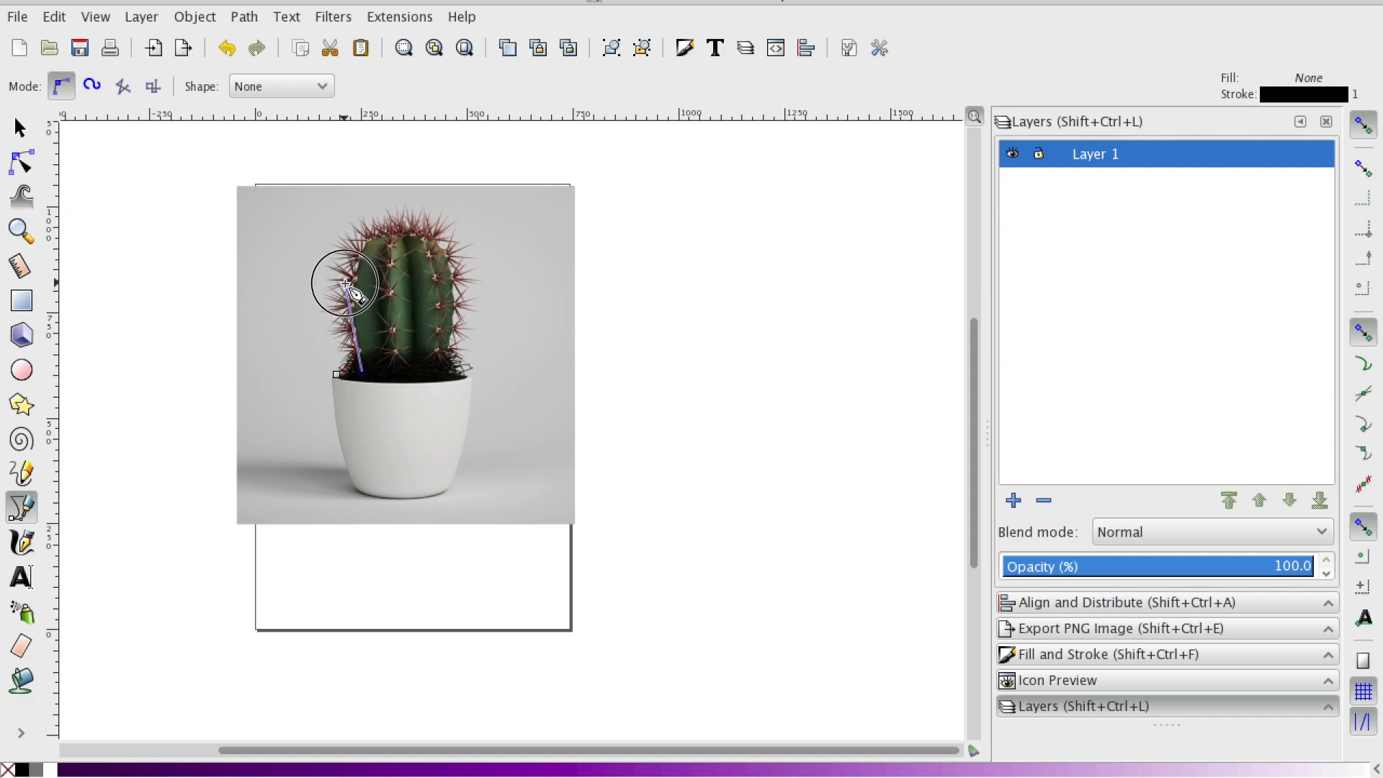
left_click_drag(347, 283, 347, 284)
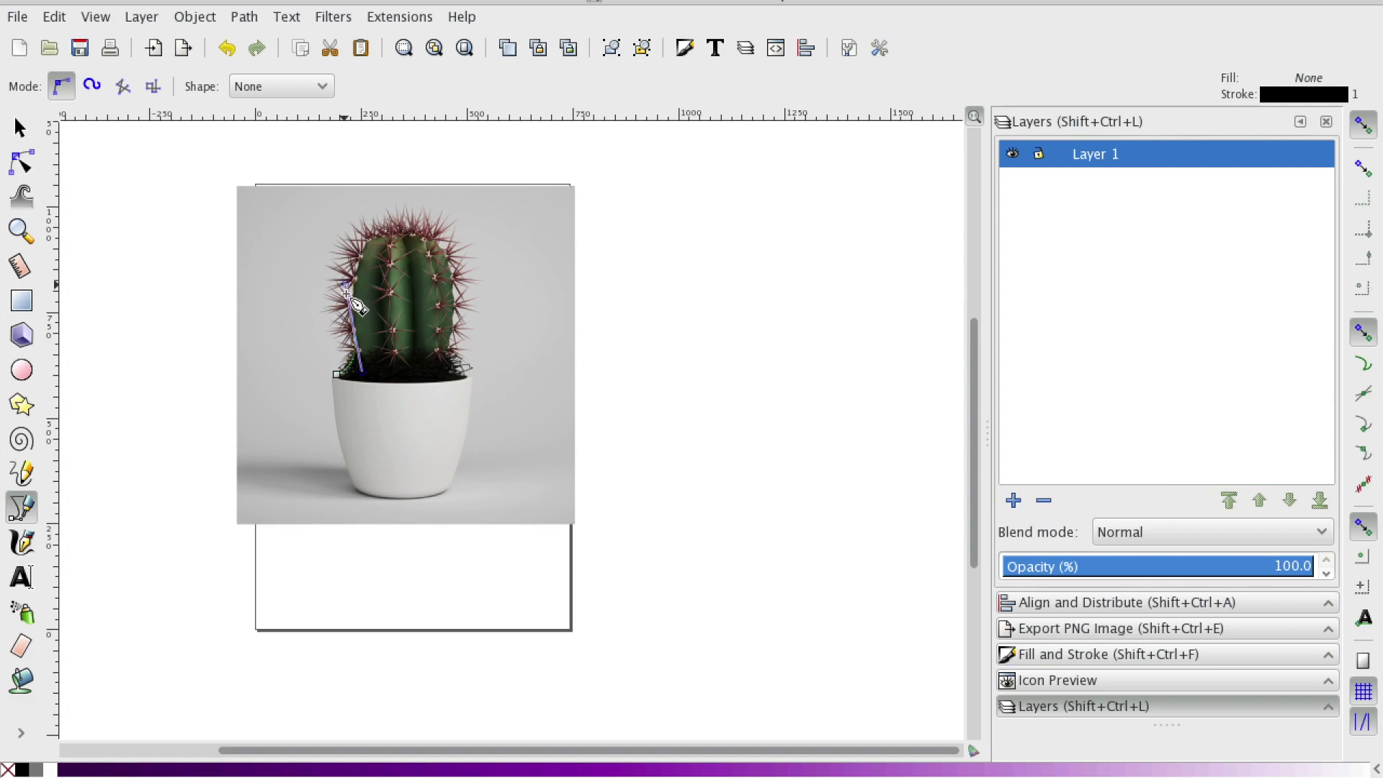
left_click(336, 373)
right_click(357, 289)
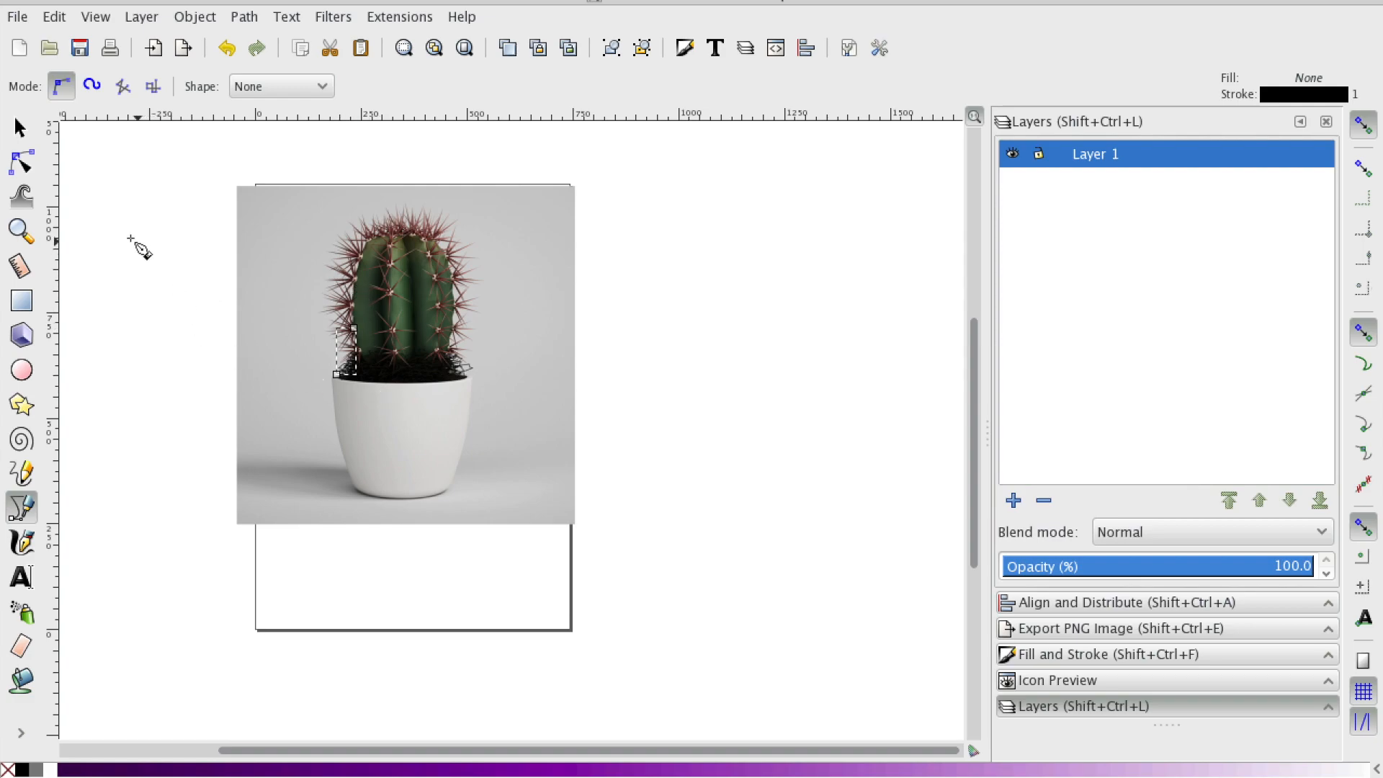
left_click(31, 240)
left_click(369, 367)
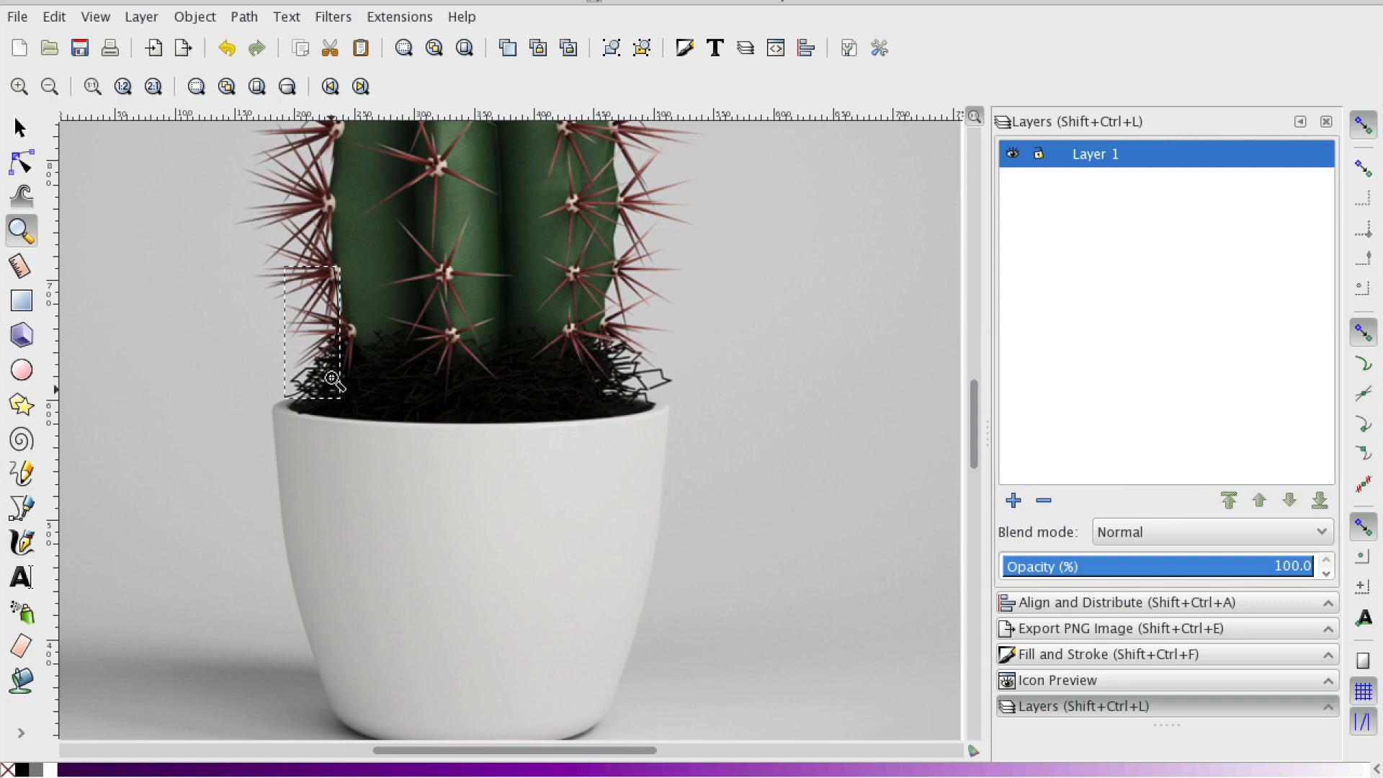
scroll(199, 462, "up", 2)
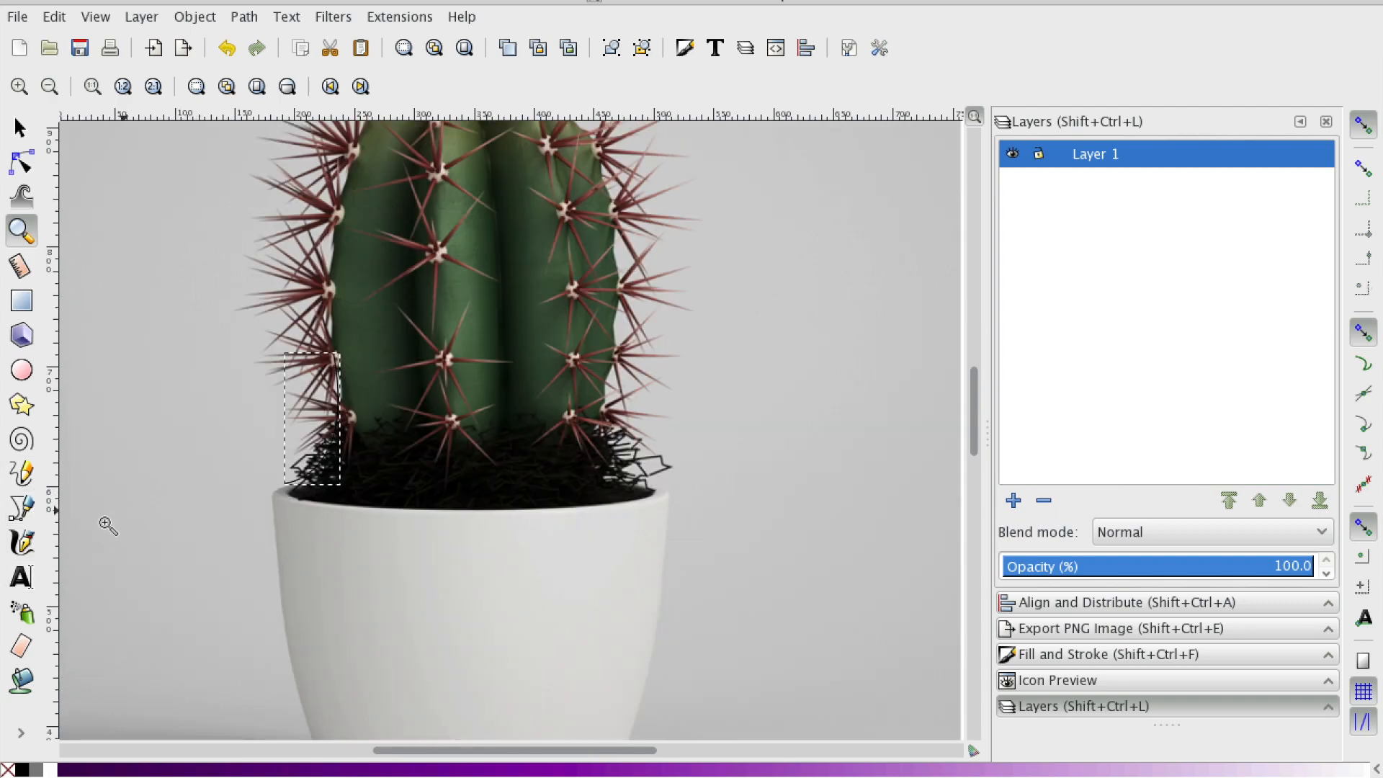
left_click(22, 509)
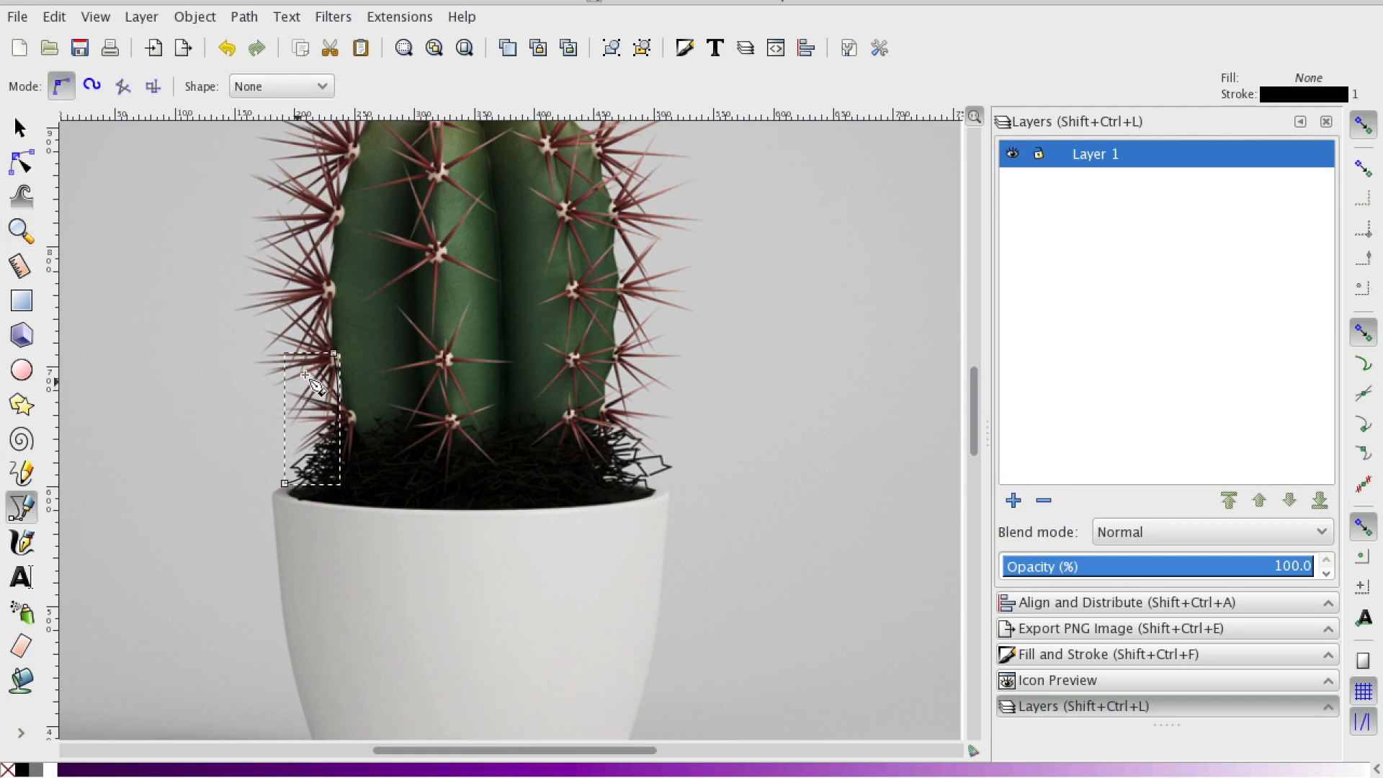
left_click(335, 356)
left_click(19, 132)
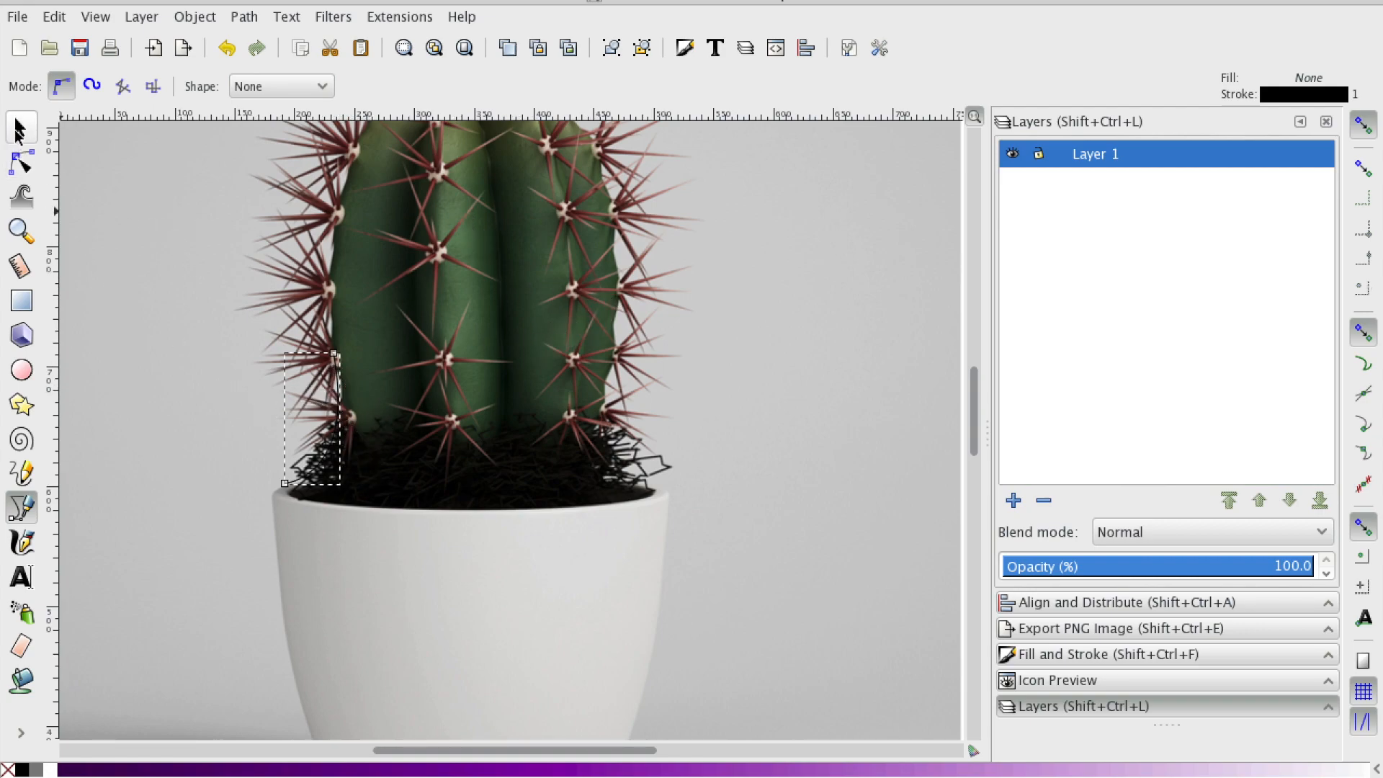
left_click(466, 290)
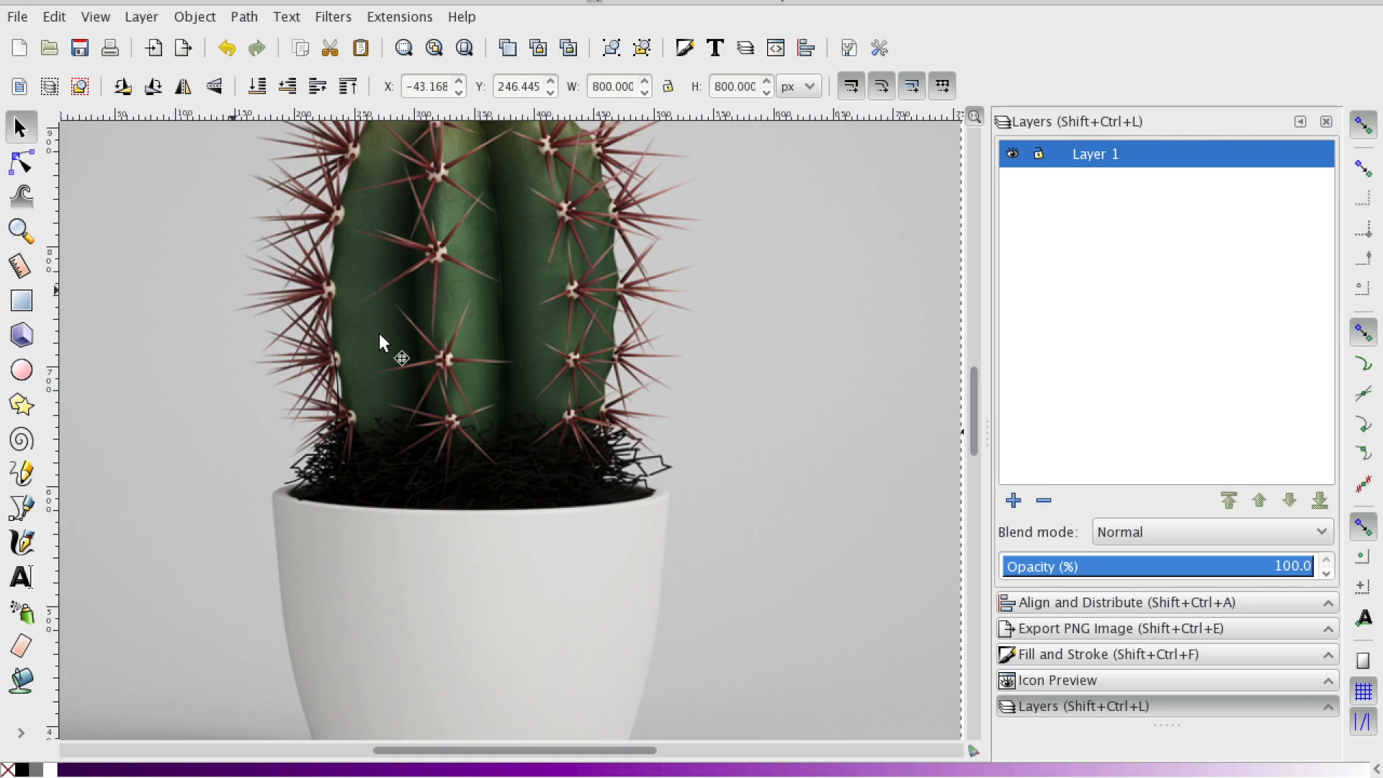
- Lower the reference photo's opacity to about 52% in Fill and Stroke
left_click(1036, 667)
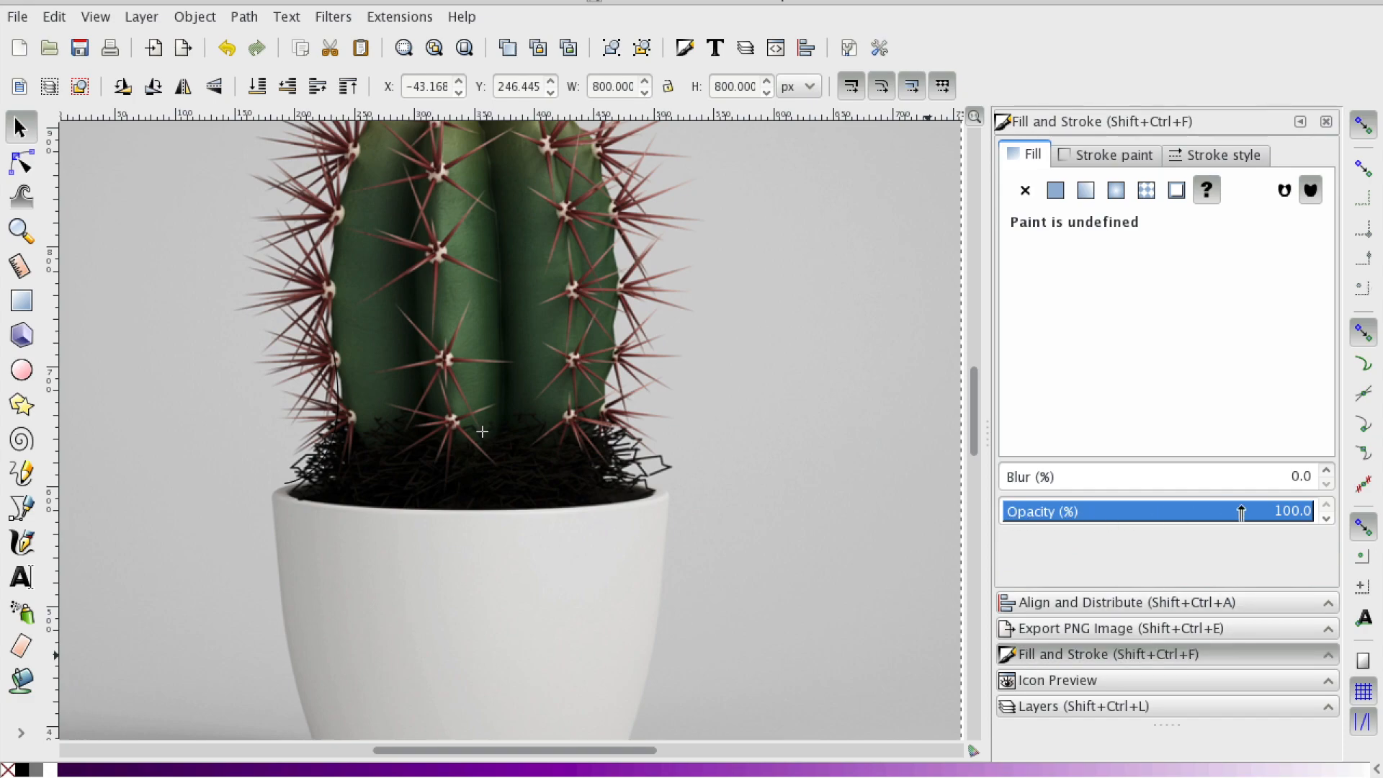
left_click_drag(1284, 516, 1165, 516)
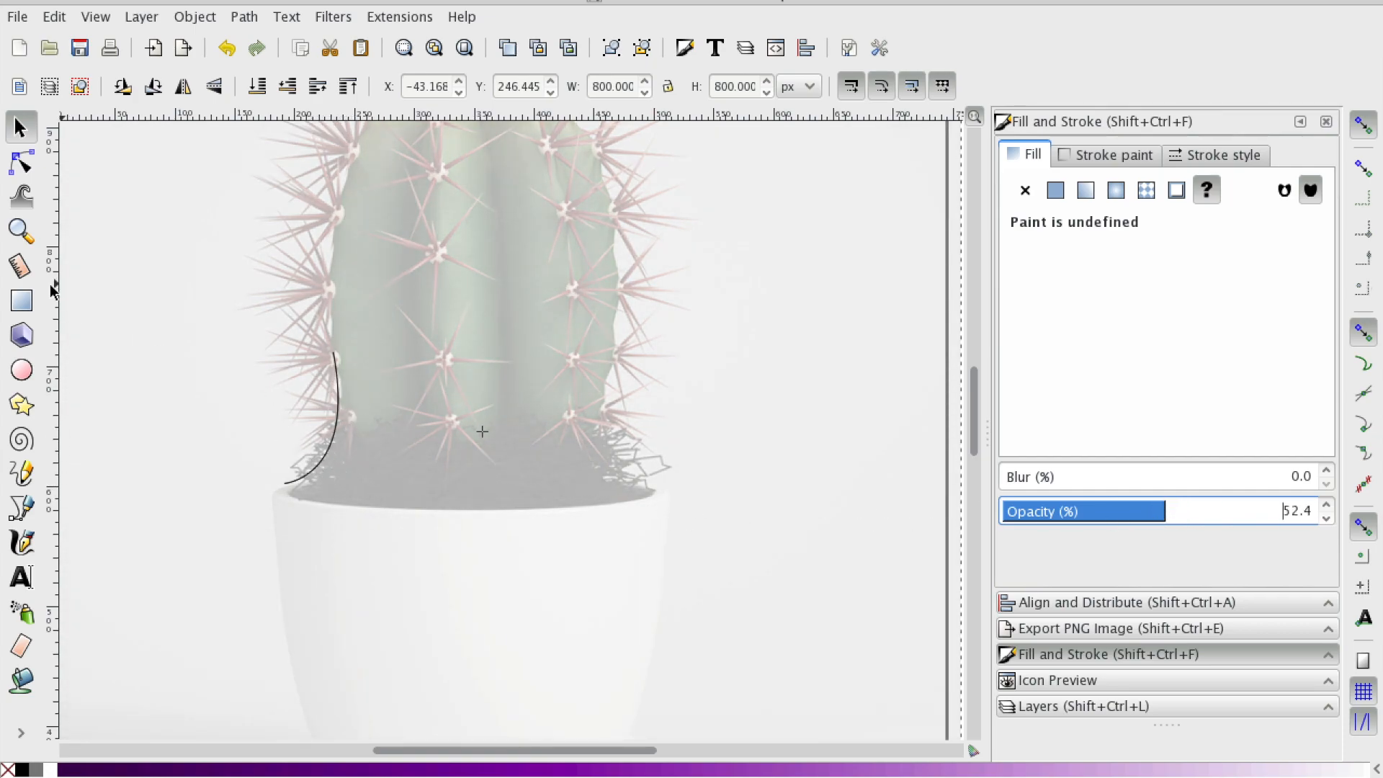
left_click(23, 509)
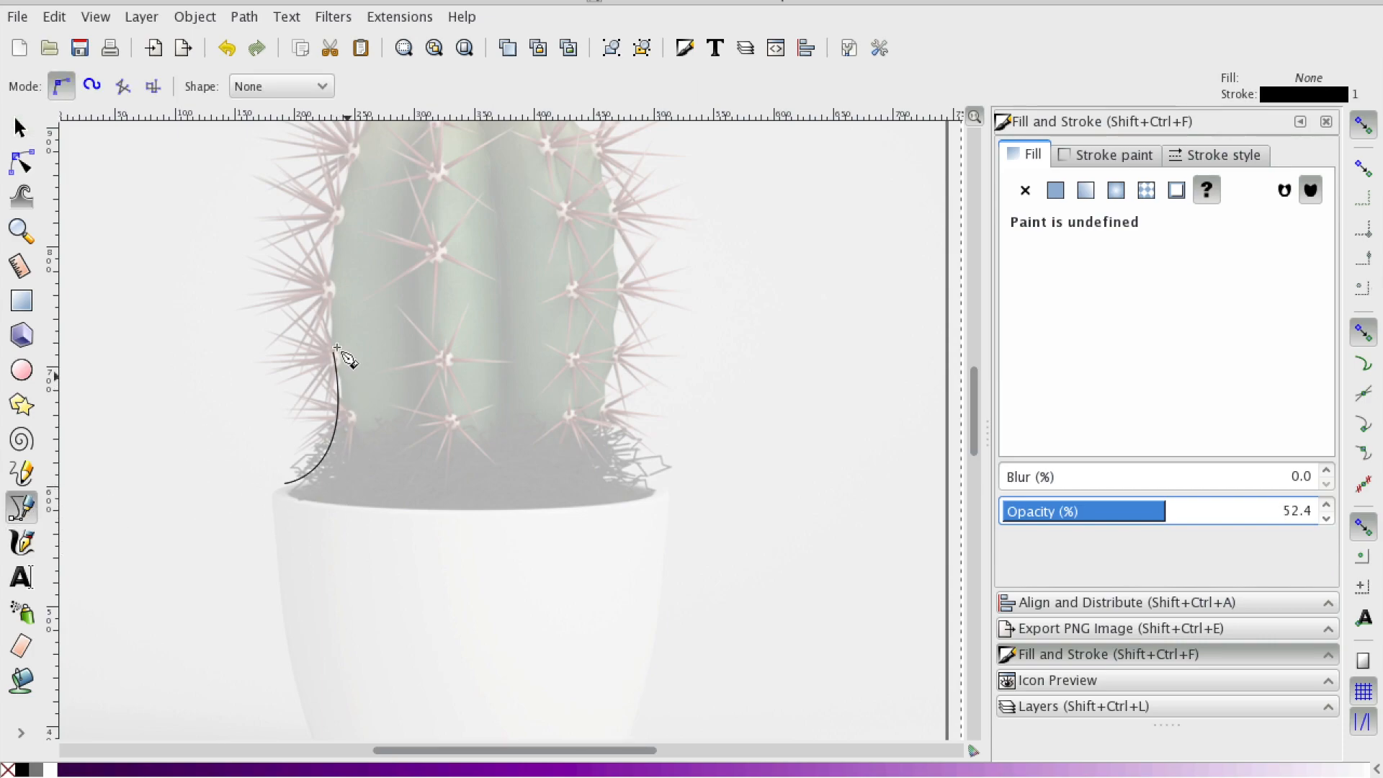
left_click(19, 128)
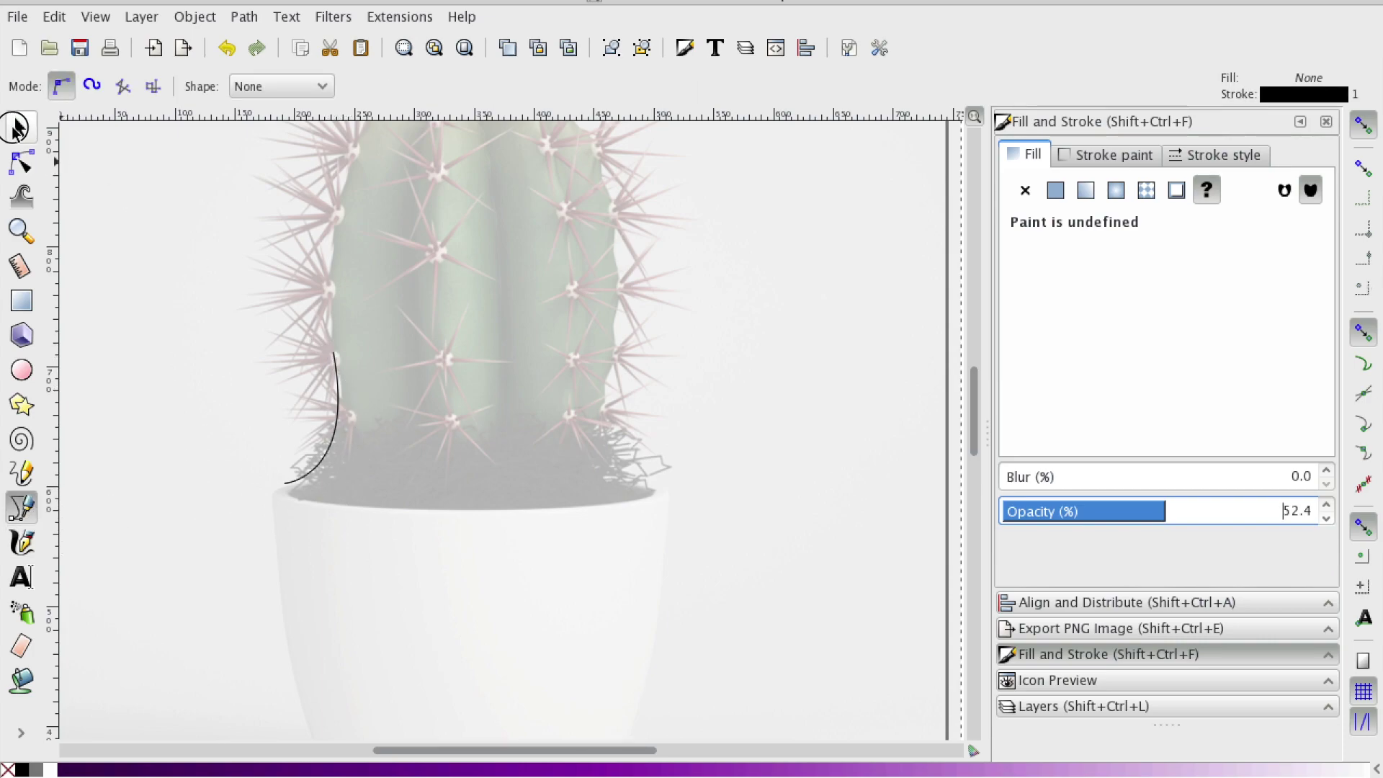
- Continue the curve up the cactus's left edge to a node at its rounded top
left_click(345, 416)
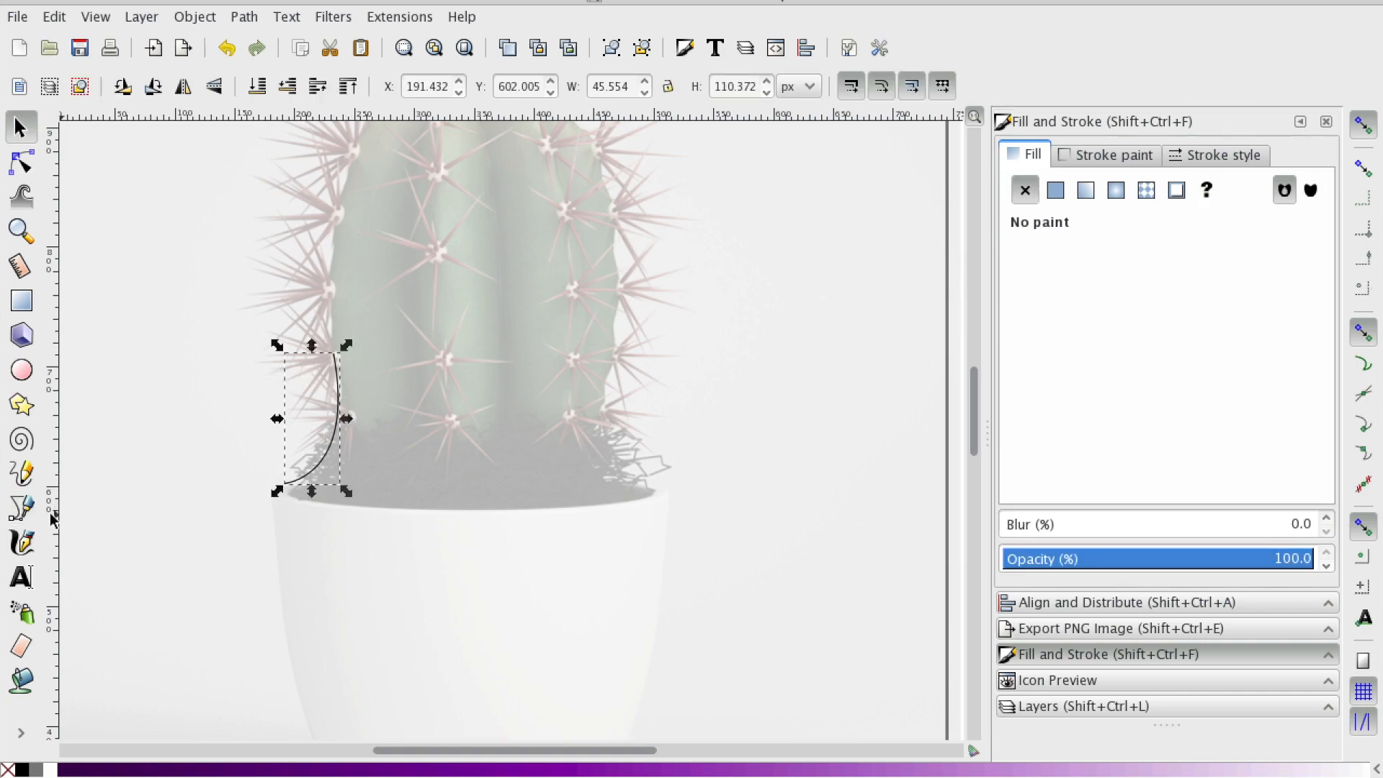
left_click(22, 506)
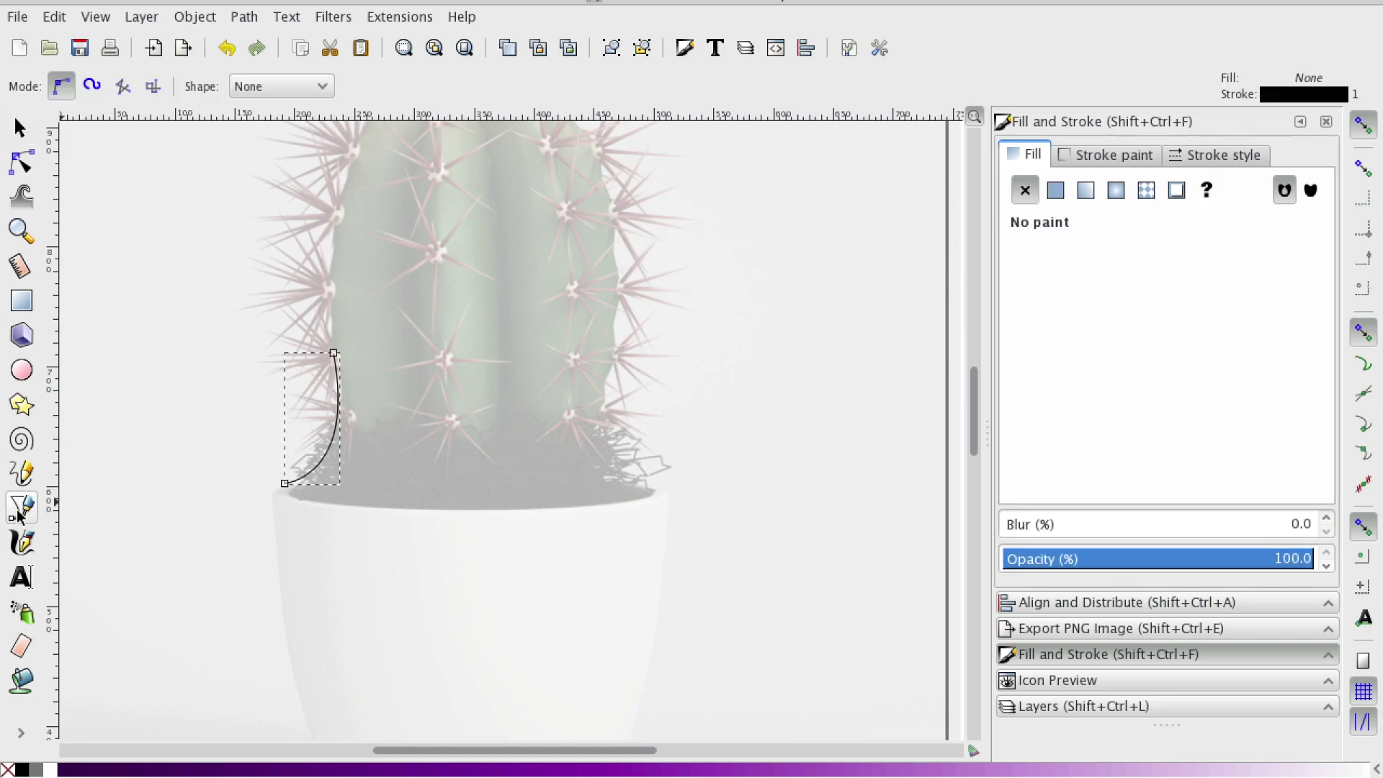
left_click(336, 357)
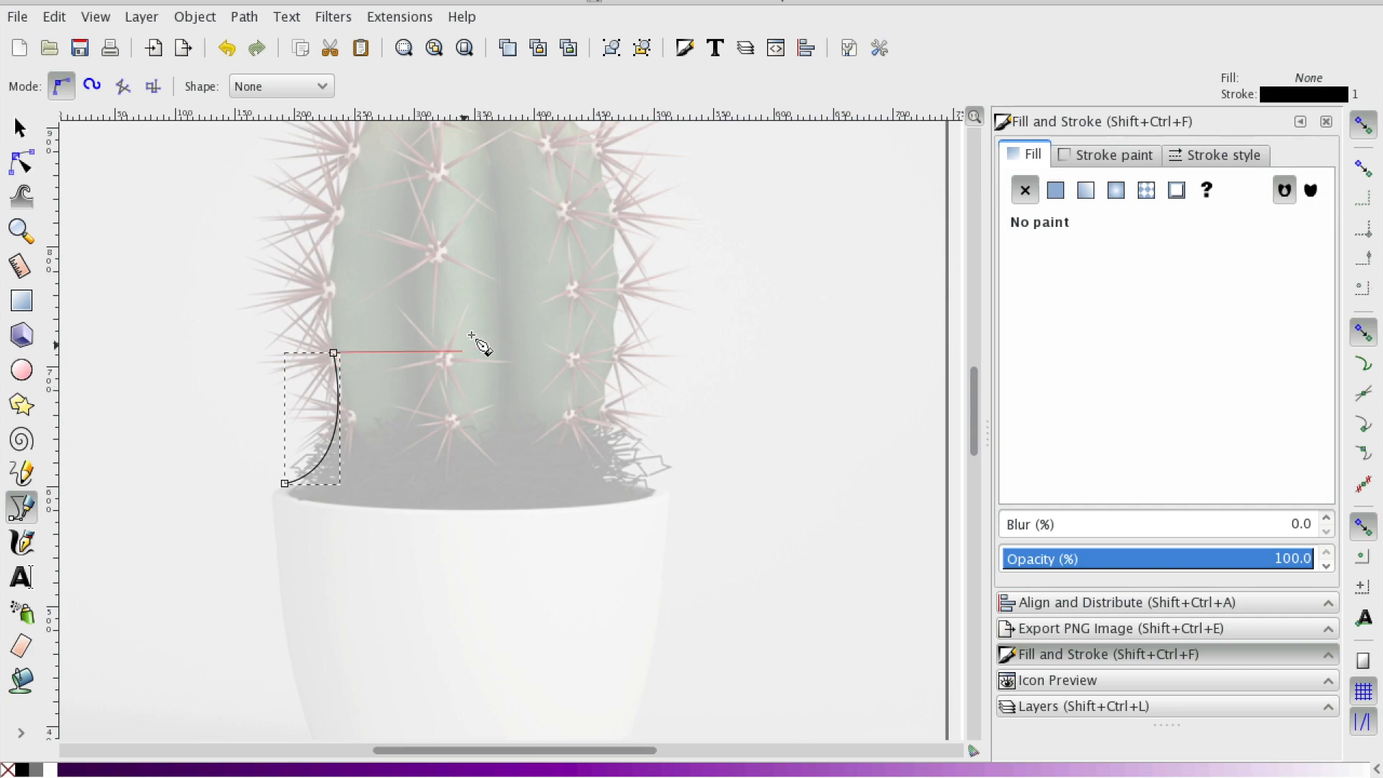
scroll(367, 286, "up", 1)
scroll(367, 287, "up", 5)
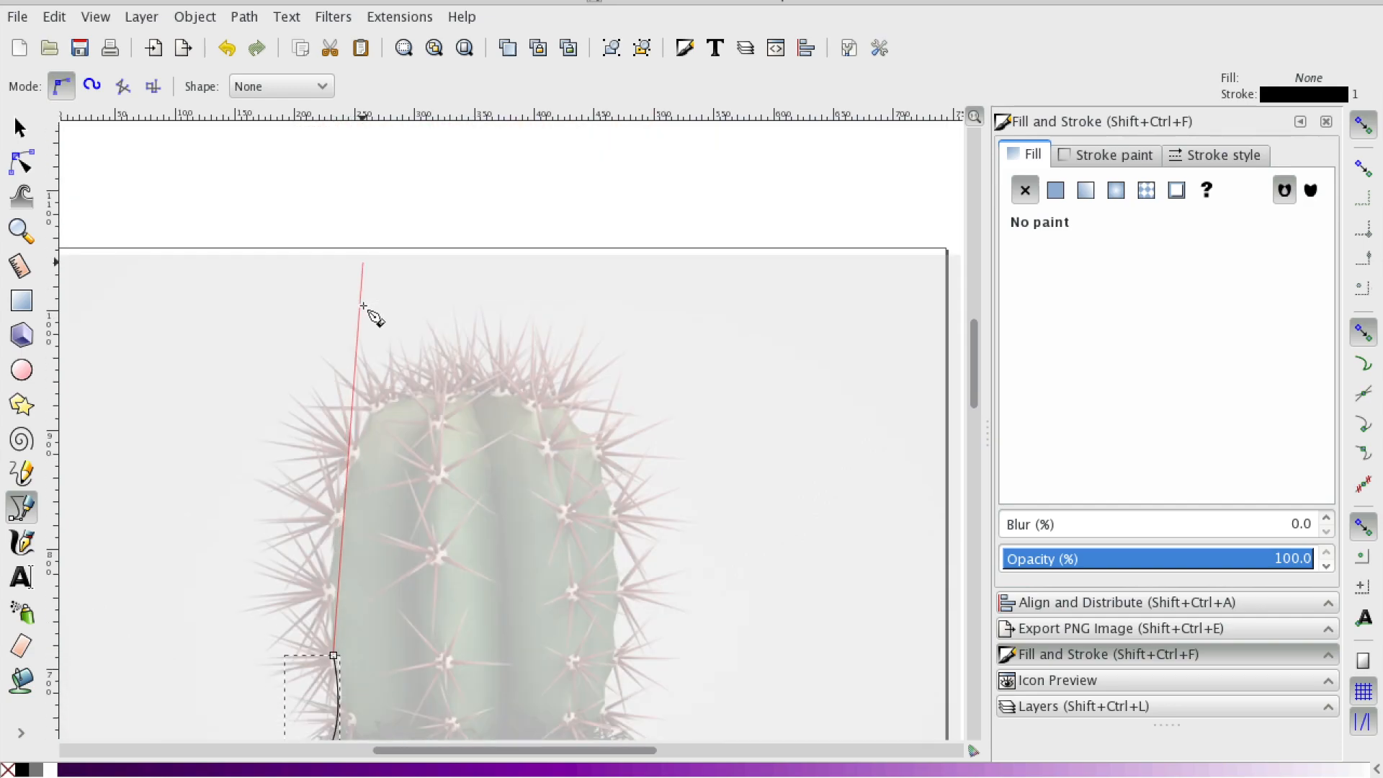
scroll(368, 303, "down", 3)
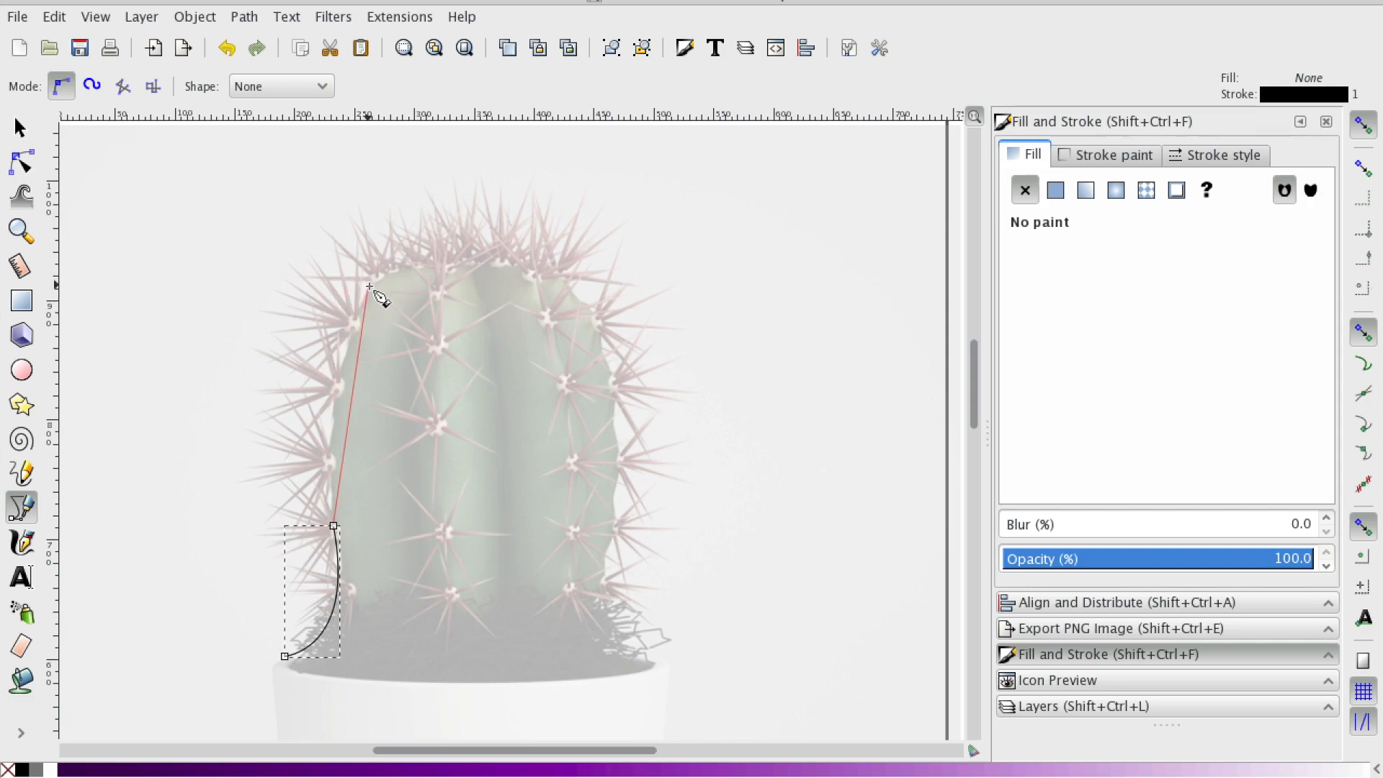
left_click_drag(369, 286, 416, 239)
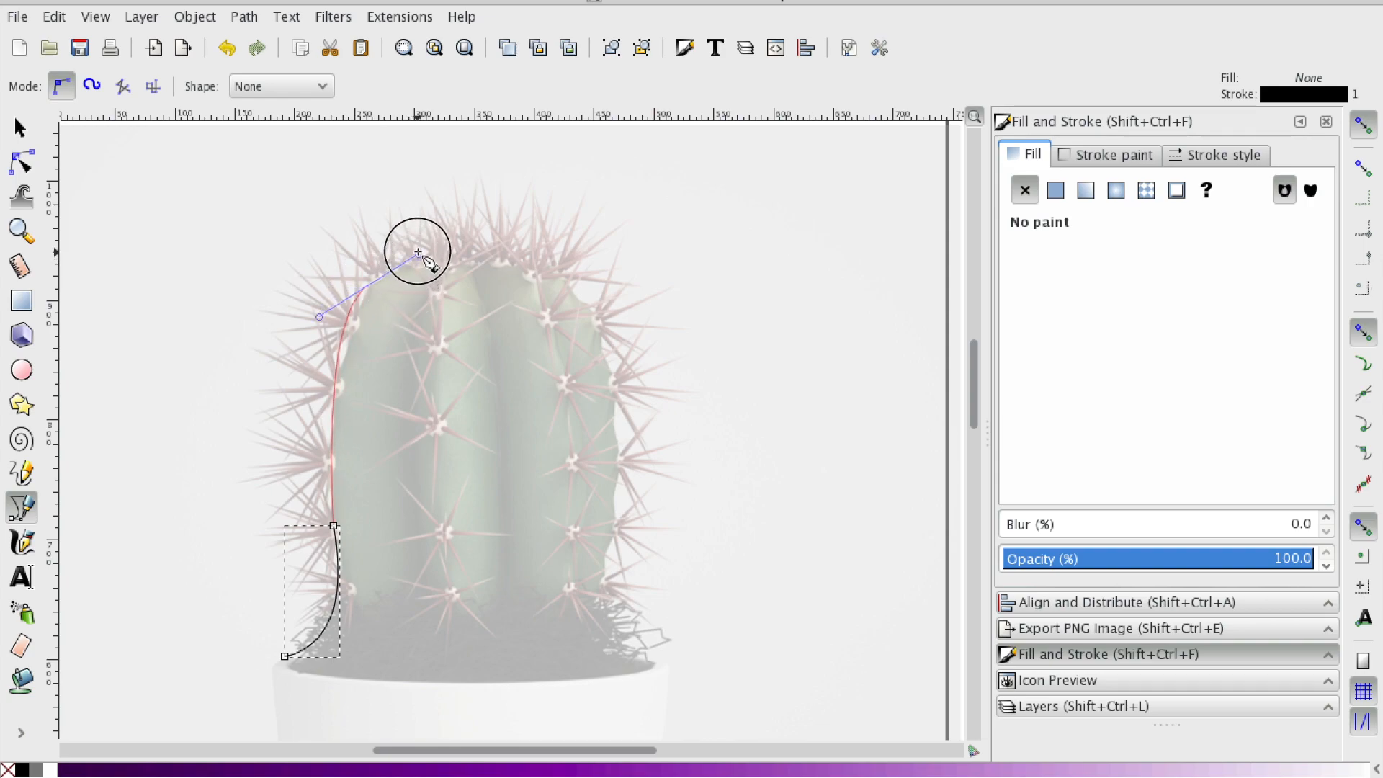
left_click_drag(423, 247, 432, 231)
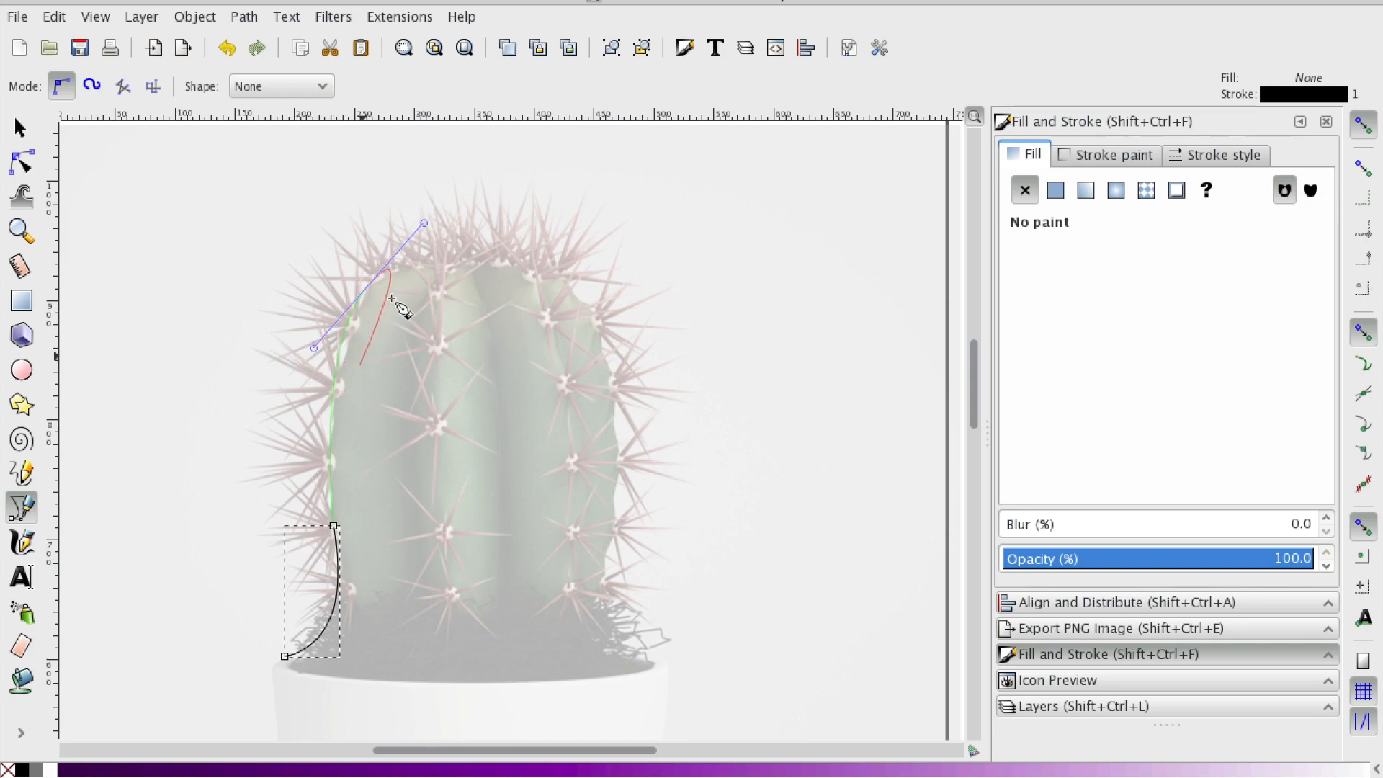
left_click(560, 278)
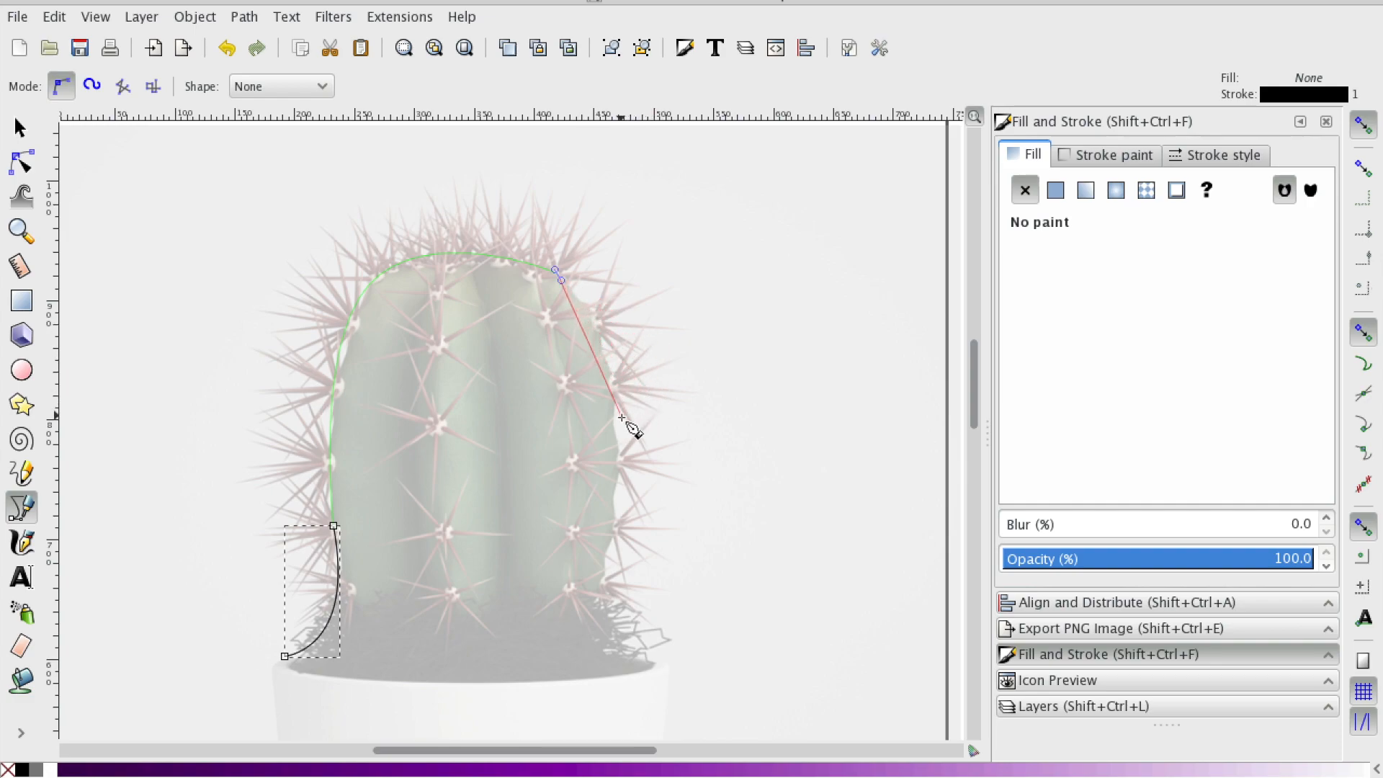
- Run the outline down the right side, across the base and close it at the start
left_click_drag(621, 419, 612, 497)
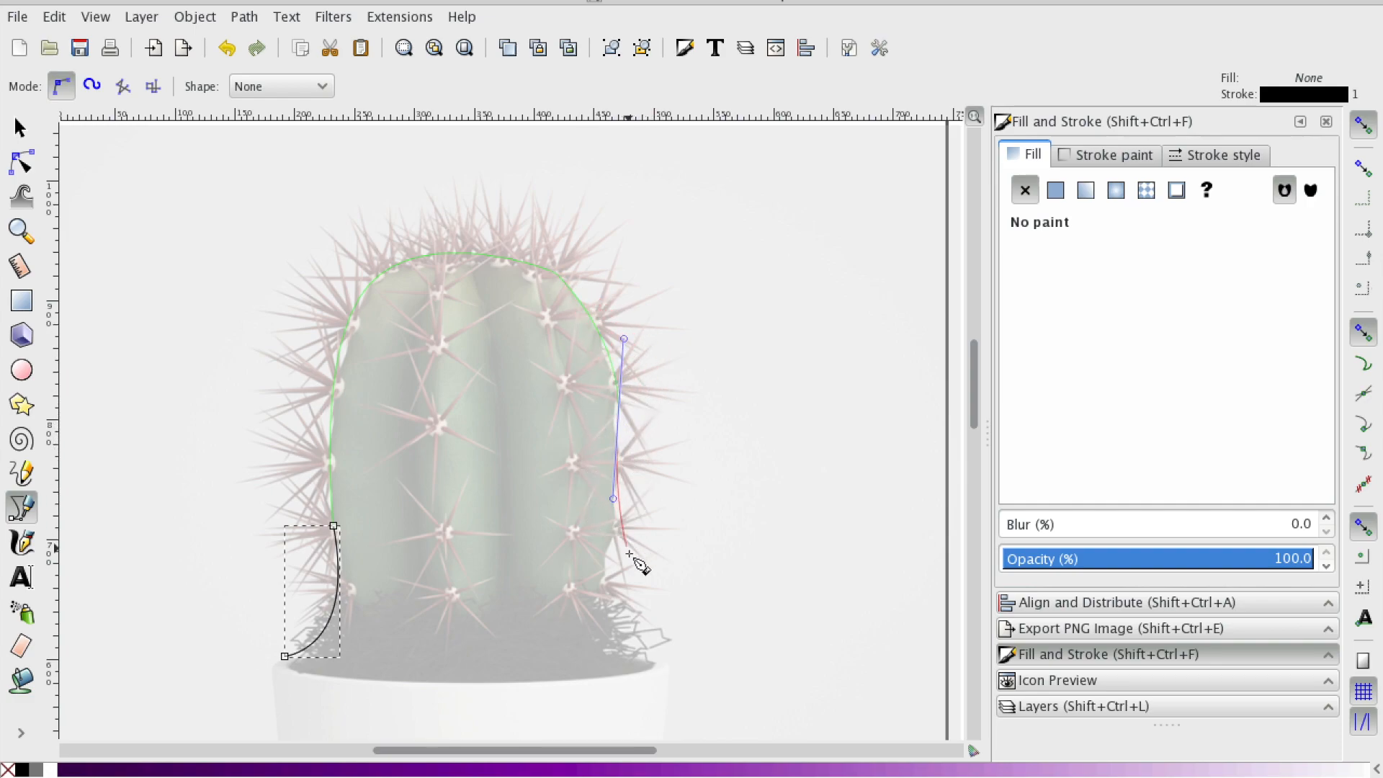
left_click_drag(601, 592, 601, 609)
left_click_drag(642, 665, 666, 661)
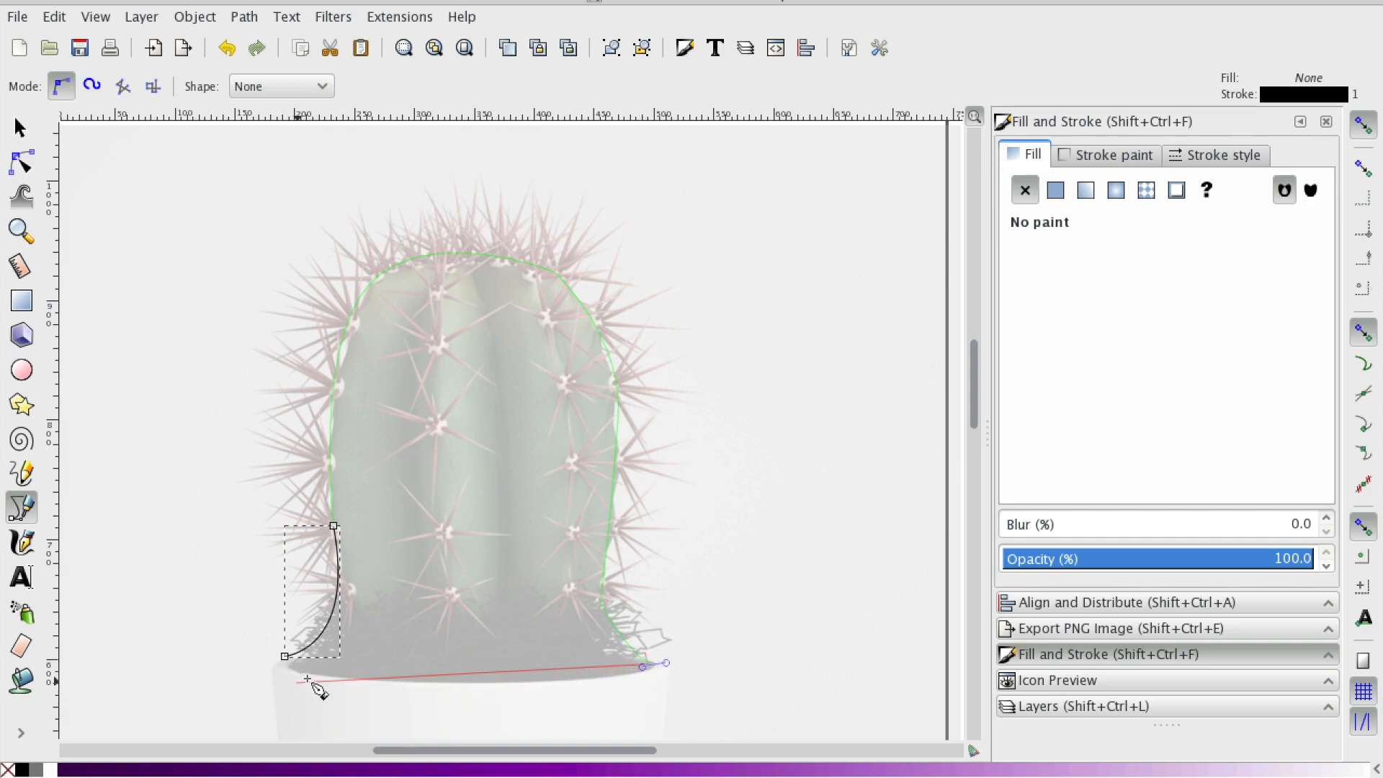
mouse_move(446, 680)
left_mouse_down()
mouse_move(456, 692)
mouse_move(438, 684)
left_mouse_up()
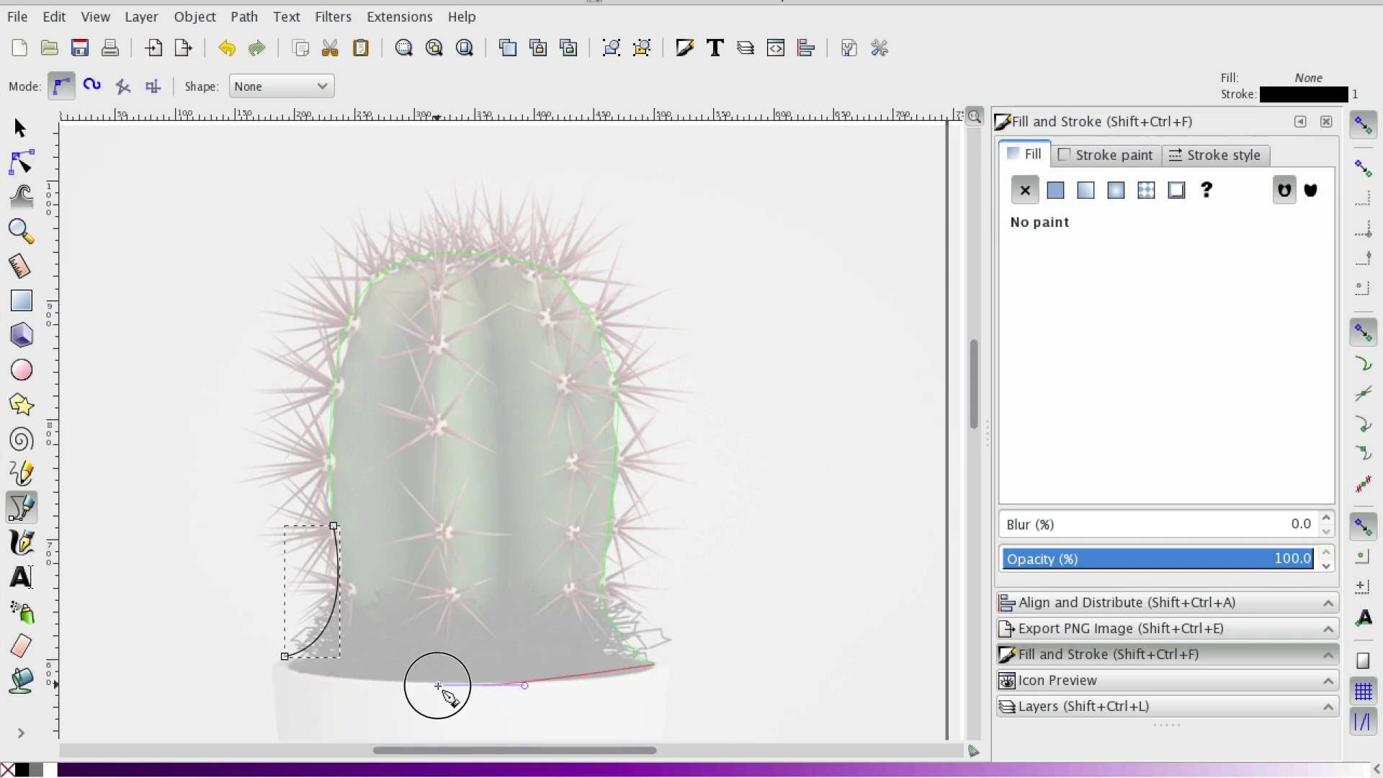
left_click(287, 673)
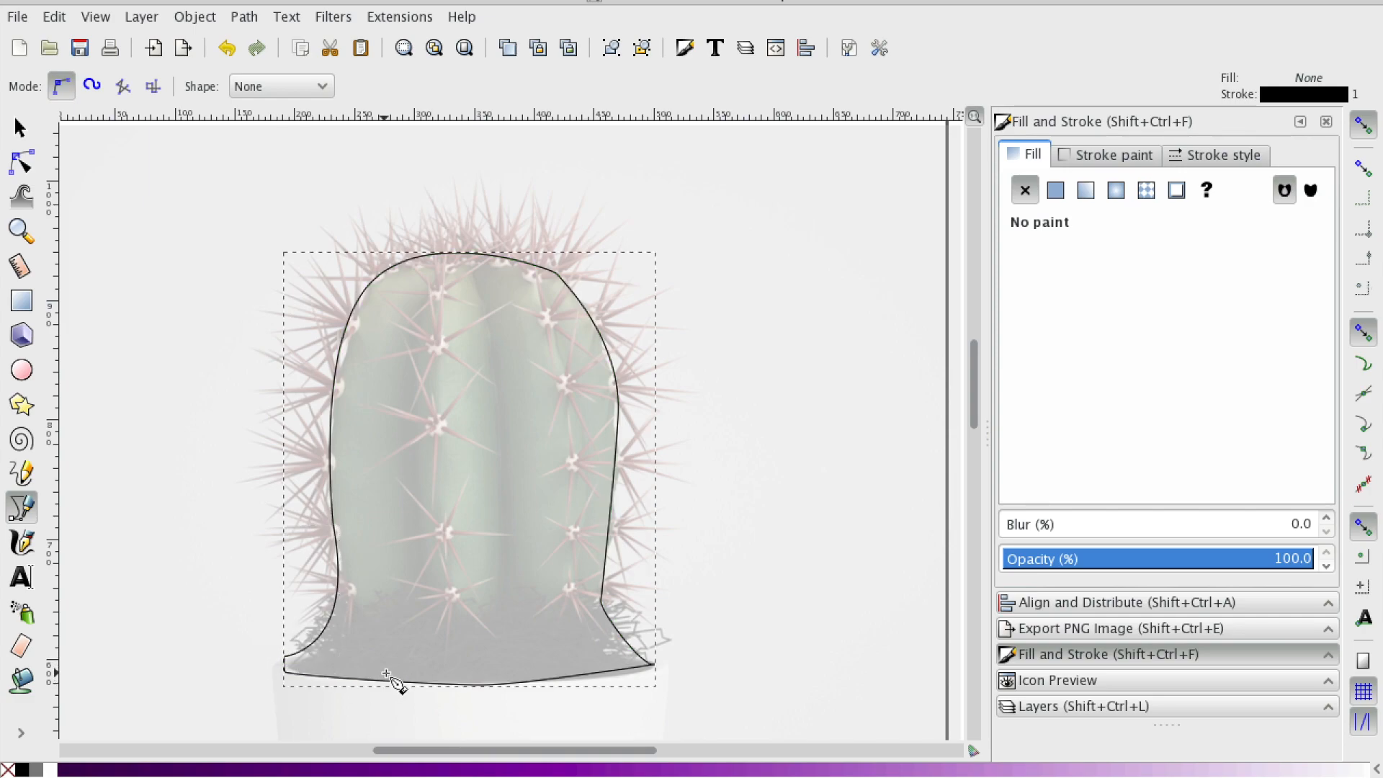
scroll(492, 592, "down", 2)
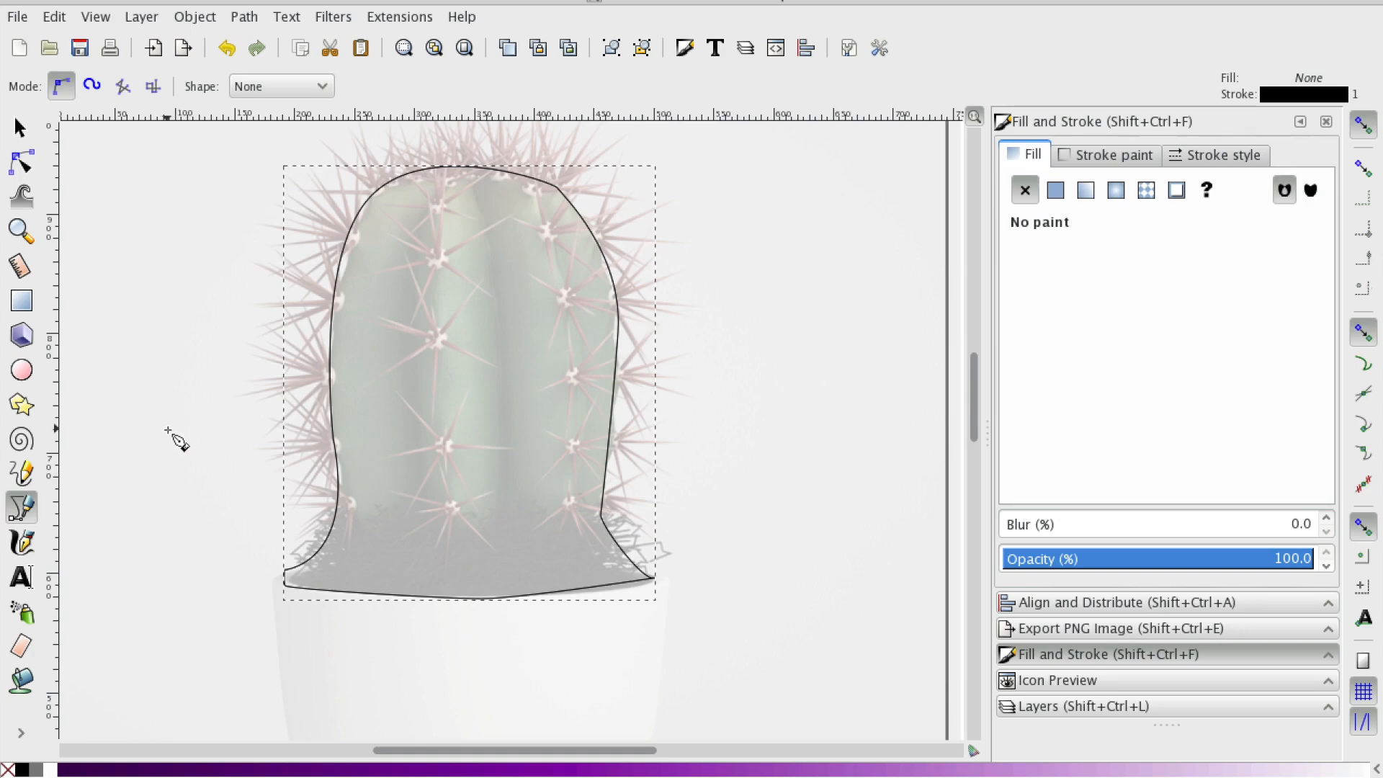
- Adjust the outline's bottom-middle and bottom-right nodes and curves with the Node tool
left_click(24, 162)
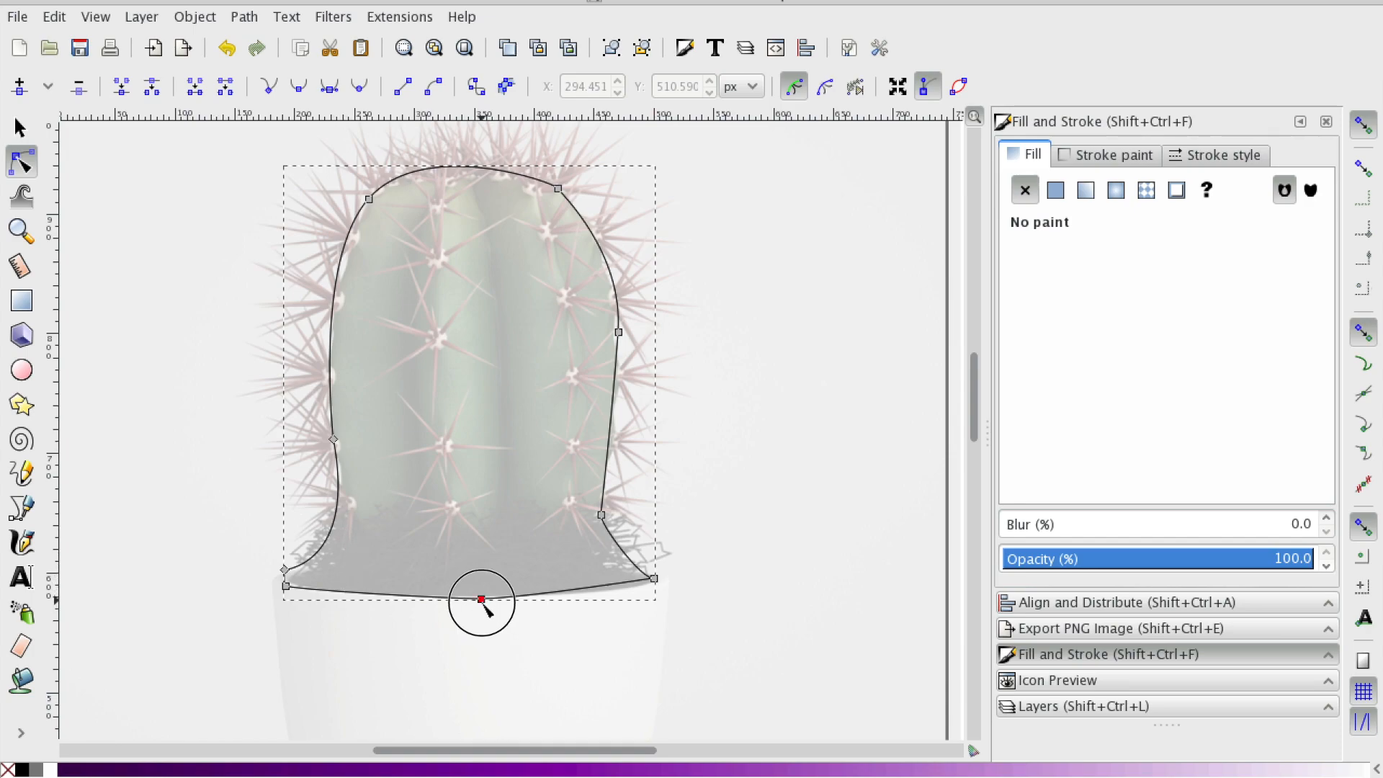
left_click_drag(483, 598, 478, 592)
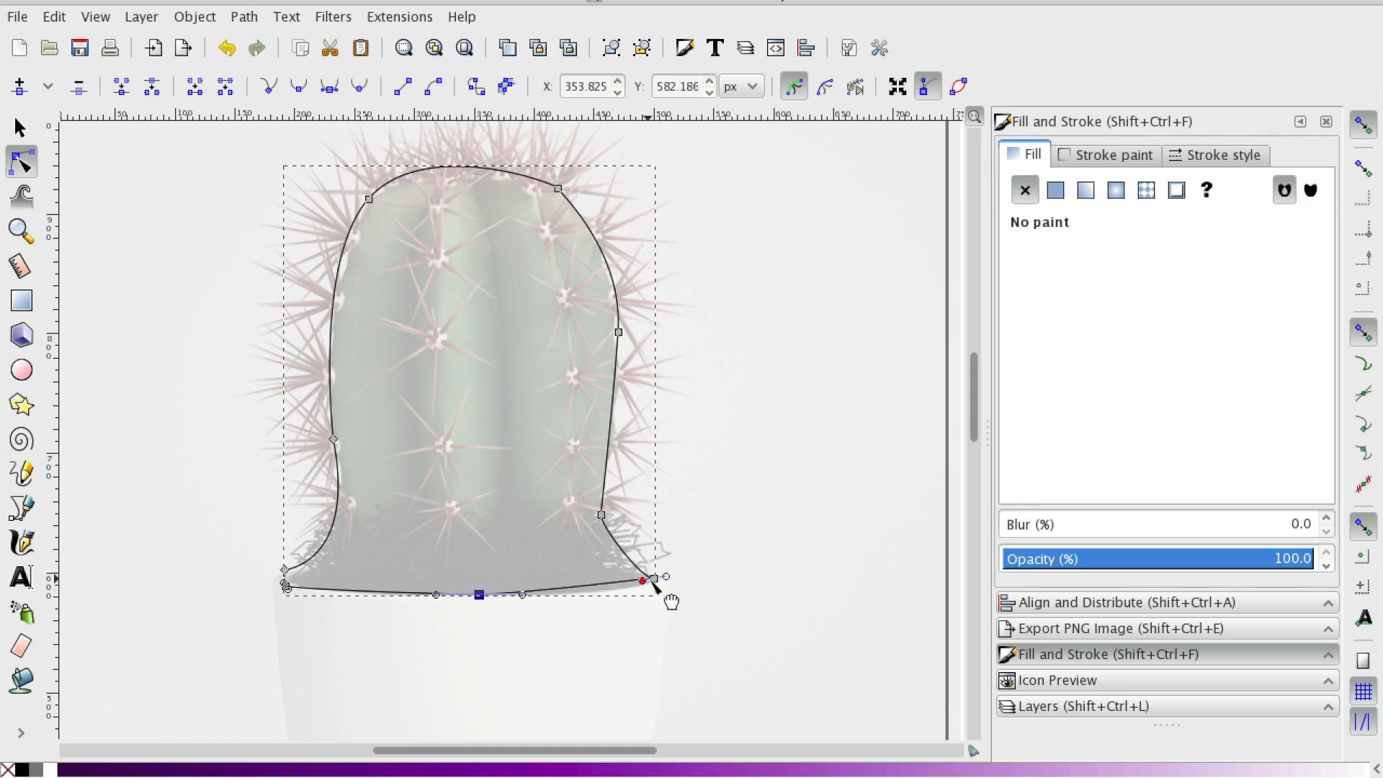
left_click_drag(642, 581, 653, 570)
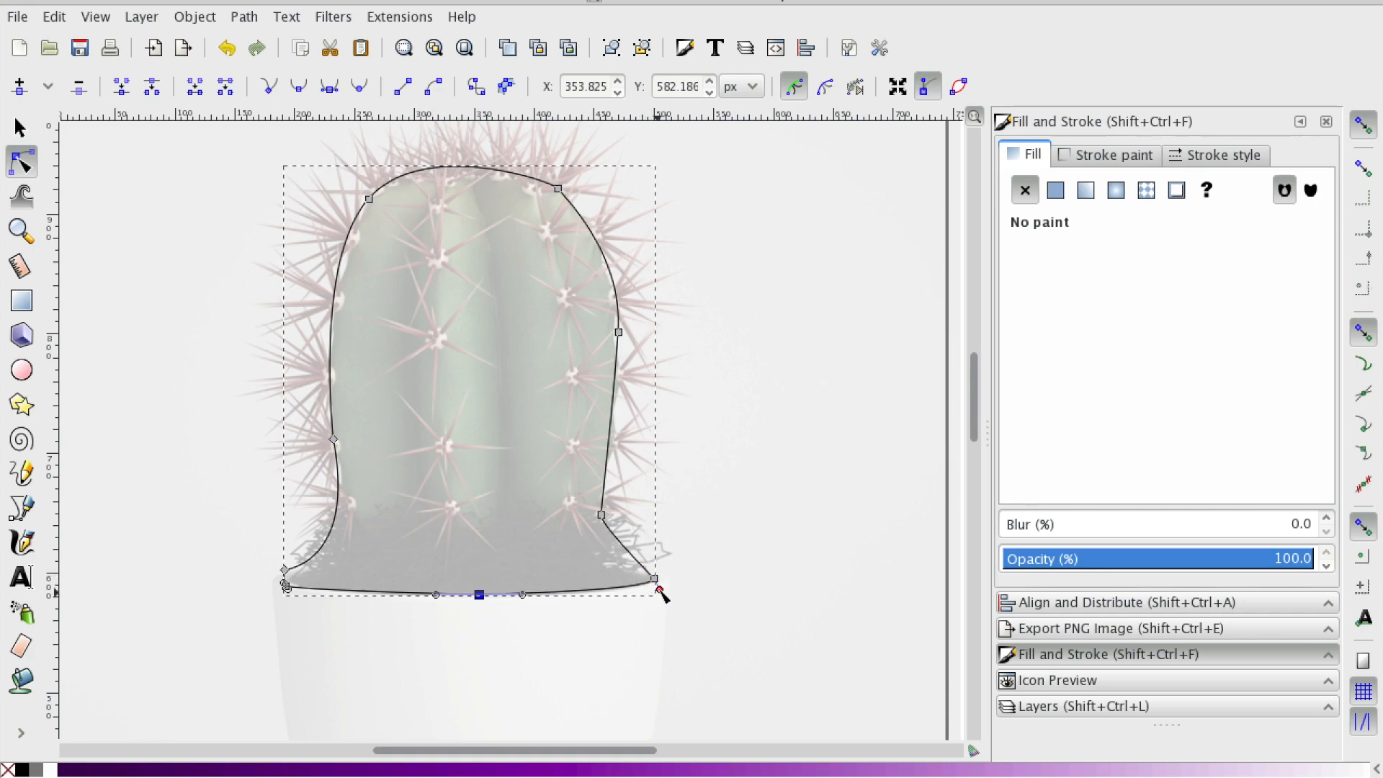
left_click(655, 582)
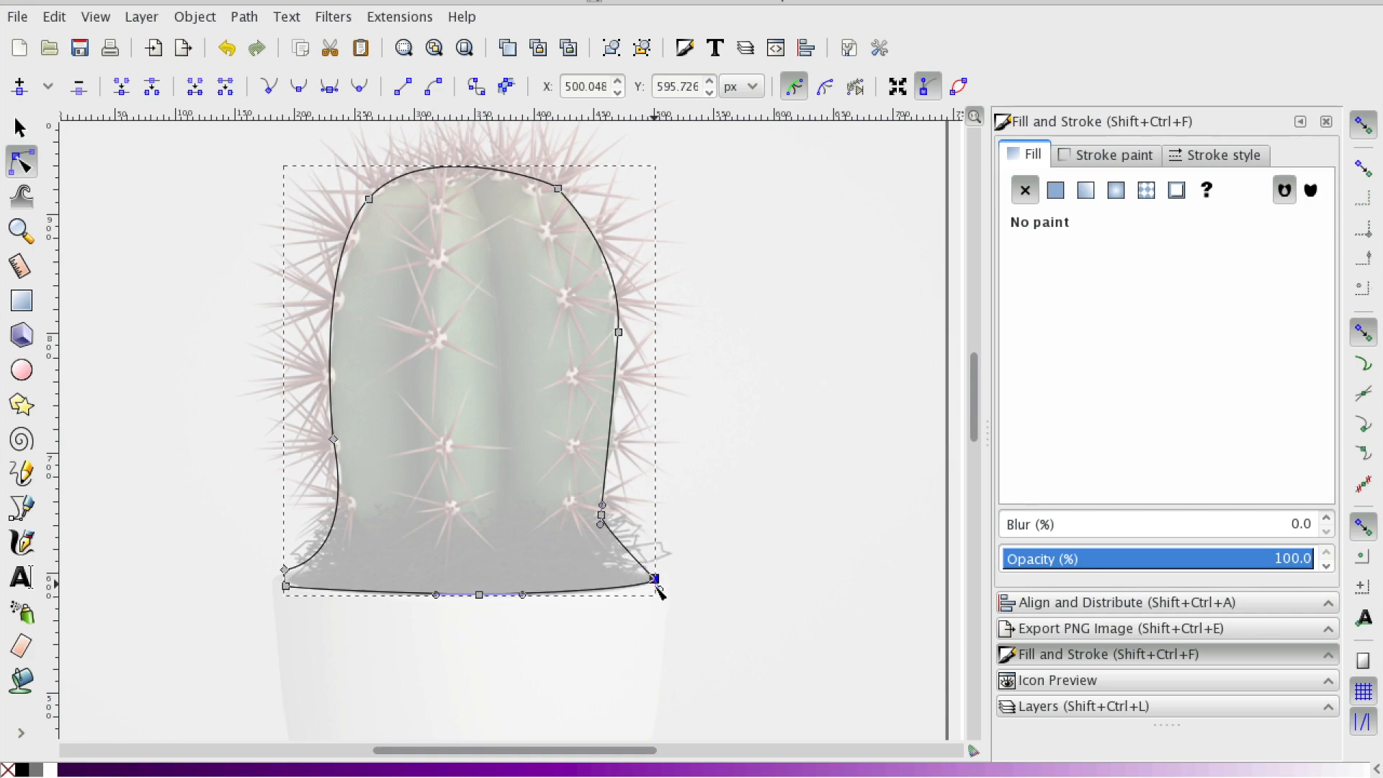
left_click_drag(602, 526, 613, 554)
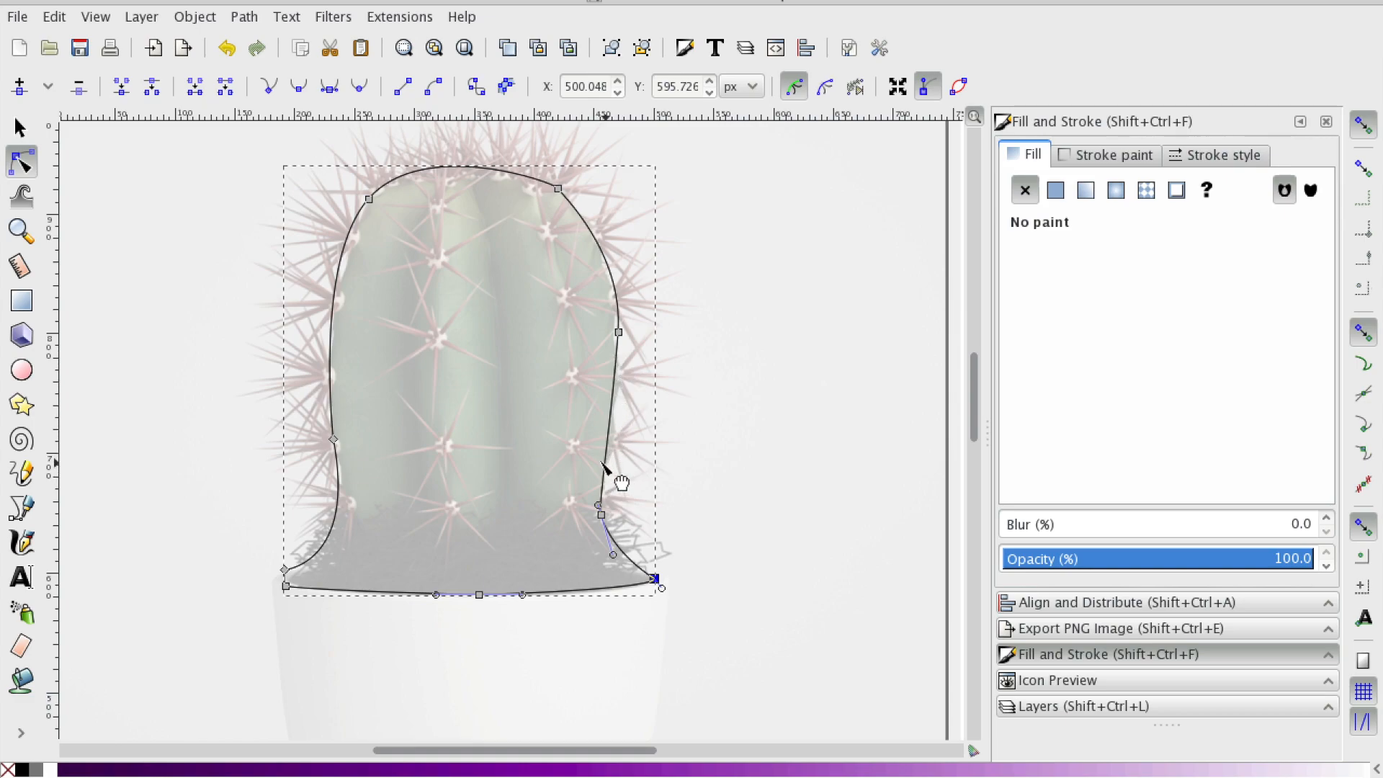
left_click(619, 416)
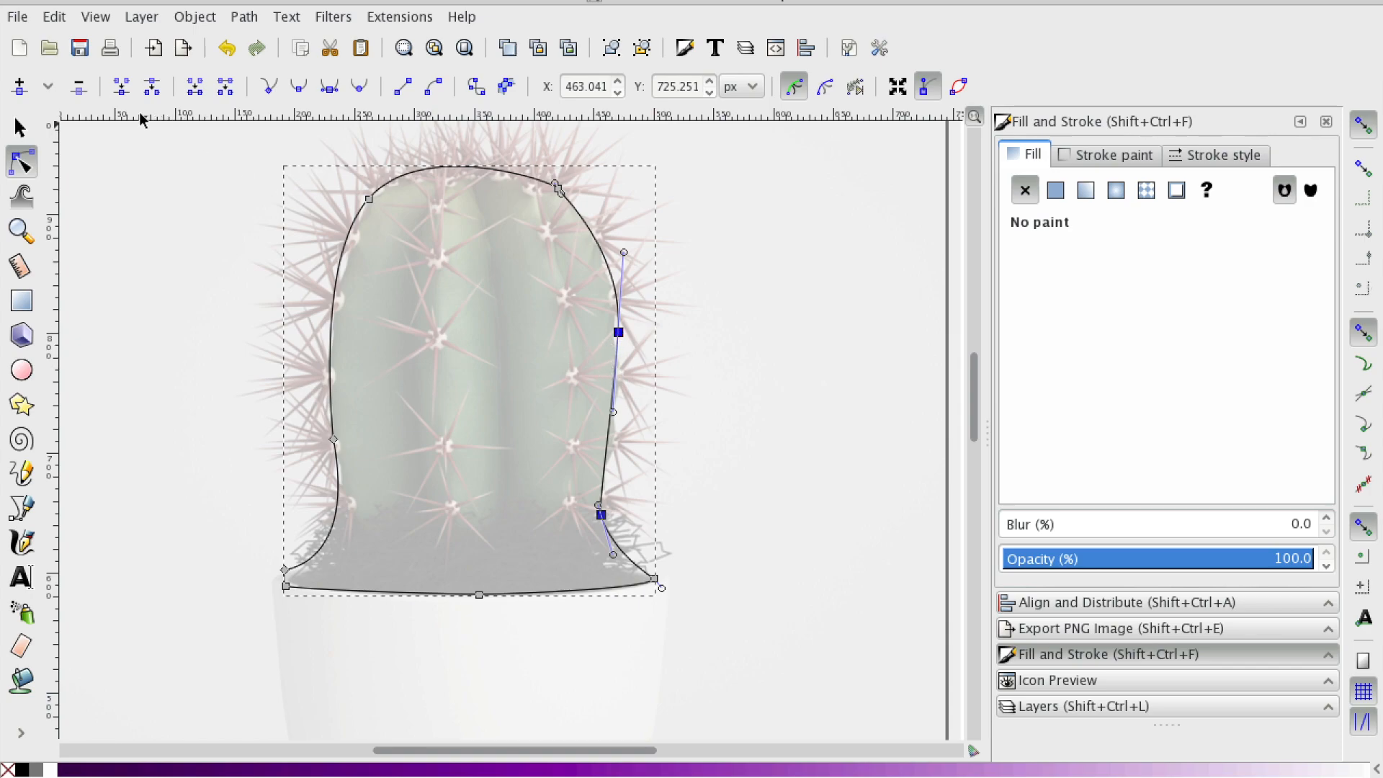
key("s")
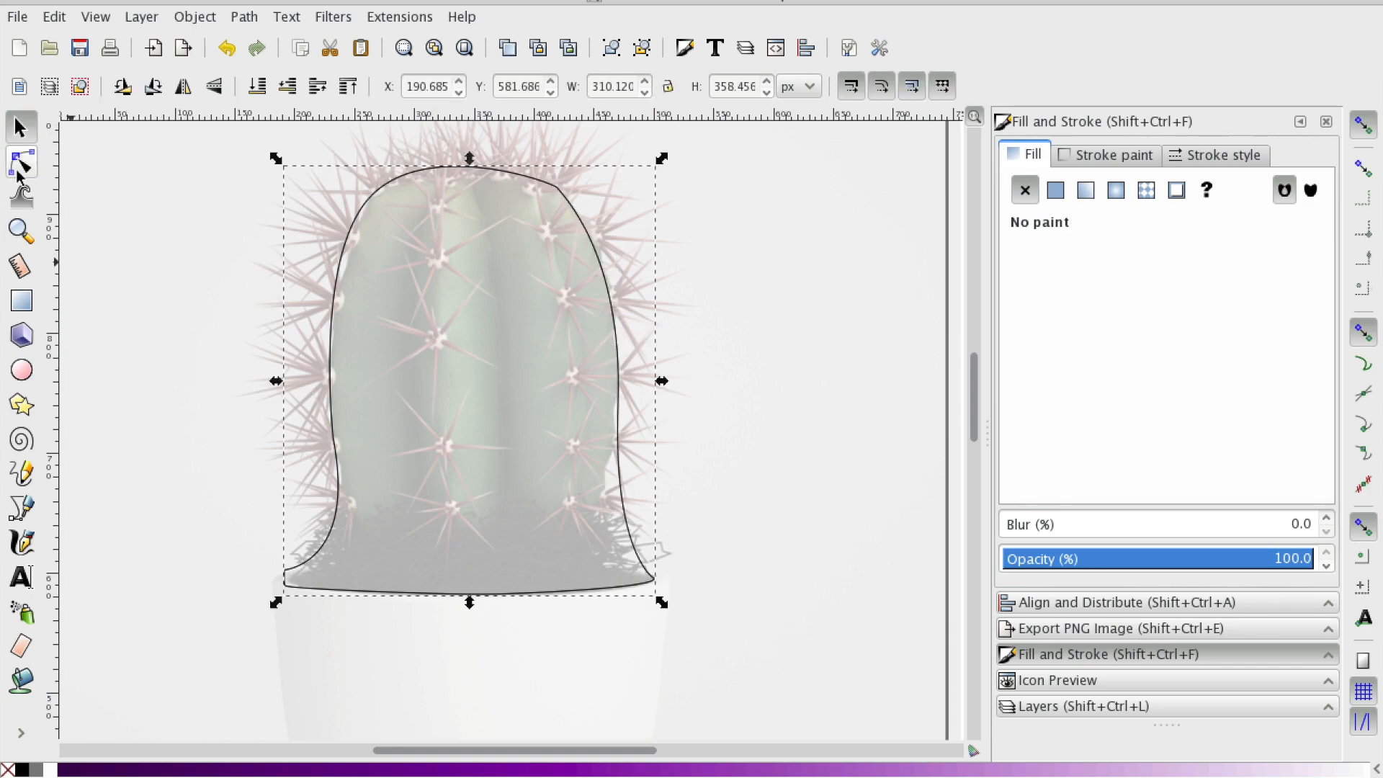
- Add a node on the outline's right side and pull it slightly inward
left_click(21, 162)
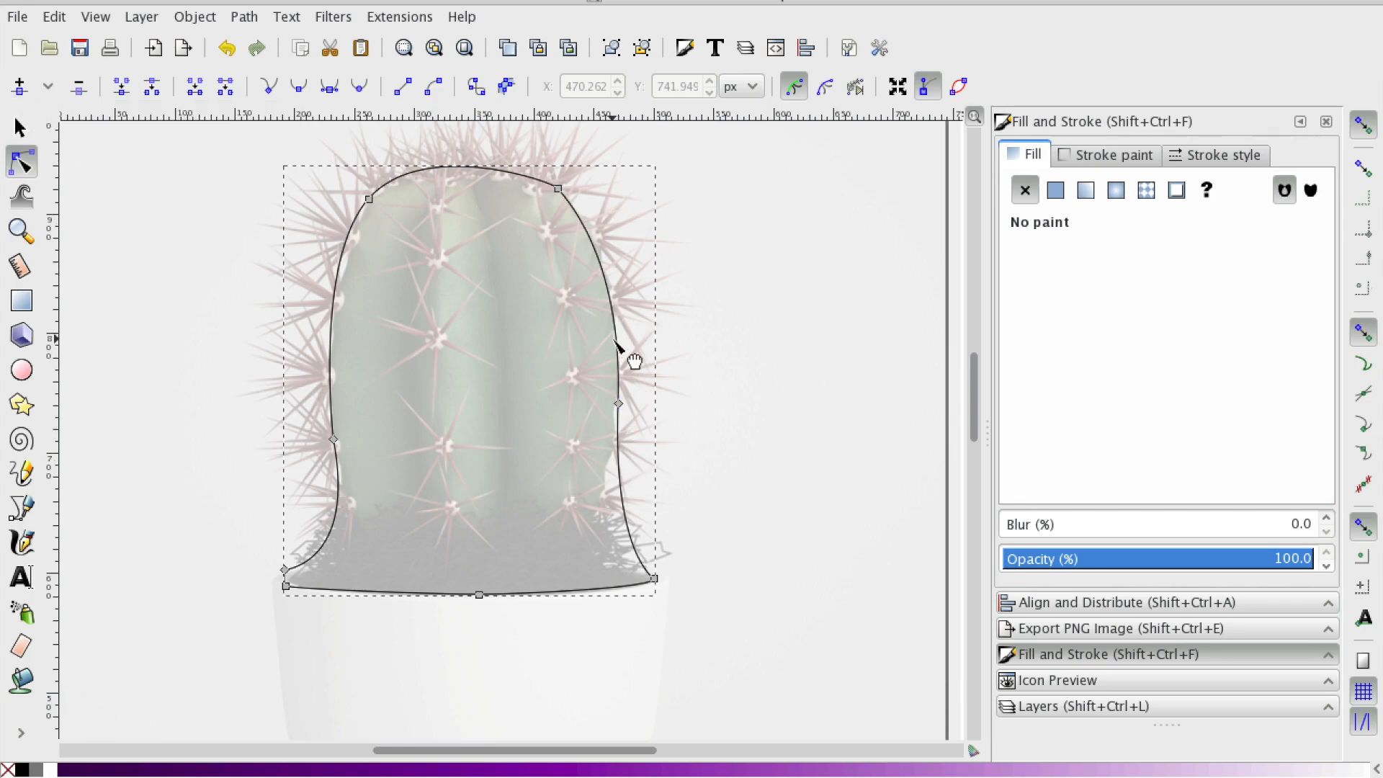
left_click(623, 494)
double_click(622, 494)
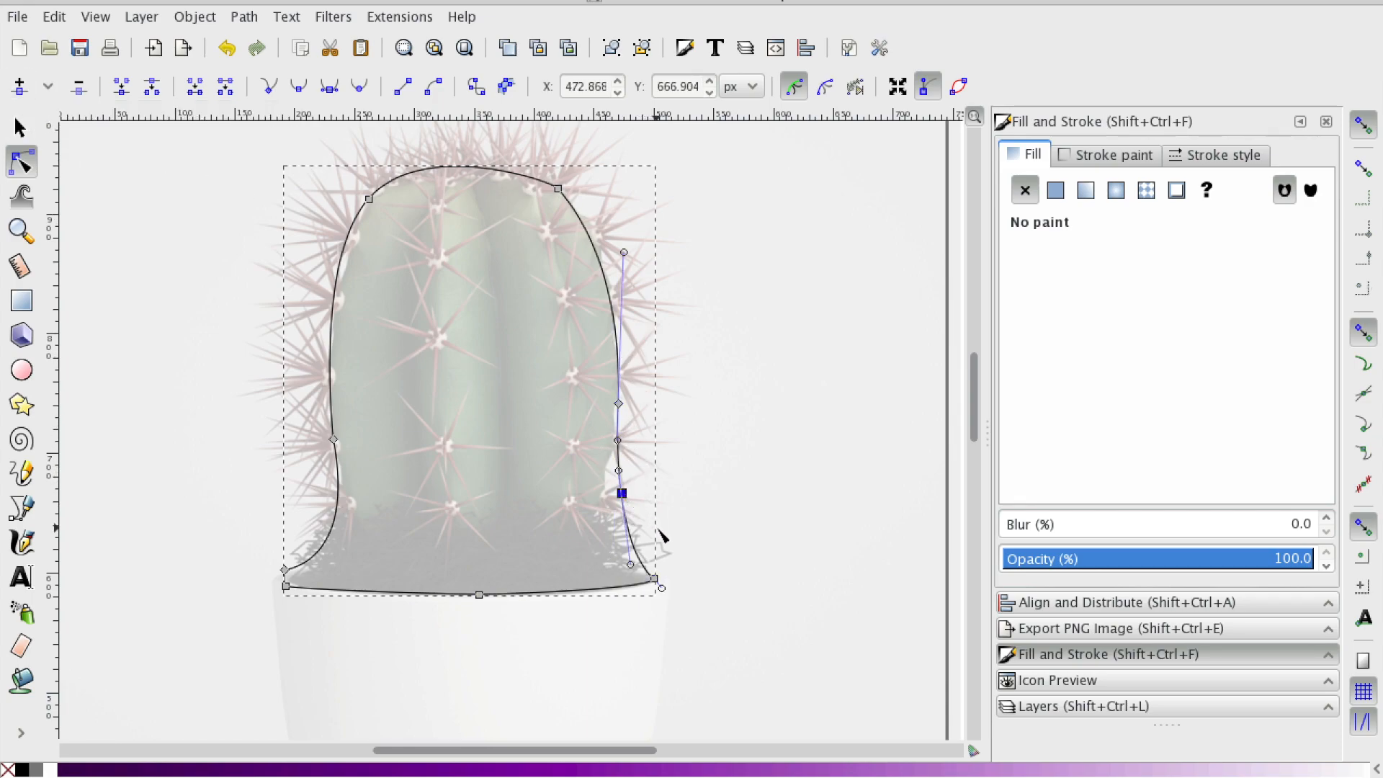
left_click_drag(621, 493, 604, 497)
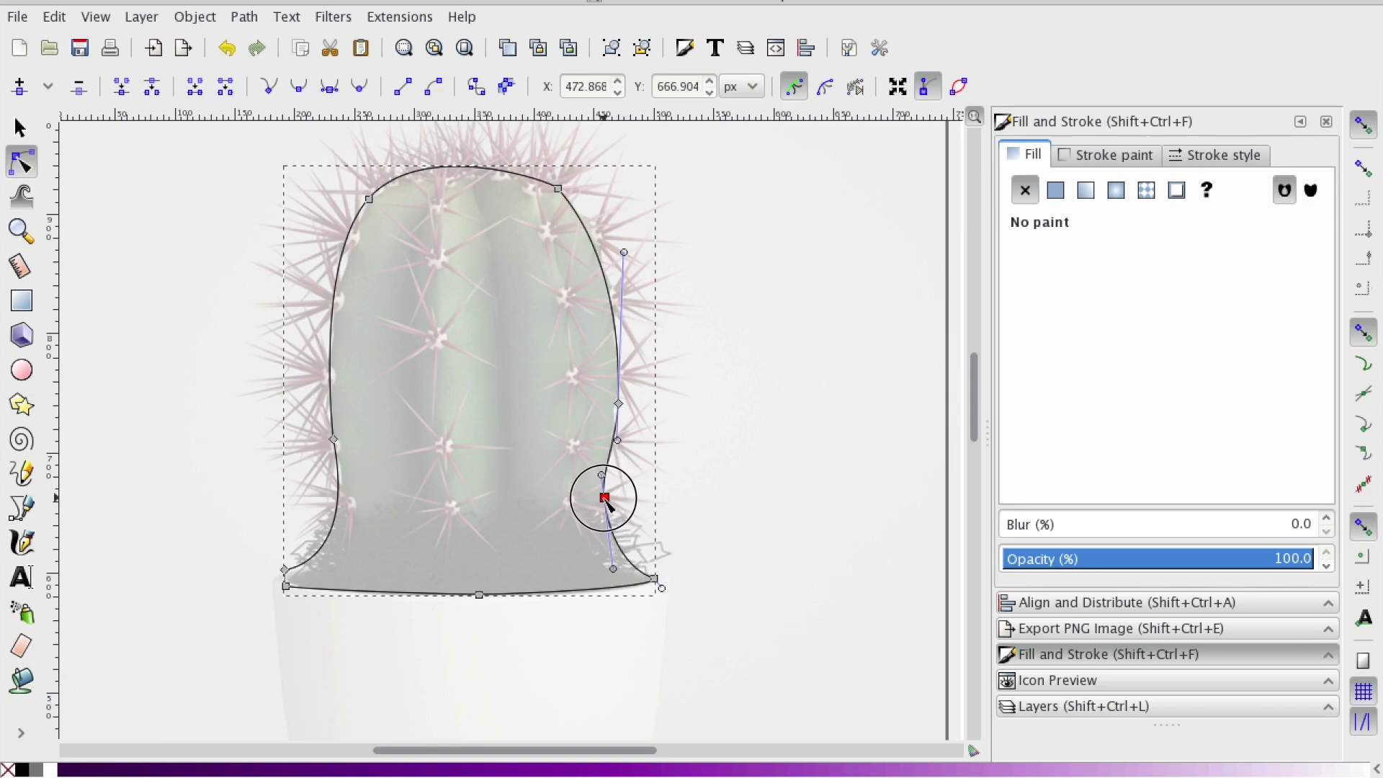
left_click(617, 400)
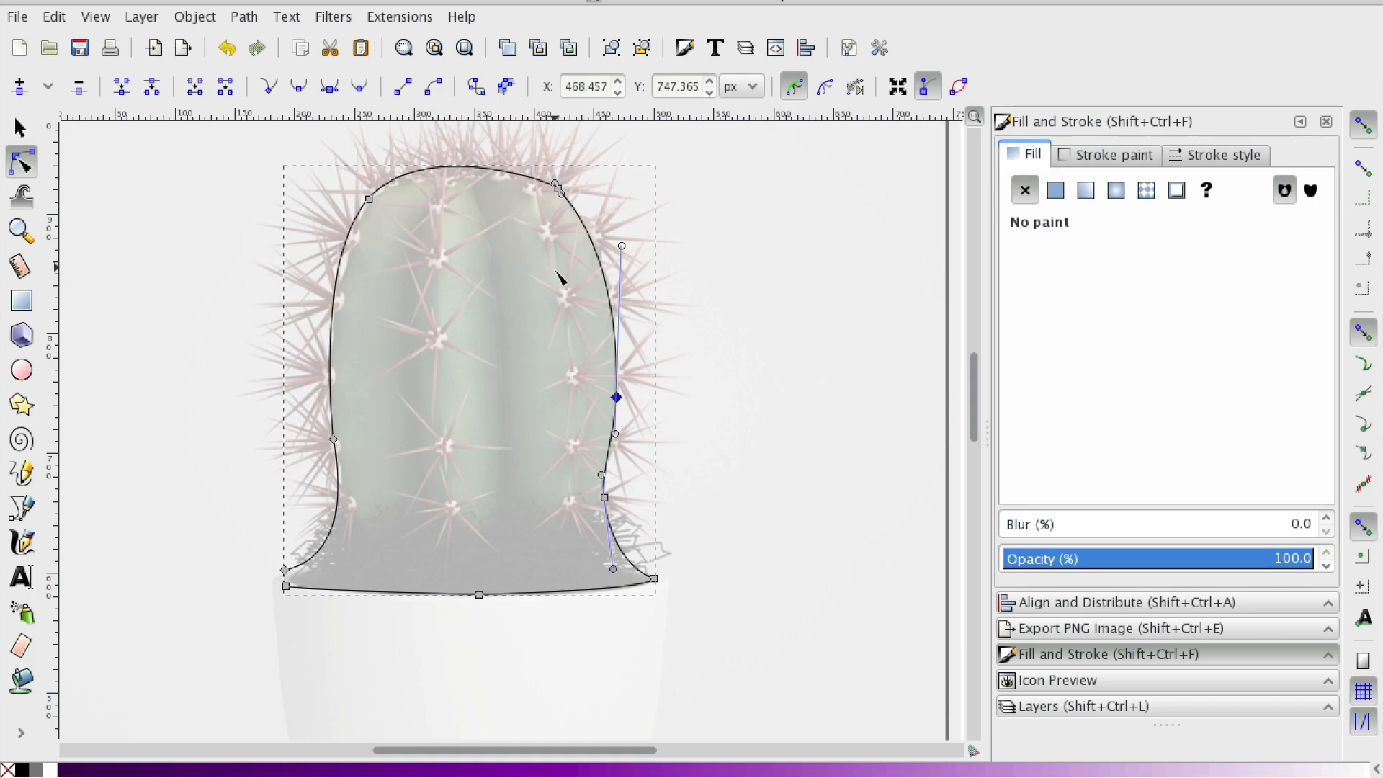
left_click(369, 201)
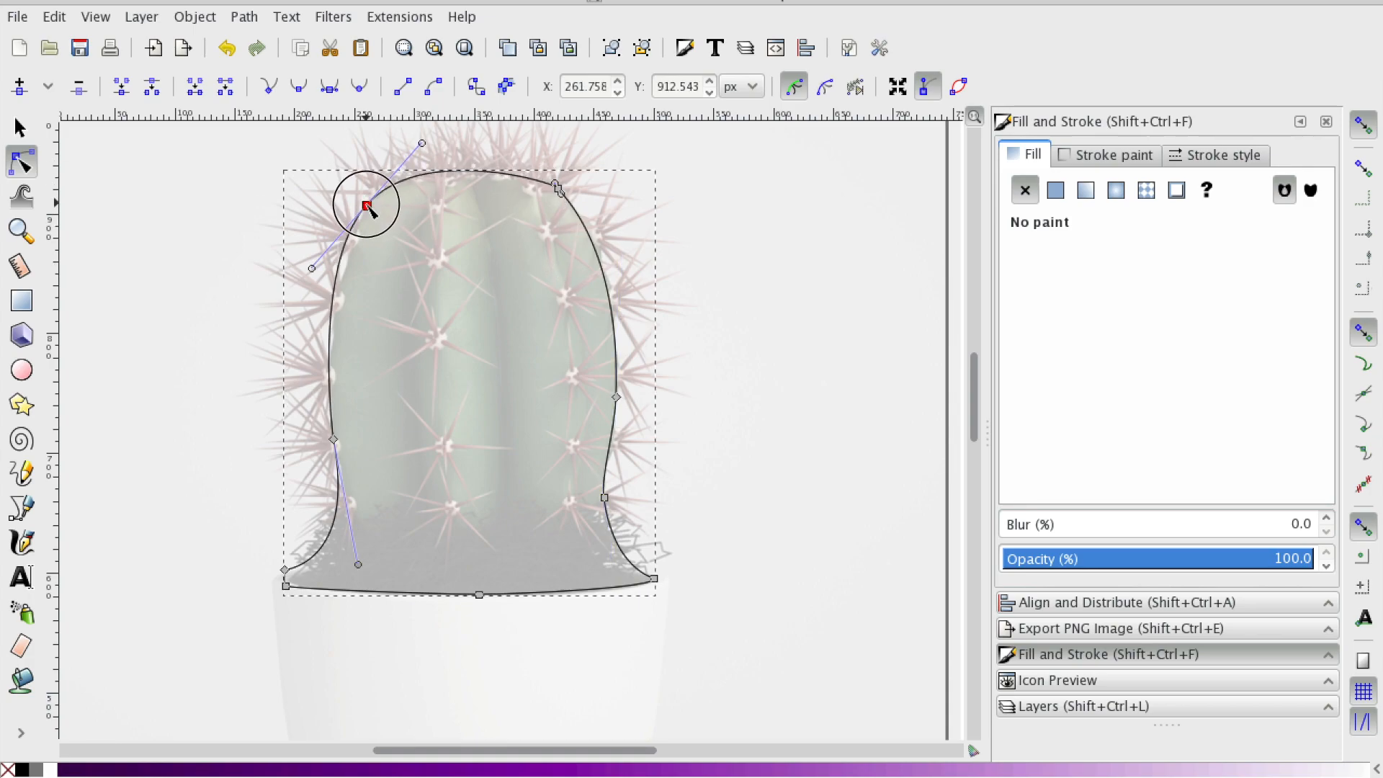
scroll(483, 353, "down", 4)
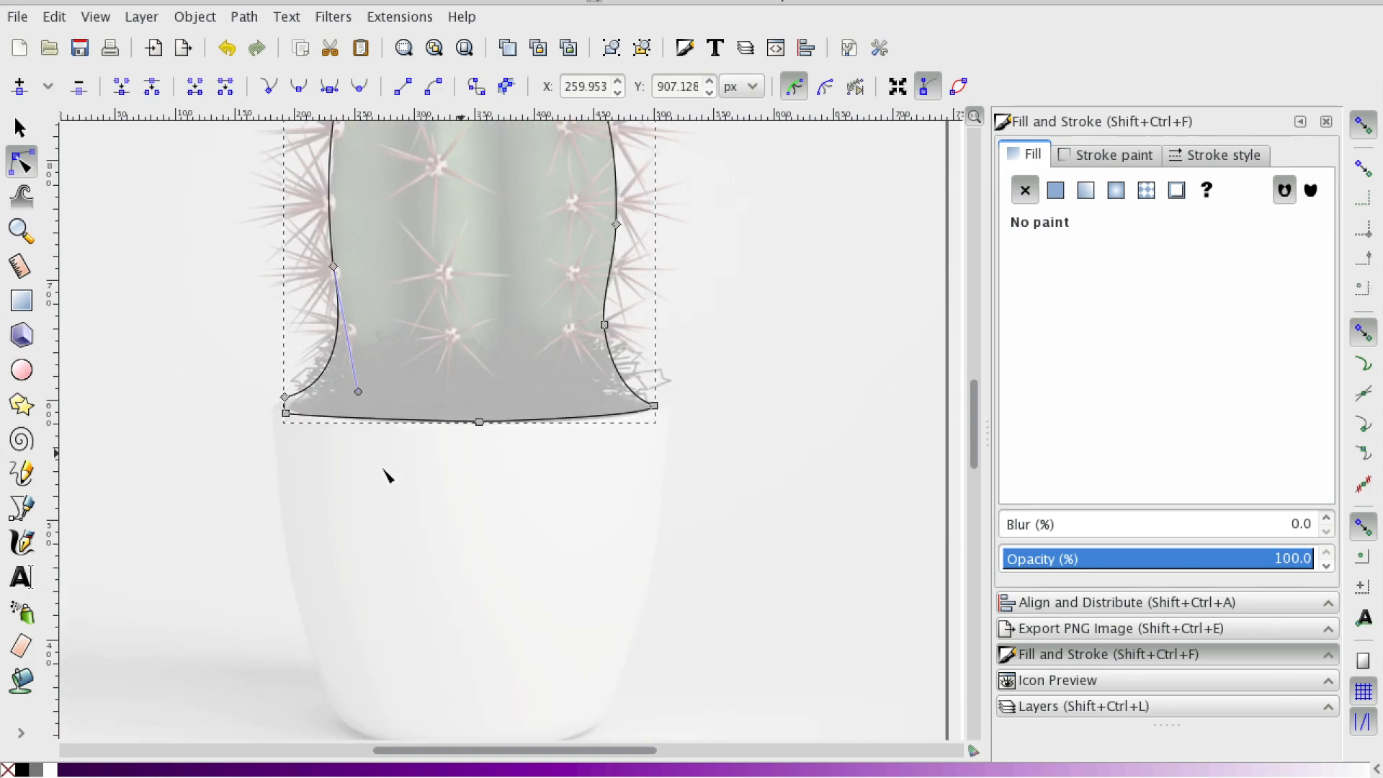
- Draw a closed Bezier outline around the pot: rim, rounded bottom and left side
left_click(24, 510)
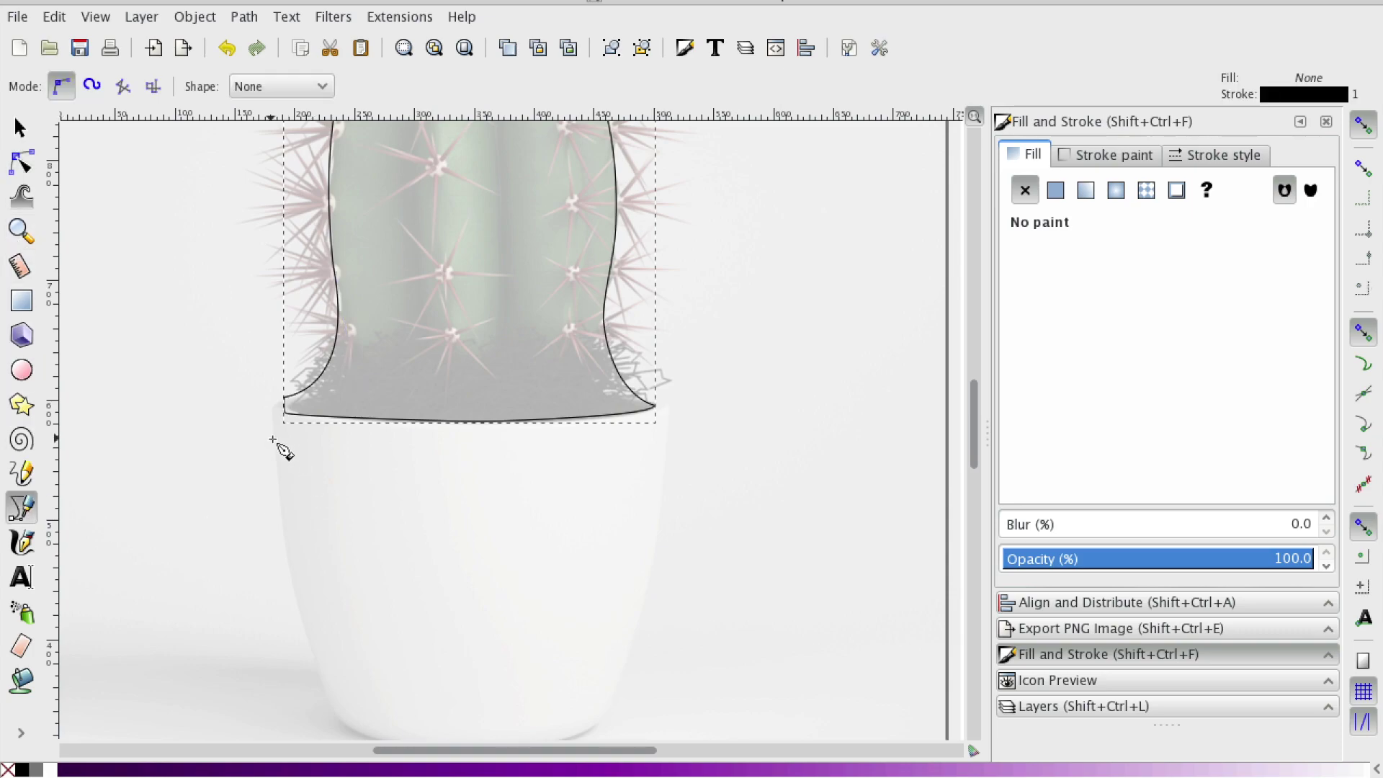
left_click(279, 406)
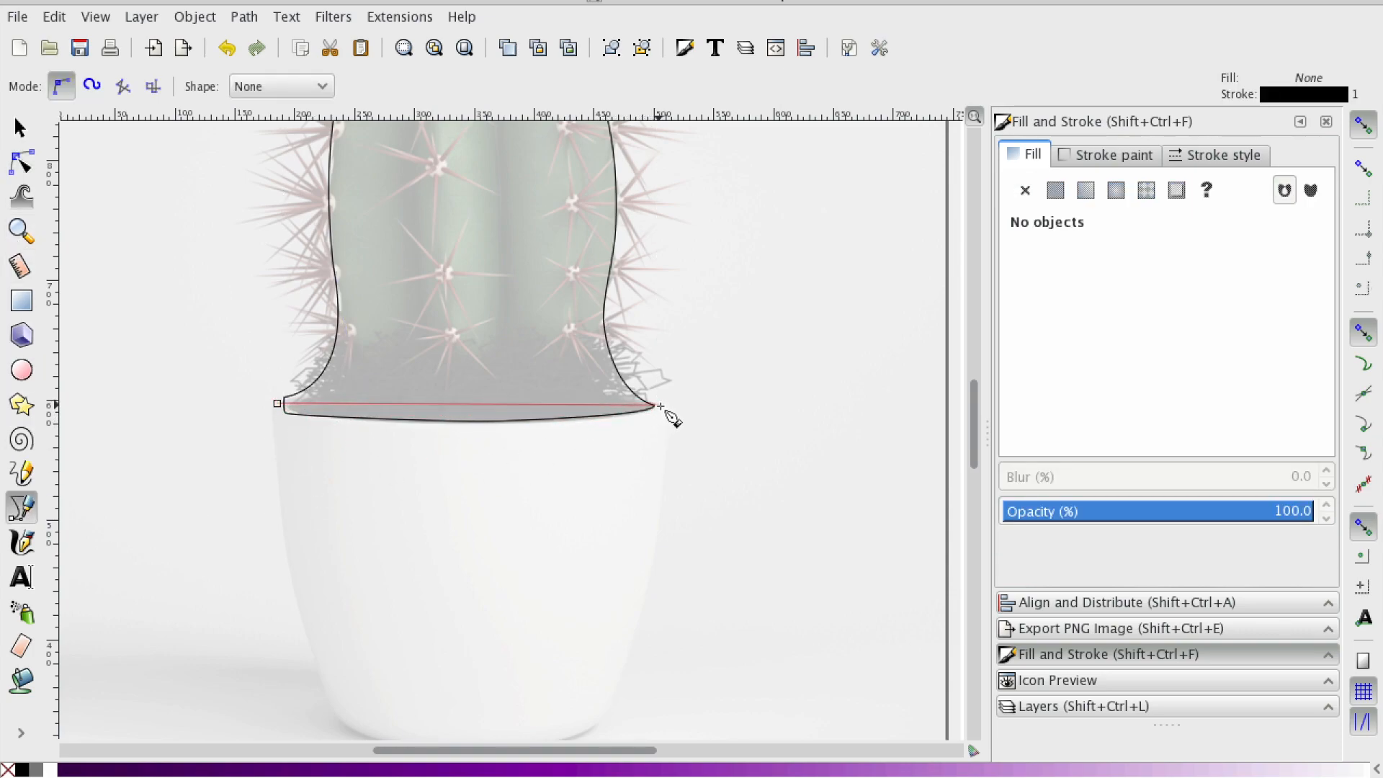
left_click_drag(658, 407, 802, 374)
key("Return")
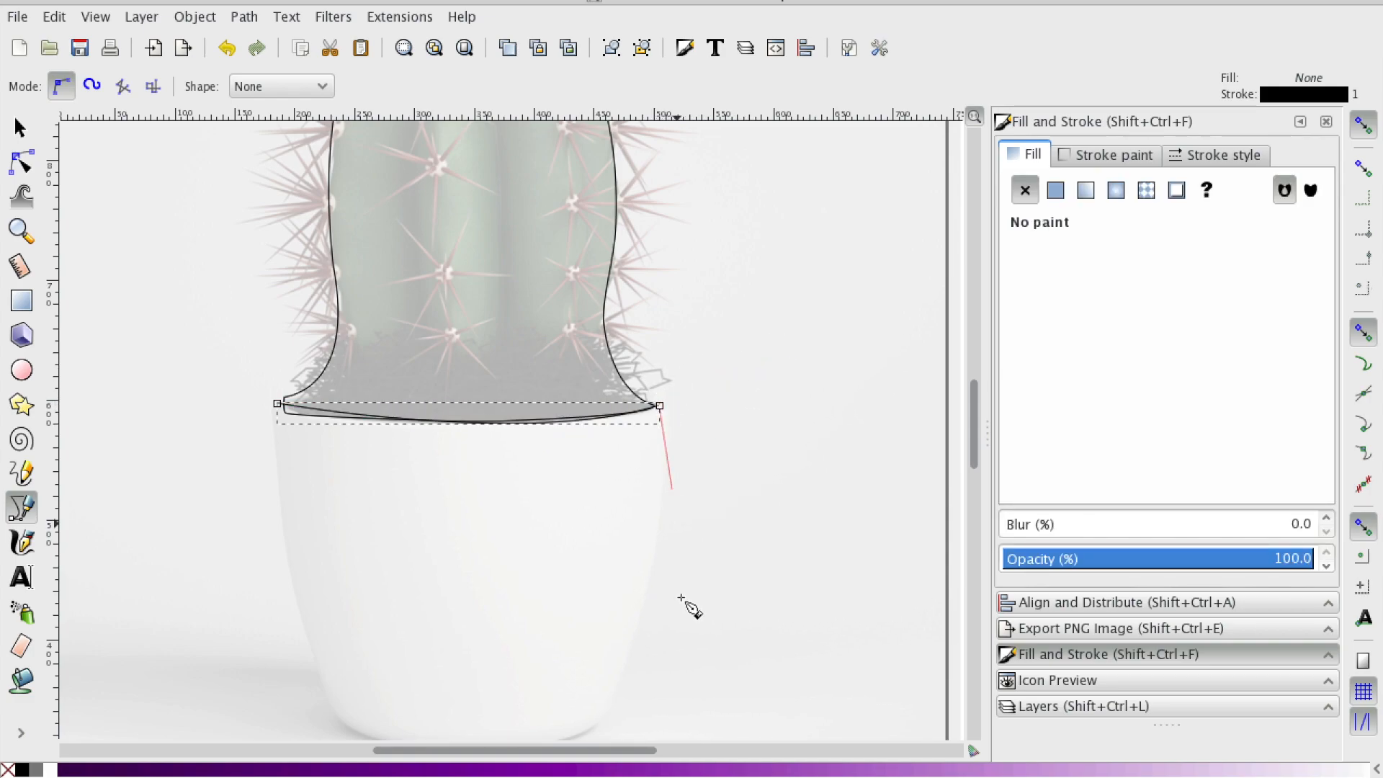
scroll(692, 608, "down", 2)
left_click_drag(605, 642, 518, 672)
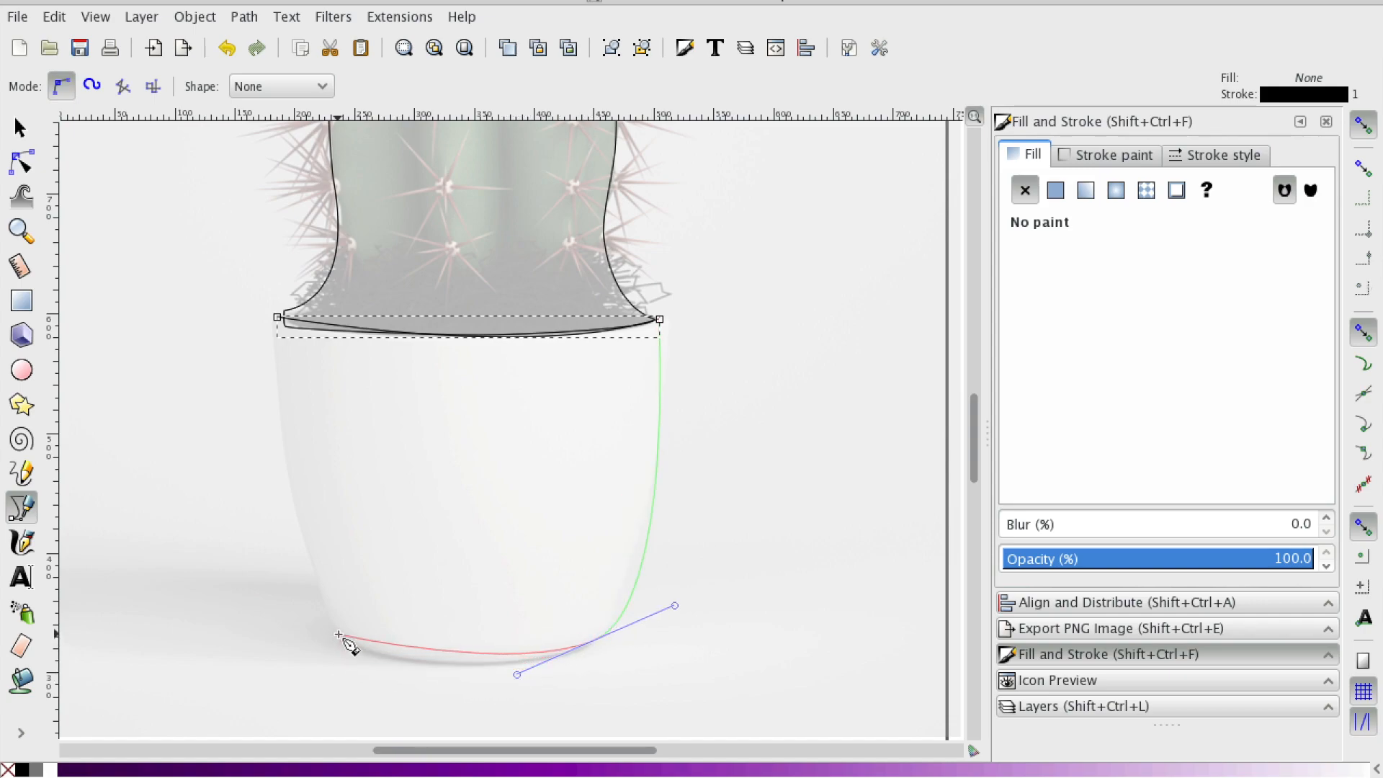
left_click_drag(339, 635, 324, 614)
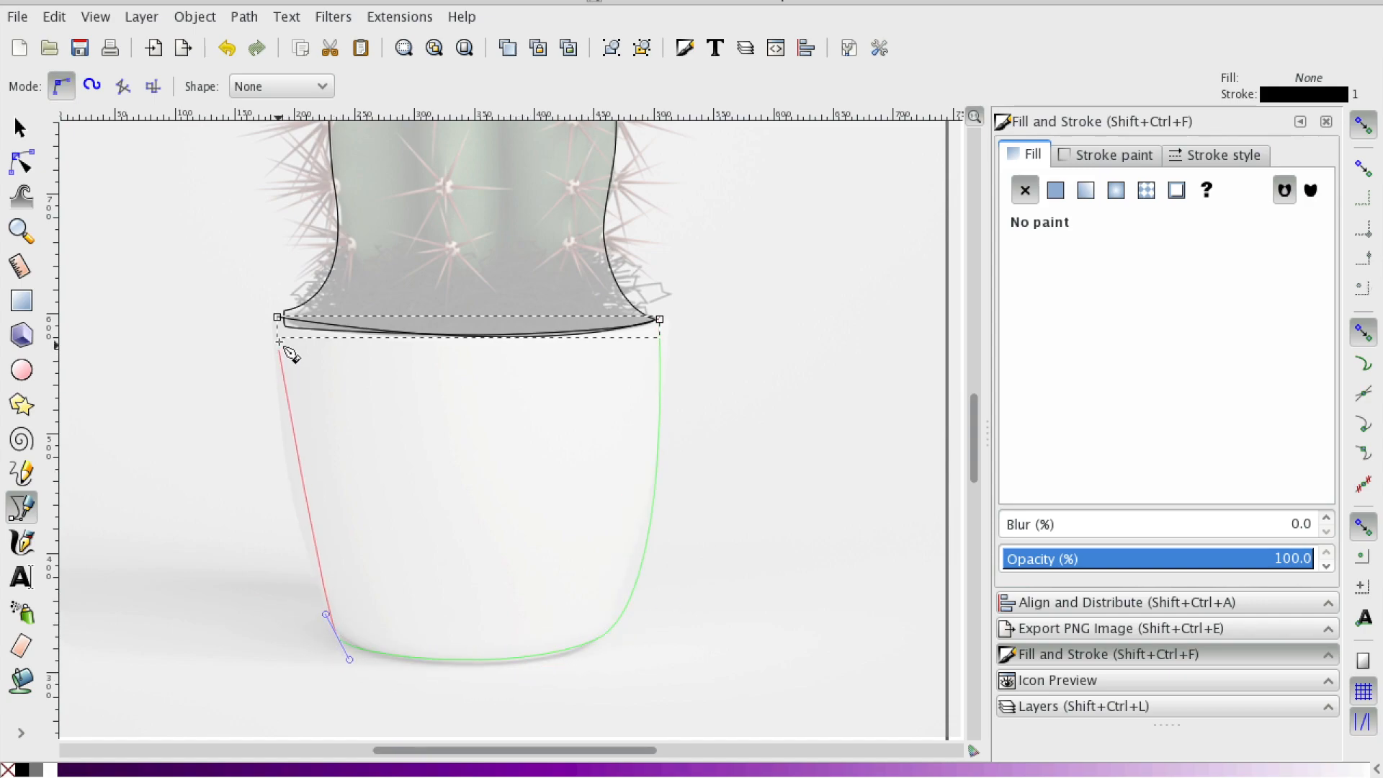
left_click_drag(280, 328, 288, 335)
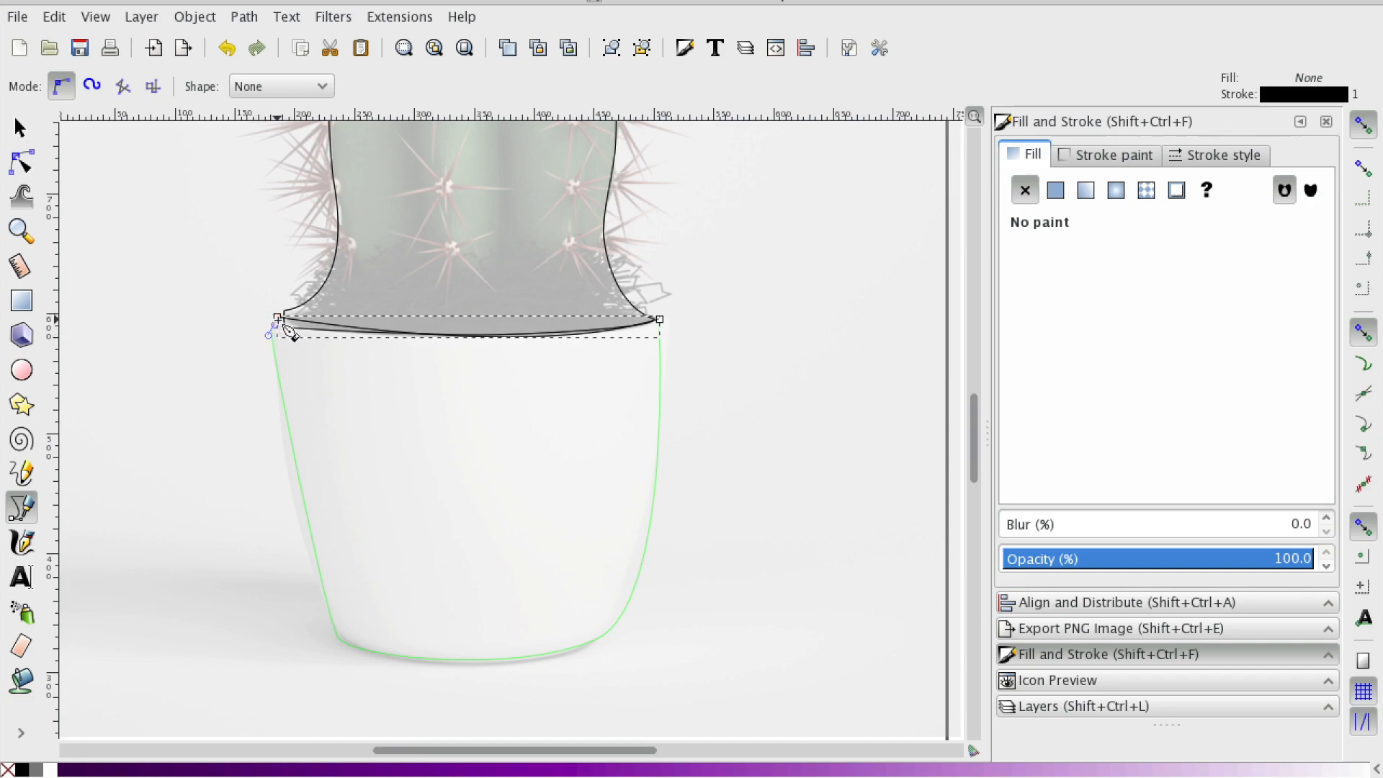
left_click(283, 324)
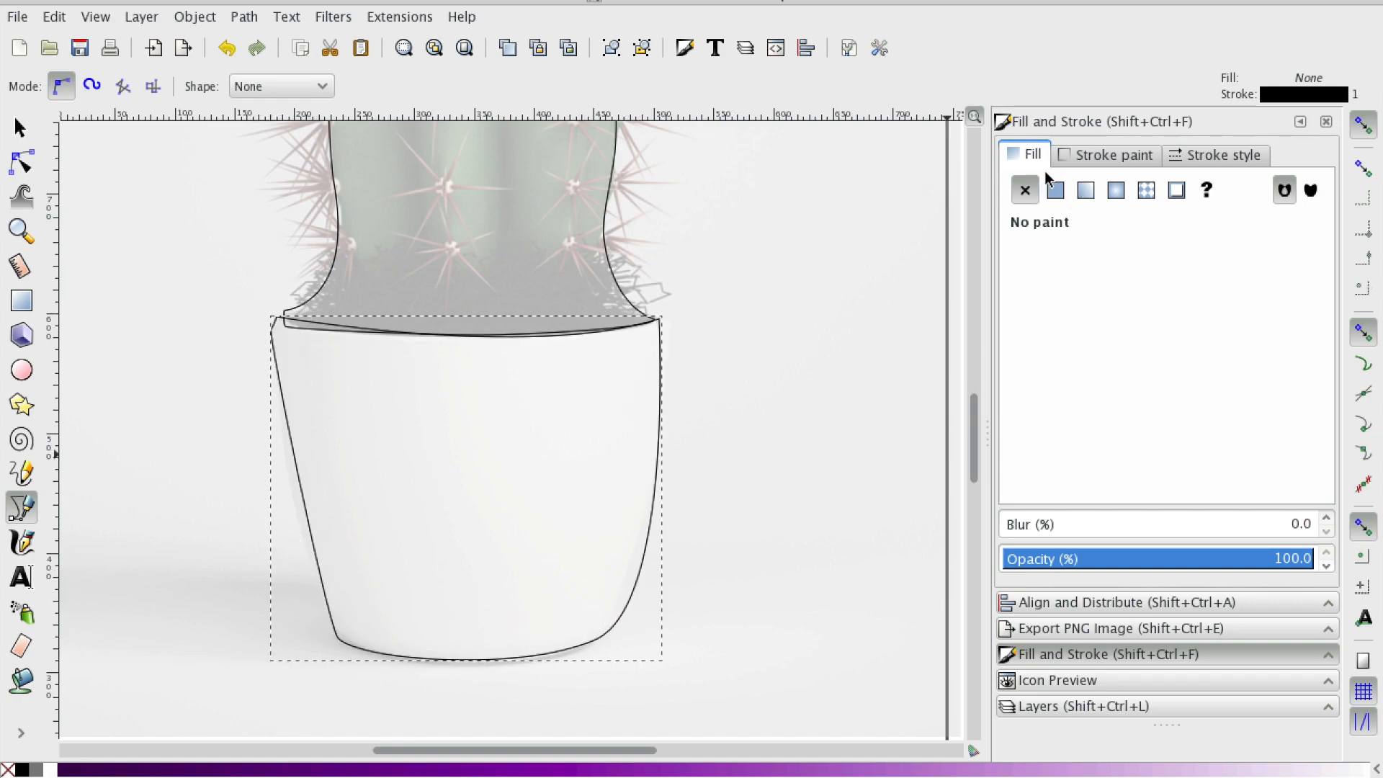
- Give the pot outline a flat reddish-brown stroke (713333) with no fill
left_click(1056, 190)
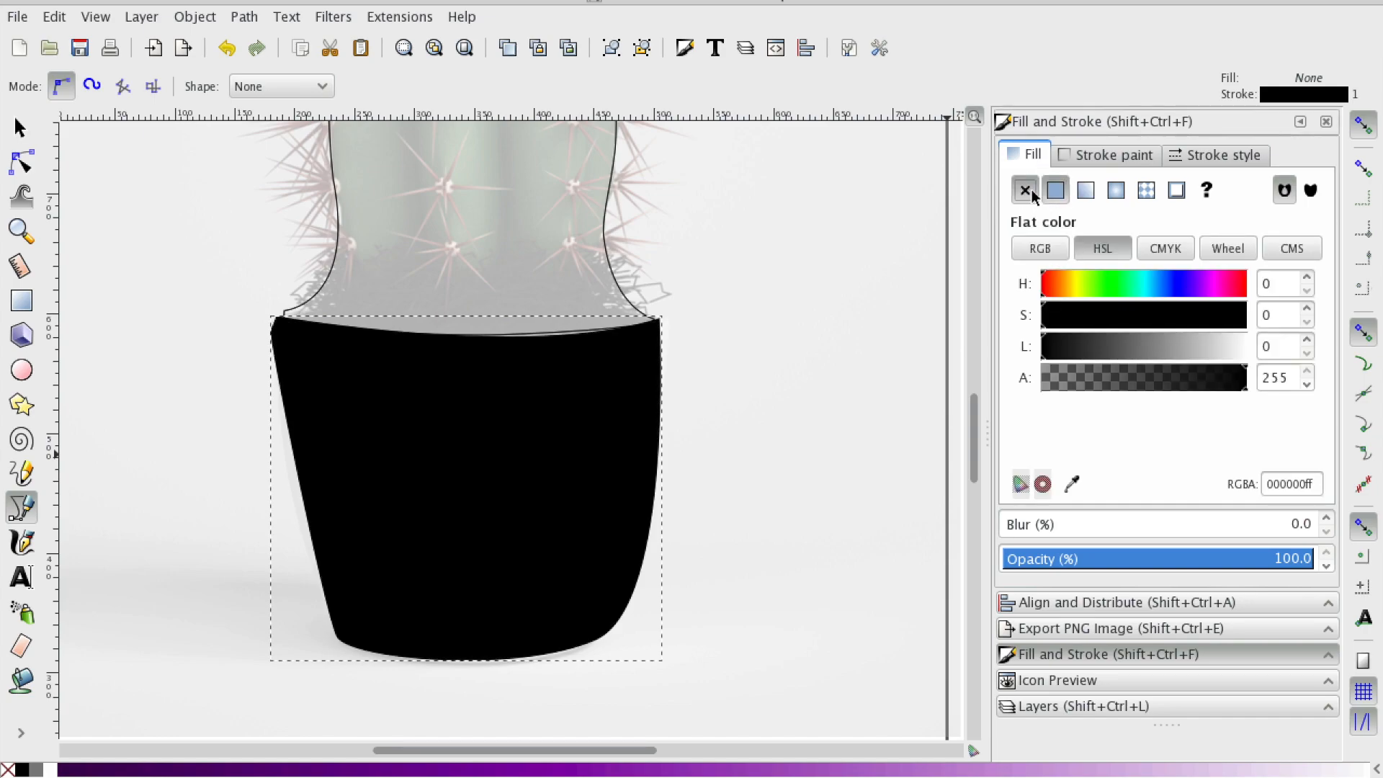
left_click(1025, 191)
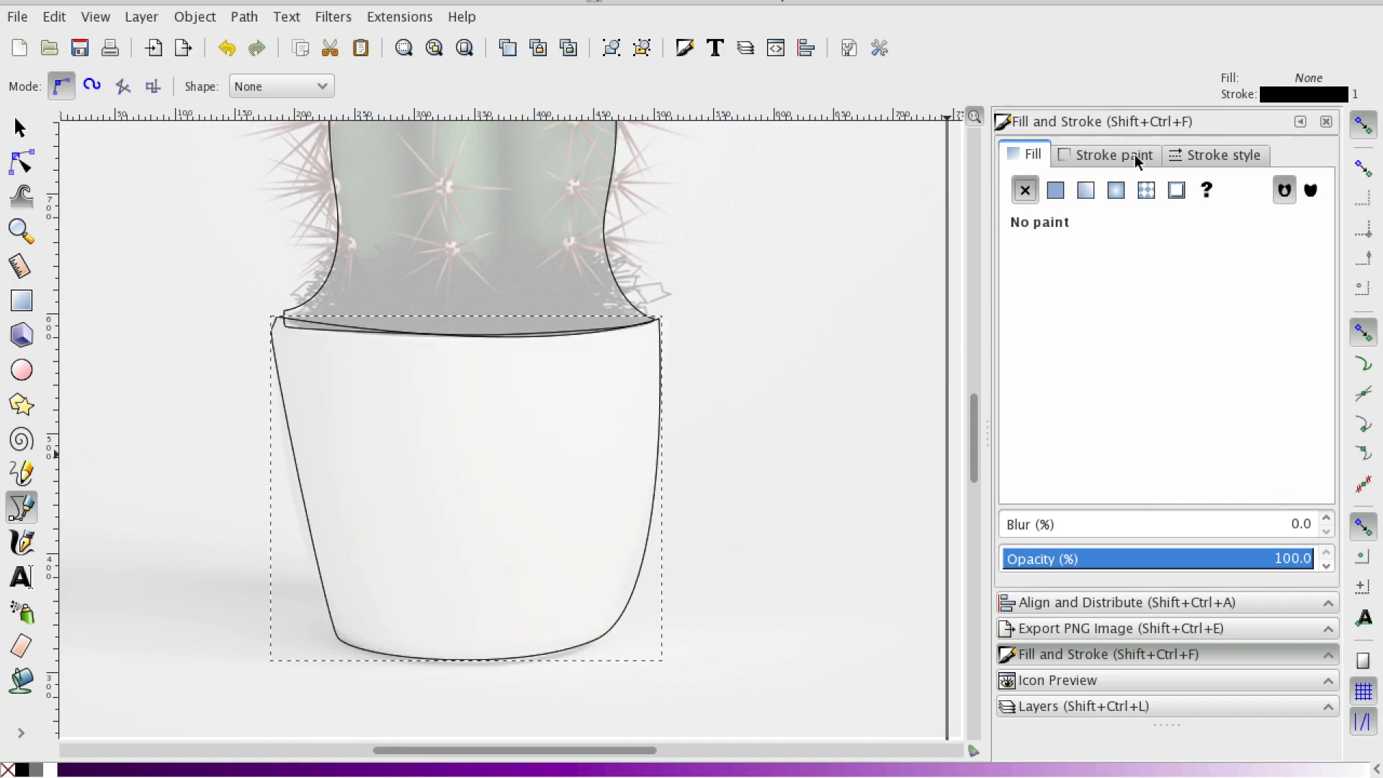
left_click(1095, 162)
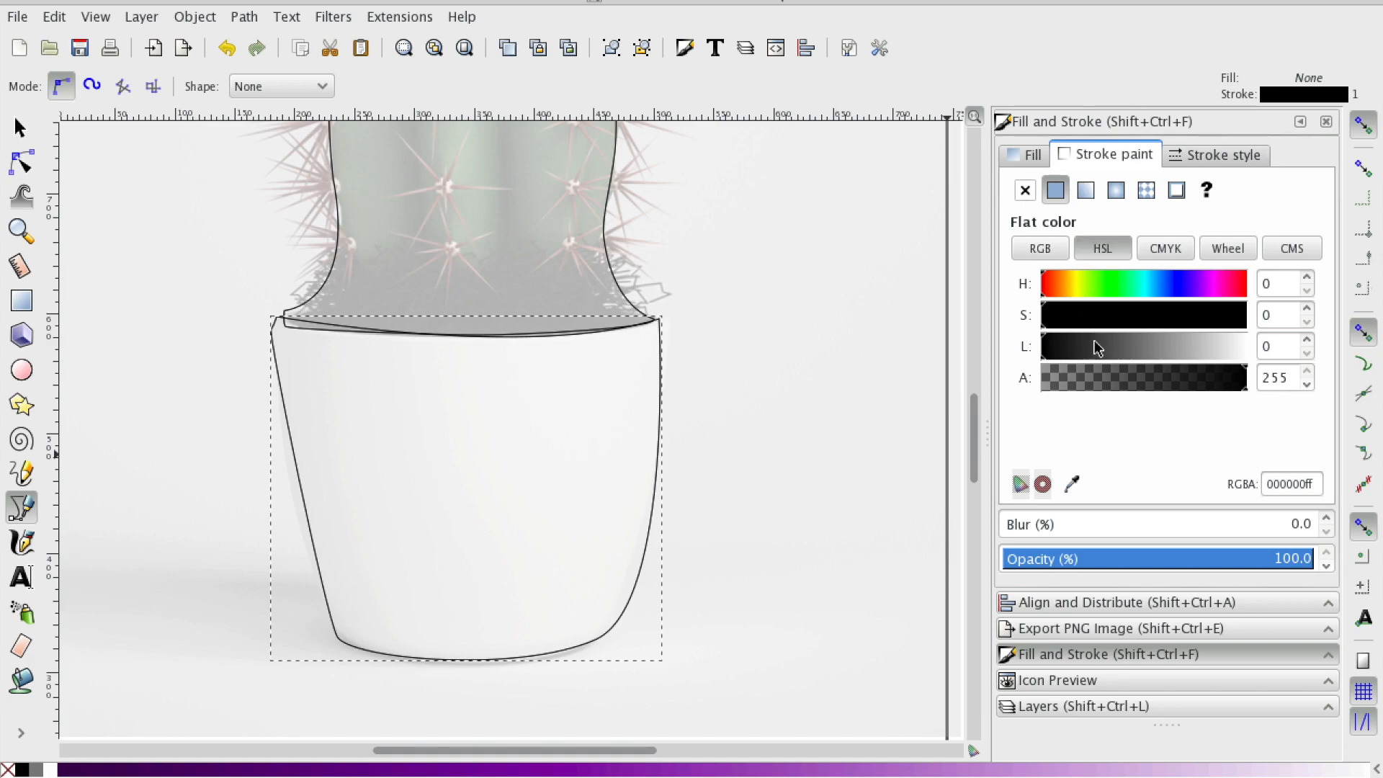
left_click_drag(1069, 349, 1106, 348)
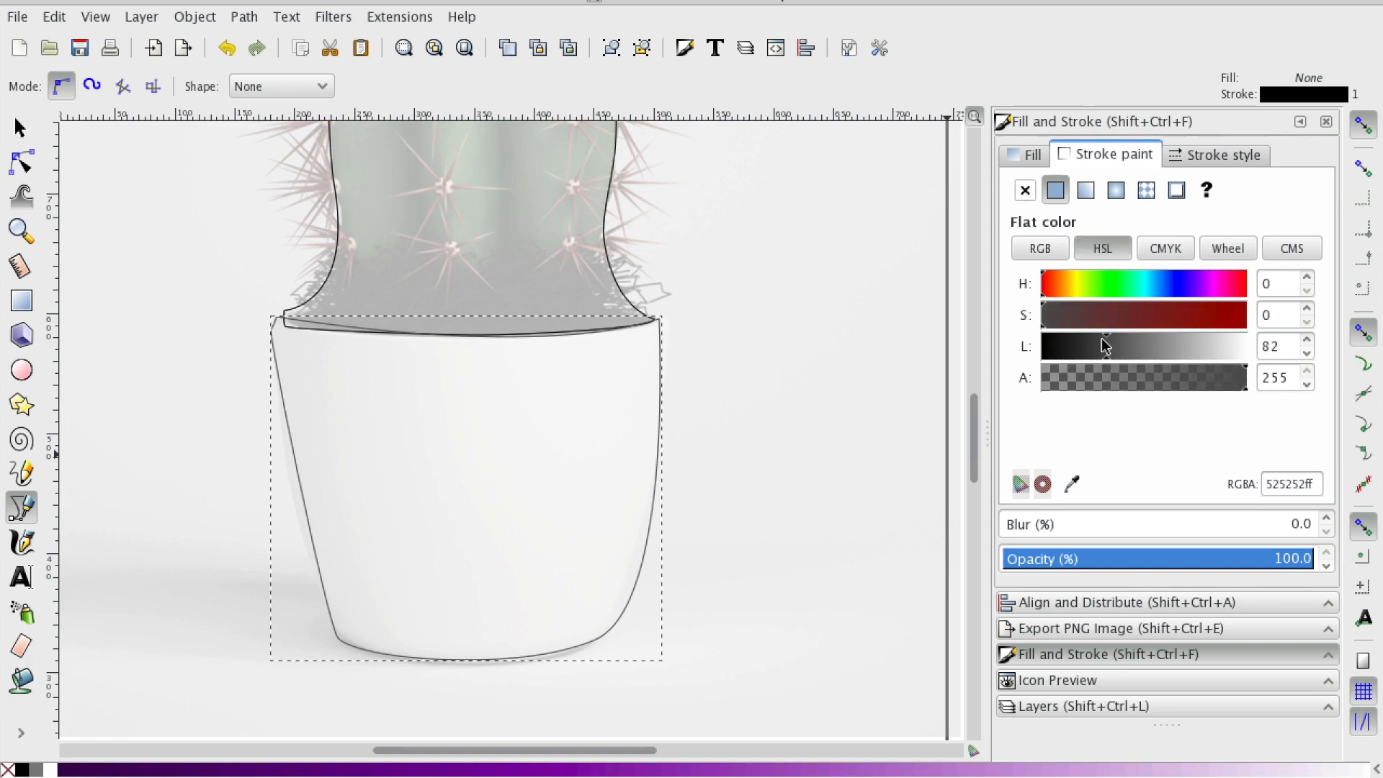
left_click_drag(1044, 316, 1119, 320)
left_click(1025, 190)
left_click(1033, 155)
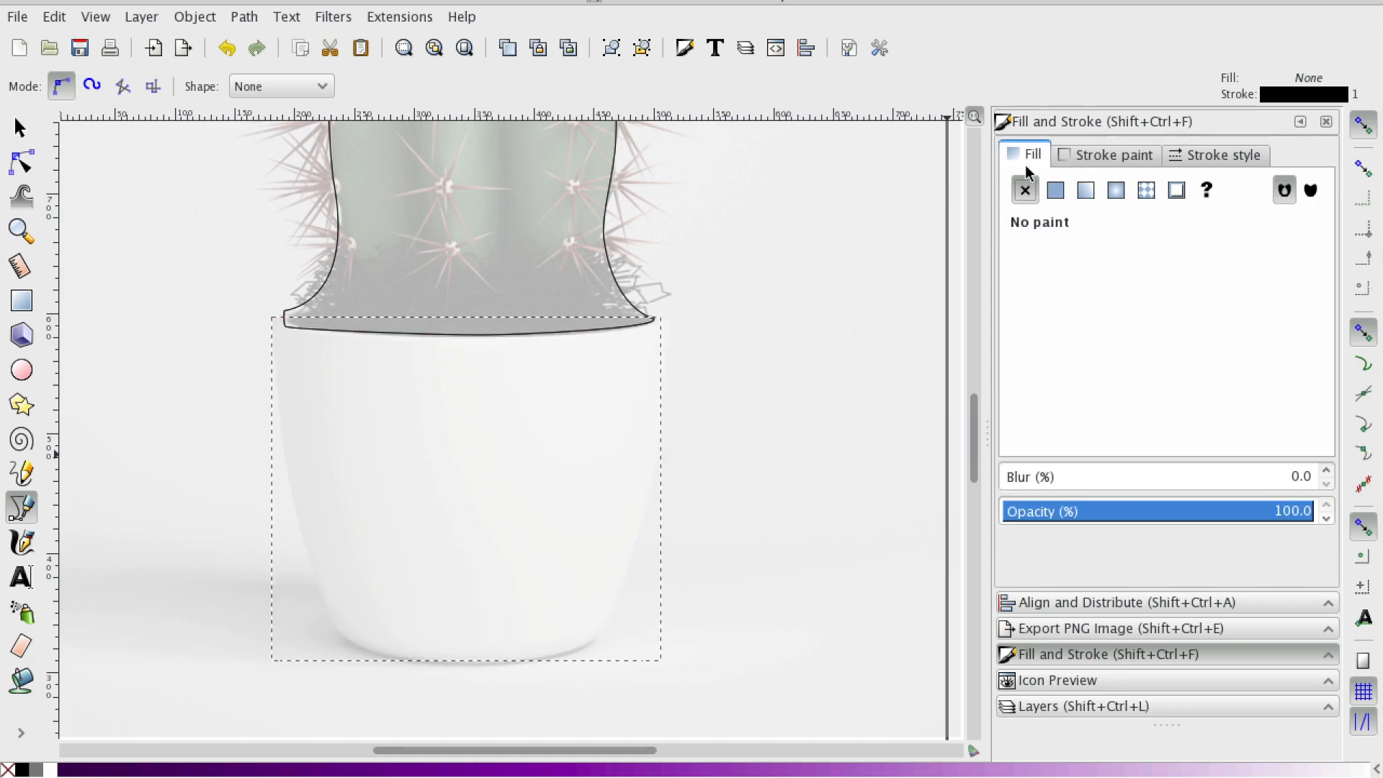
left_click(1076, 161)
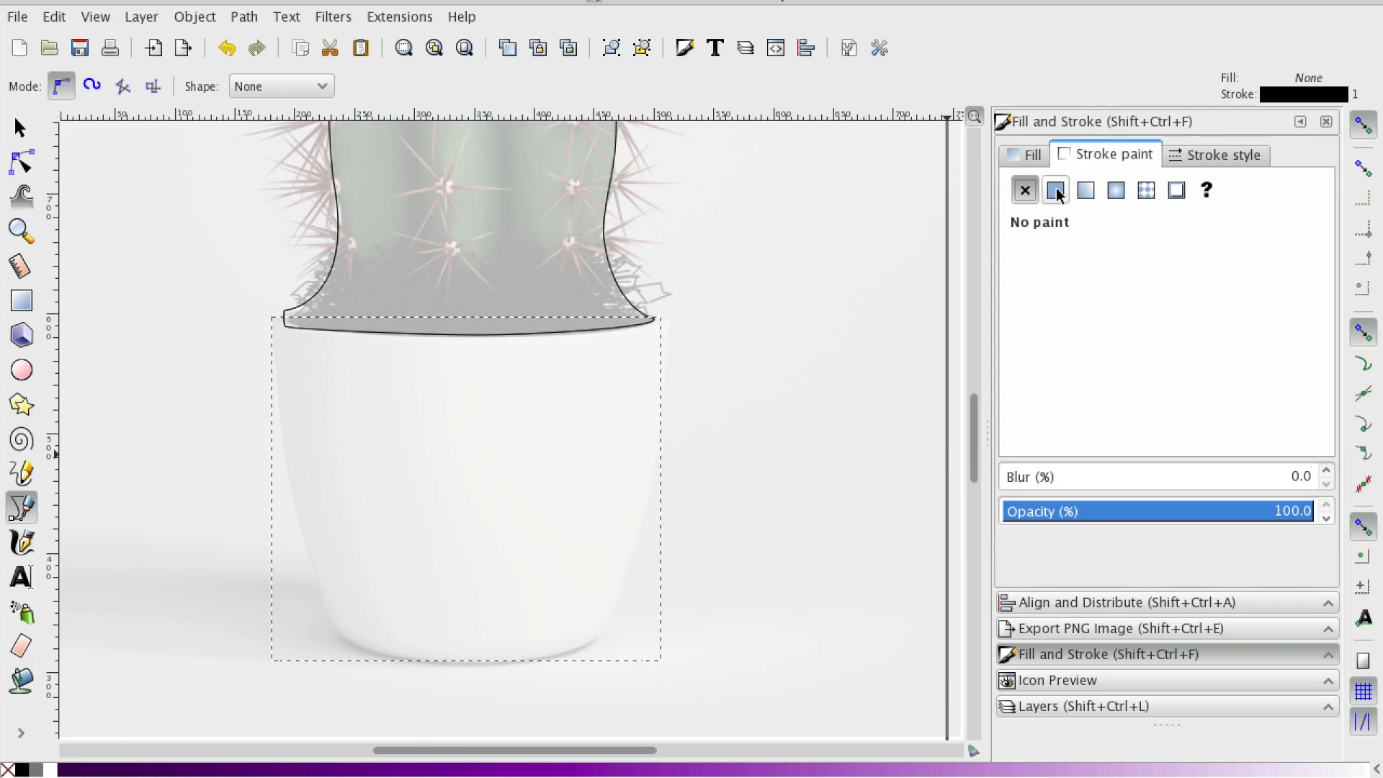
left_click(1056, 191)
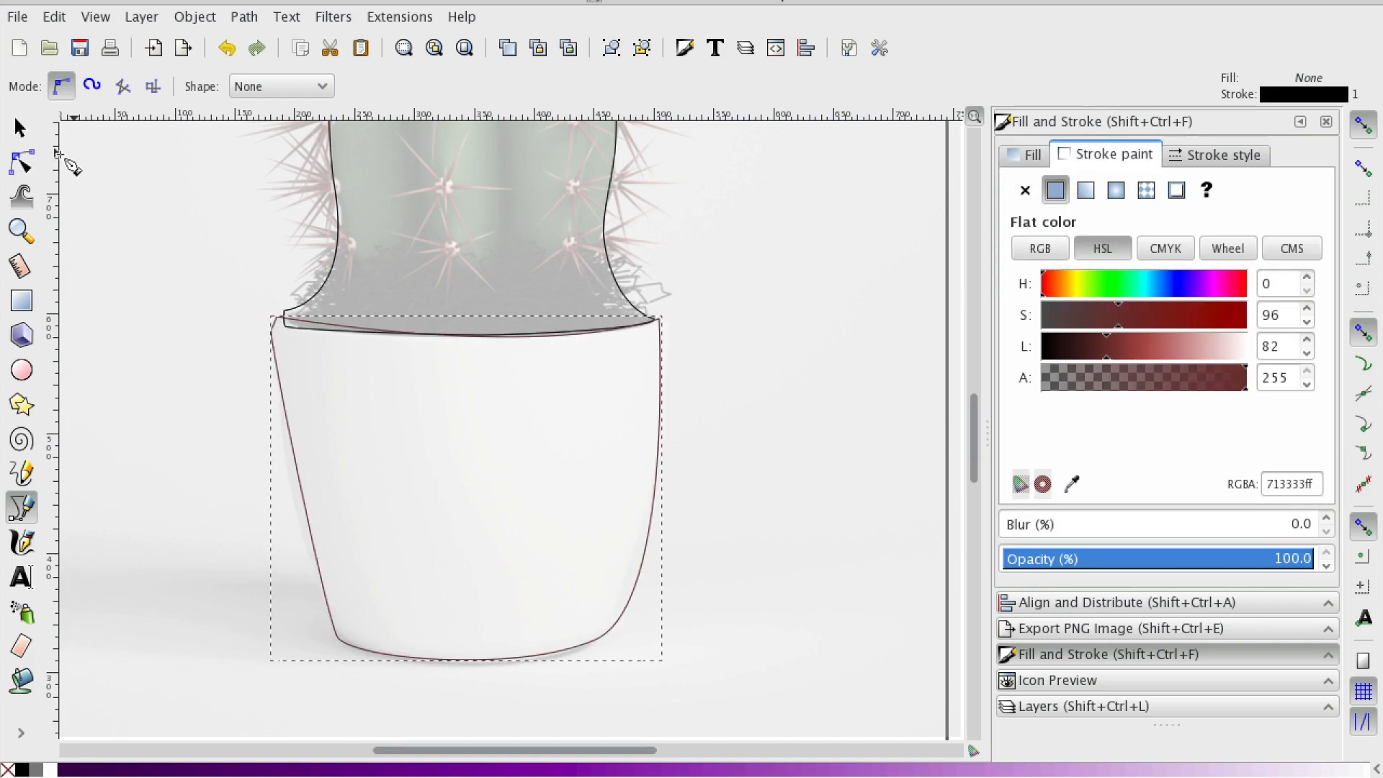
left_click(20, 129)
scroll(164, 276, "up", 5)
scroll(164, 275, "up", 5)
scroll(165, 276, "down", 5)
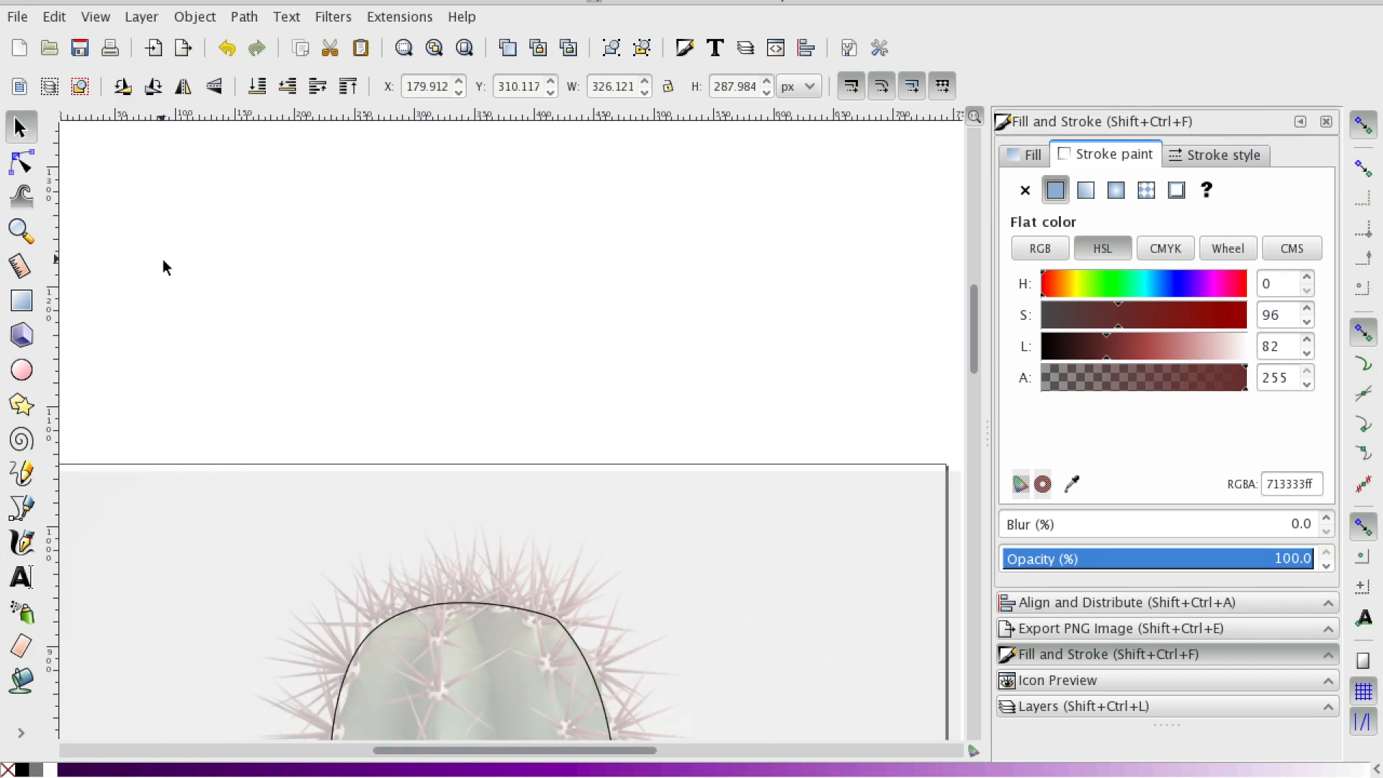
scroll(165, 276, "down", 5)
scroll(165, 276, "down", 8)
scroll(219, 267, "up", 2)
scroll(219, 266, "up", 5)
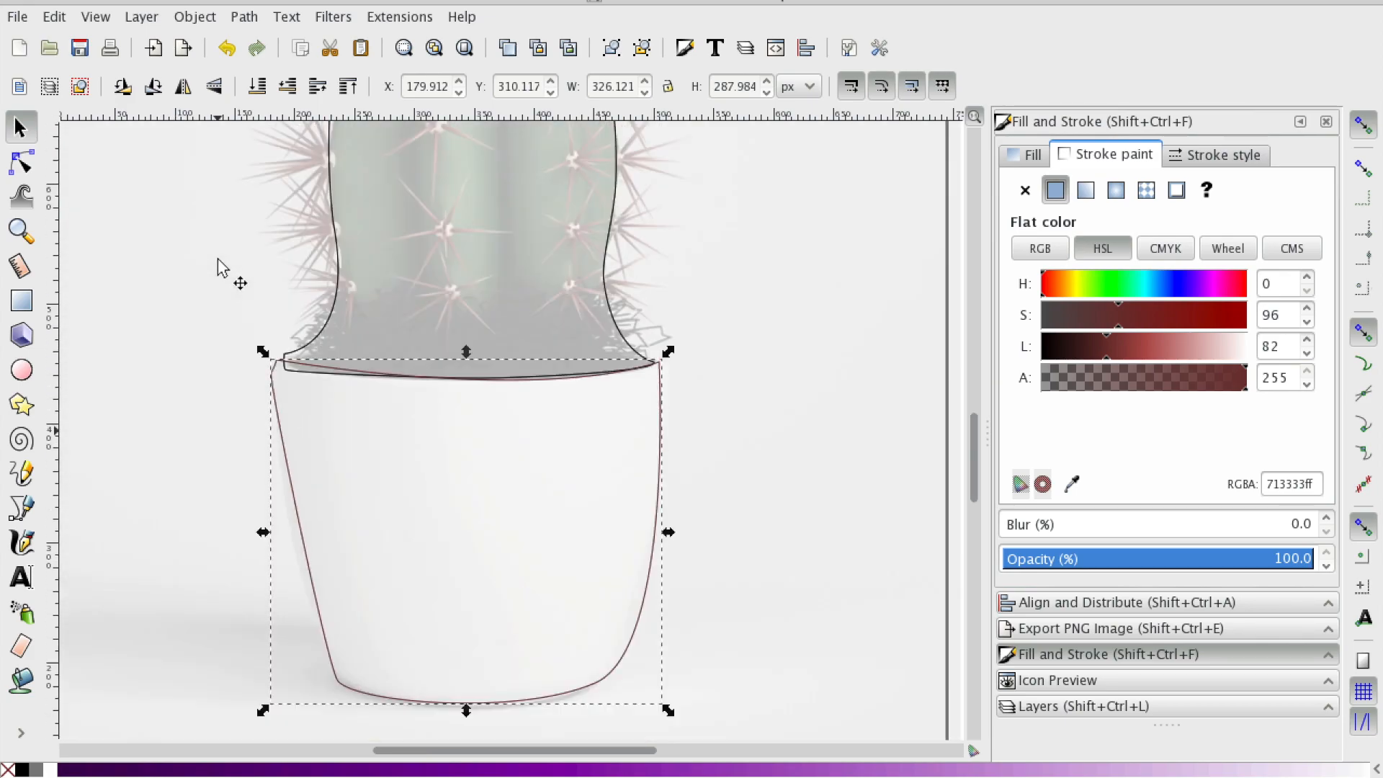
scroll(526, 260, "up", 5)
scroll(527, 260, "up", 3)
scroll(519, 260, "down", 8)
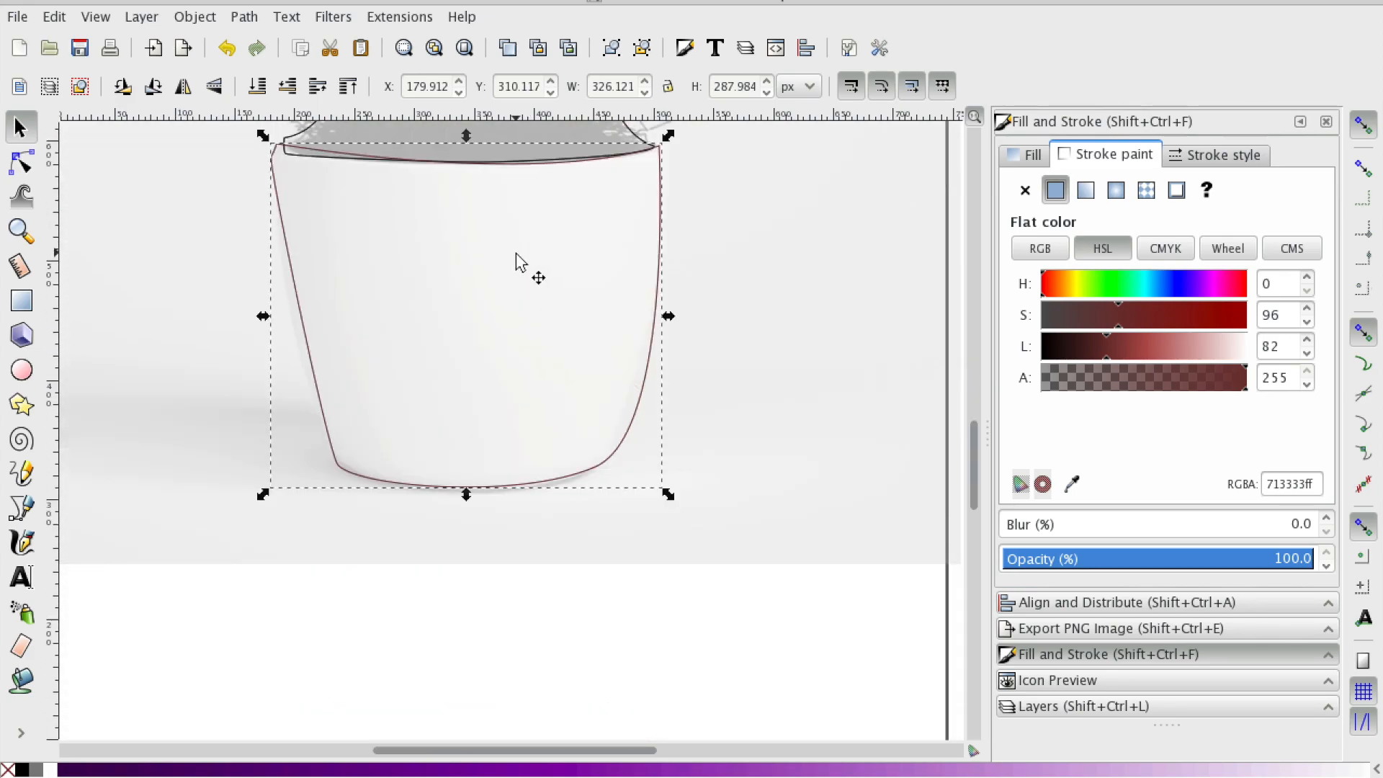
scroll(520, 259, "up", 4)
scroll(619, 249, "up", 2)
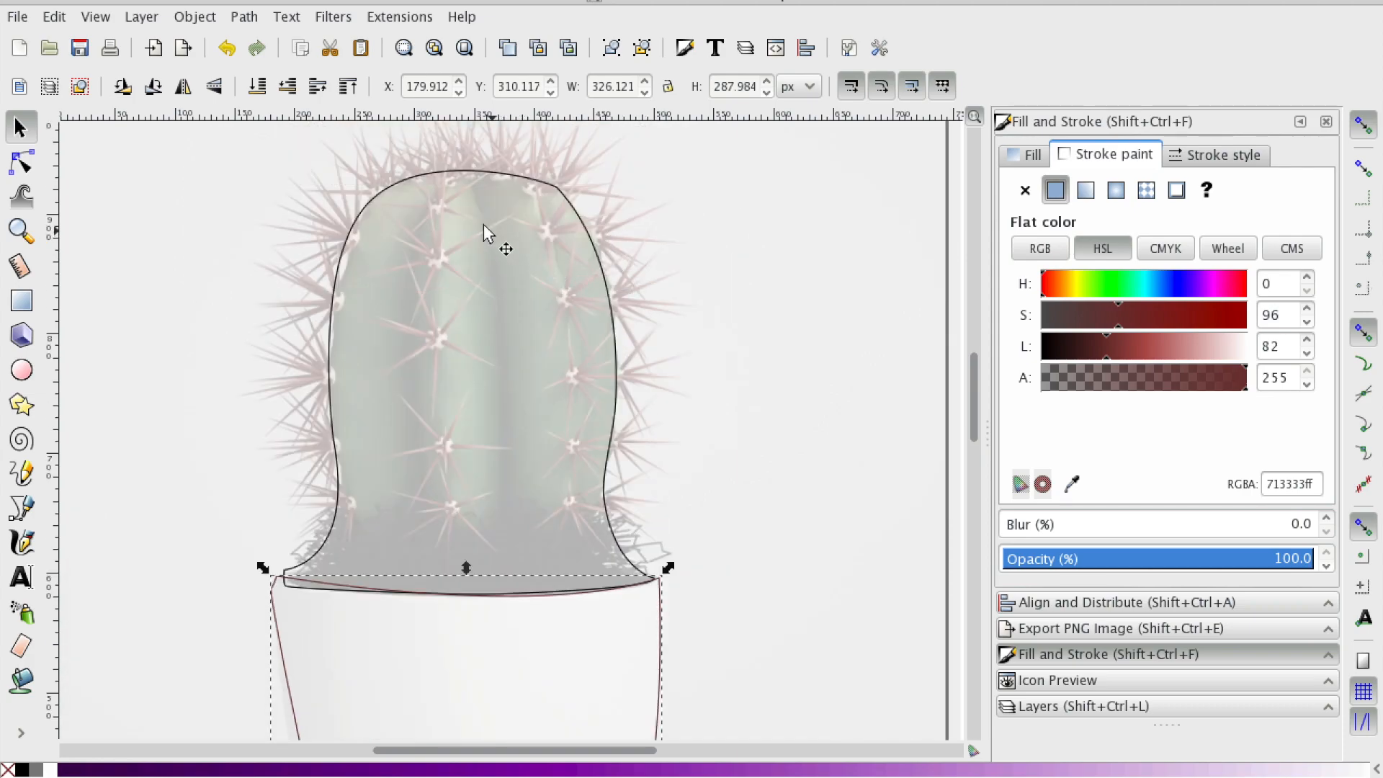
left_click(24, 509)
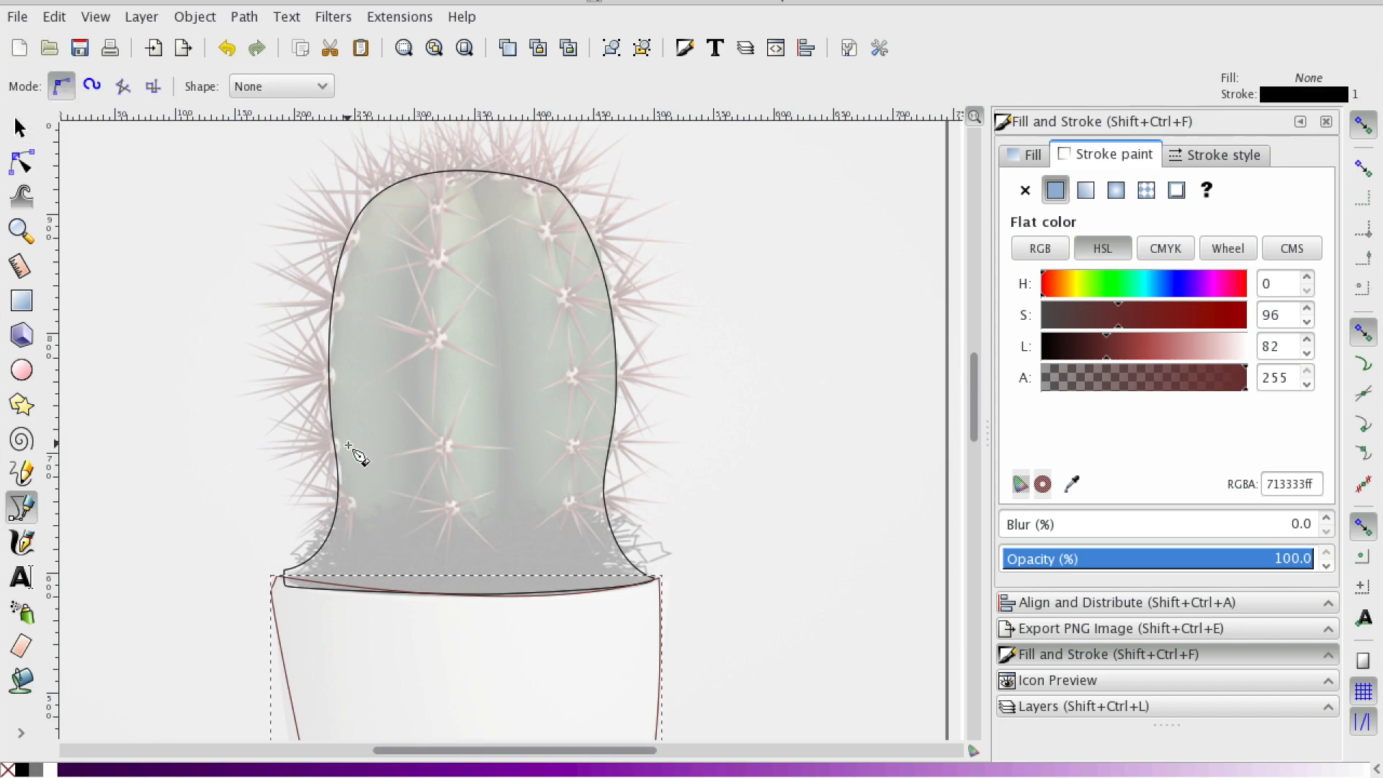
- Draw a zig-zag cluster of three spike lines midway down the cactus's left edge
left_click(336, 439)
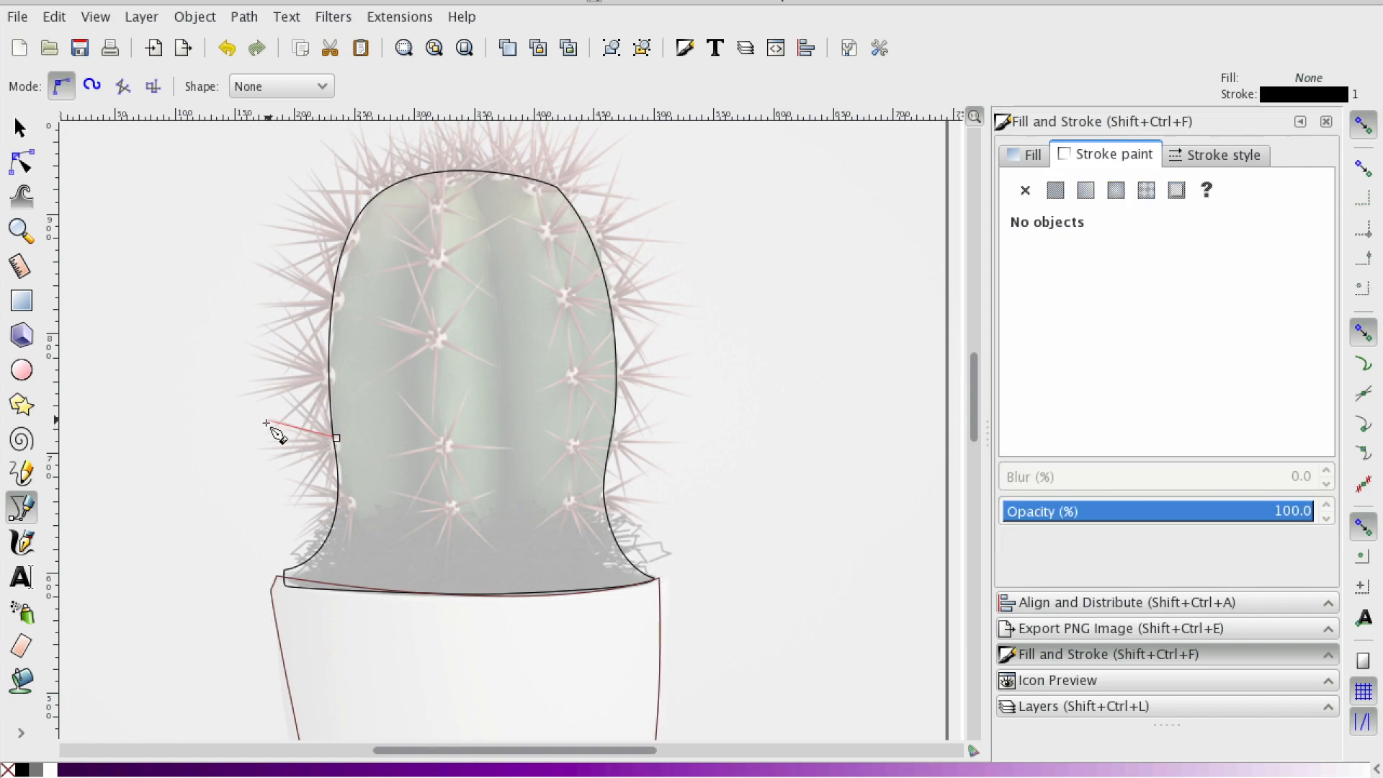
left_click(273, 414)
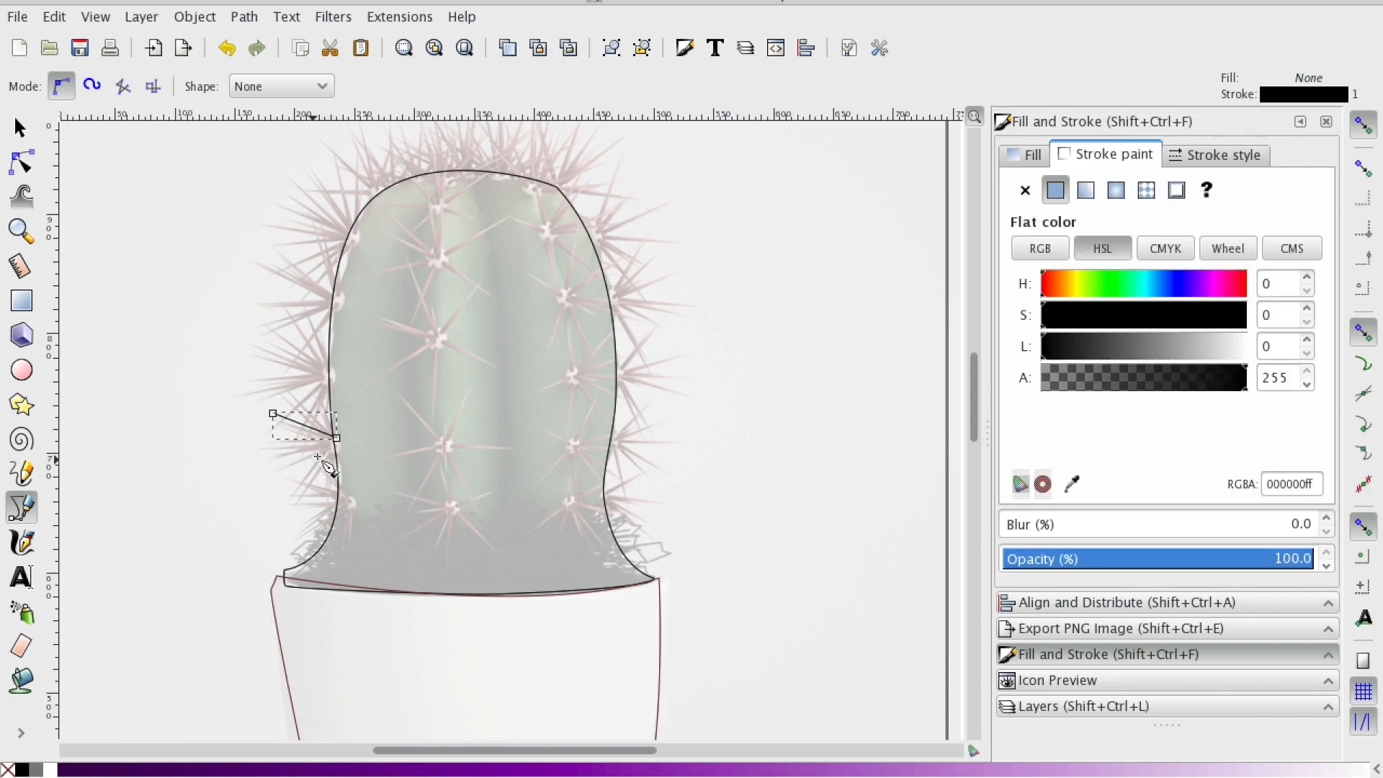
left_click(334, 445)
left_click(280, 449)
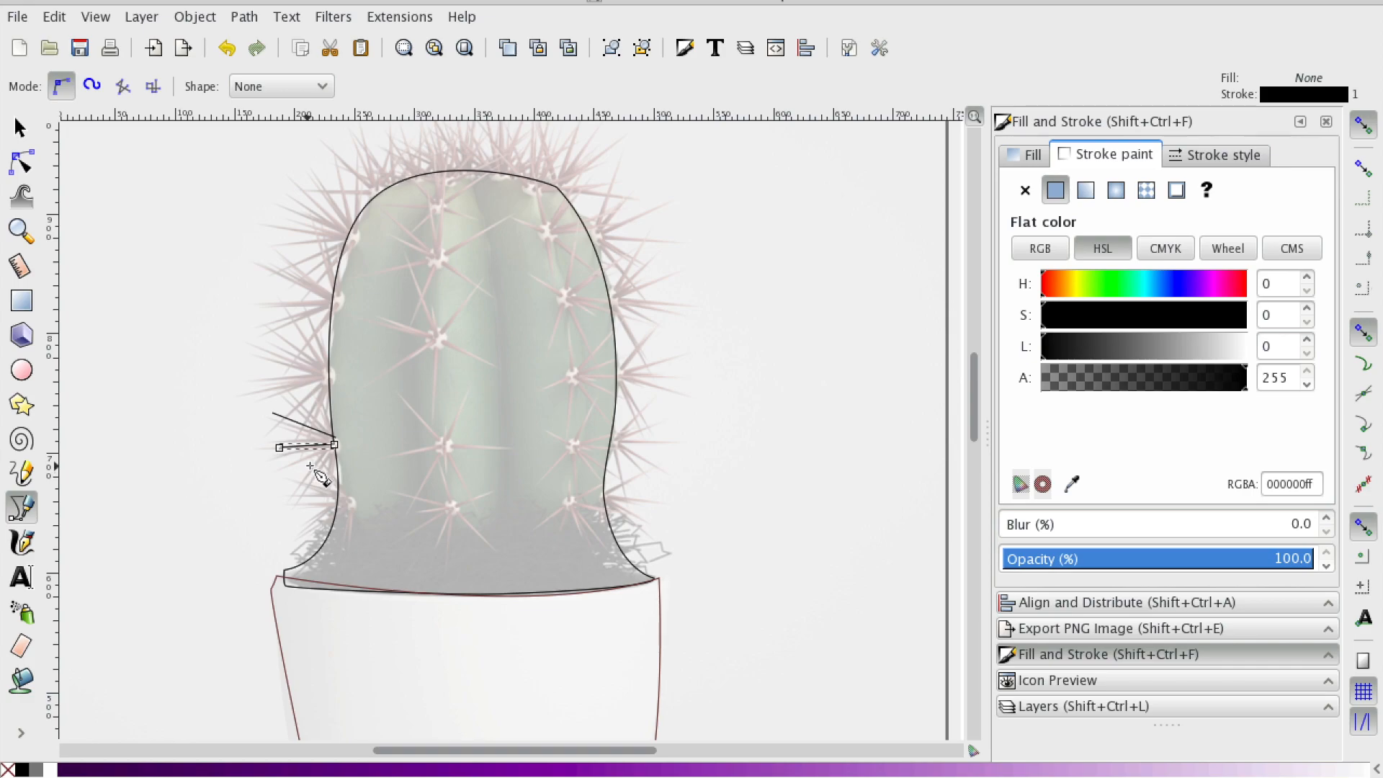
left_click(341, 454)
double_click(292, 476)
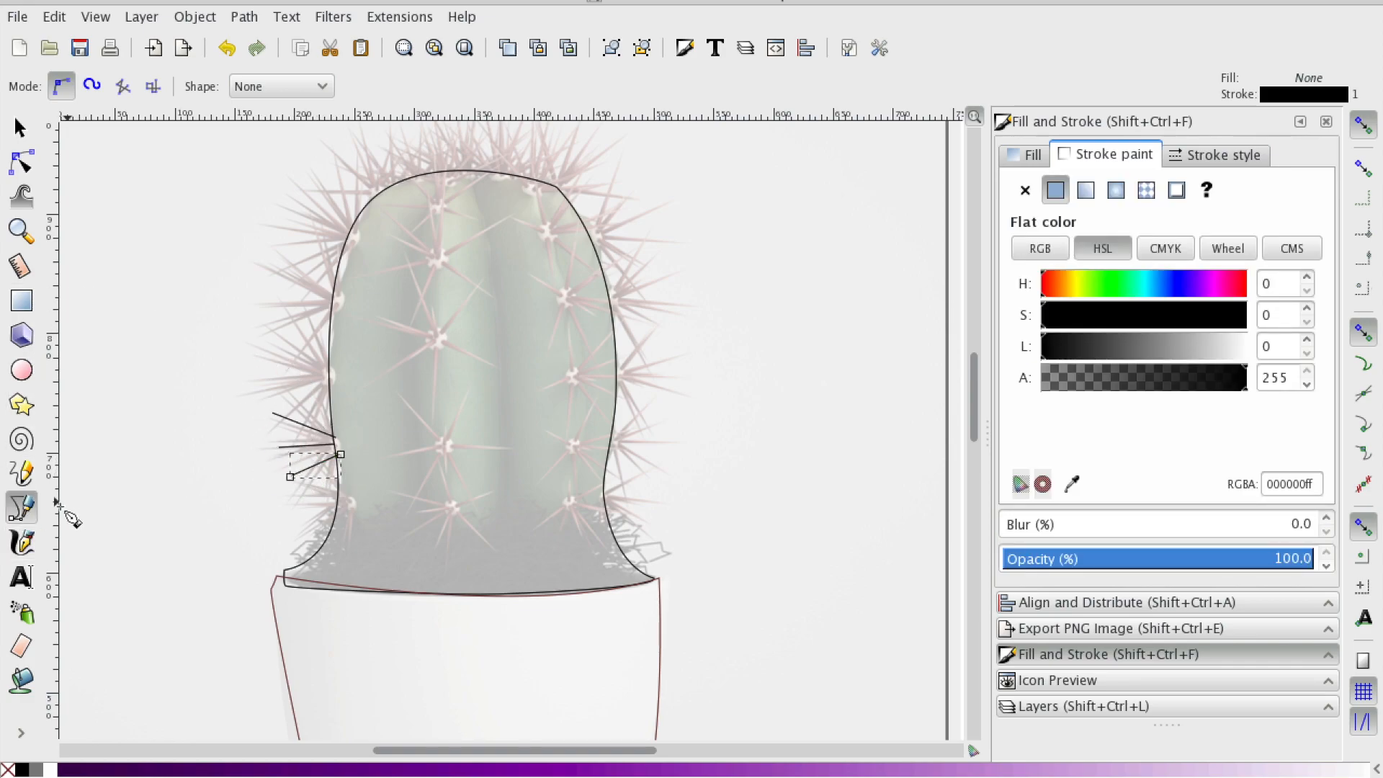
- Draw a second closed spike shape near the cactus's top-left and pick the lower cluster for node editing
left_click(359, 222)
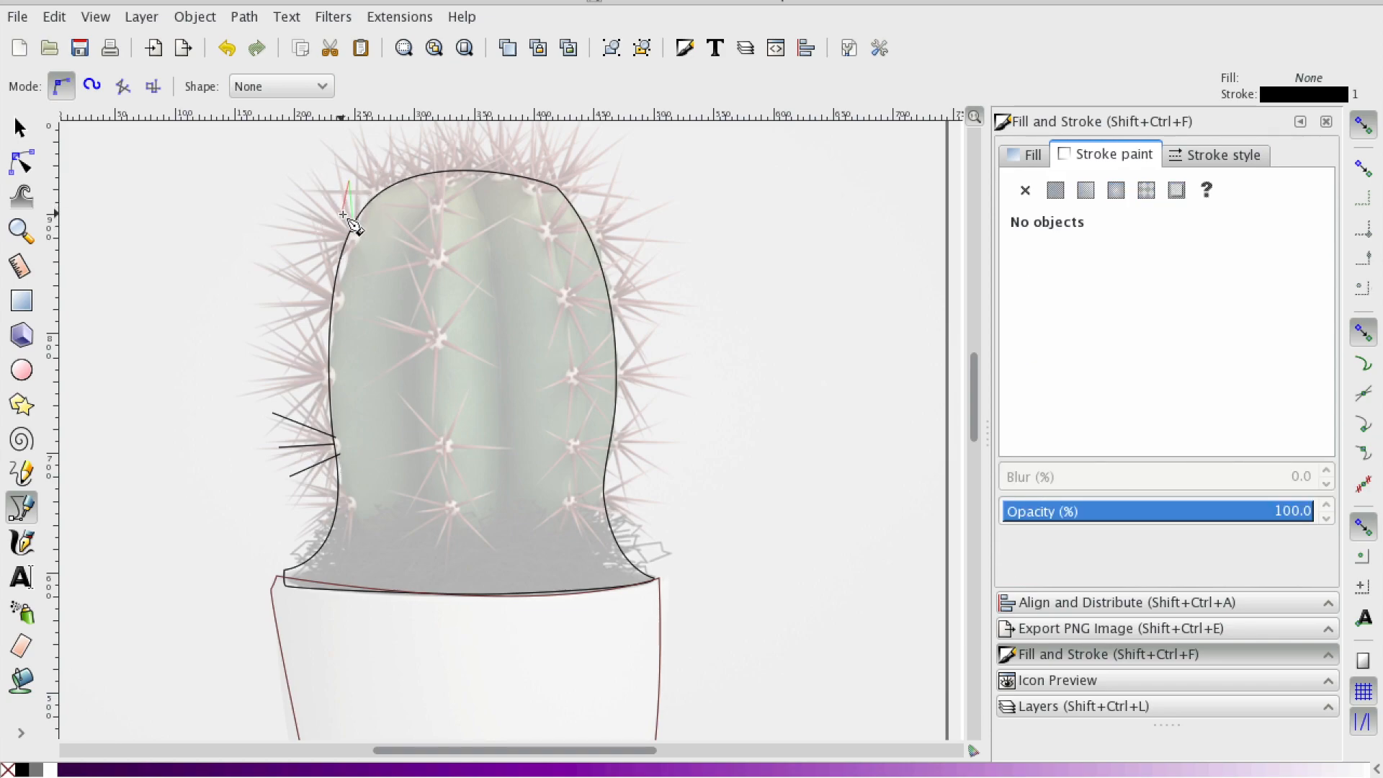
left_click(321, 201)
left_click(338, 219)
left_click(305, 226)
left_click(289, 232)
left_click(354, 231)
left_click(20, 128)
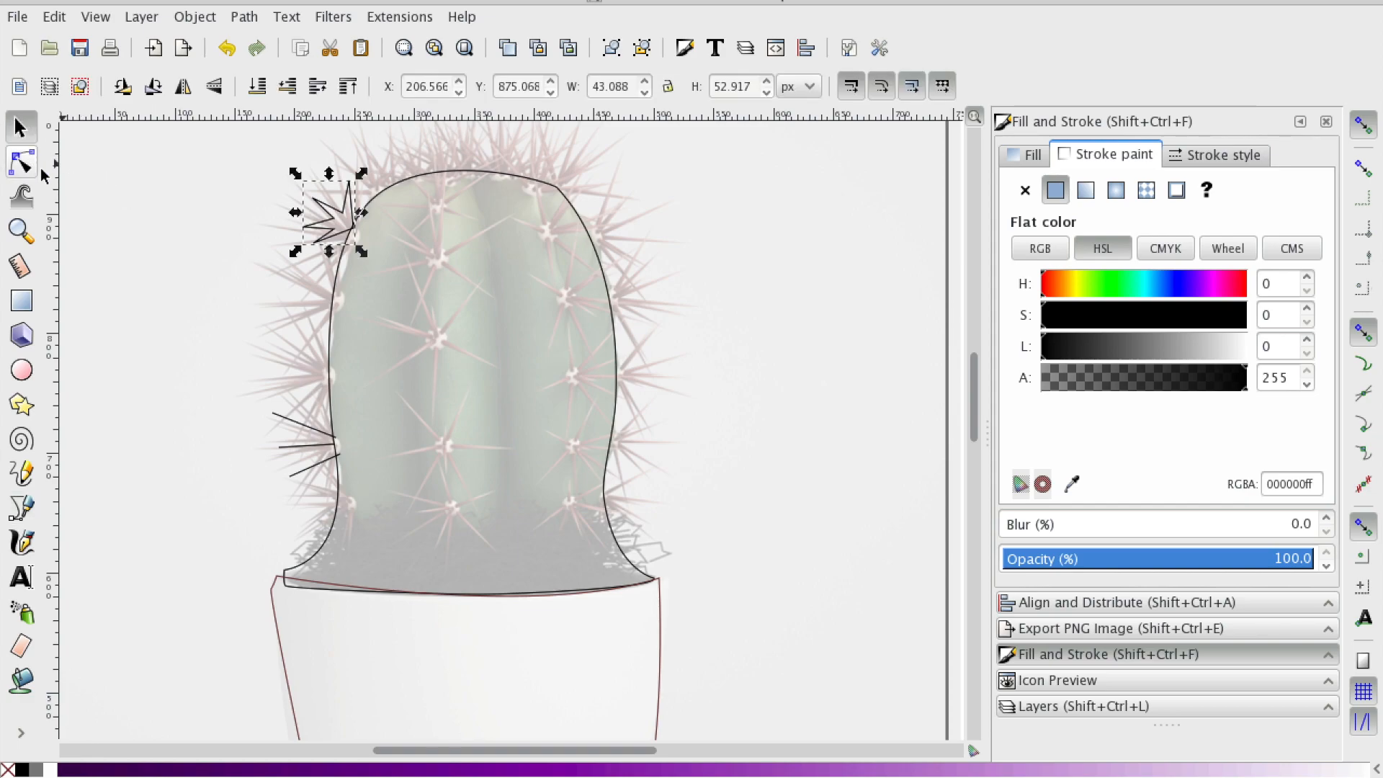
left_click(396, 284)
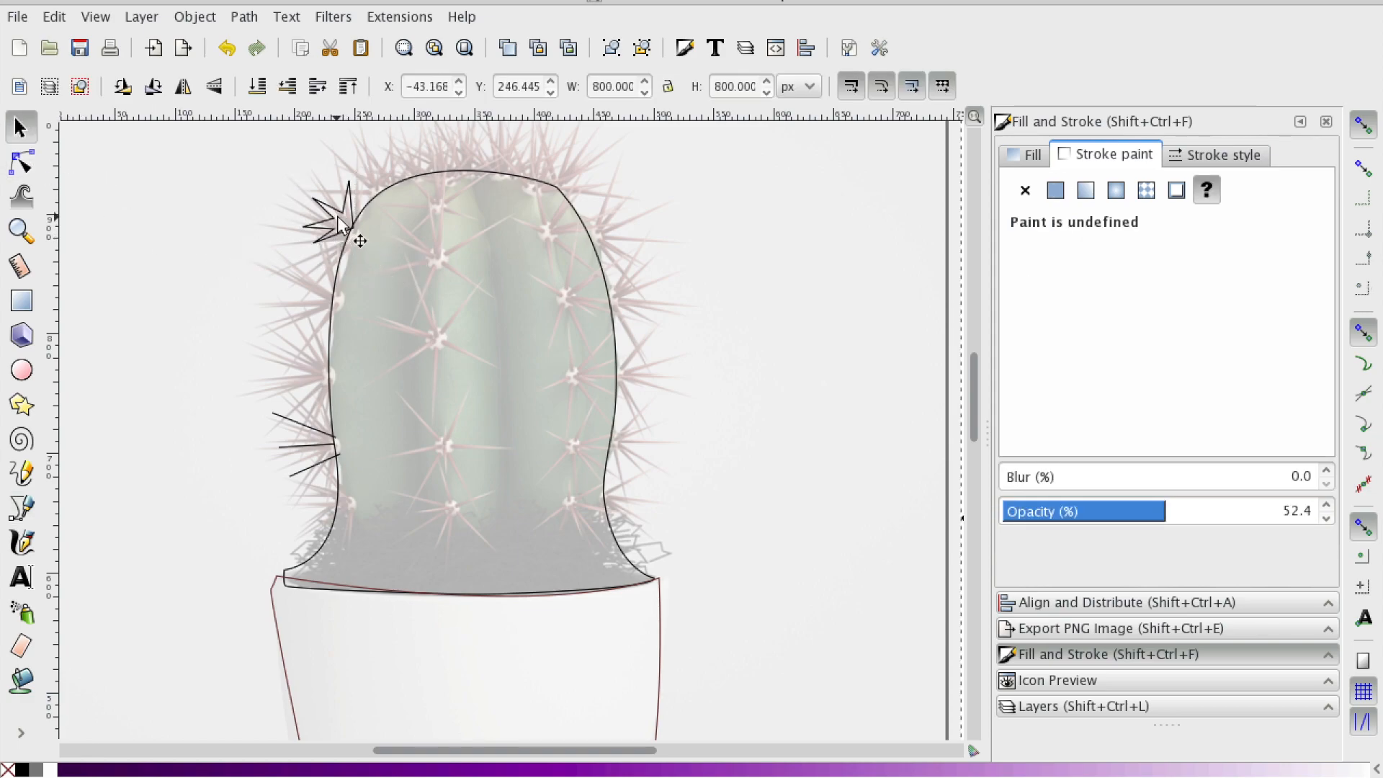
key("n")
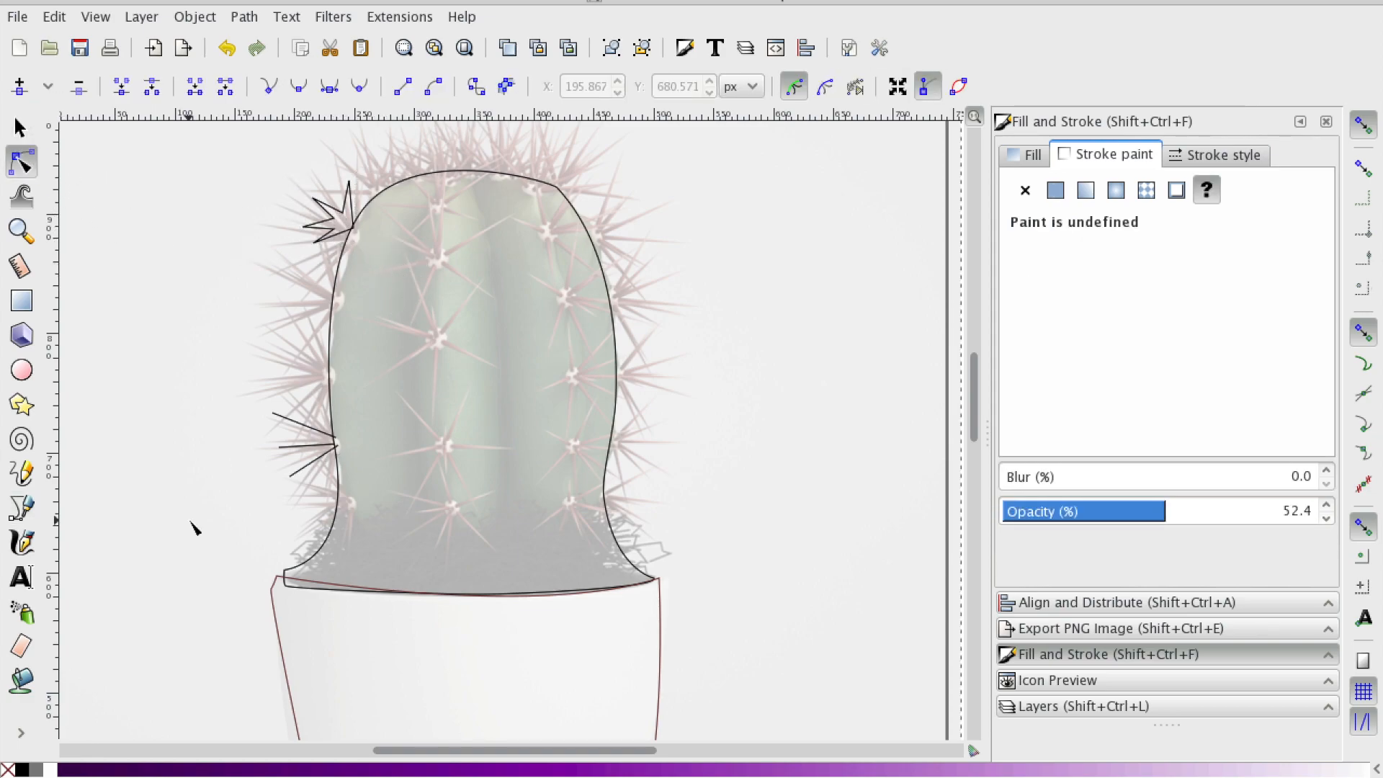
left_click(319, 473)
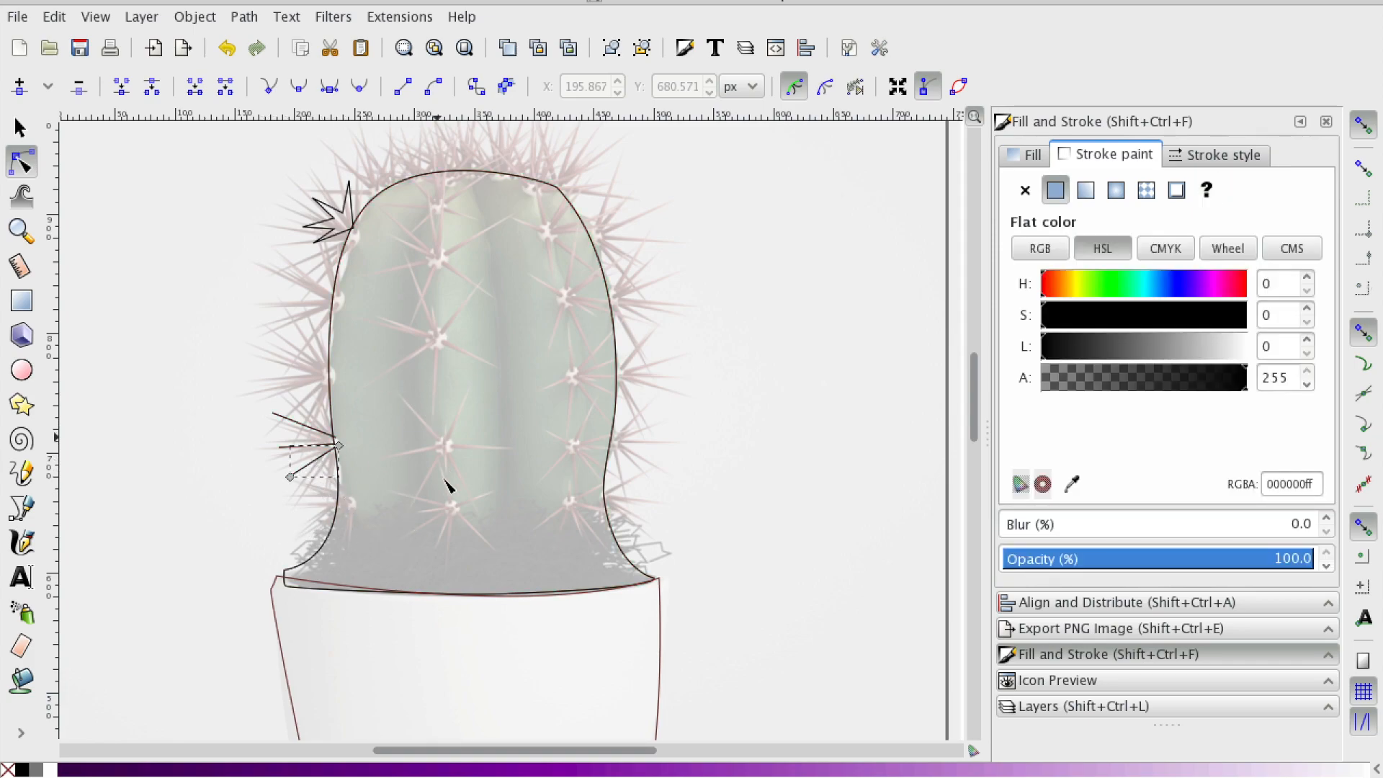
- Shift-select all three strokes of the left-edge spike cluster with the Node tool
left_click(309, 444)
left_click(245, 484)
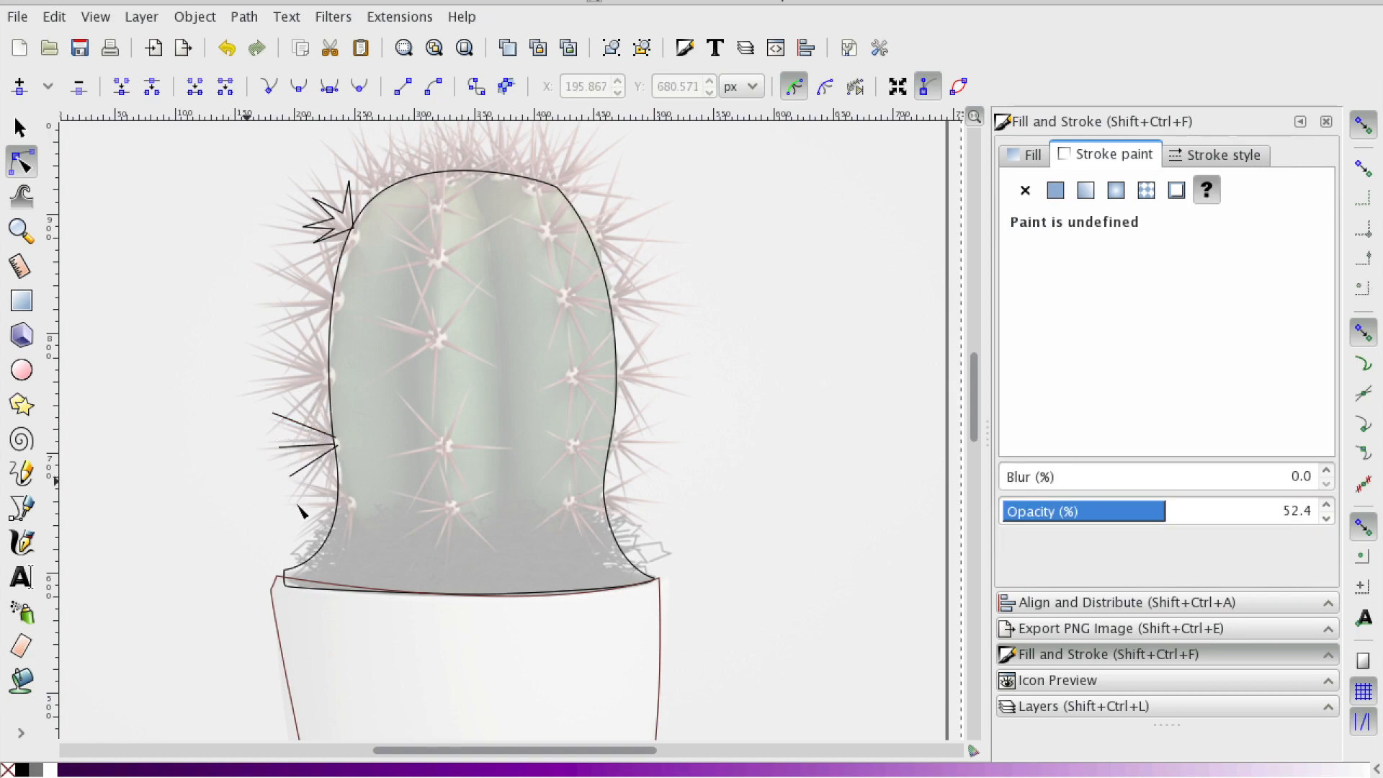
left_click(320, 468)
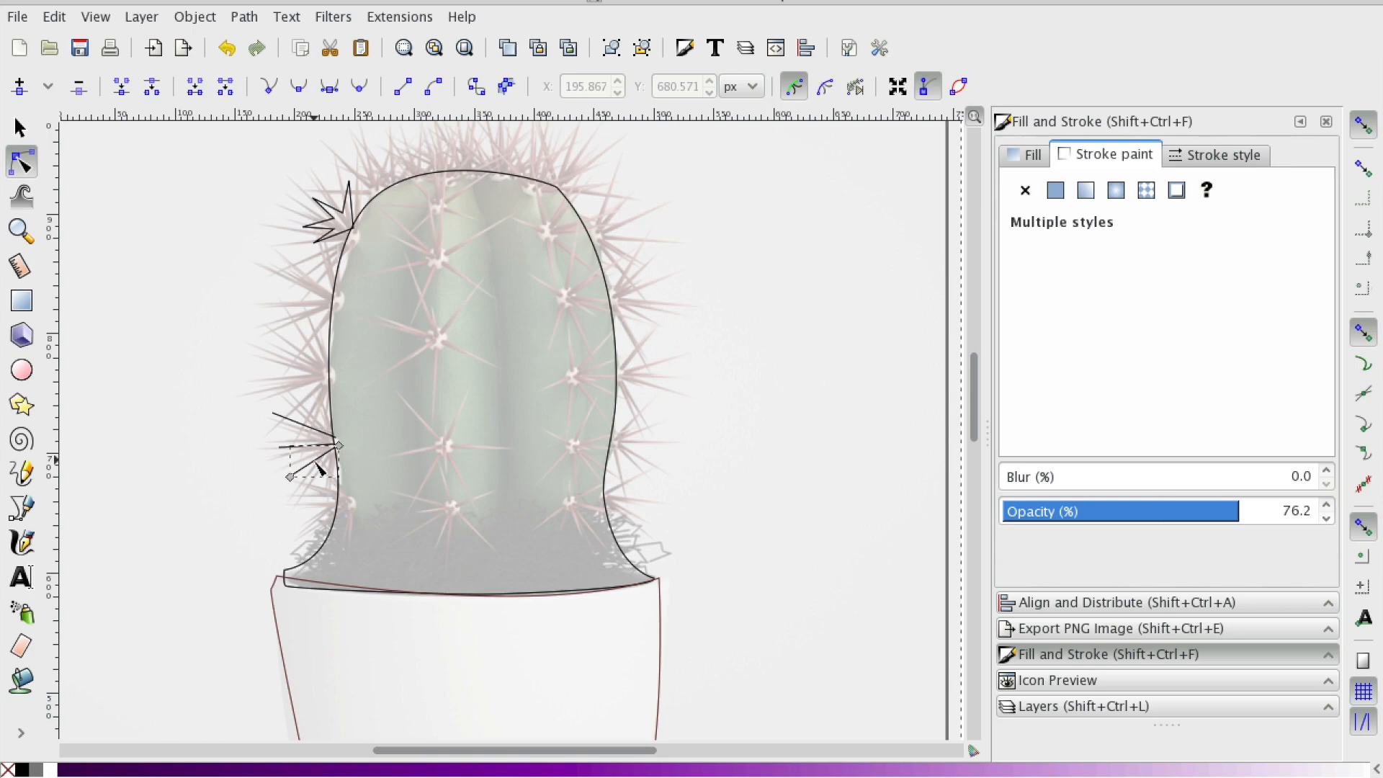
left_click(301, 433, "shift")
left_click(298, 475, "shift")
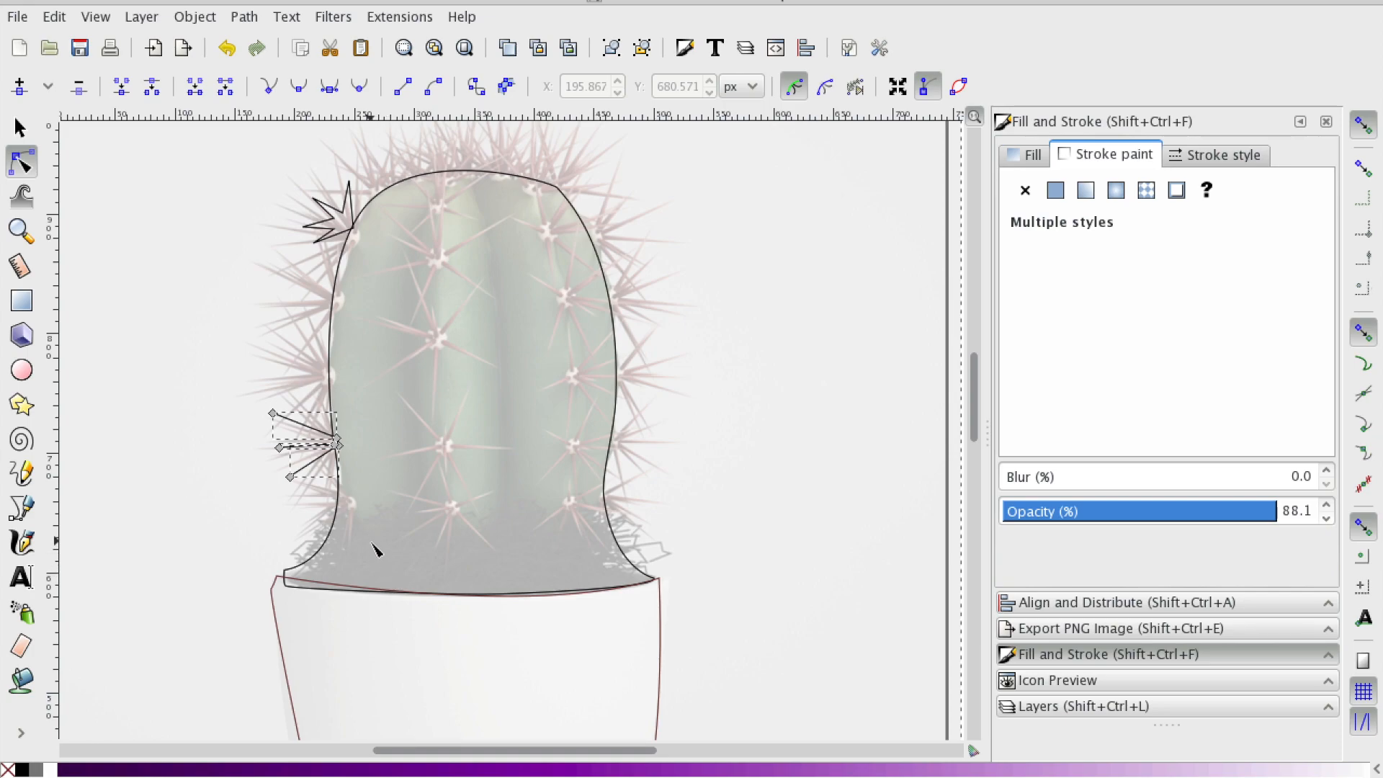
left_click_drag(392, 496, 453, 486)
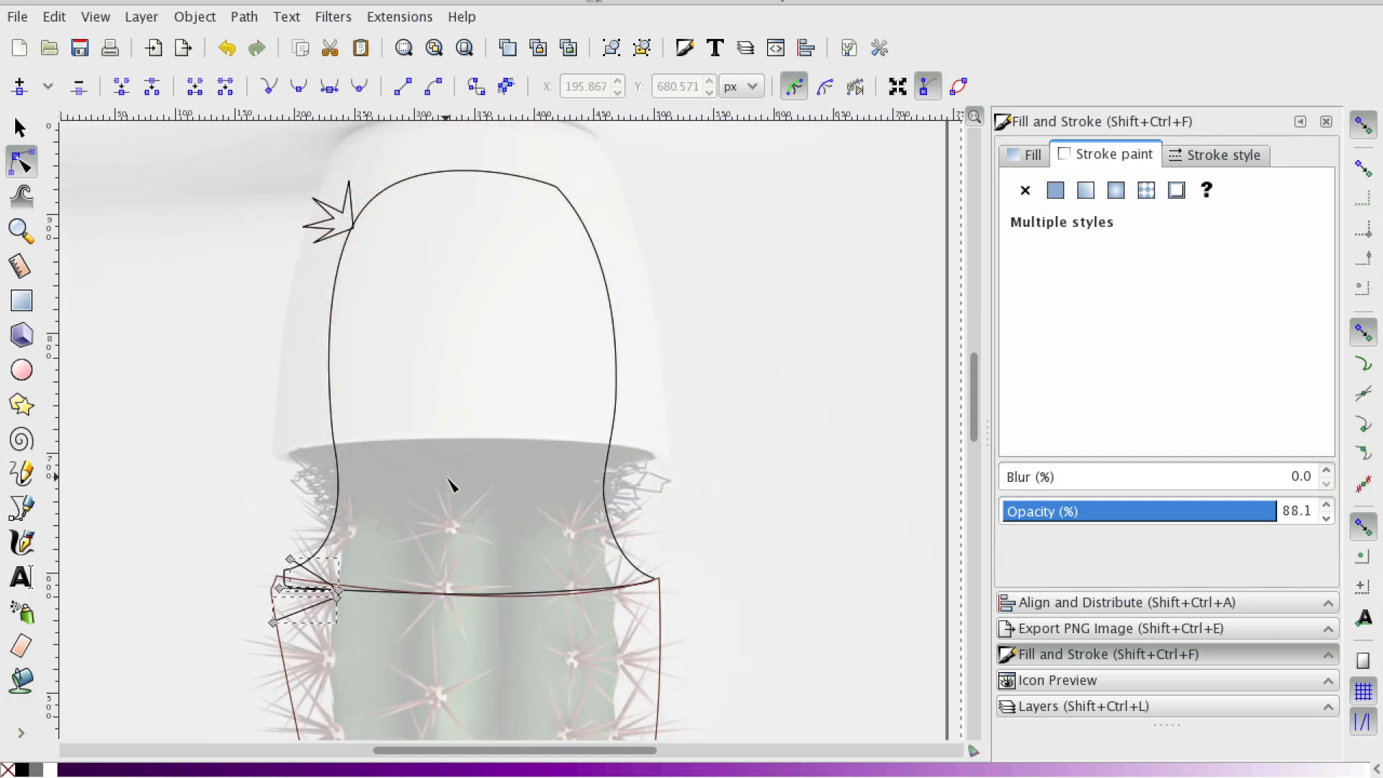
scroll(453, 487, "down", 5)
scroll(453, 486, "down", 2)
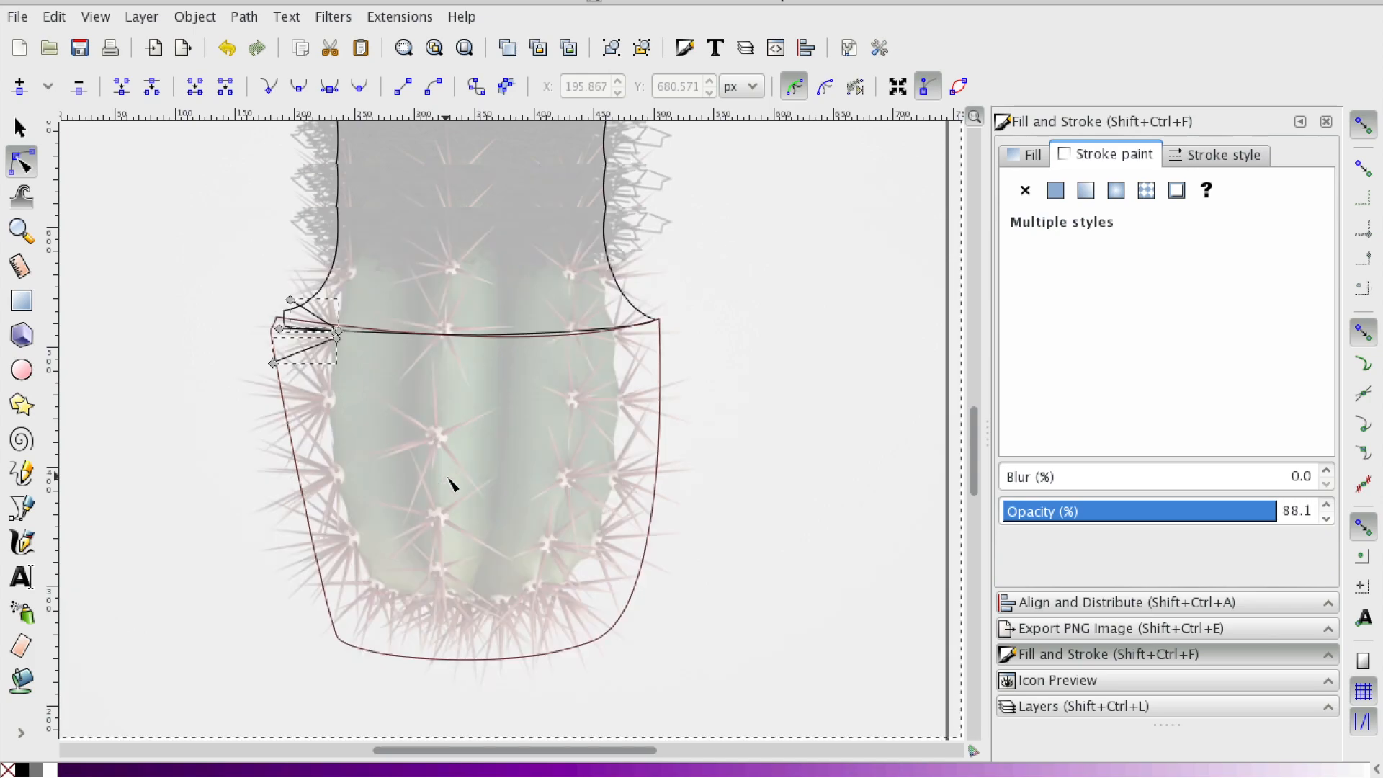
scroll(453, 486, "up", 3)
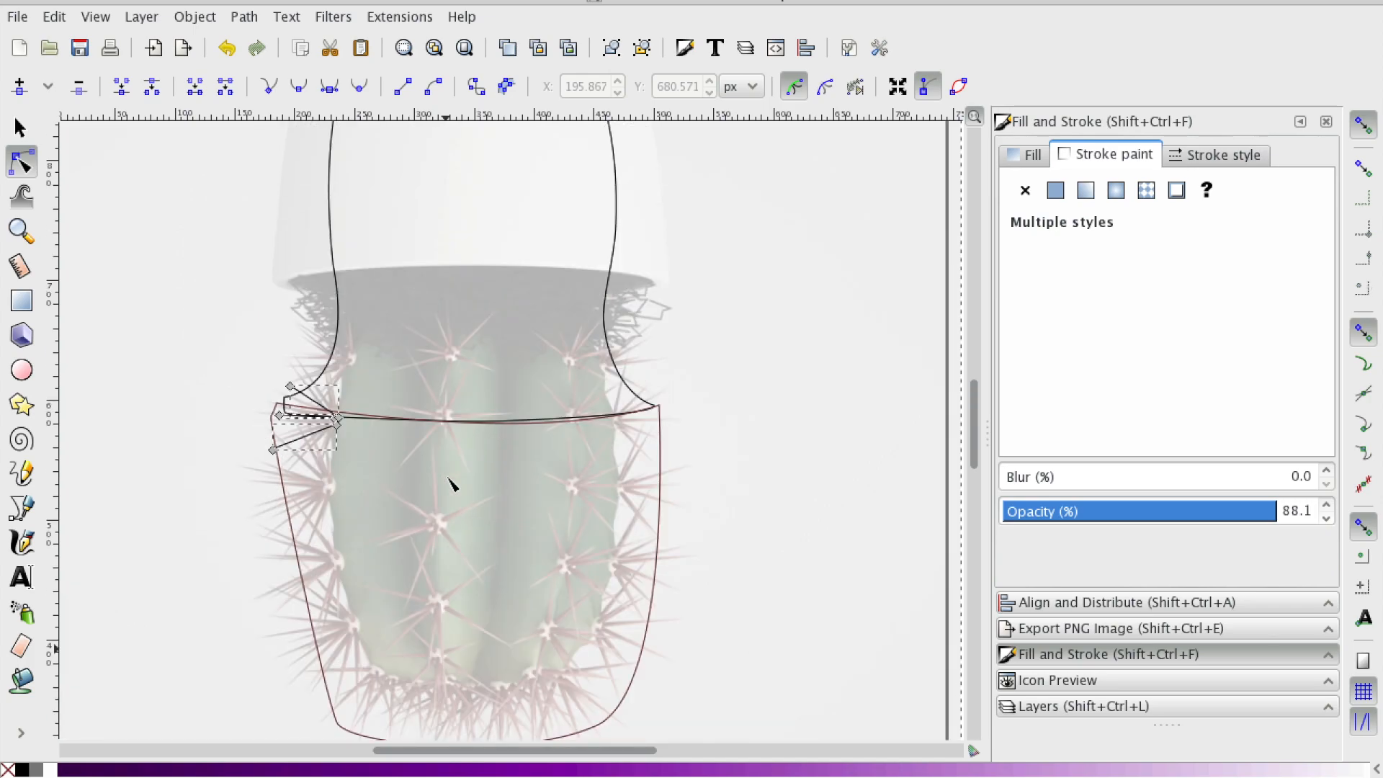
scroll(453, 486, "up", 4)
scroll(452, 486, "up", 3)
scroll(481, 523, "up", 4)
scroll(482, 523, "down", 6)
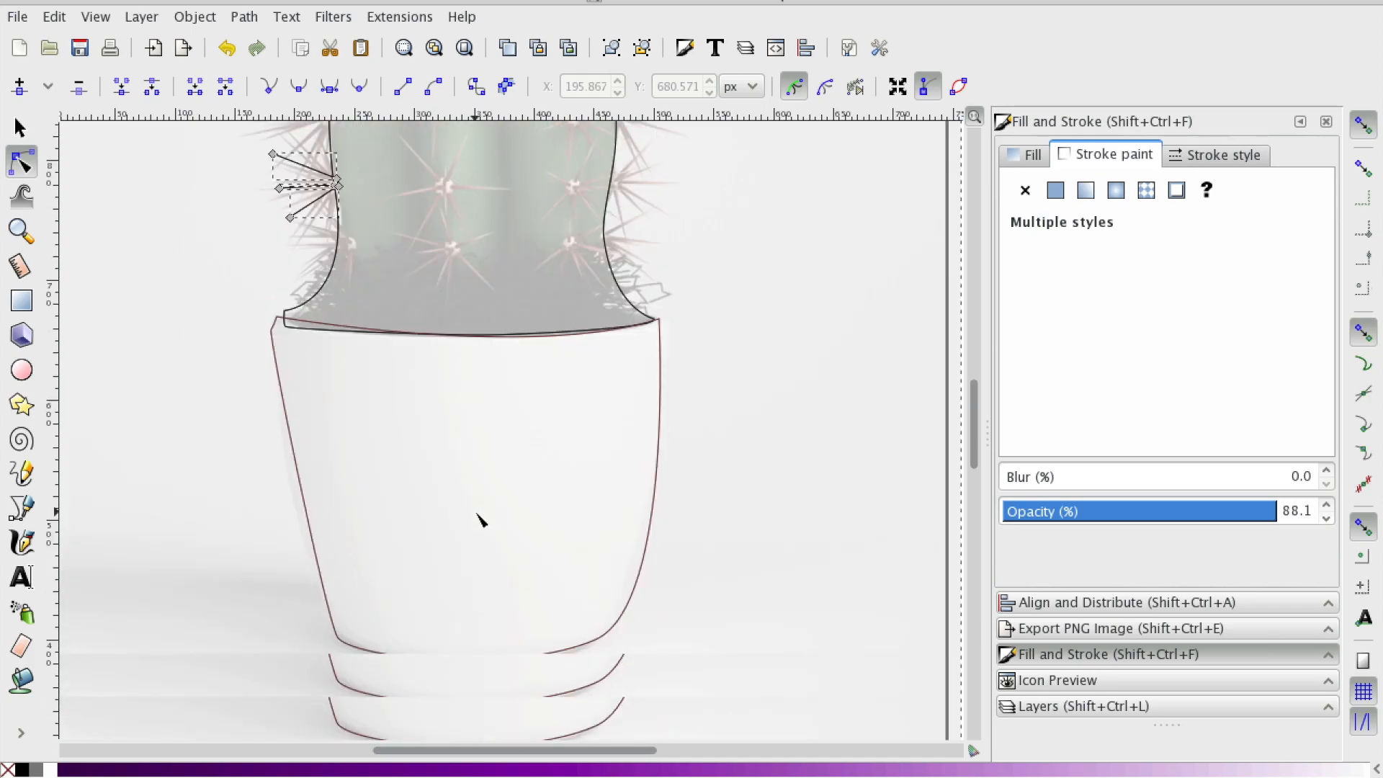
scroll(482, 524, "up", 2)
scroll(476, 519, "up", 3)
scroll(461, 511, "up", 3)
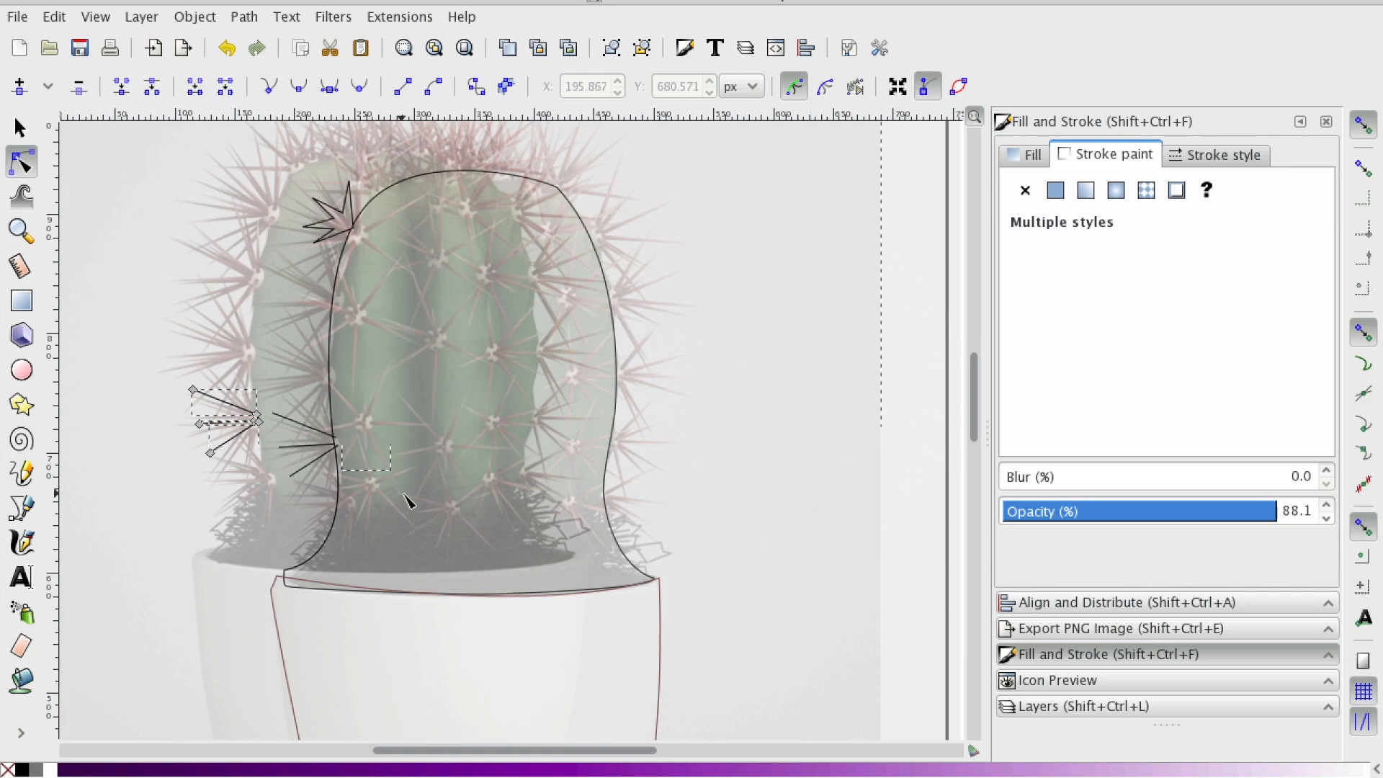
scroll(405, 500, "up", 2)
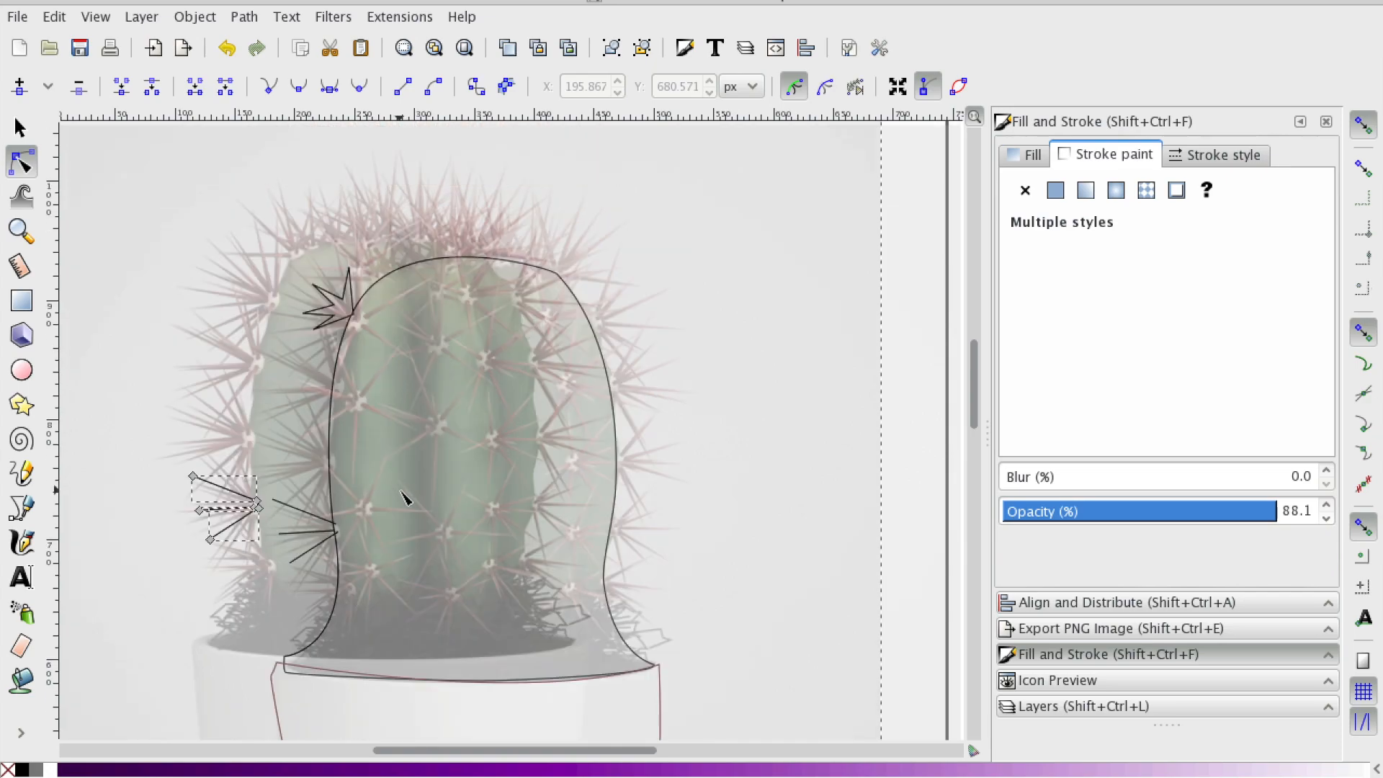
left_click(20, 127)
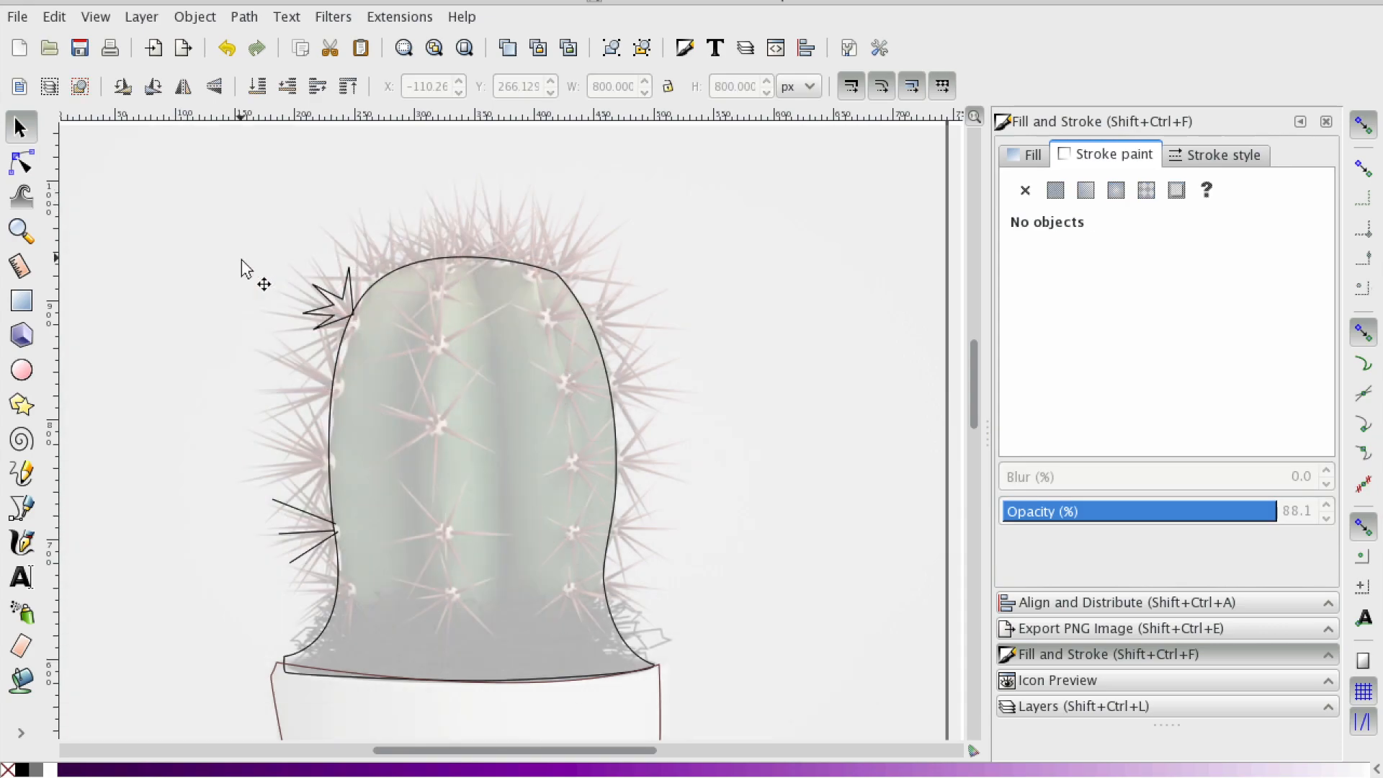
scroll(244, 267, "down", 4)
- Select the spike cluster strokes and copy them
left_click(311, 394)
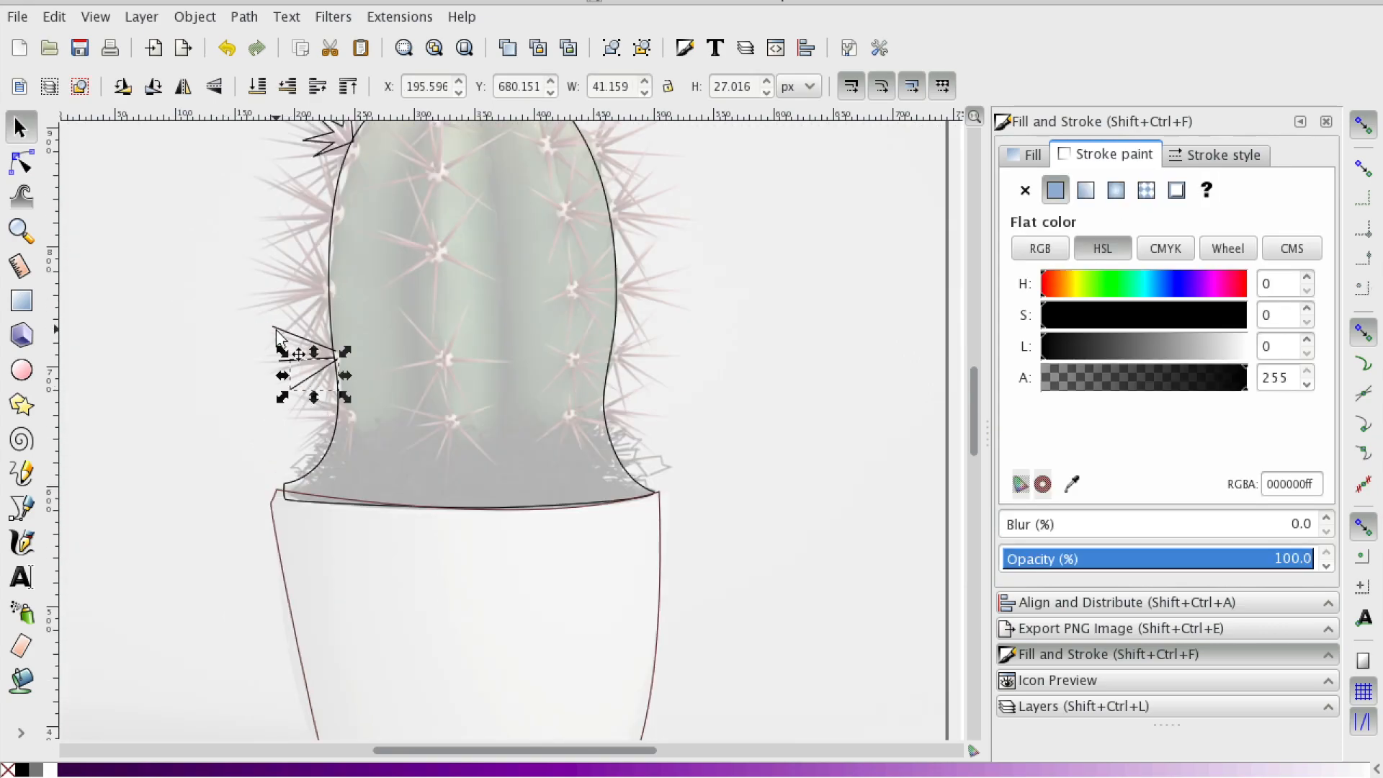
left_click_drag(283, 375, 270, 375)
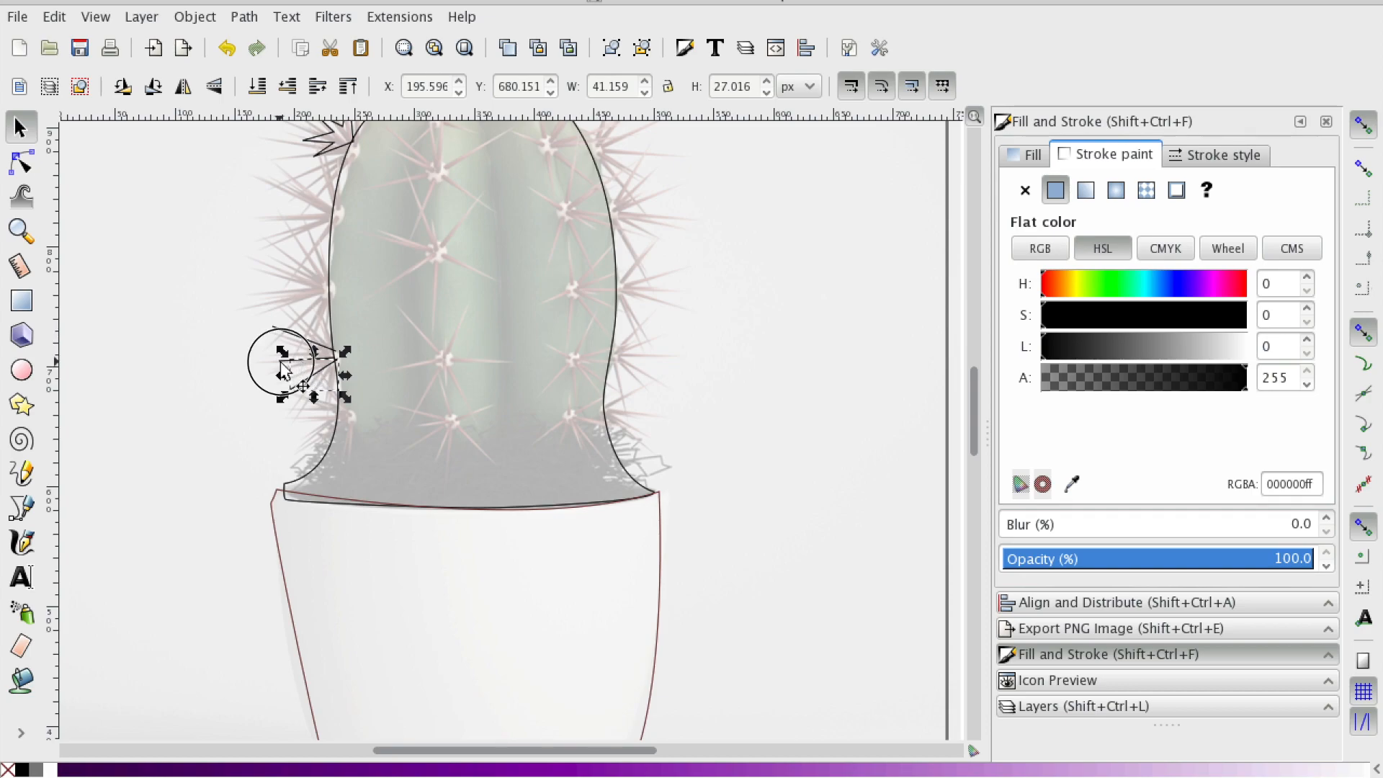
left_click(297, 344, "shift")
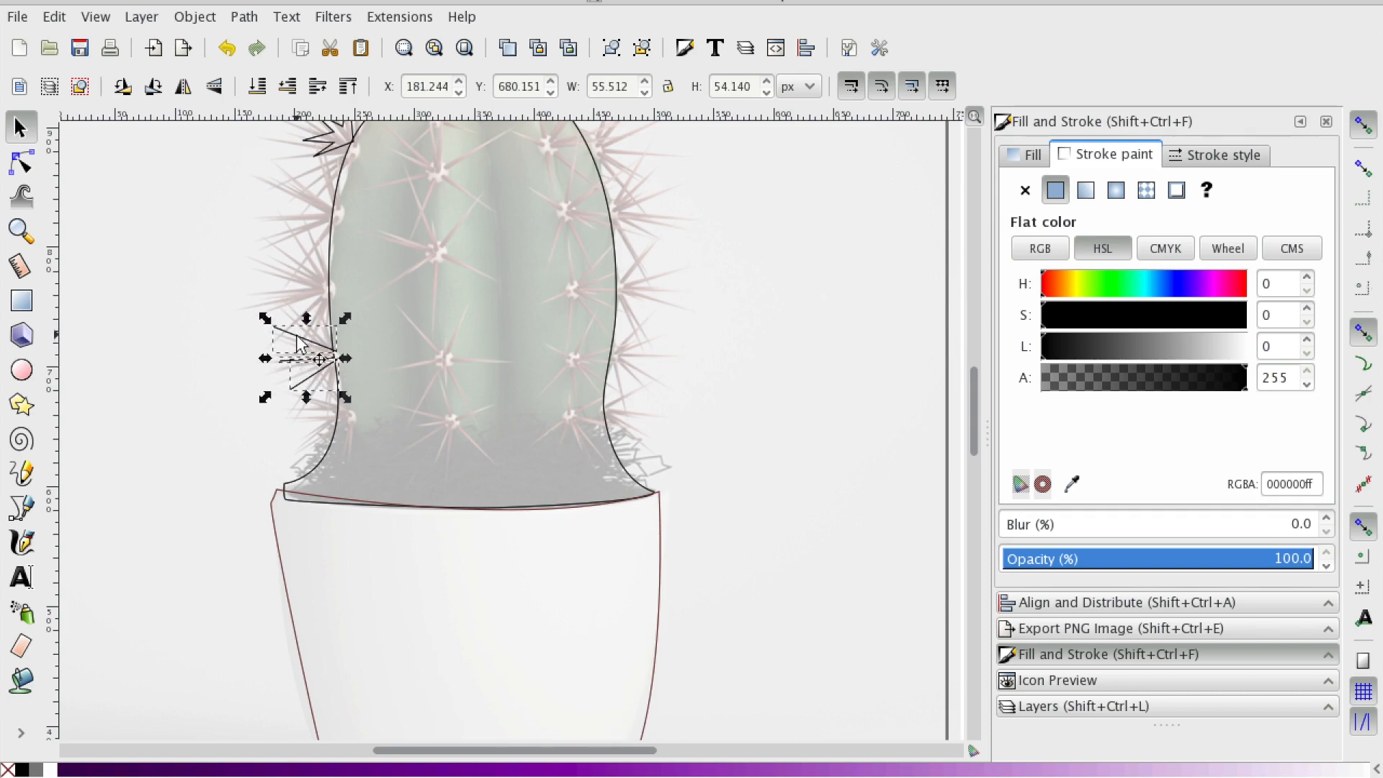
right_click(311, 354)
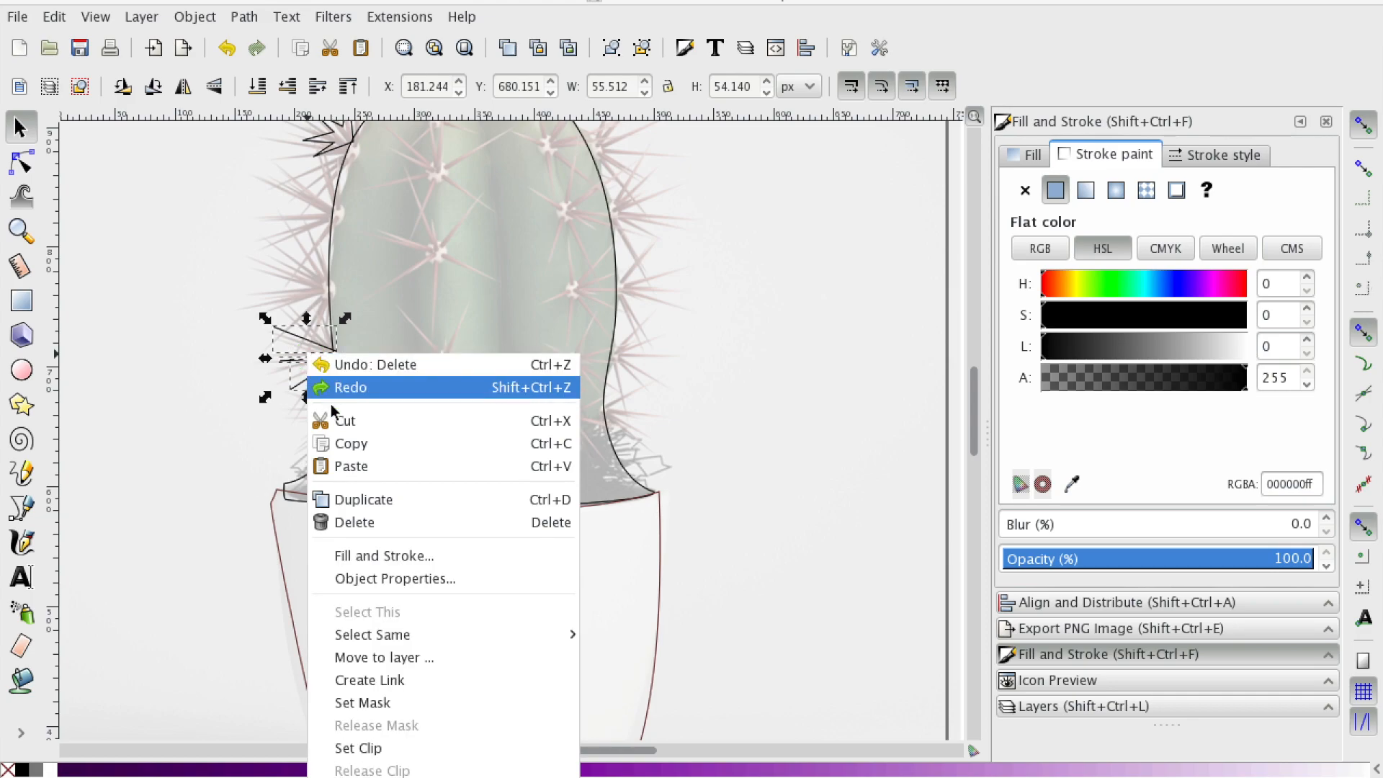
left_click(351, 447)
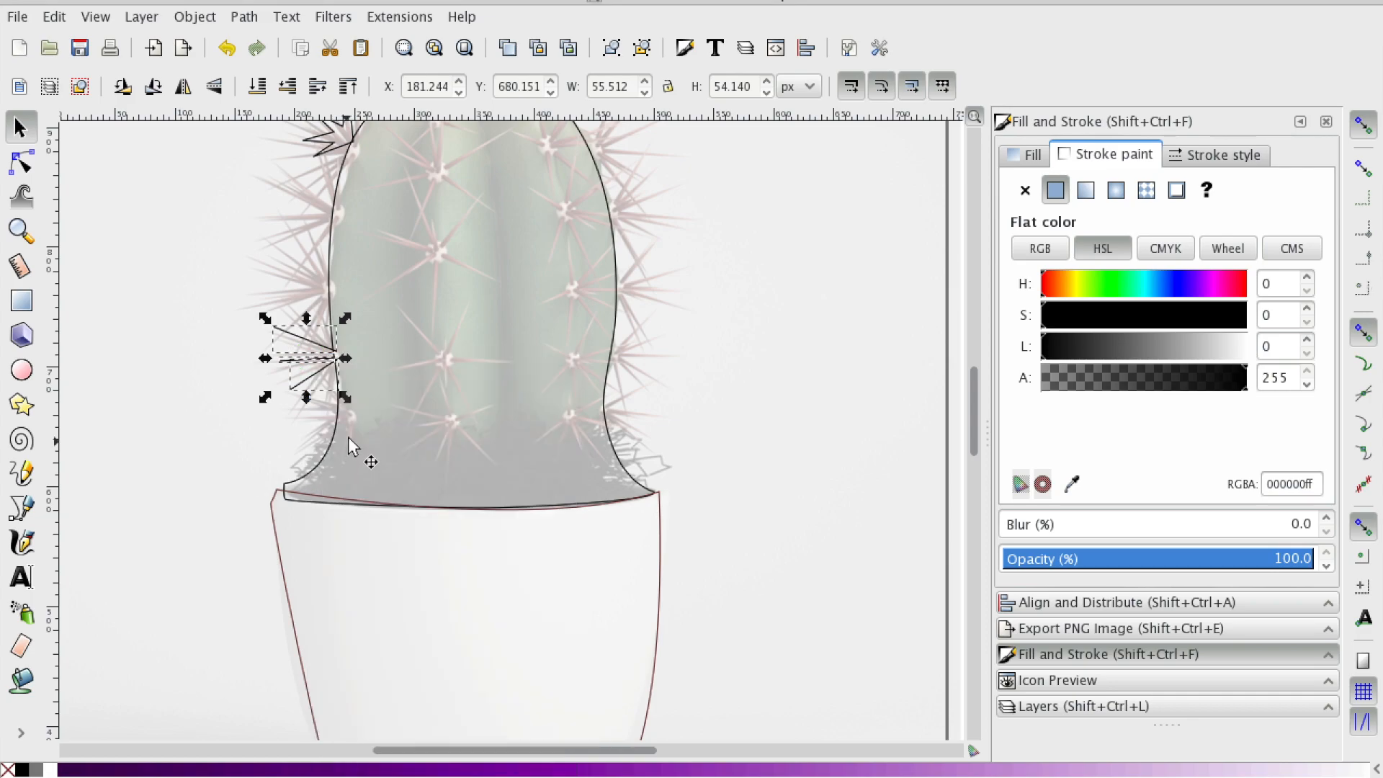
- Paste the cluster and move the copy onto the cactus's upper-left body
right_click(142, 257)
left_click(198, 370)
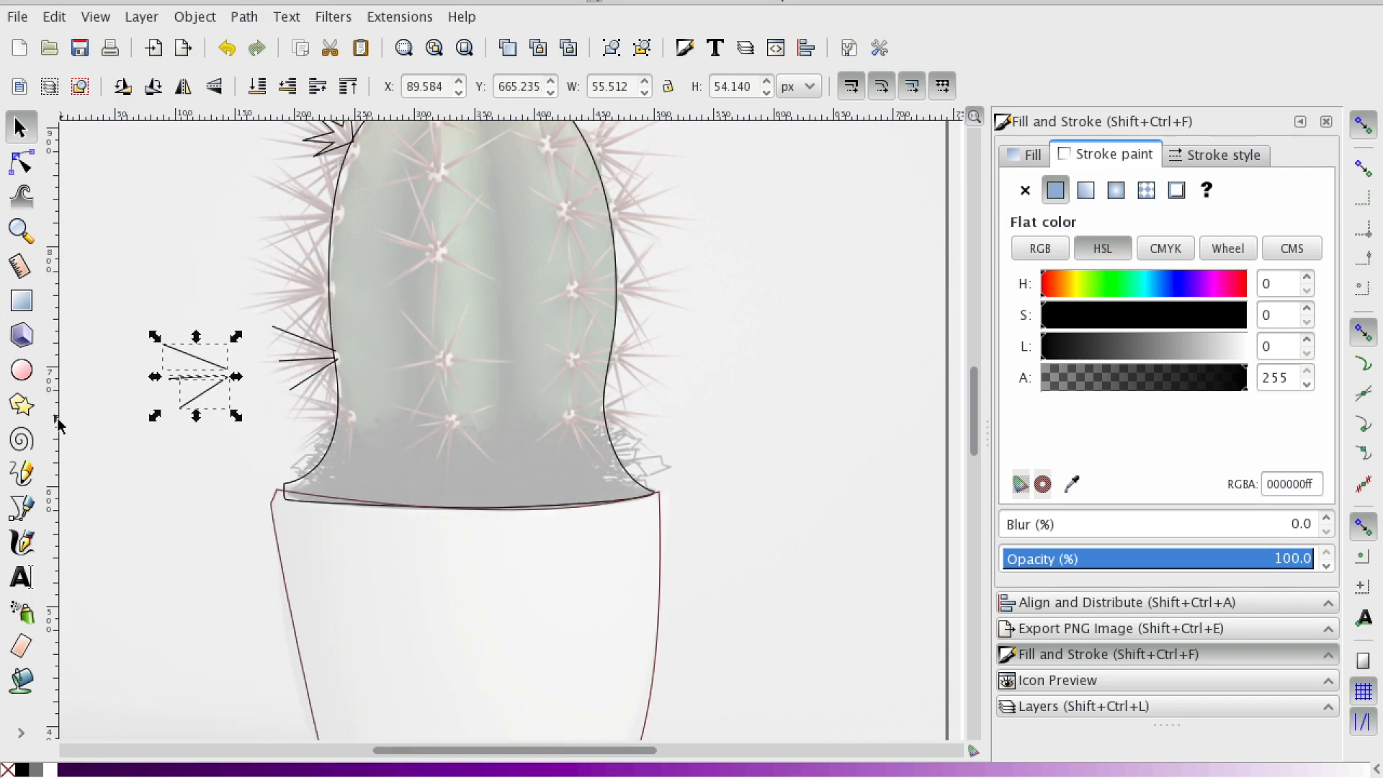
mouse_move(173, 389)
left_mouse_down()
mouse_move(279, 357)
mouse_move(409, 259)
mouse_move(394, 254)
left_mouse_up()
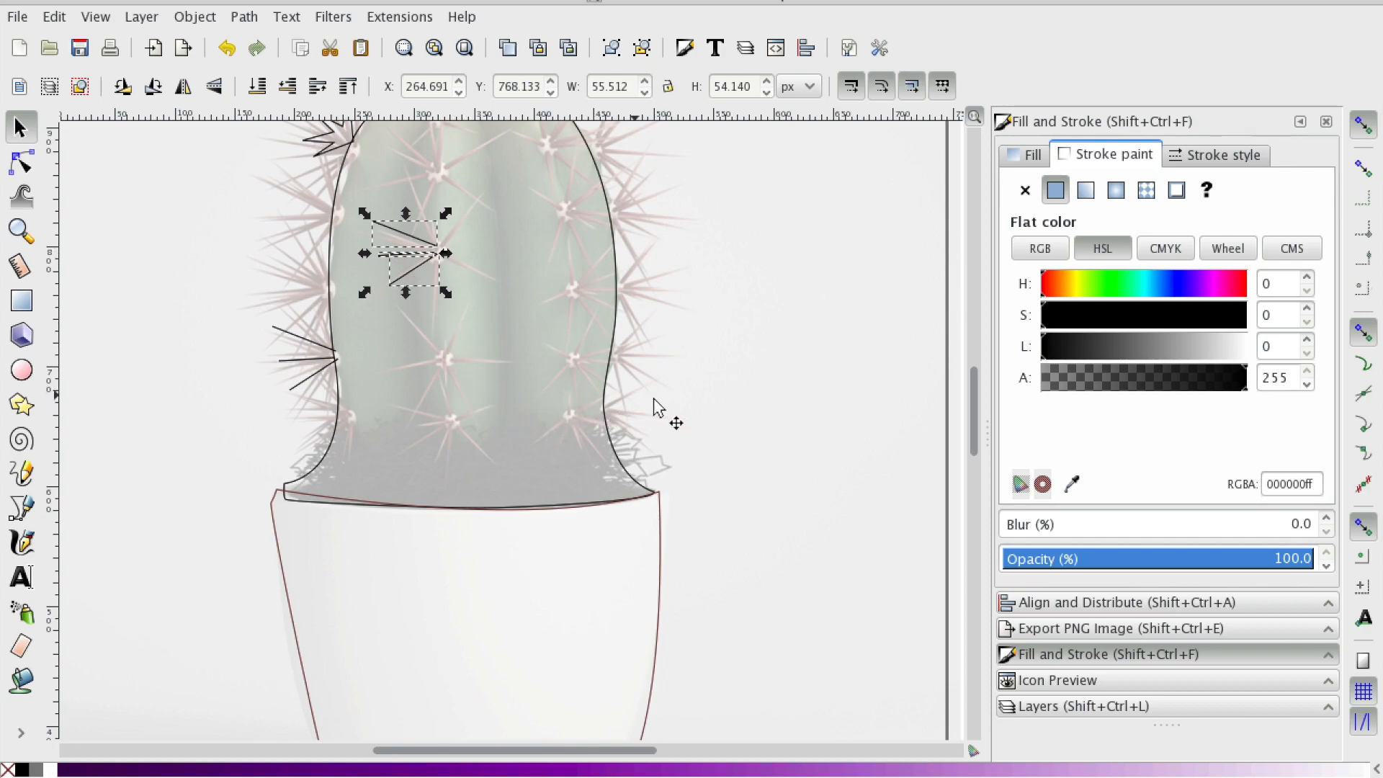
- Paste another spike cluster, rotate it to point right and position it mid-body
right_click(432, 258)
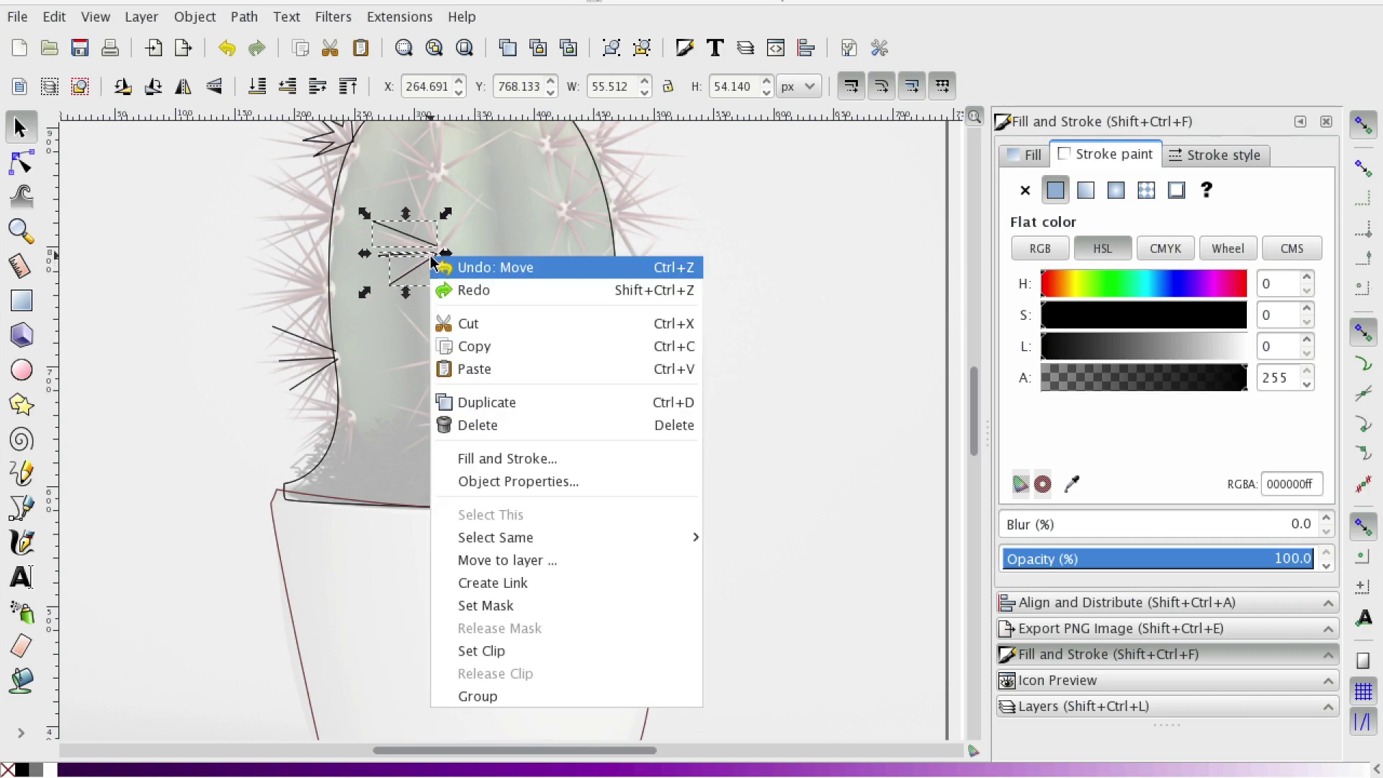
left_click(475, 369)
left_click(518, 360)
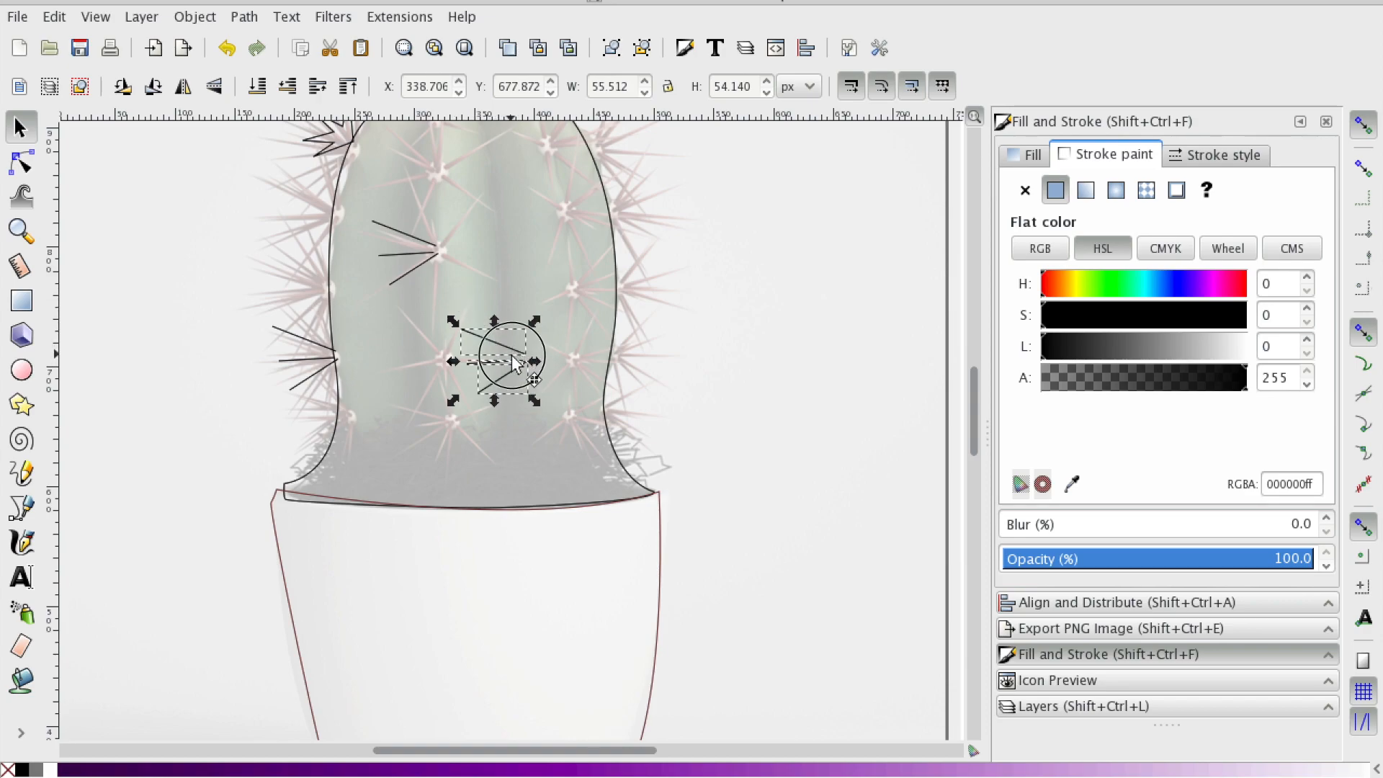
left_click_drag(534, 325, 508, 305)
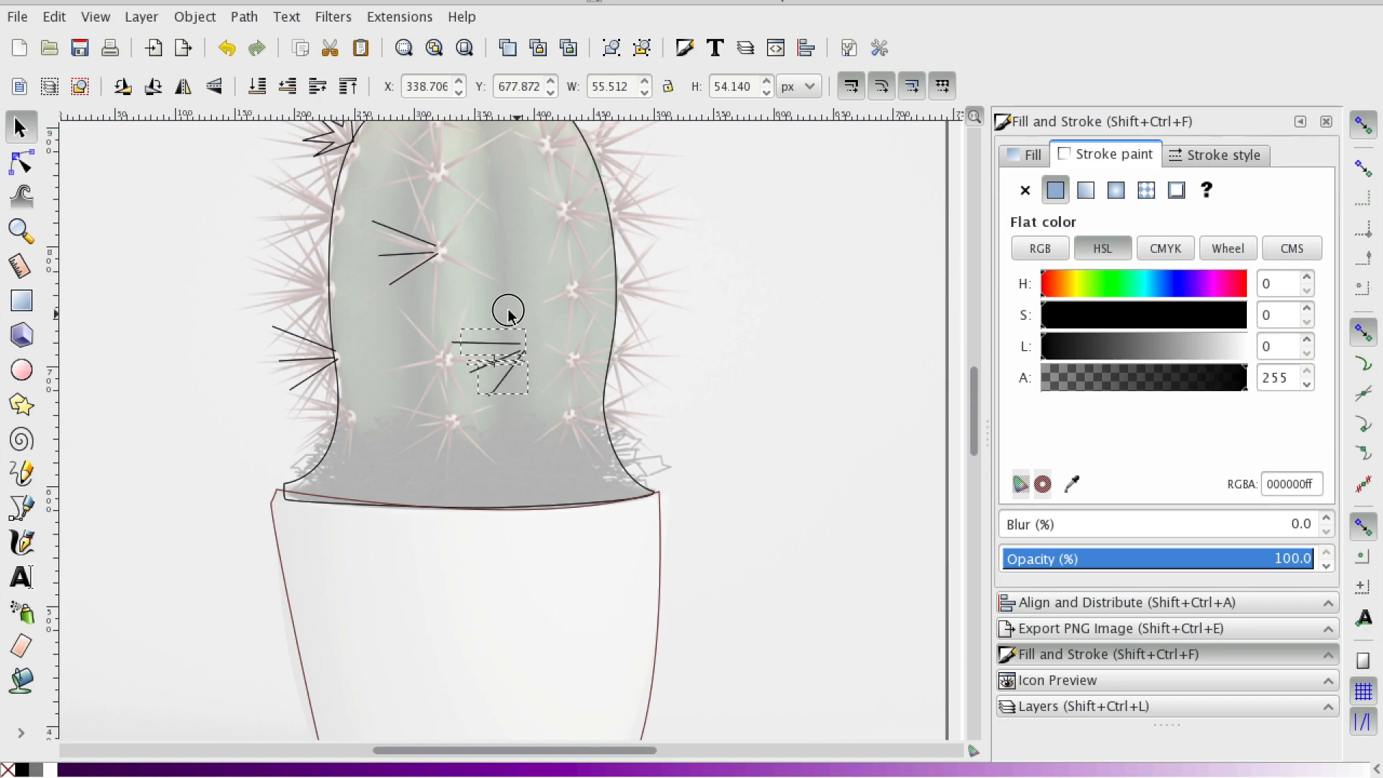
left_click_drag(523, 369, 517, 363)
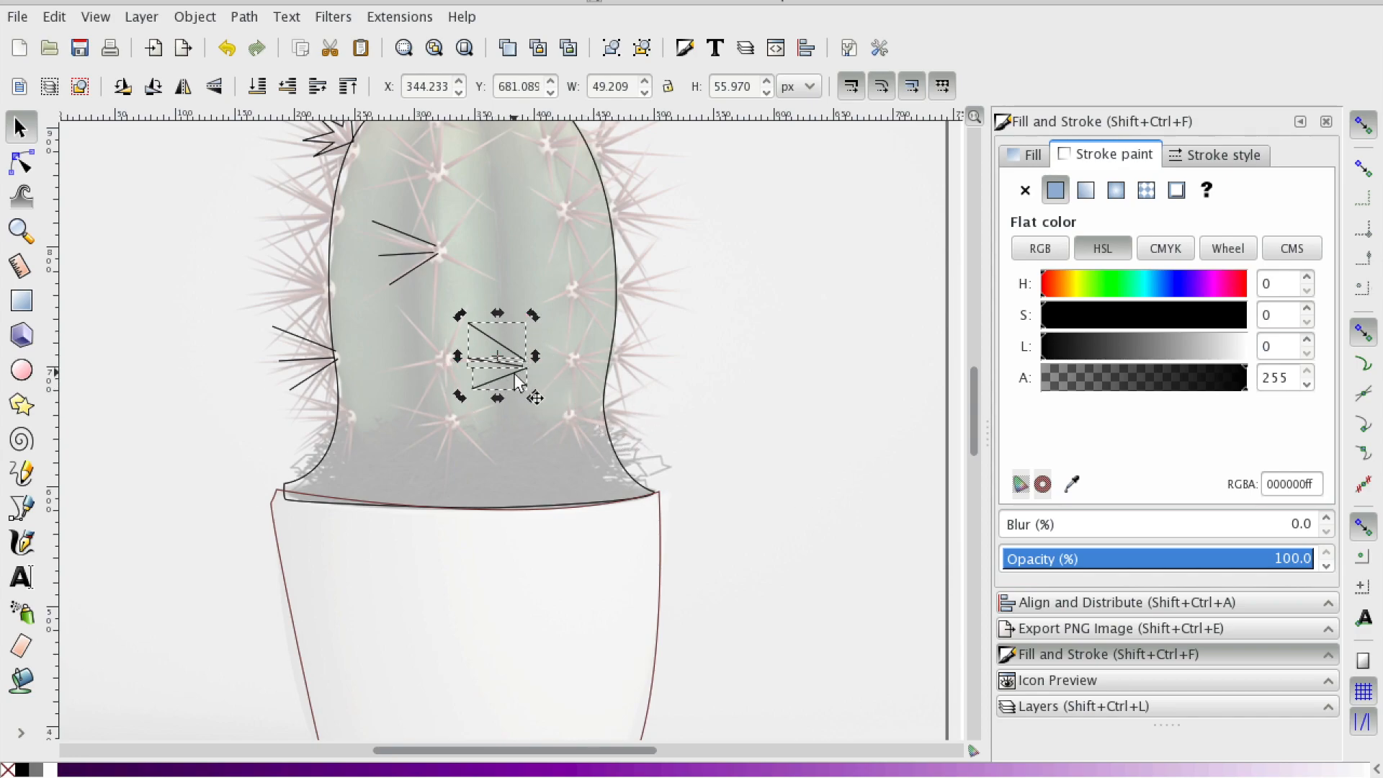
- Undo a stray stroke move, then rotate the middle cluster again
left_click(641, 377)
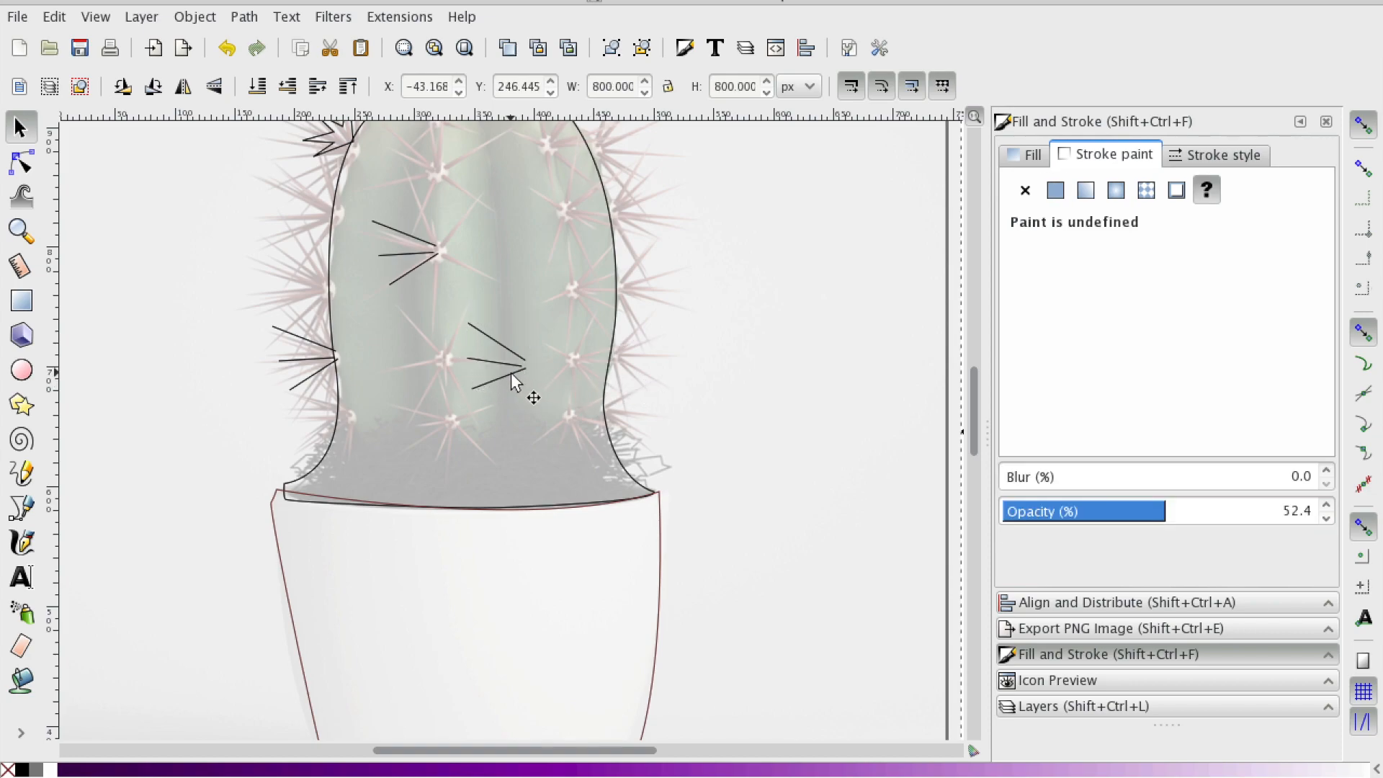
left_click_drag(513, 375, 513, 430)
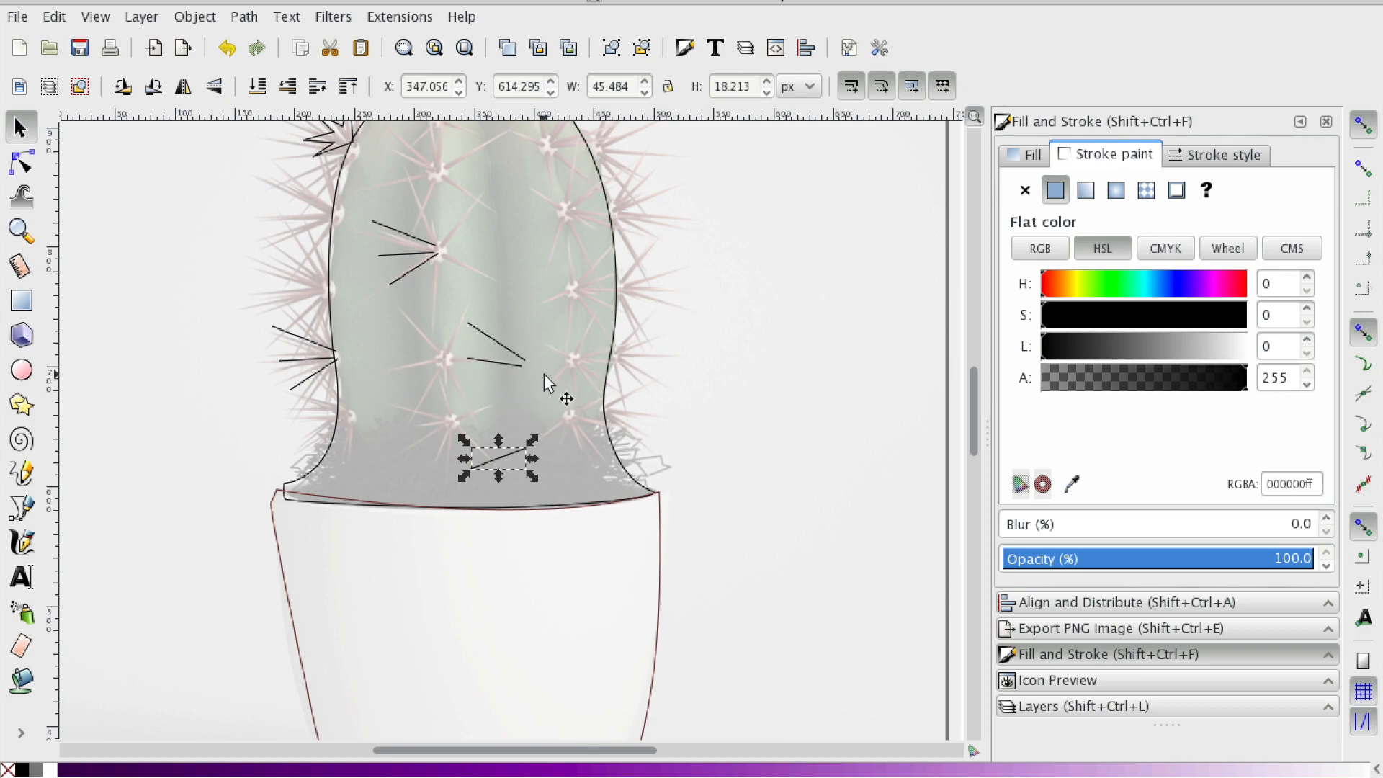
key("ctrl+z")
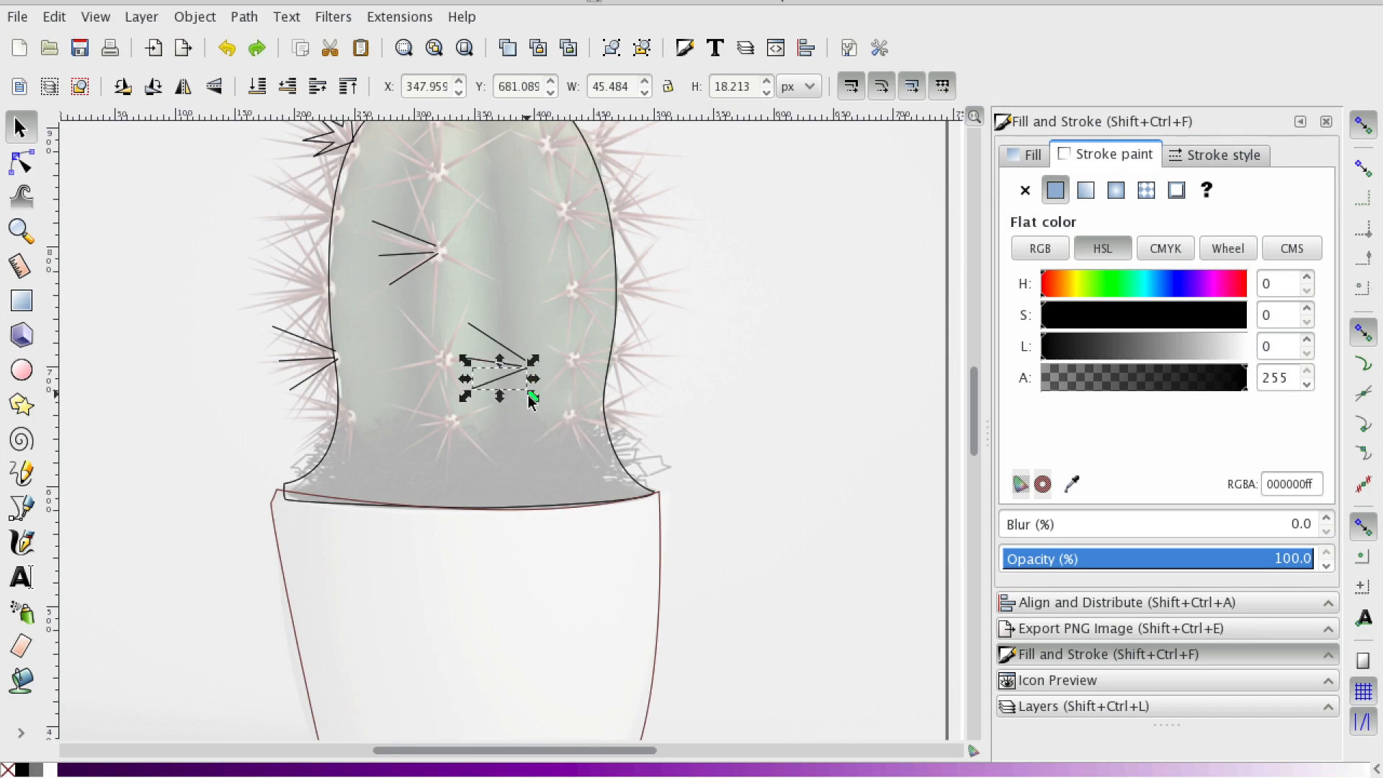
left_click(499, 370)
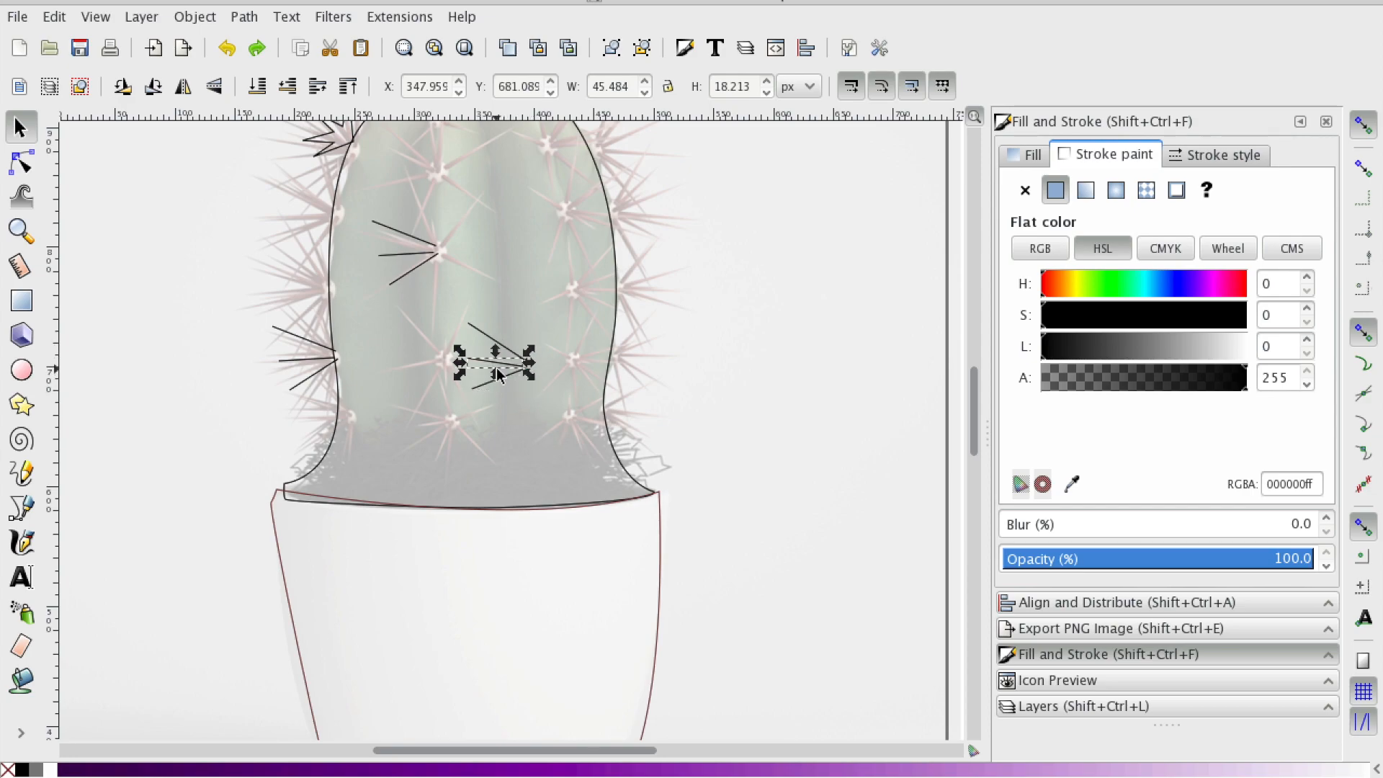
left_click_drag(529, 378, 507, 348)
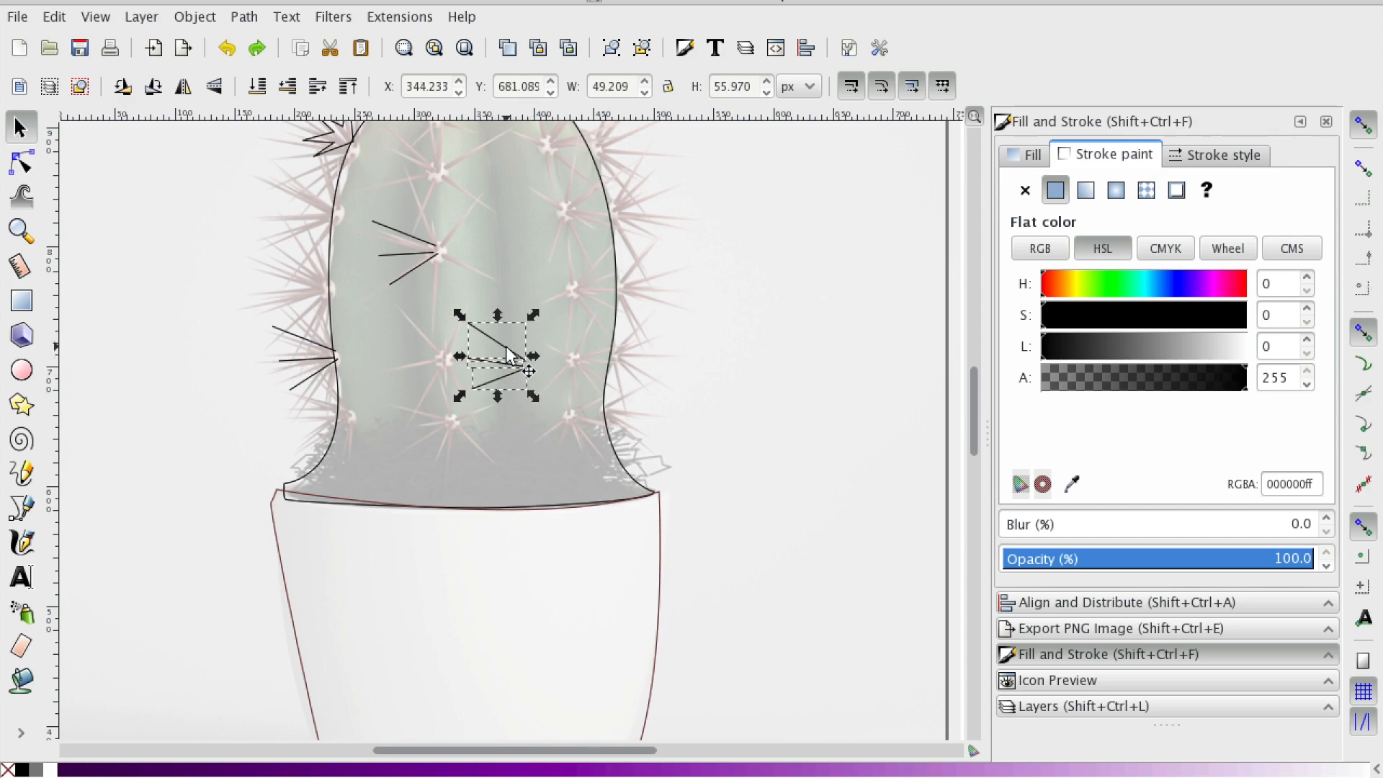
right_click(507, 348)
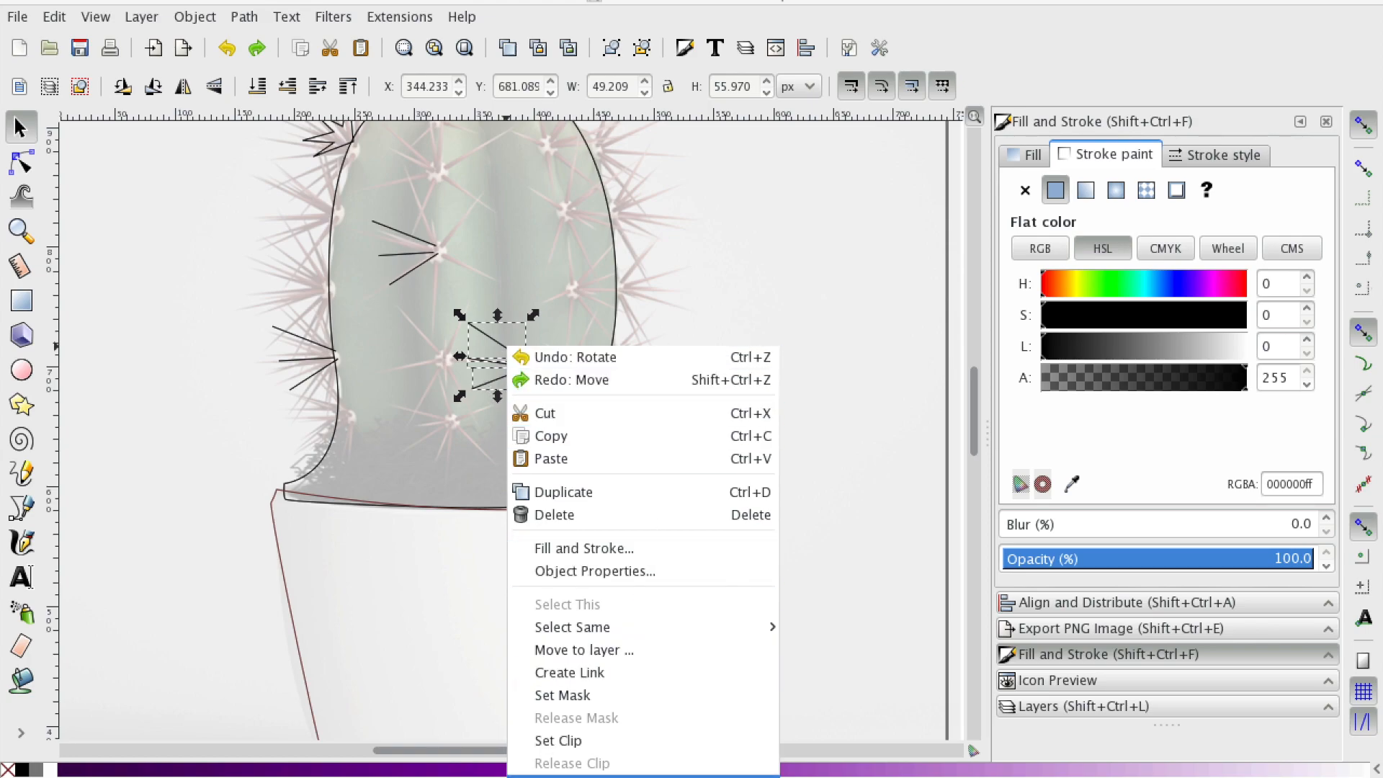
- Undo the last rotation and nudge the middle spike cluster slightly lower
left_click(605, 773)
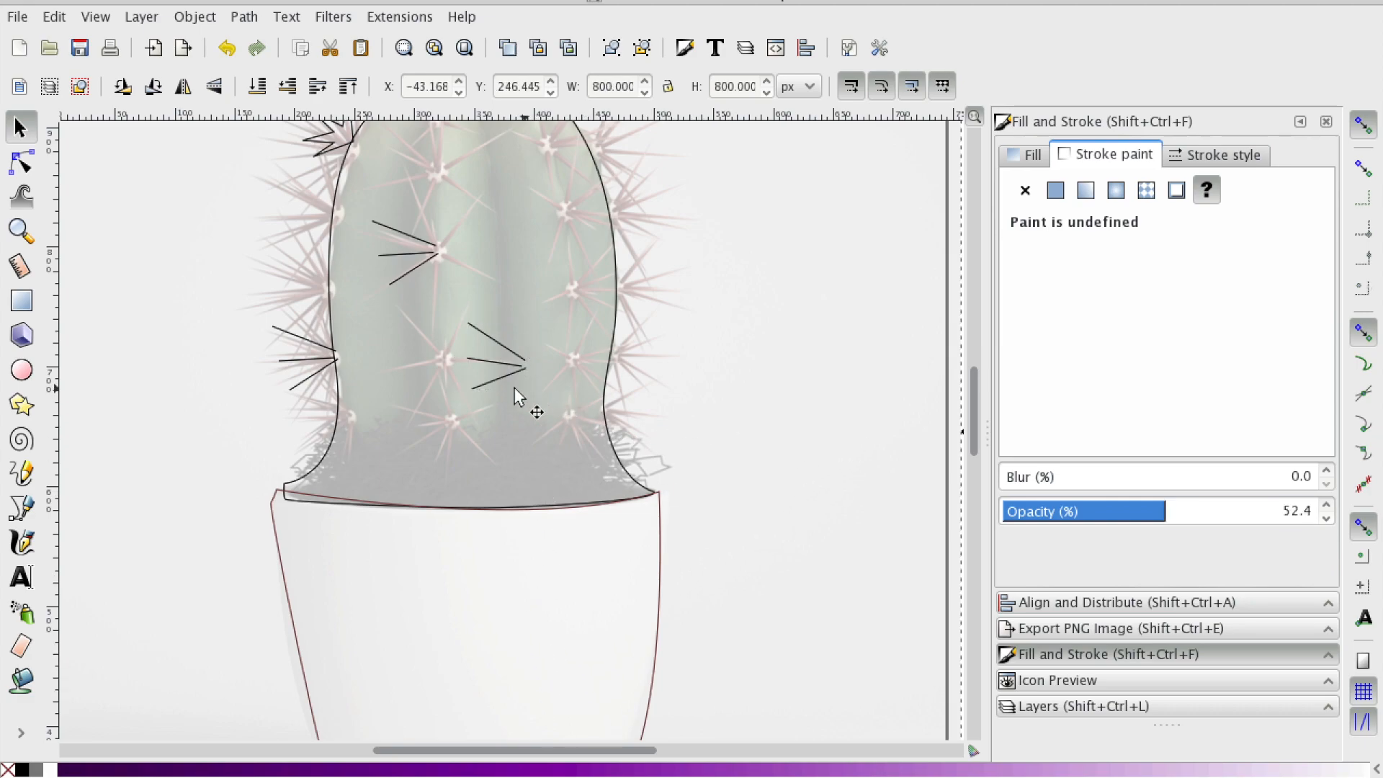
mouse_move(479, 365)
left_mouse_down()
mouse_move(530, 414)
mouse_move(473, 414)
left_mouse_up()
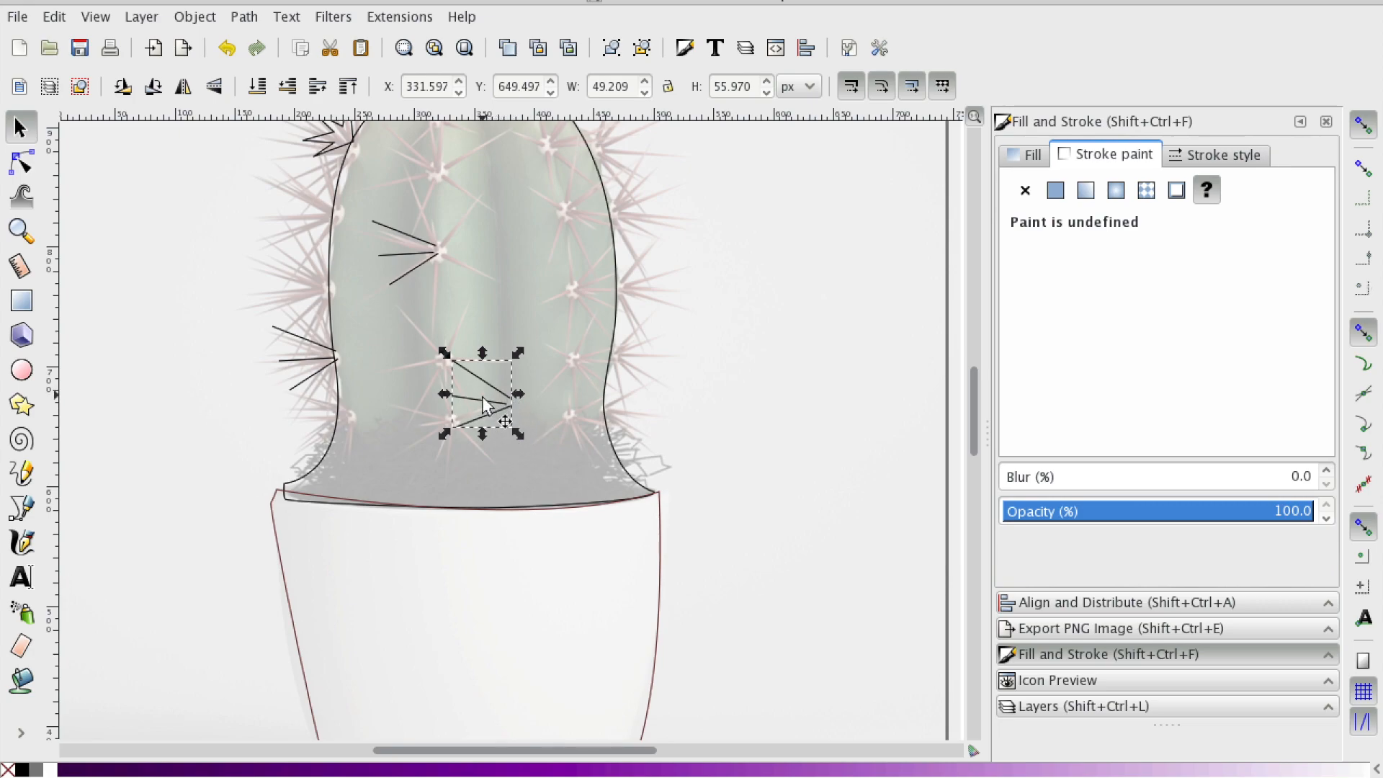
left_click(484, 405)
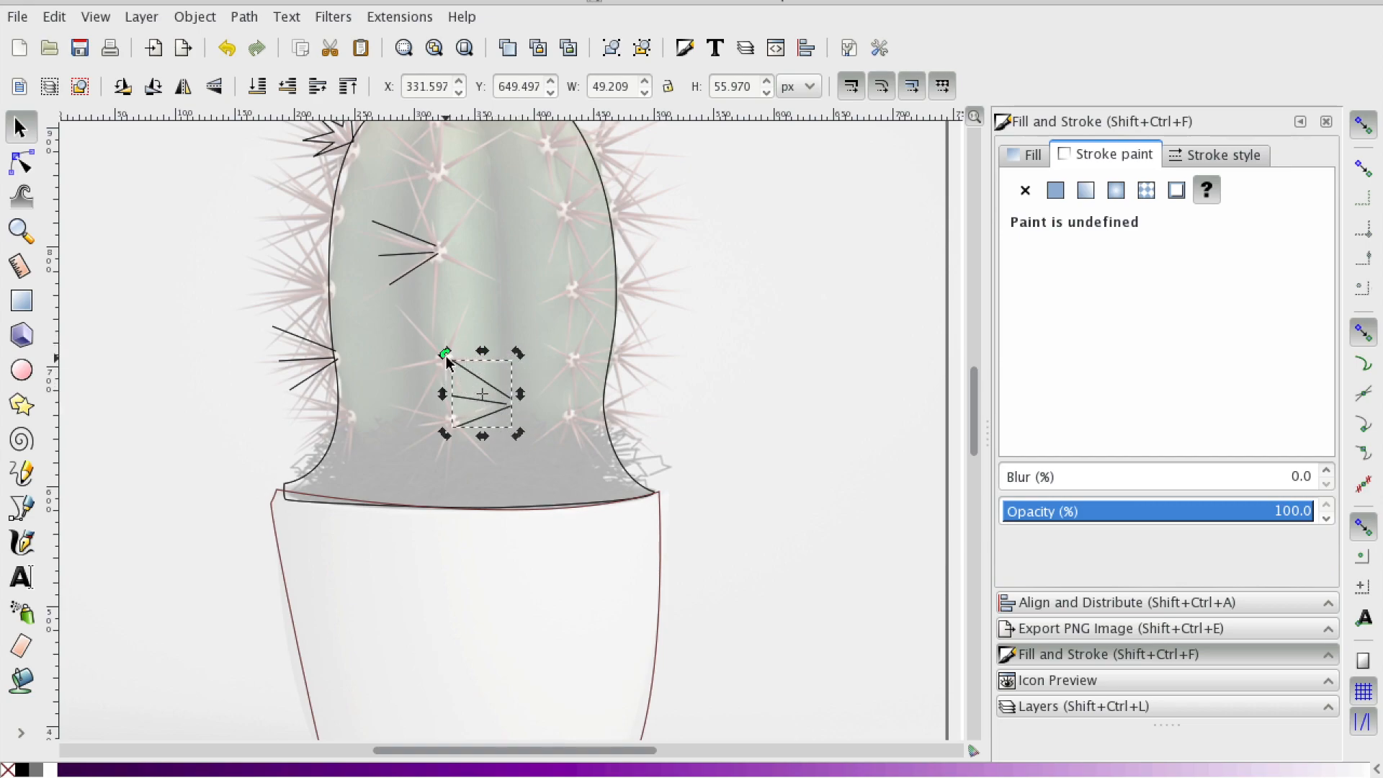
- Rotate the middle cluster, then place a copy on the right edge angled outward
mouse_move(445, 355)
left_mouse_down()
mouse_move(484, 435)
mouse_move(487, 402)
mouse_move(489, 445)
left_mouse_up()
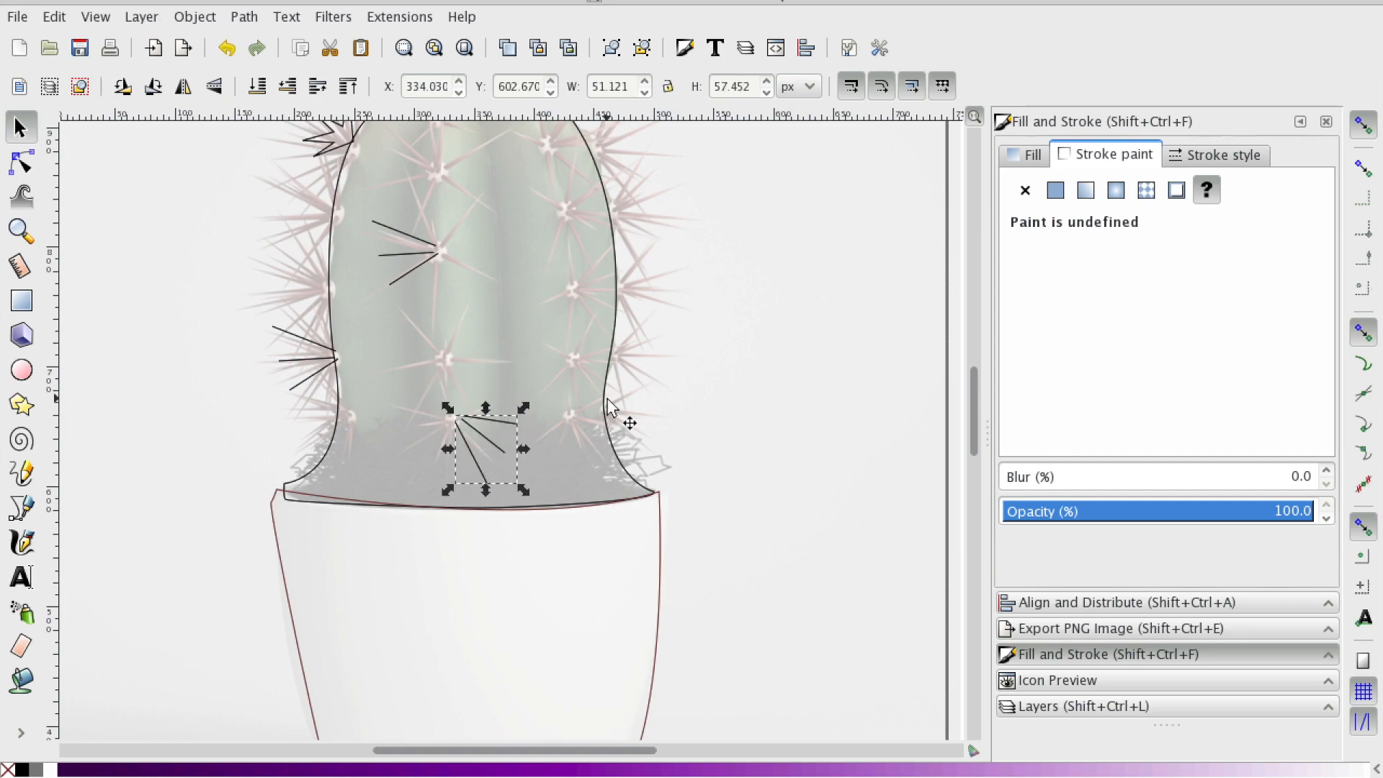
key("ctrl+v")
left_click_drag(598, 381, 603, 229)
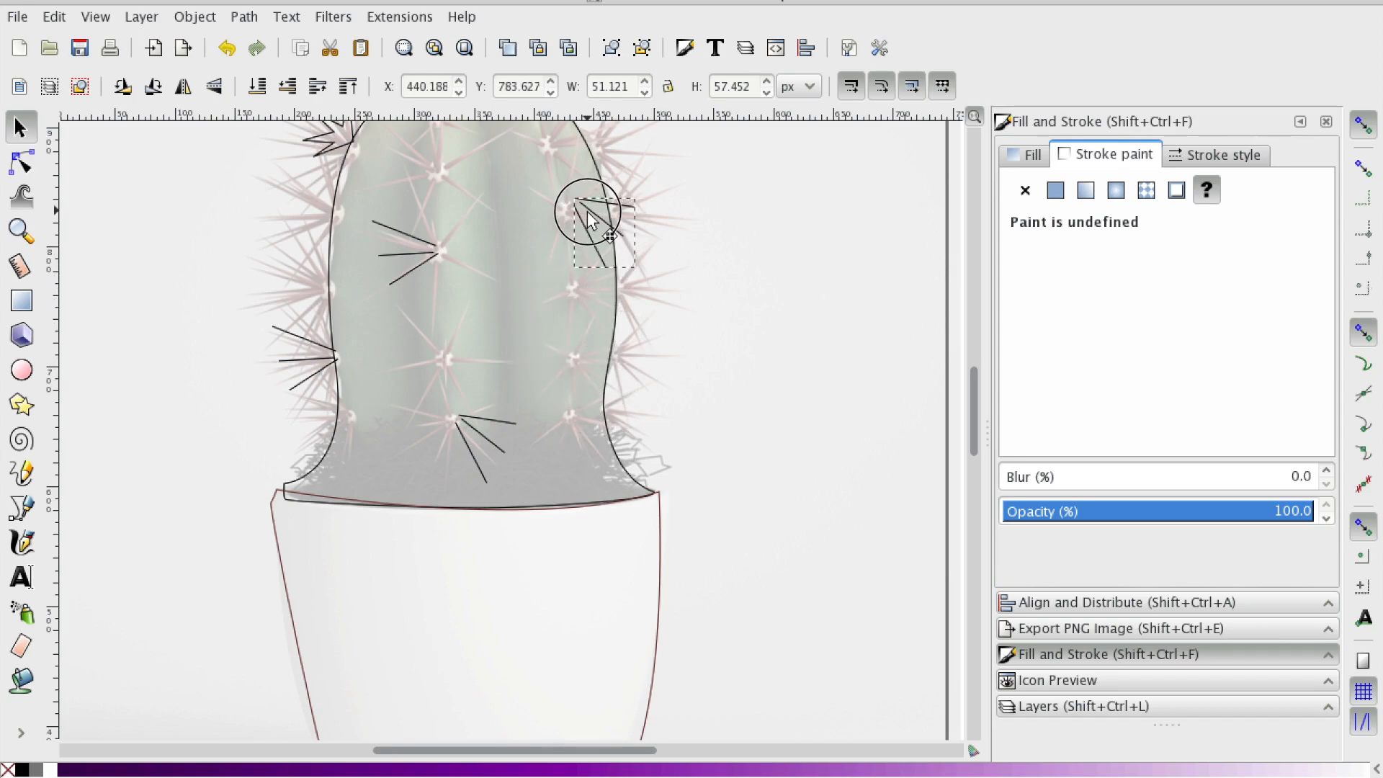
left_click(602, 232)
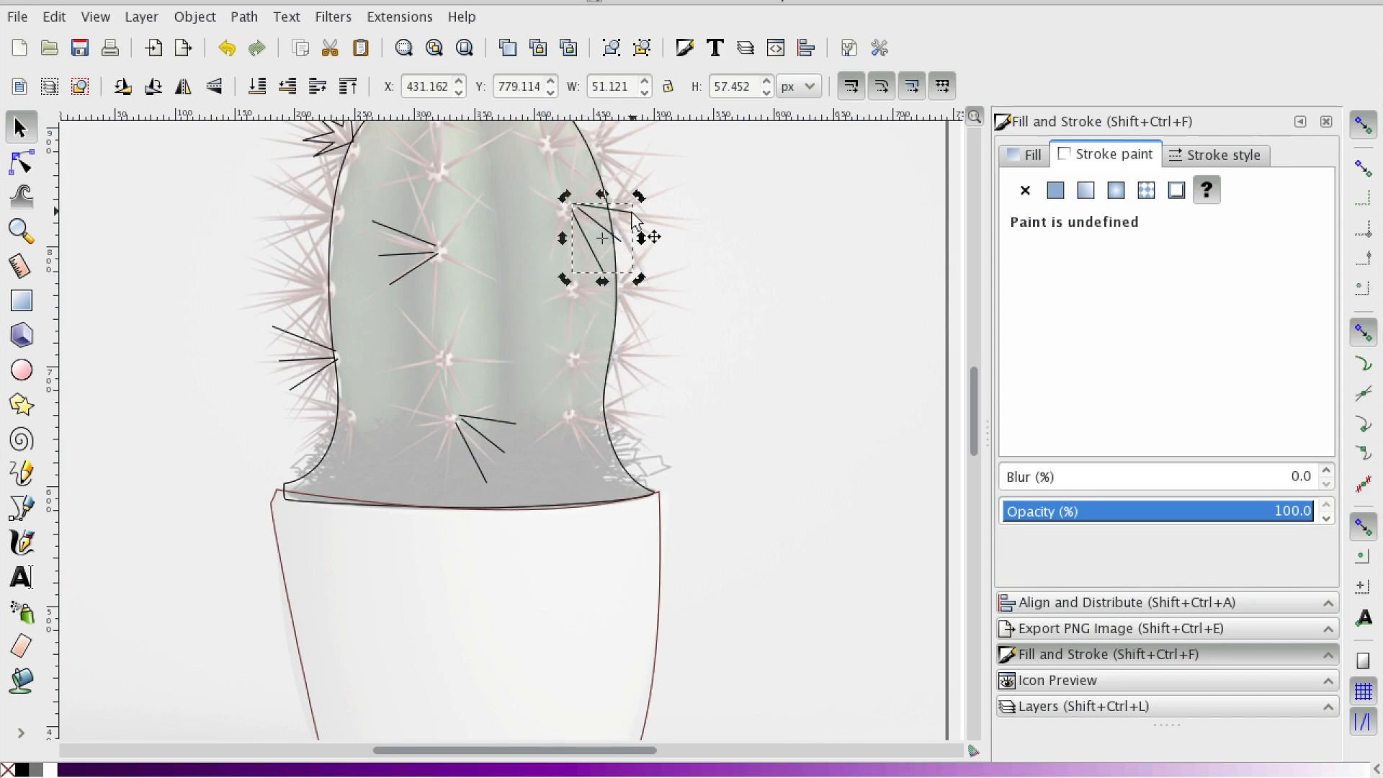
mouse_move(638, 199)
left_mouse_down()
mouse_move(613, 197)
mouse_move(607, 218)
left_mouse_up()
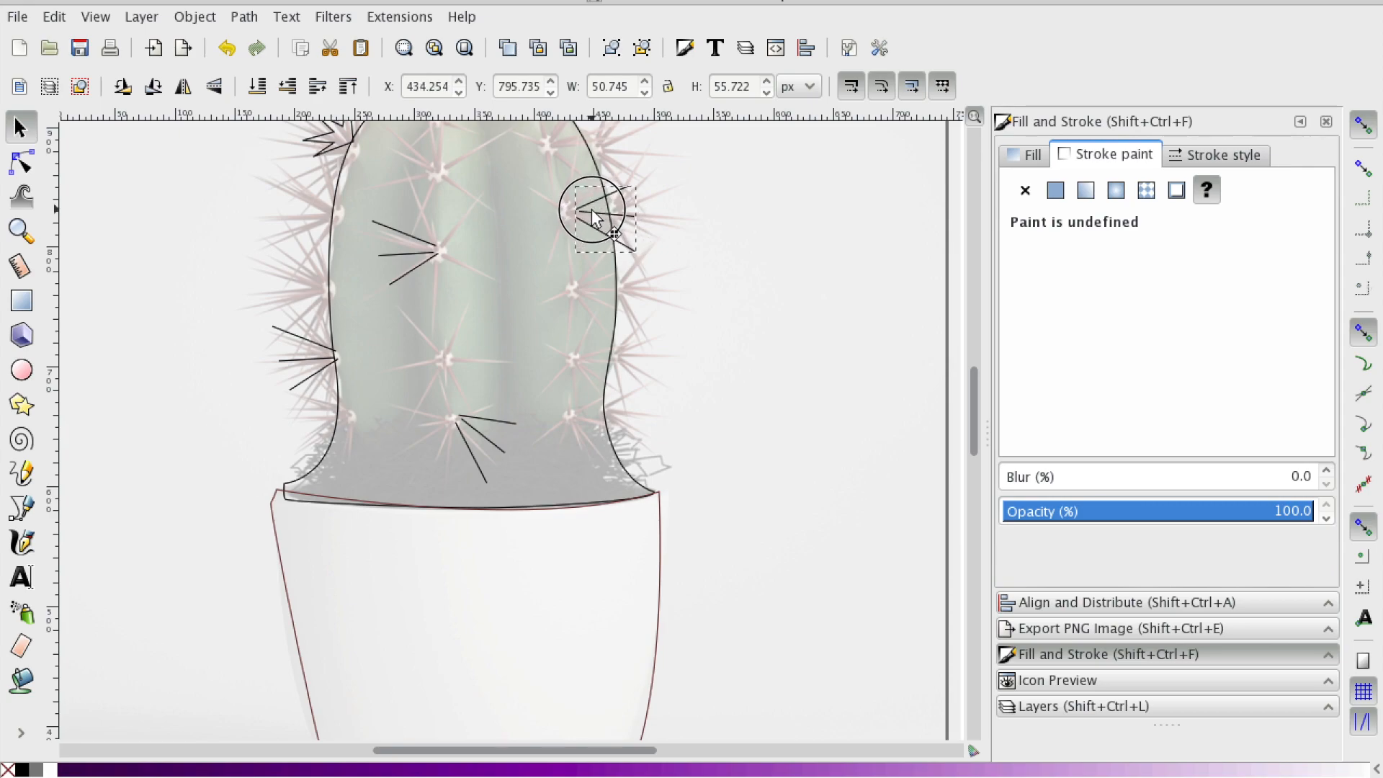
left_click_drag(607, 219, 605, 222)
scroll(598, 259, "up", 2)
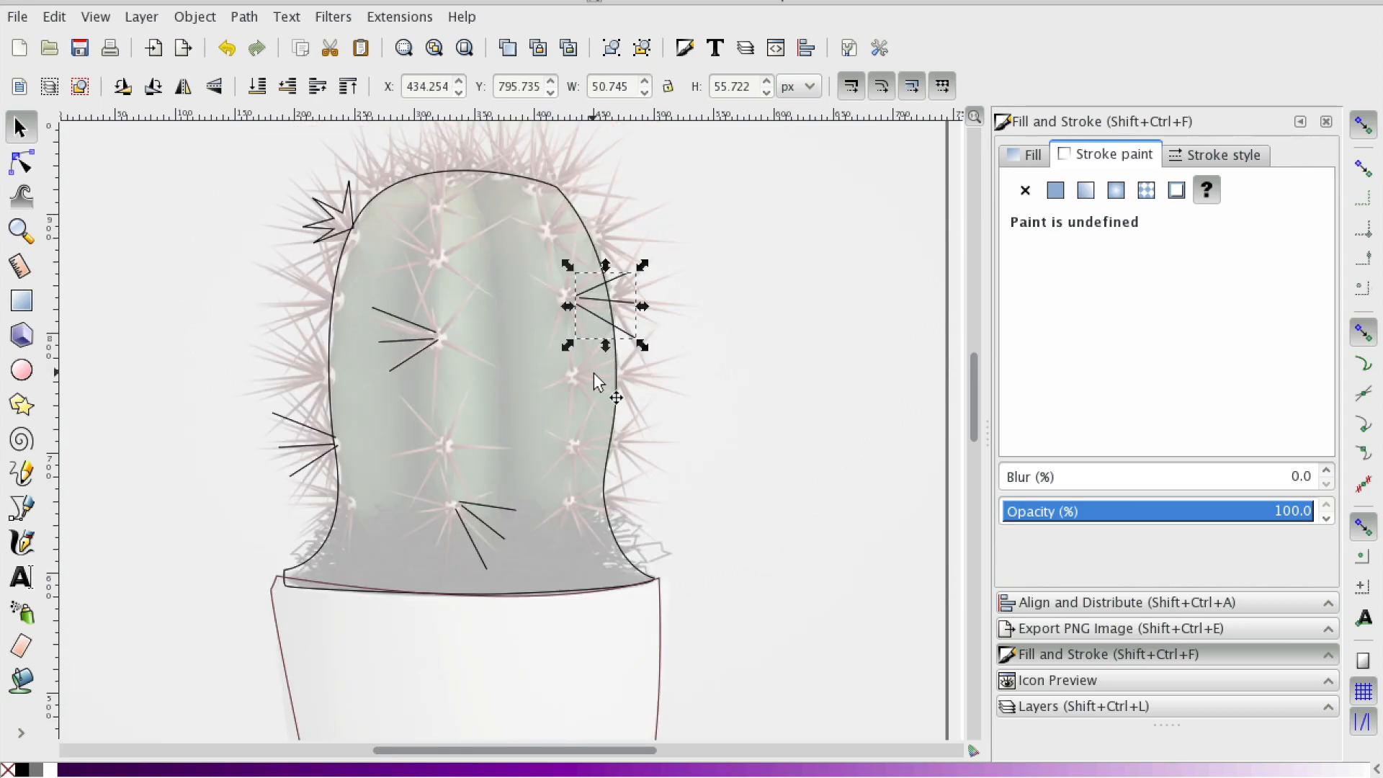
- Duplicate that cluster higher on the right edge and tilt it outward
key("ctrl+d")
left_click_drag(655, 335, 688, 294)
scroll(692, 306, "up", 2)
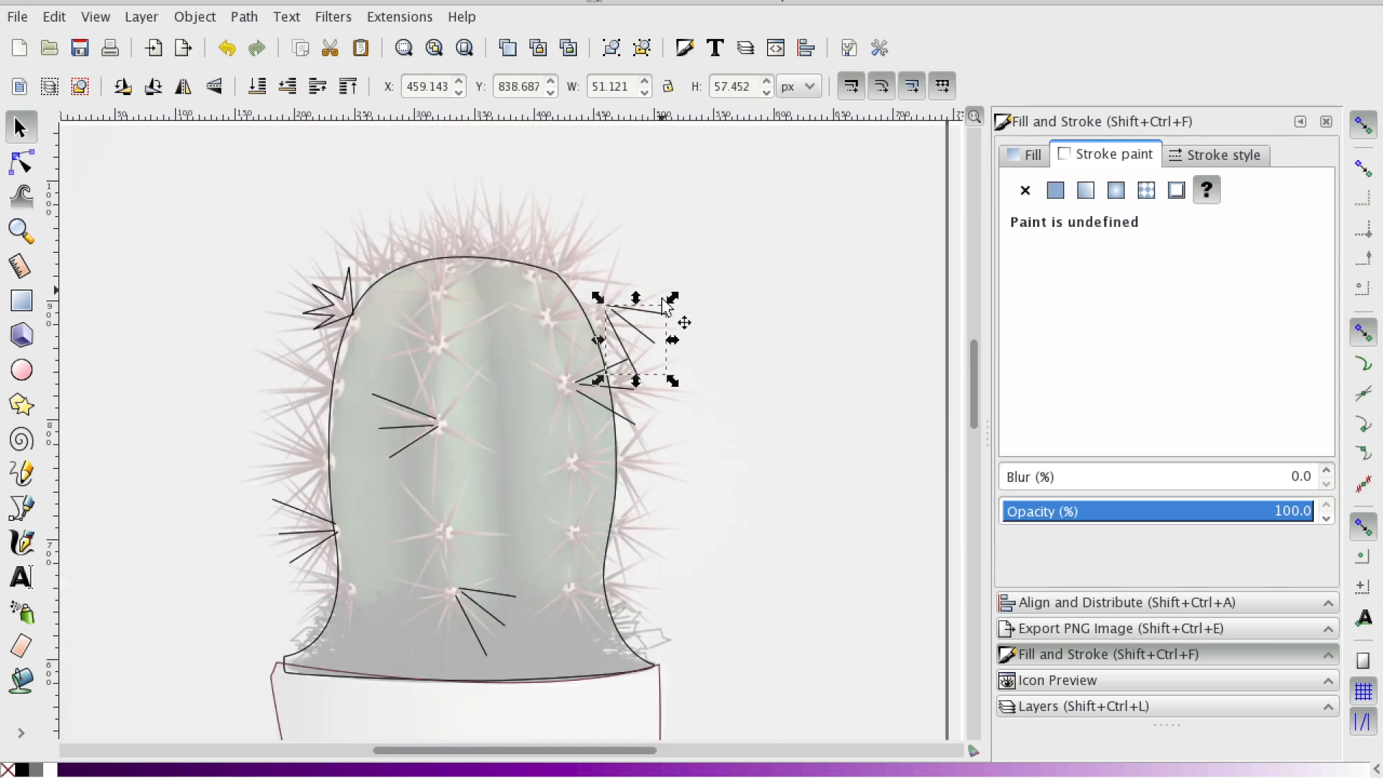
left_click(638, 330)
left_click_drag(675, 301, 645, 330)
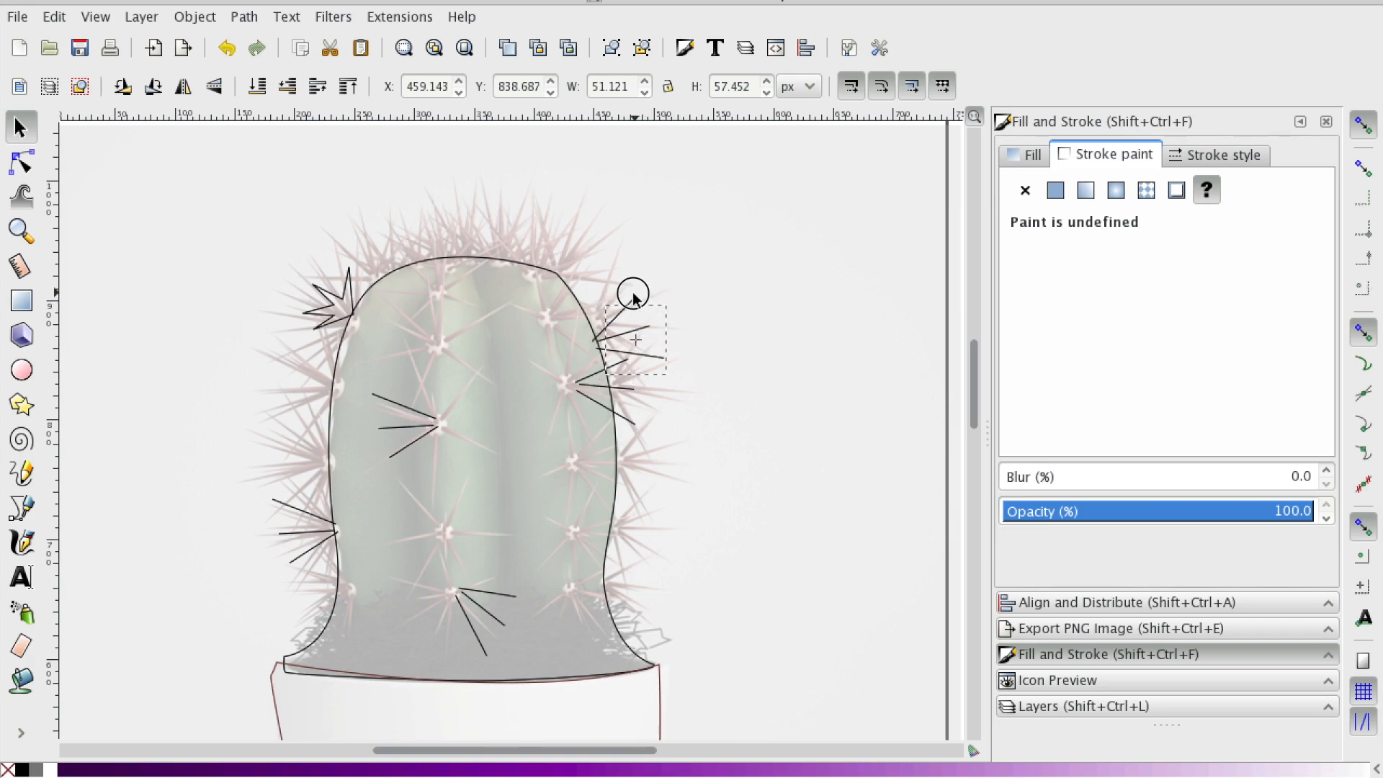
left_click(563, 269)
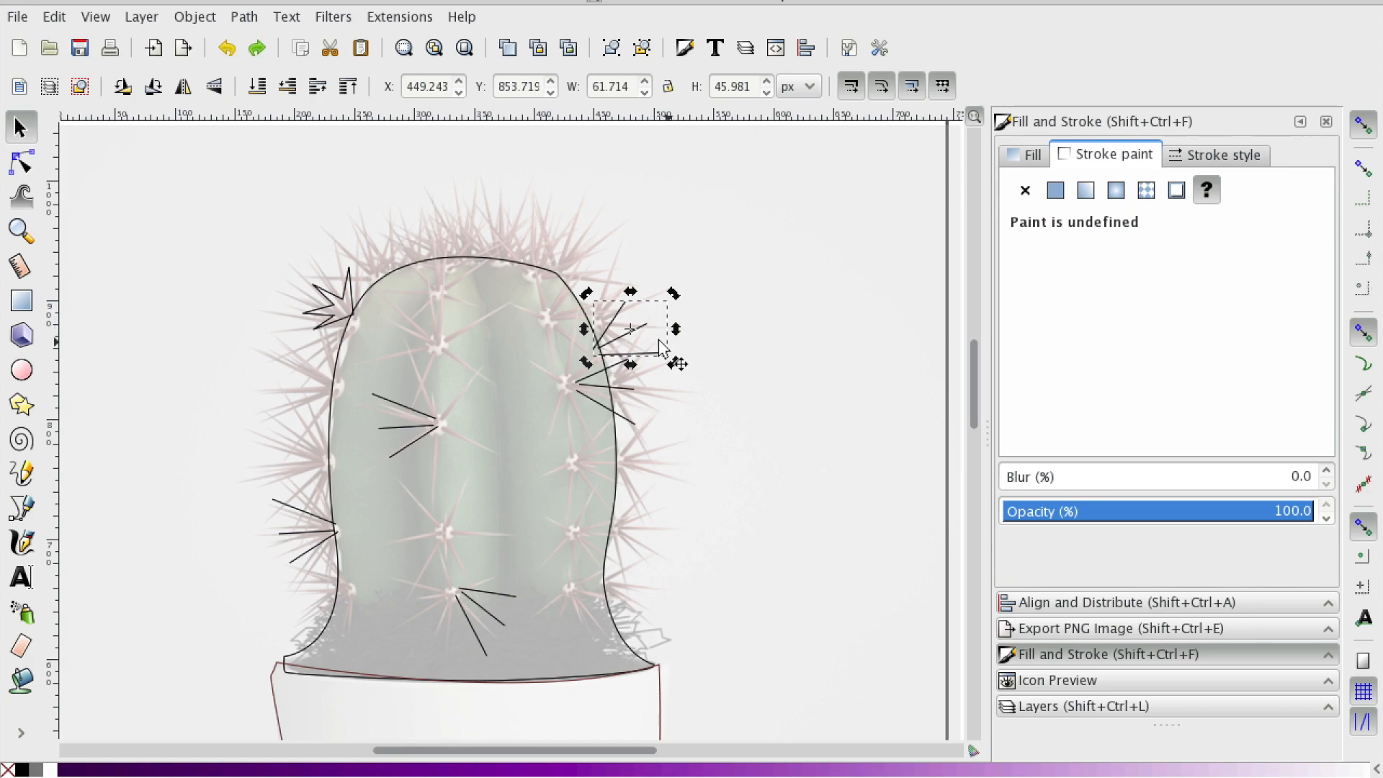
left_click(633, 341, "shift")
- Try a pivot rotation, undo it, and move the spine onto the upper-right shoulder
left_click_drag(632, 333, 702, 291)
left_click_drag(703, 292, 729, 322)
mouse_move(587, 365)
left_mouse_down()
mouse_move(633, 237)
mouse_move(664, 216)
left_mouse_up()
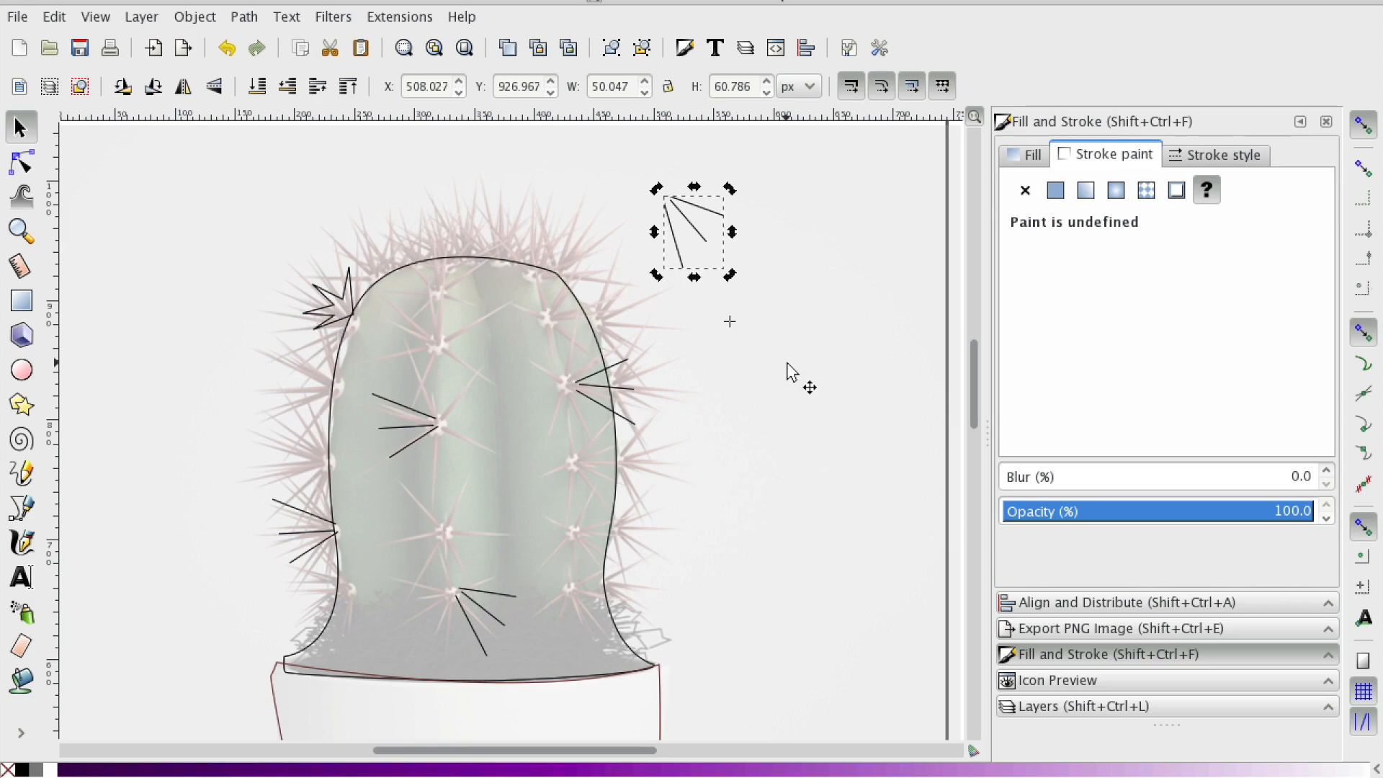
key("ctrl+bracketleft")
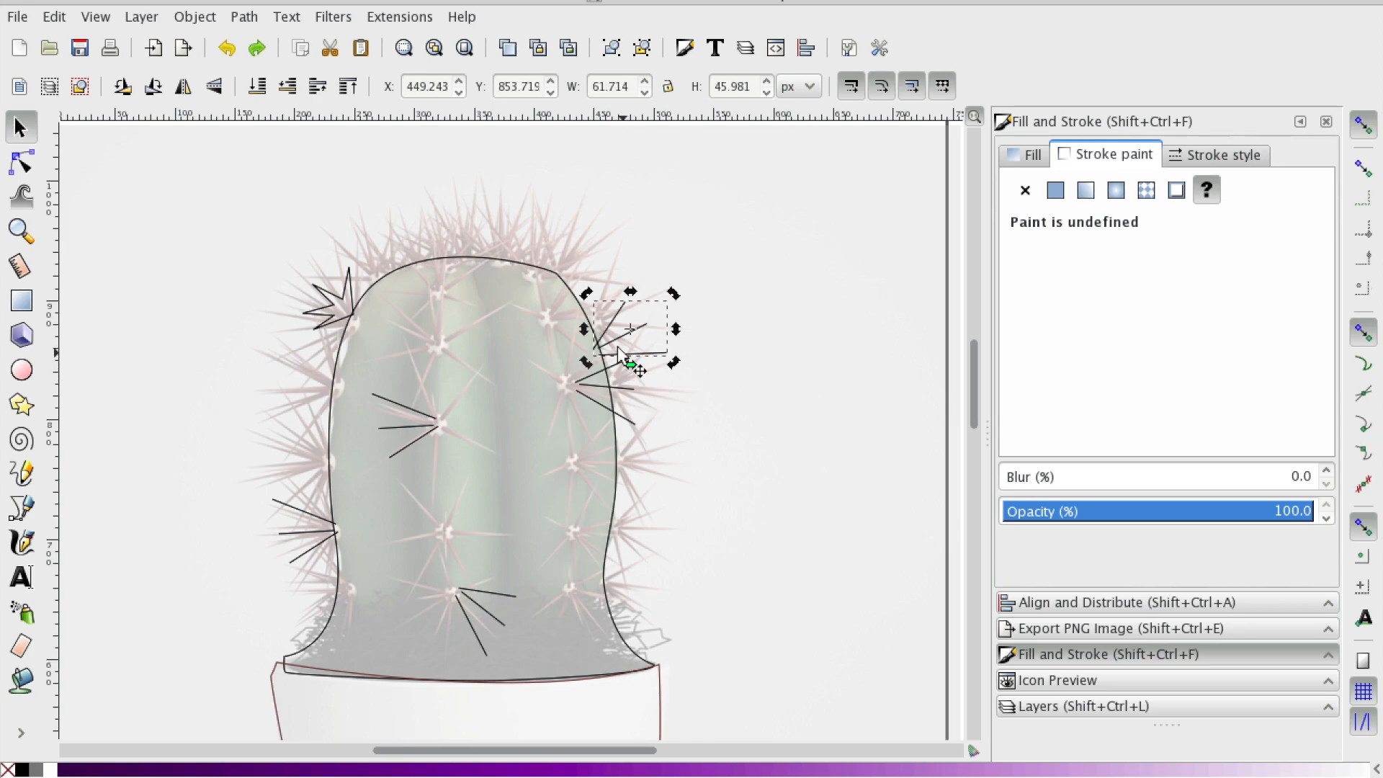
left_click_drag(618, 344, 570, 280)
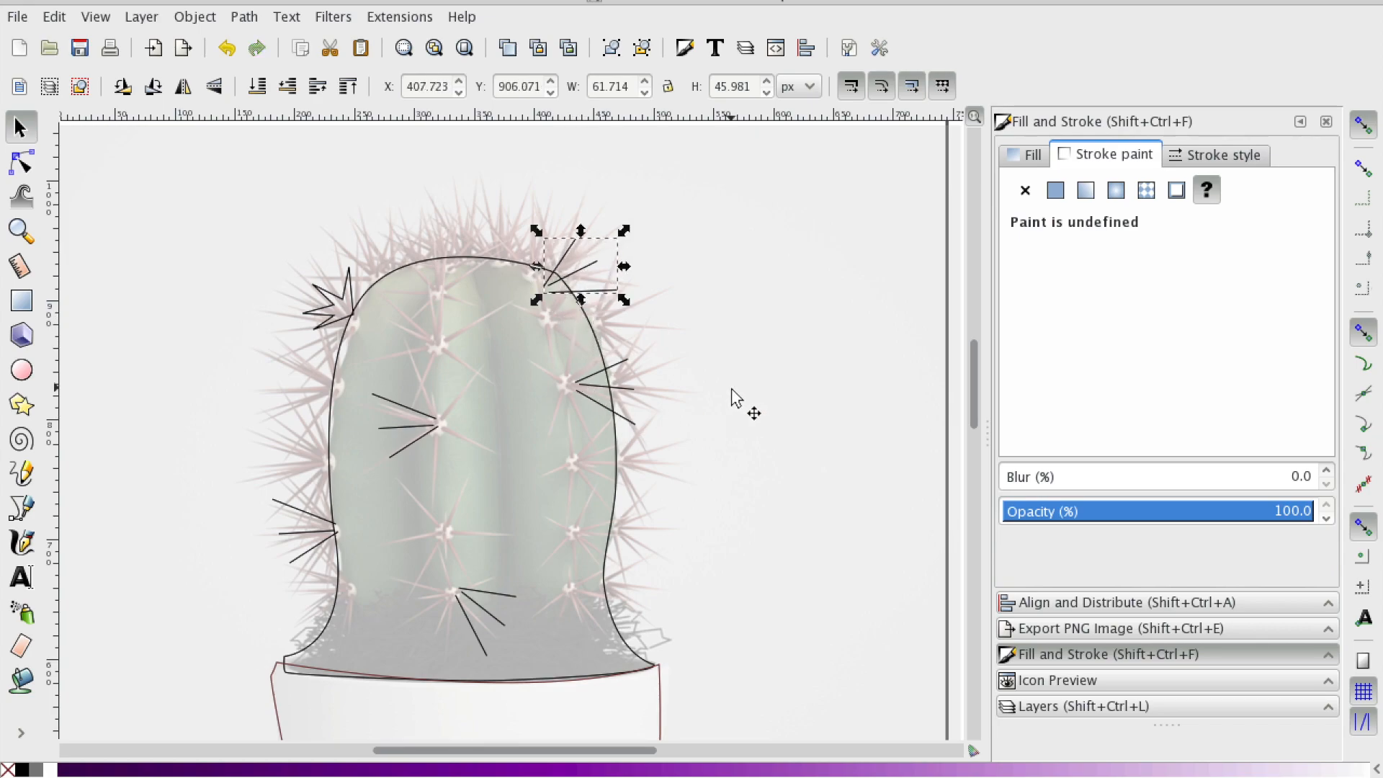
- Place a spine copy on the cactus top pointing straight up, then select the reference photo
key("ctrl+v")
left_click_drag(741, 409, 449, 250)
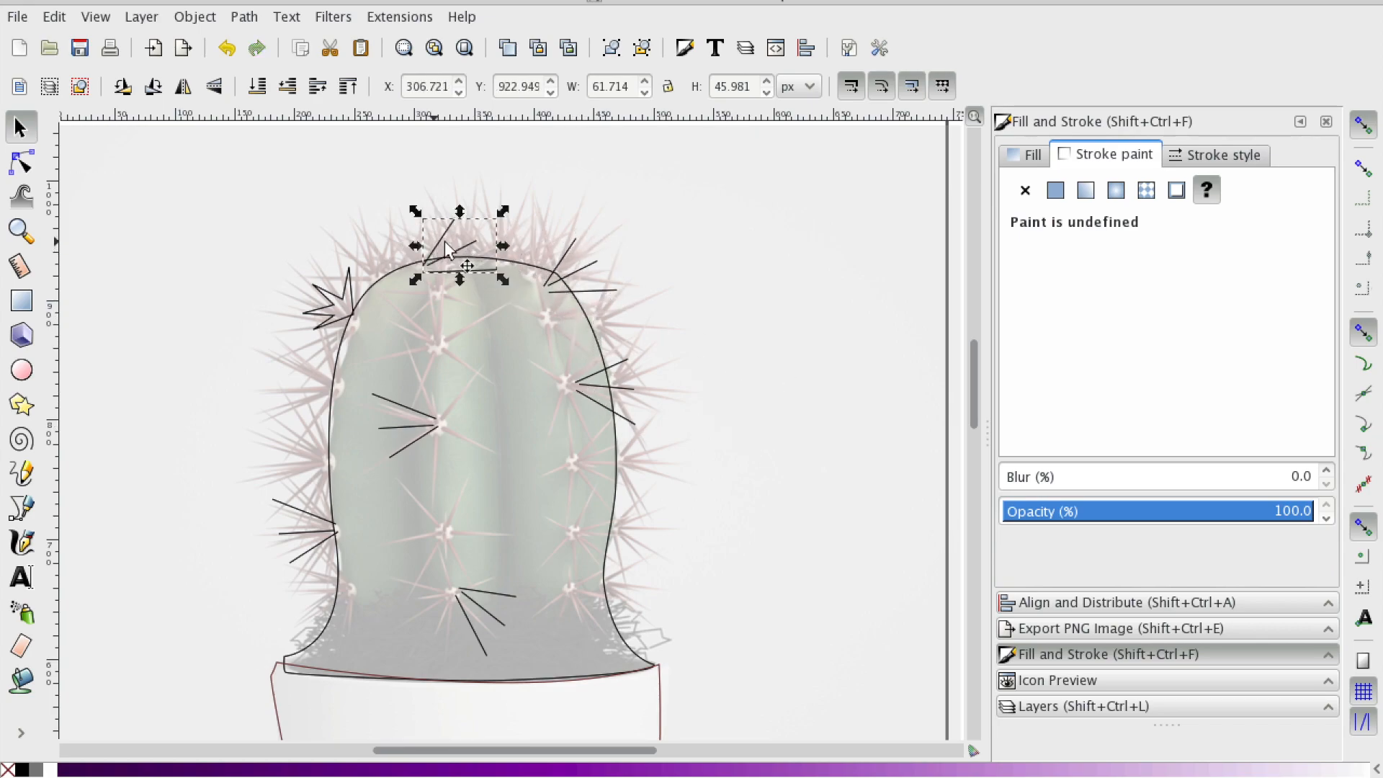
left_click(449, 248)
left_click_drag(502, 210, 455, 184)
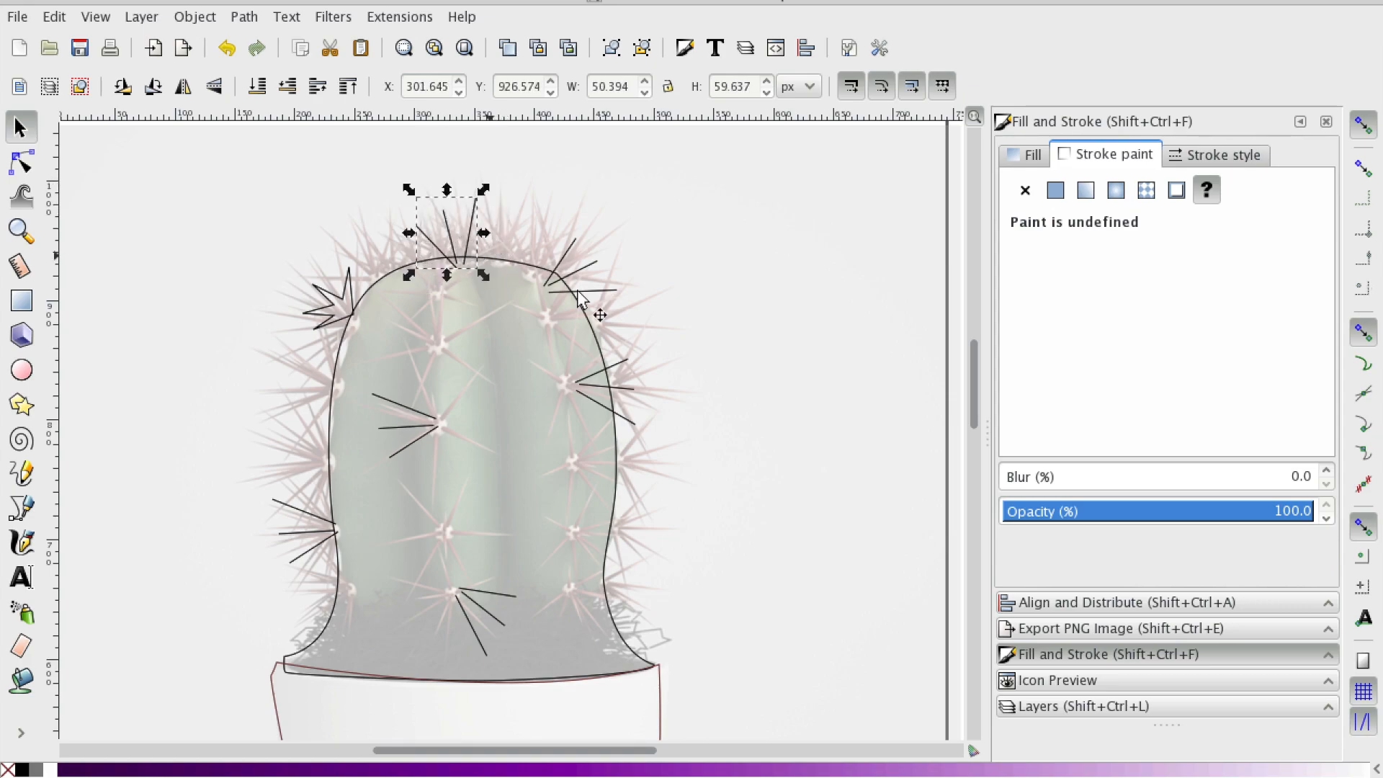
left_click(665, 454)
scroll(477, 432, "down", 6)
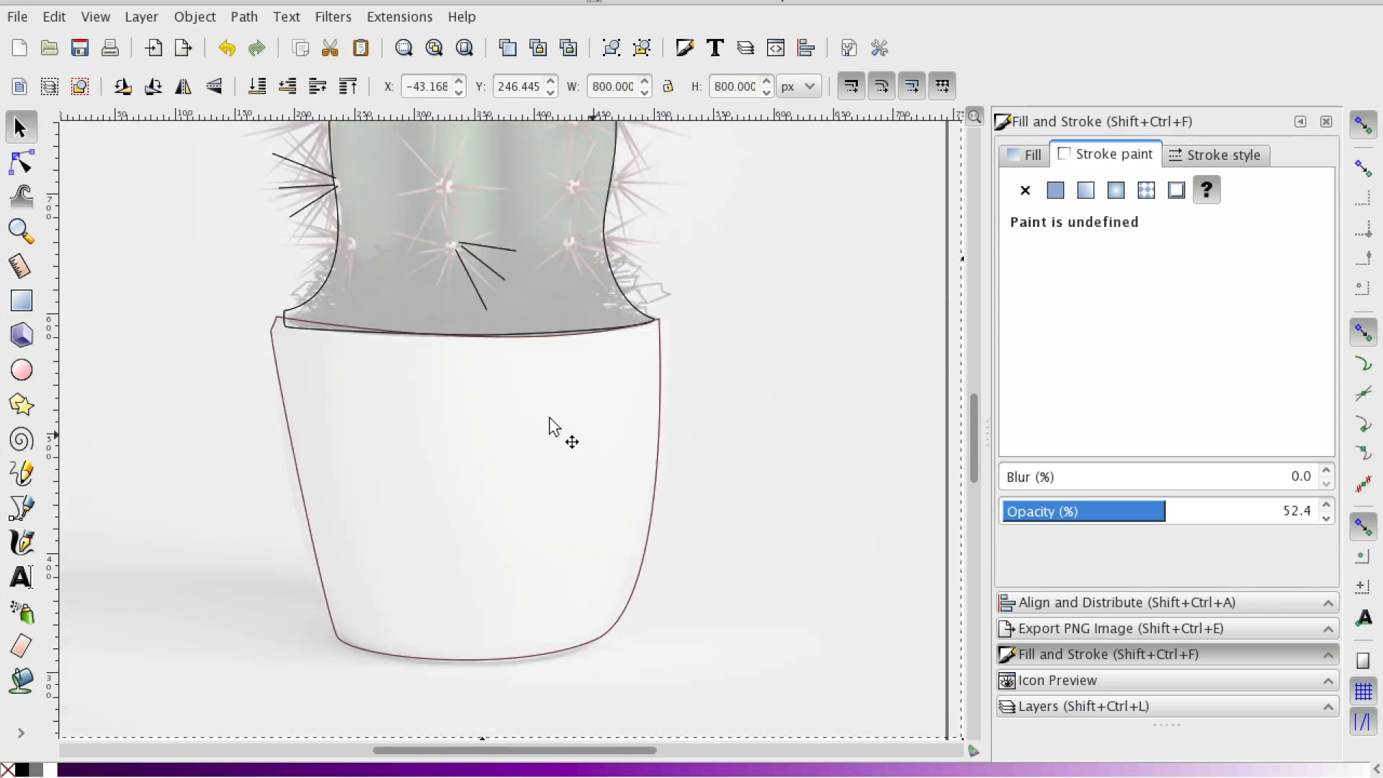
scroll(549, 422, "up", 8)
scroll(501, 410, "down", 4)
scroll(500, 409, "down", 4)
scroll(500, 417, "up", 2)
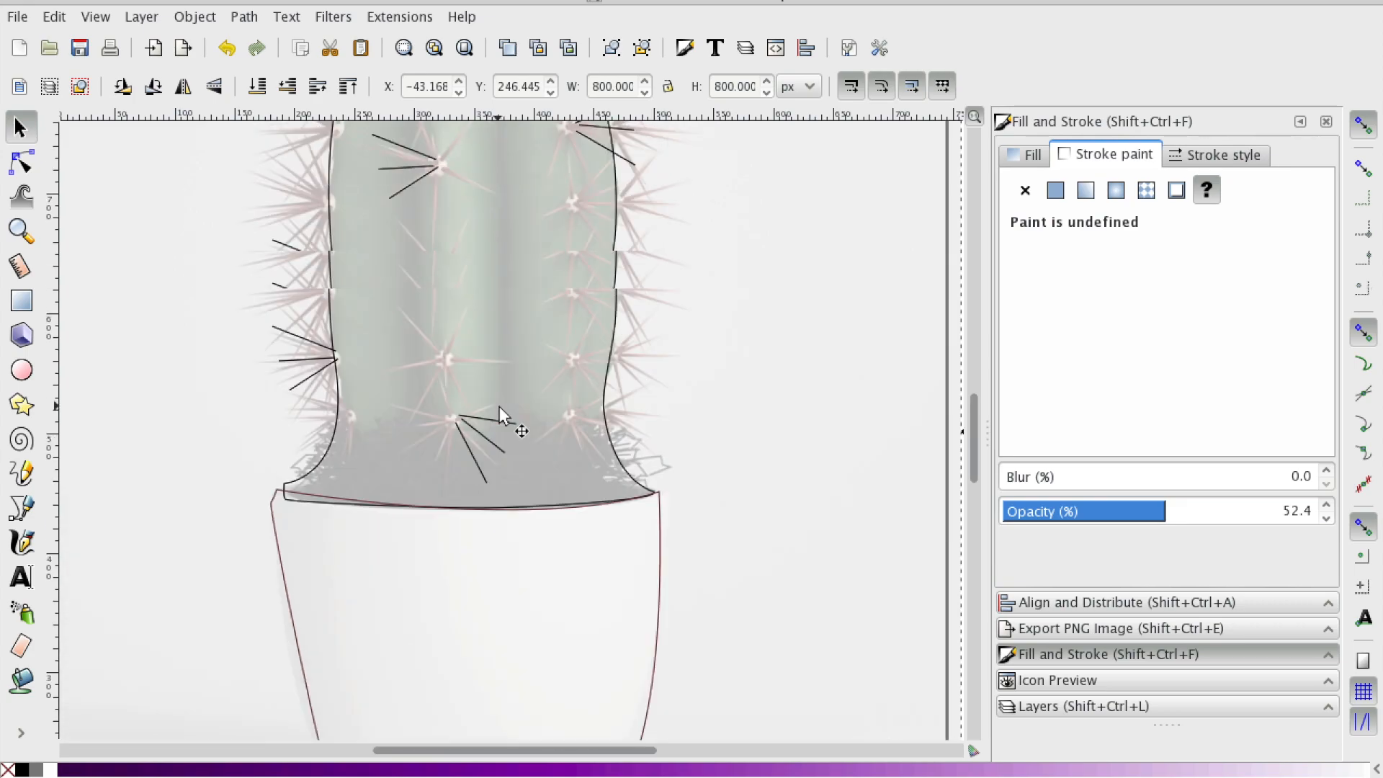
key("ctrl+z")
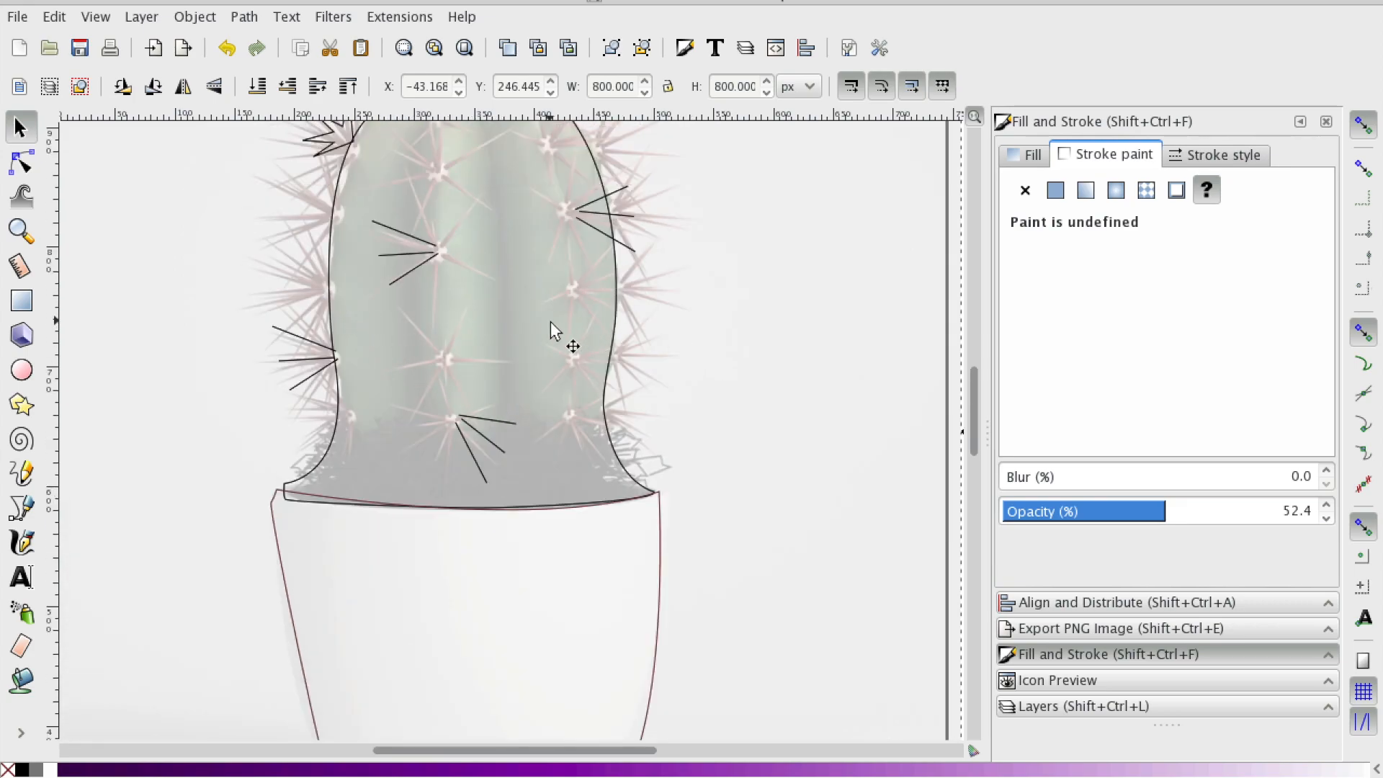
- Raise the reference photo's opacity to 84%
left_click_drag(1177, 519, 1270, 510)
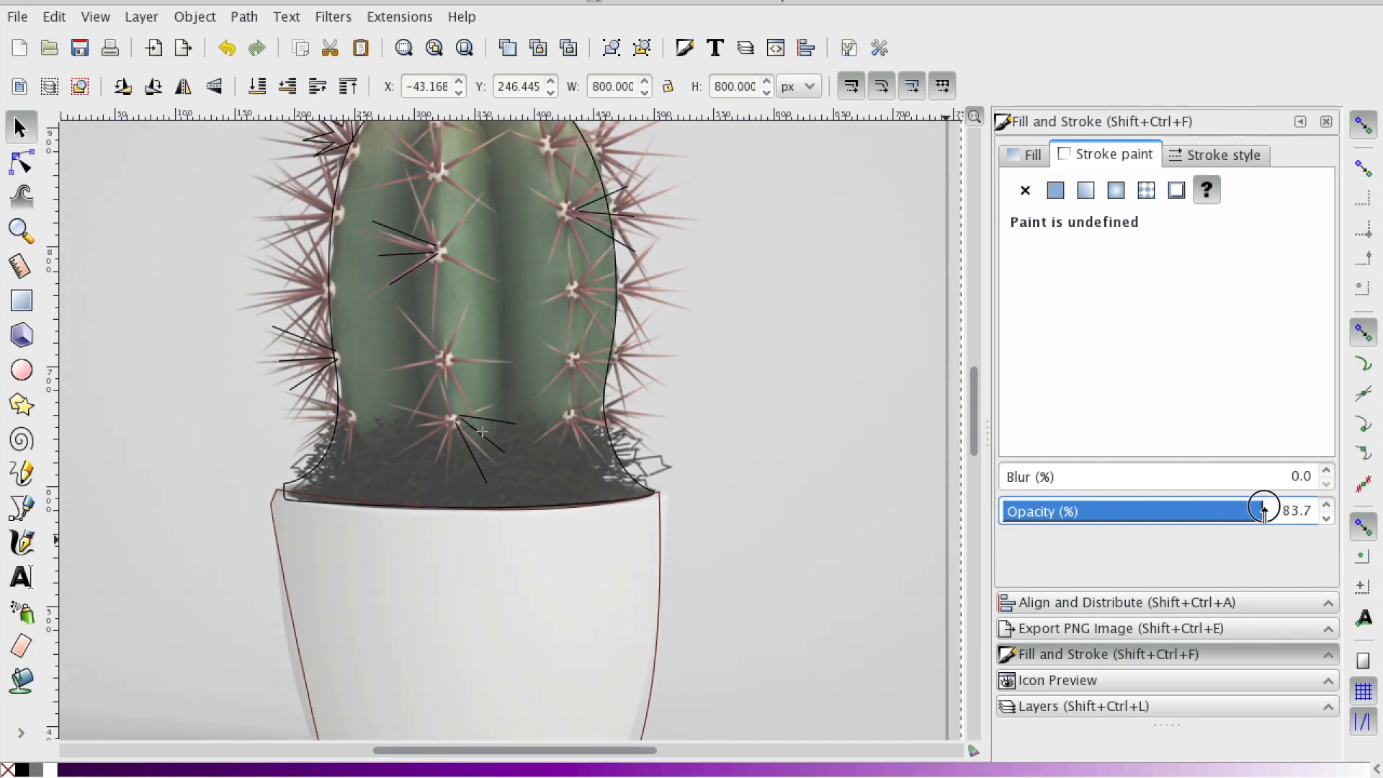
scroll(756, 454, "up", 3)
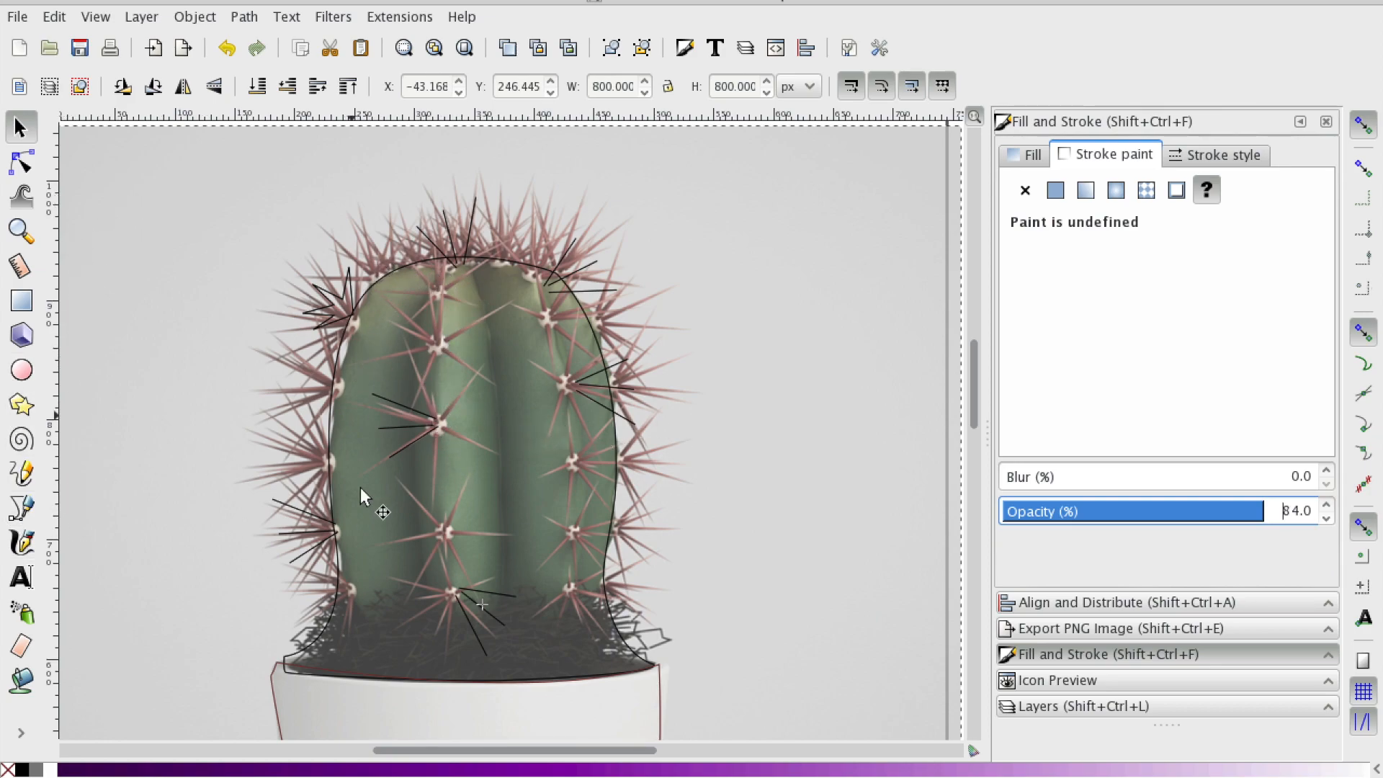
scroll(368, 639, "down", 3)
scroll(367, 633, "down", 2)
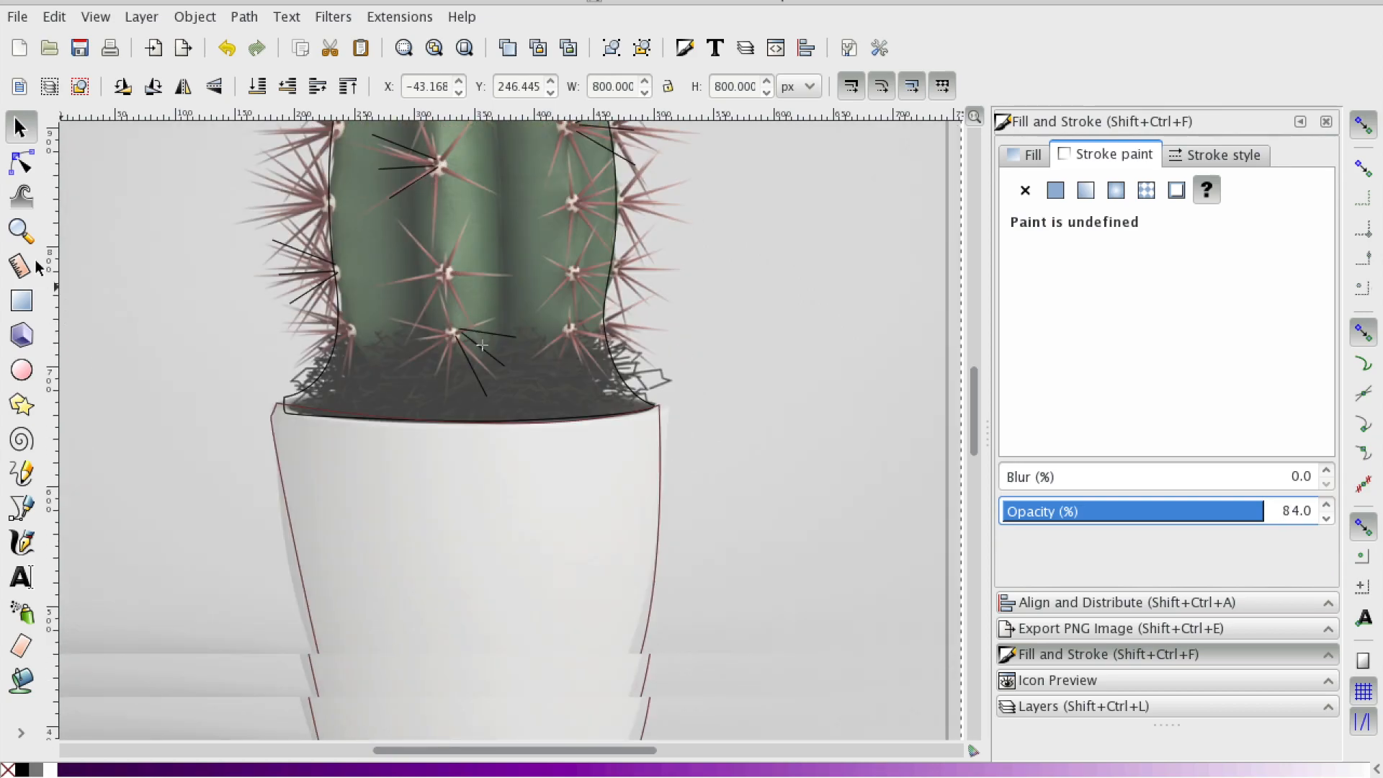
- Sample the photo's green for the cactus outline and give it a flat fill, shifting the photo aside
left_click(362, 346)
scroll(420, 390, "up", 5)
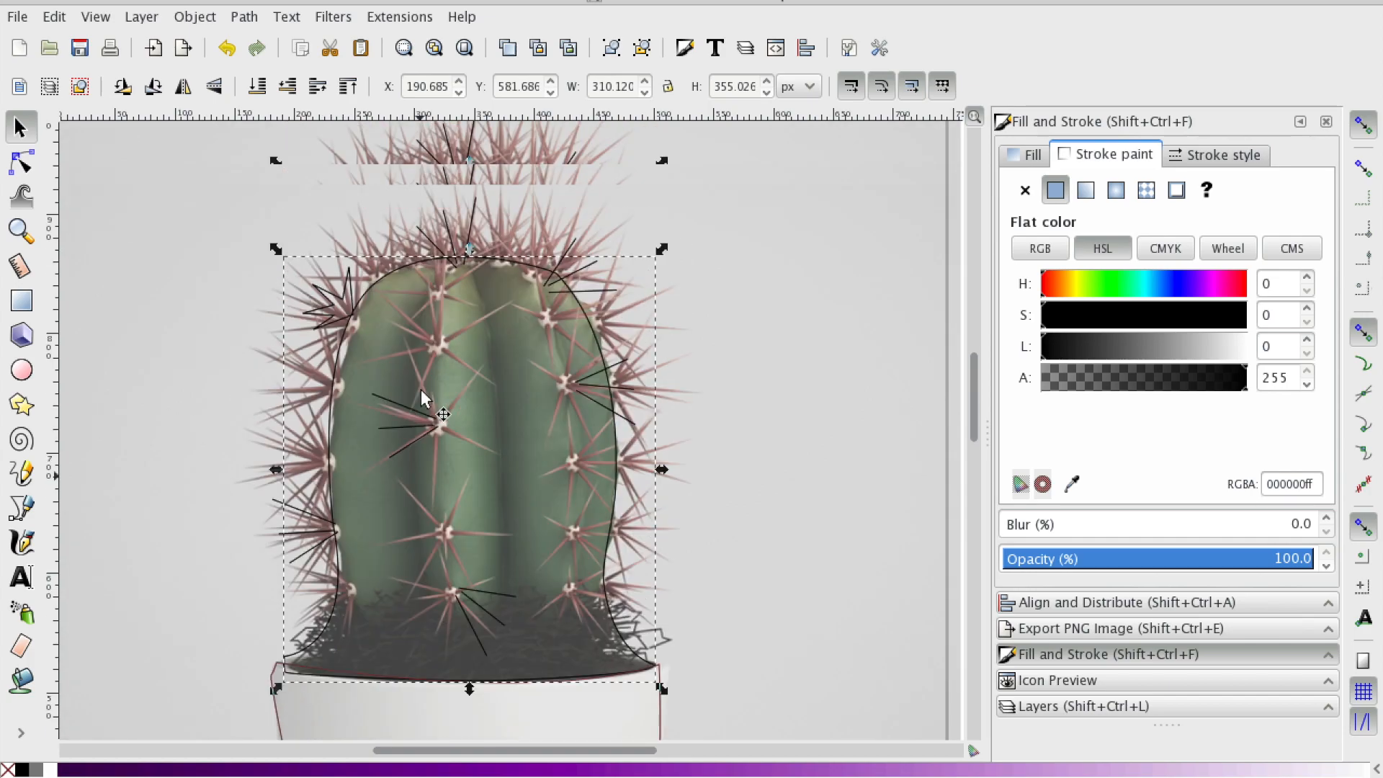
left_click(1072, 484)
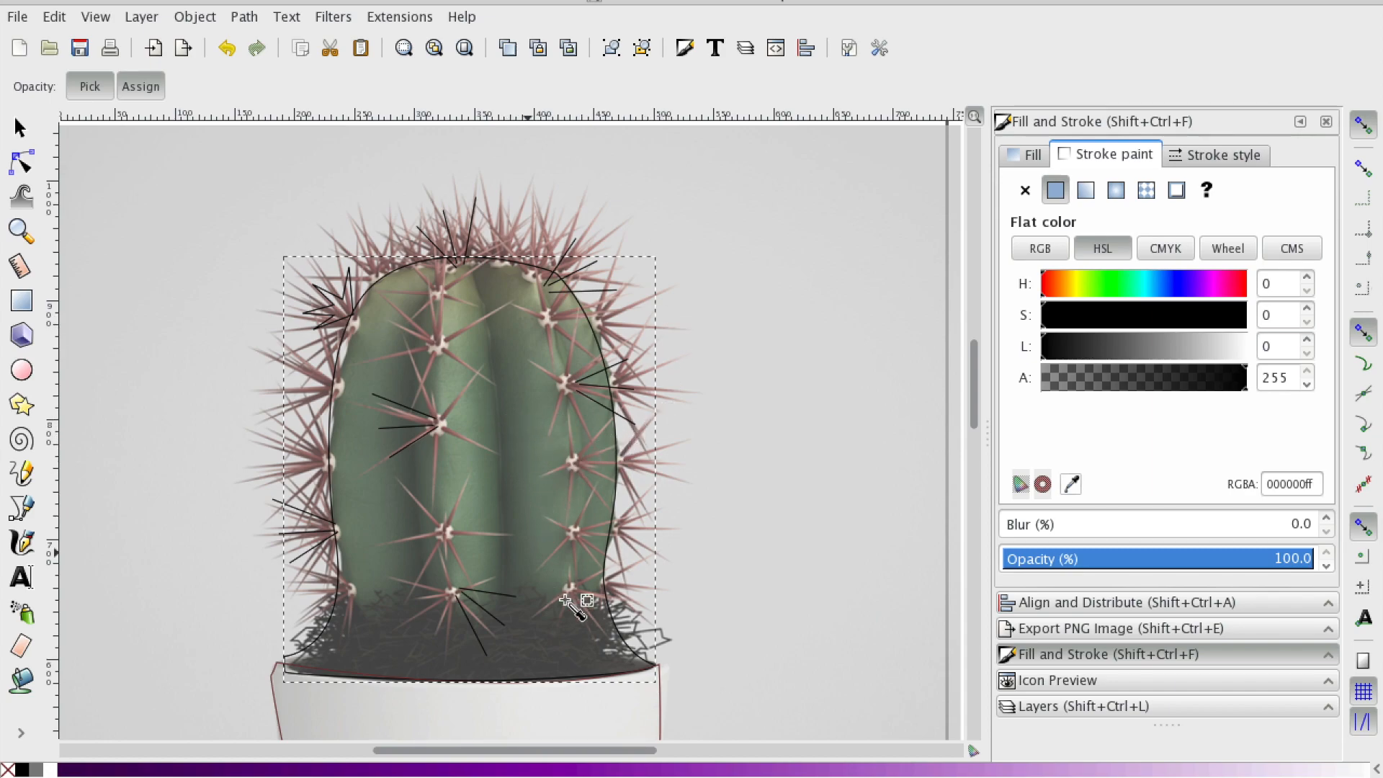
left_click(532, 459, "shift")
key("s")
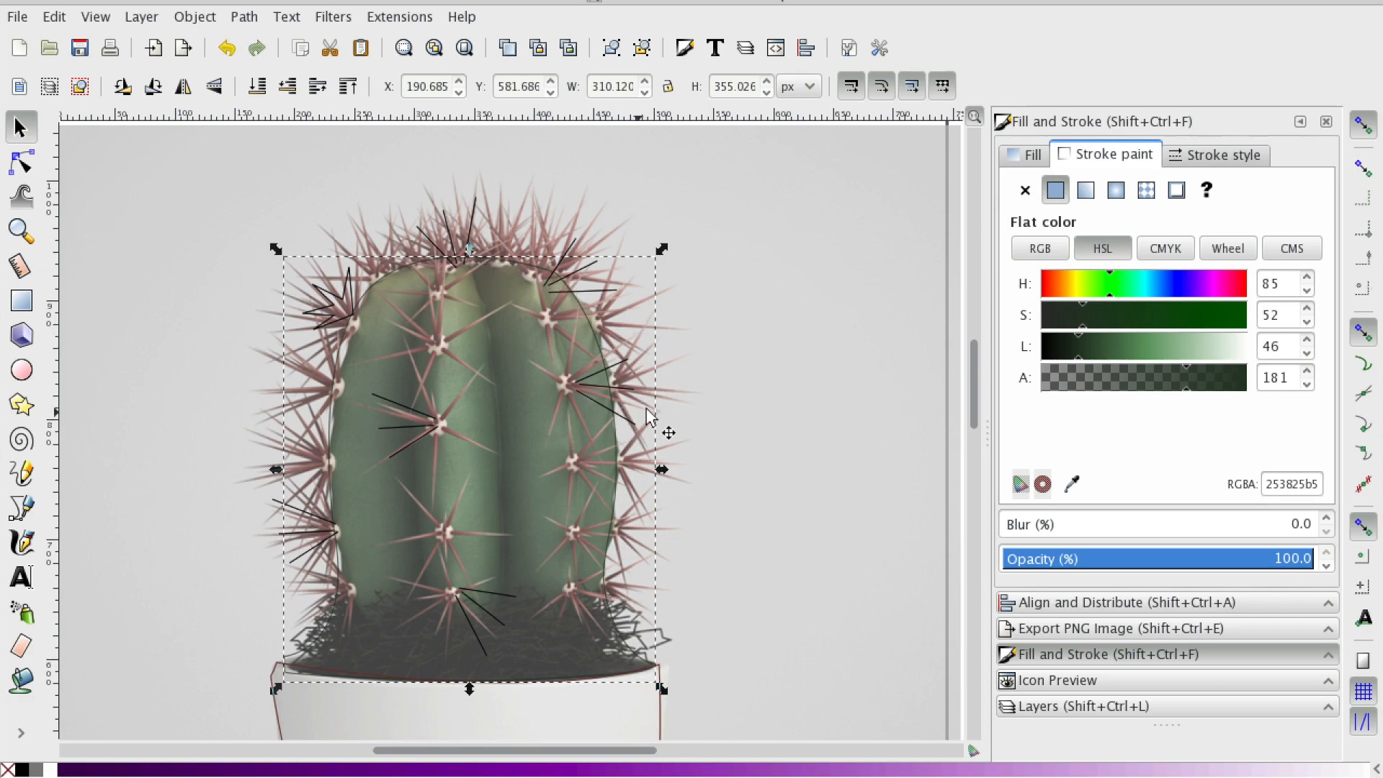
left_click(1035, 160)
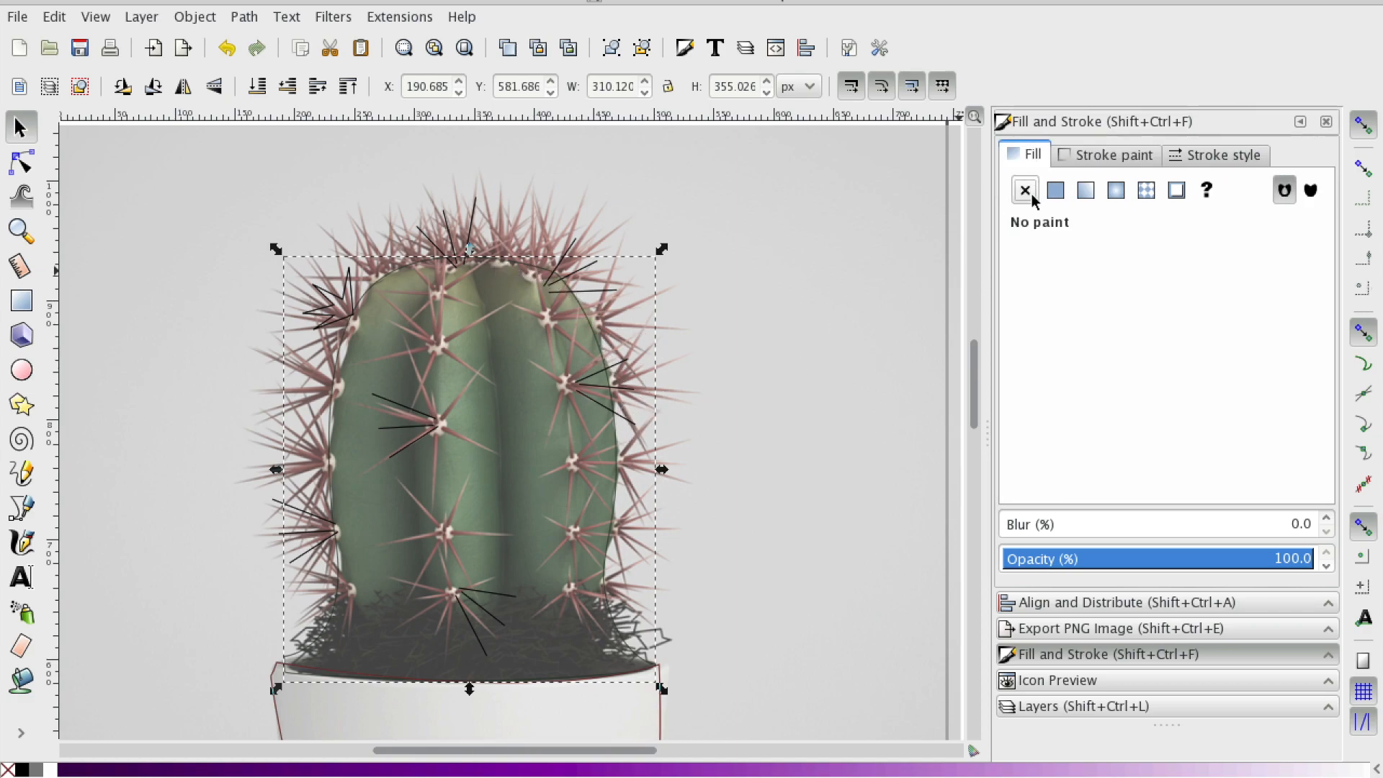
left_click(1055, 191)
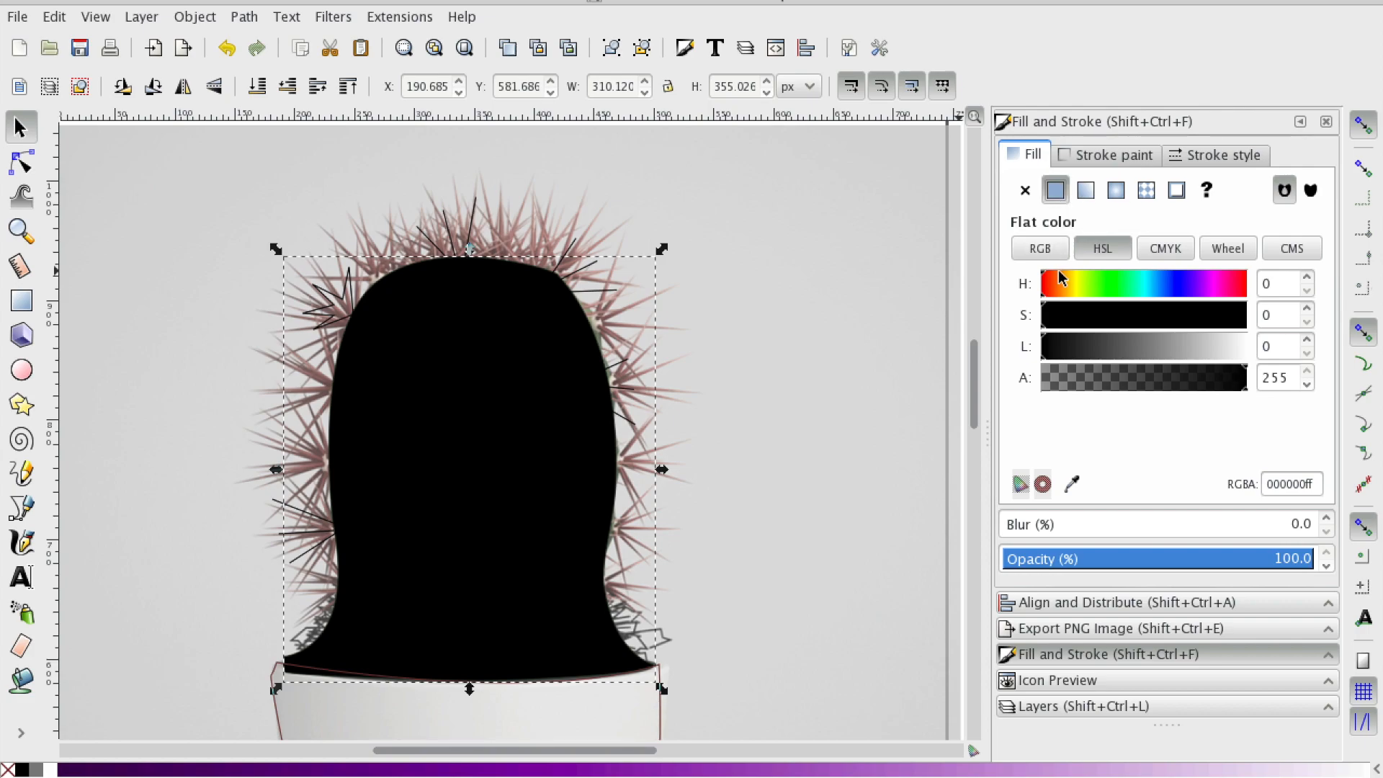
mouse_move(801, 309)
left_mouse_down()
mouse_move(809, 346)
mouse_move(865, 374)
left_mouse_up()
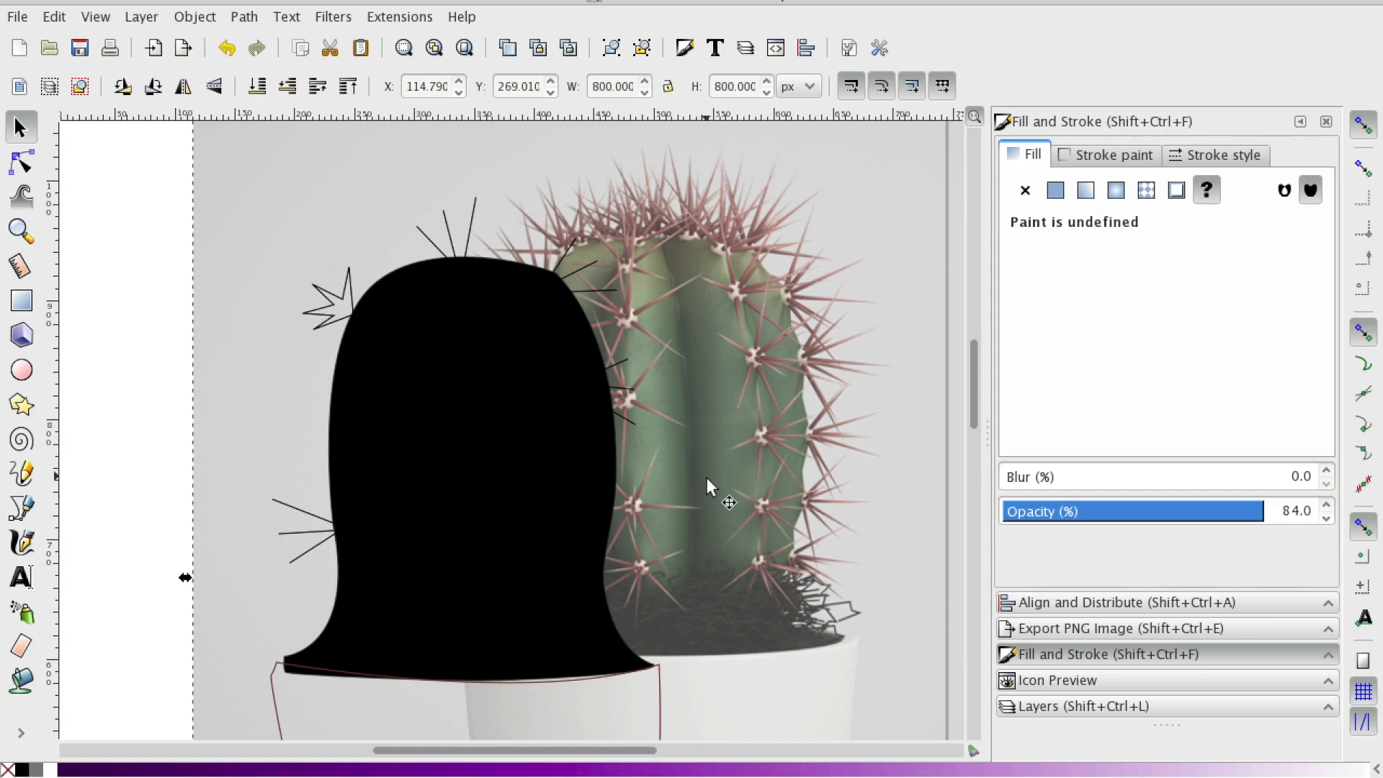
scroll(647, 442, "down", 2)
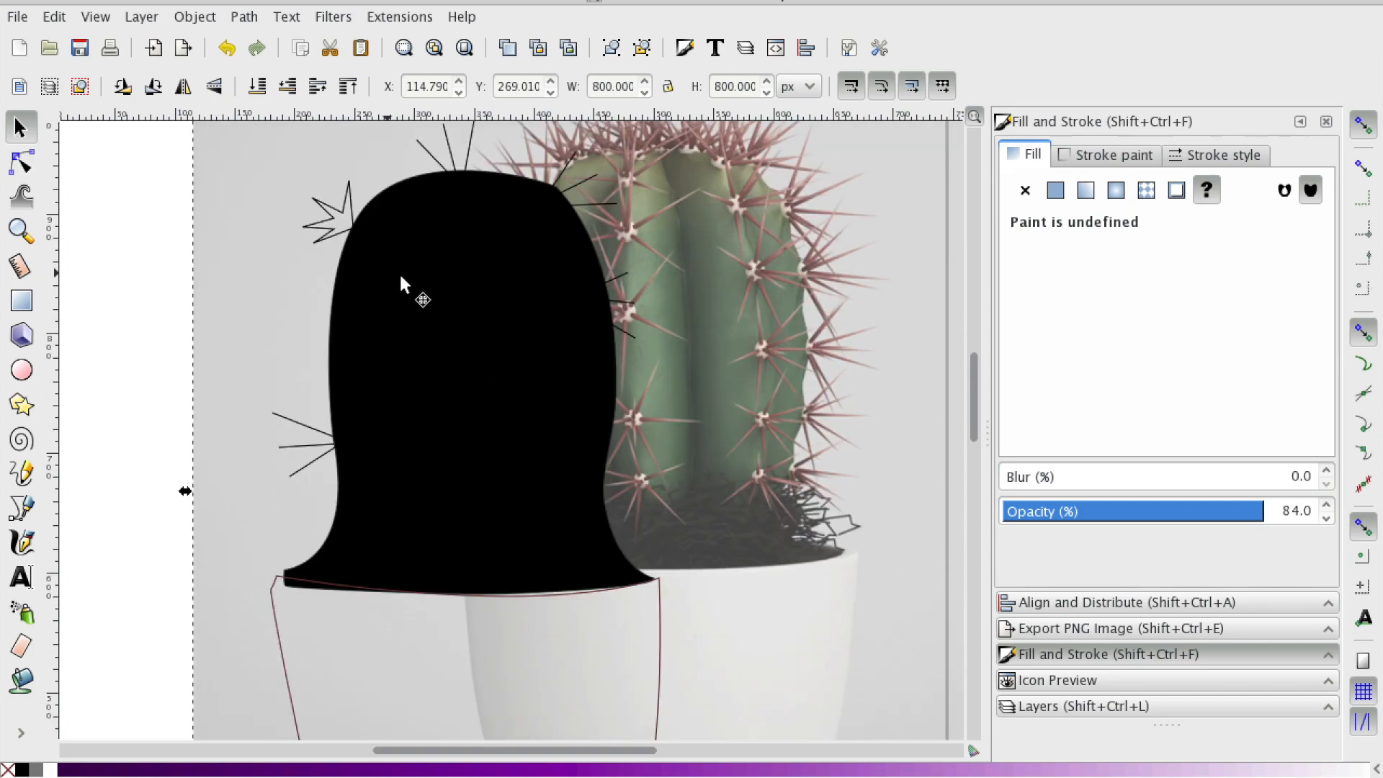
- Sample the photo's green for the cactus body fill and make it fully opaque (alpha 255)
left_click(401, 286)
left_click(1072, 482)
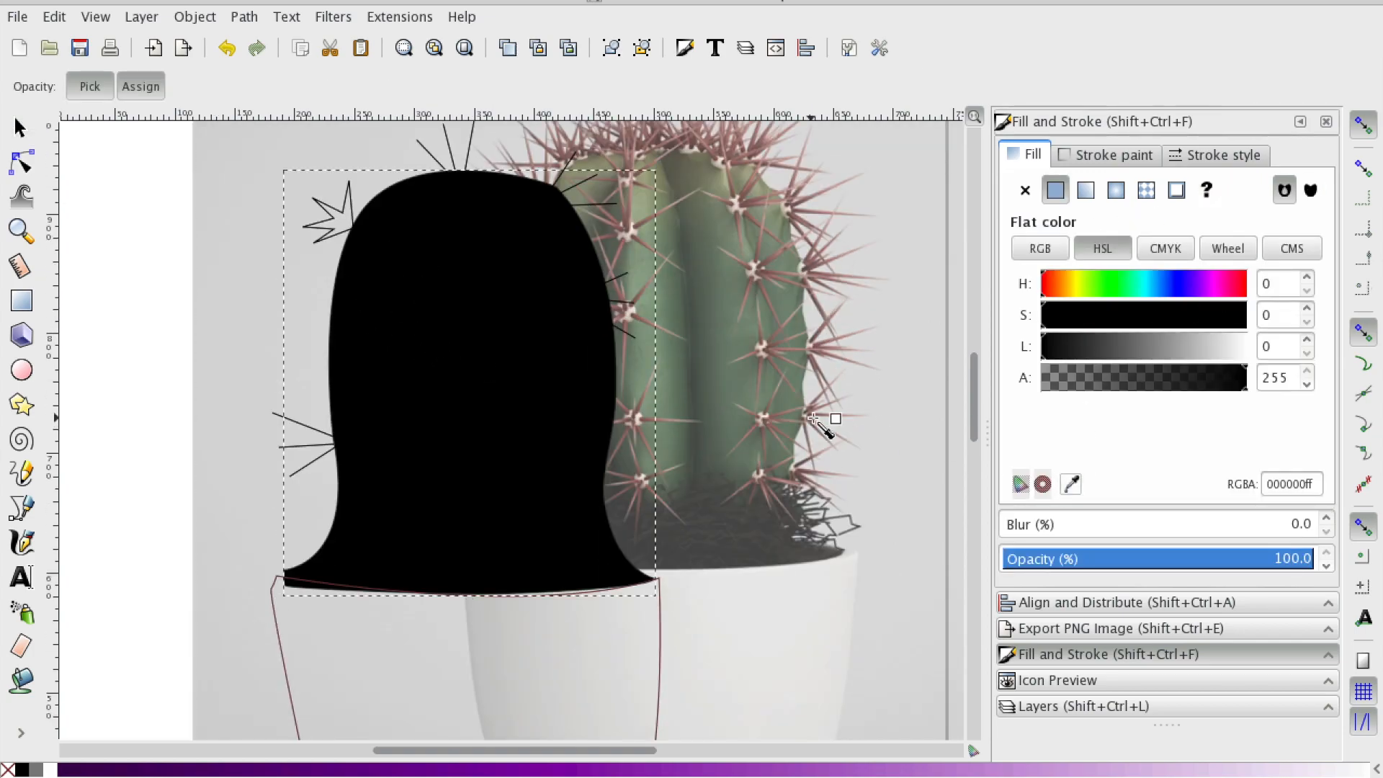
left_click(714, 351)
key("s")
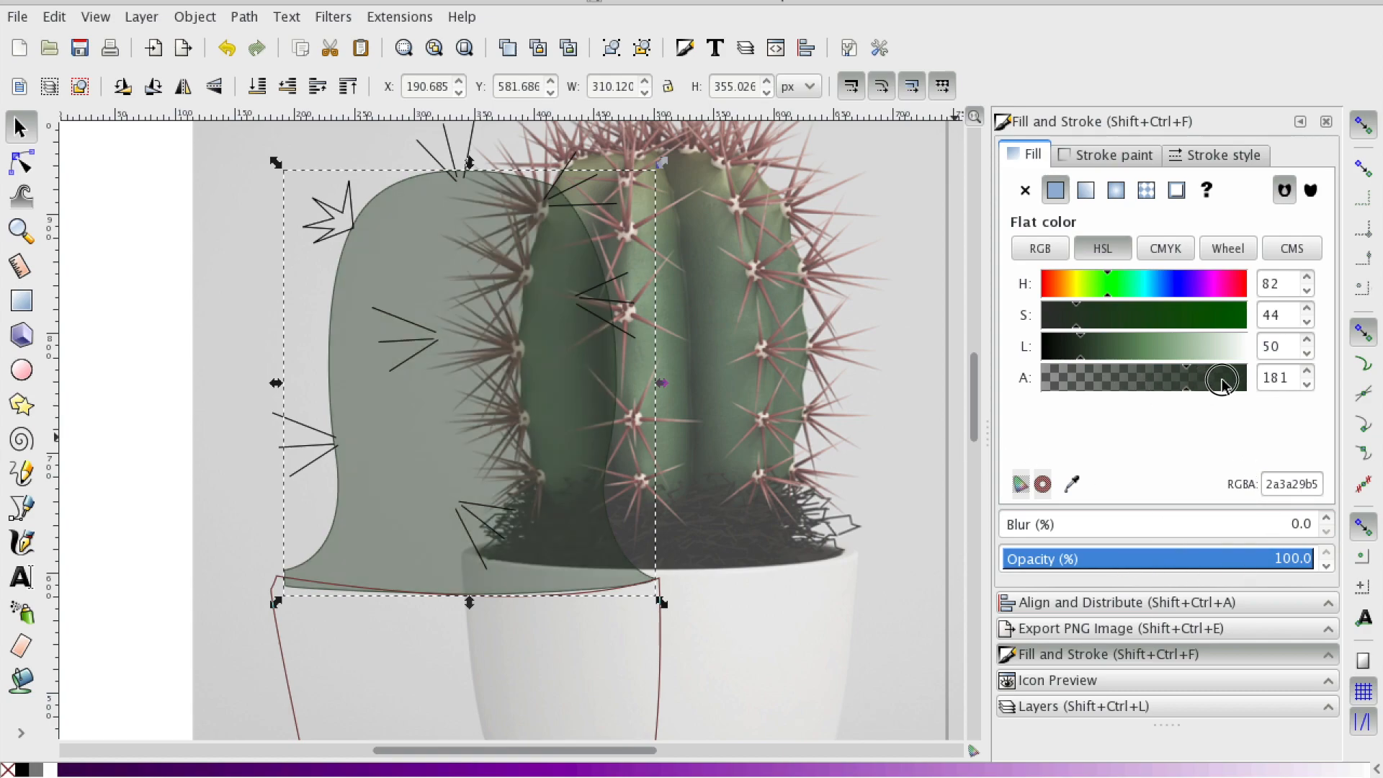
left_click_drag(1187, 377, 1302, 384)
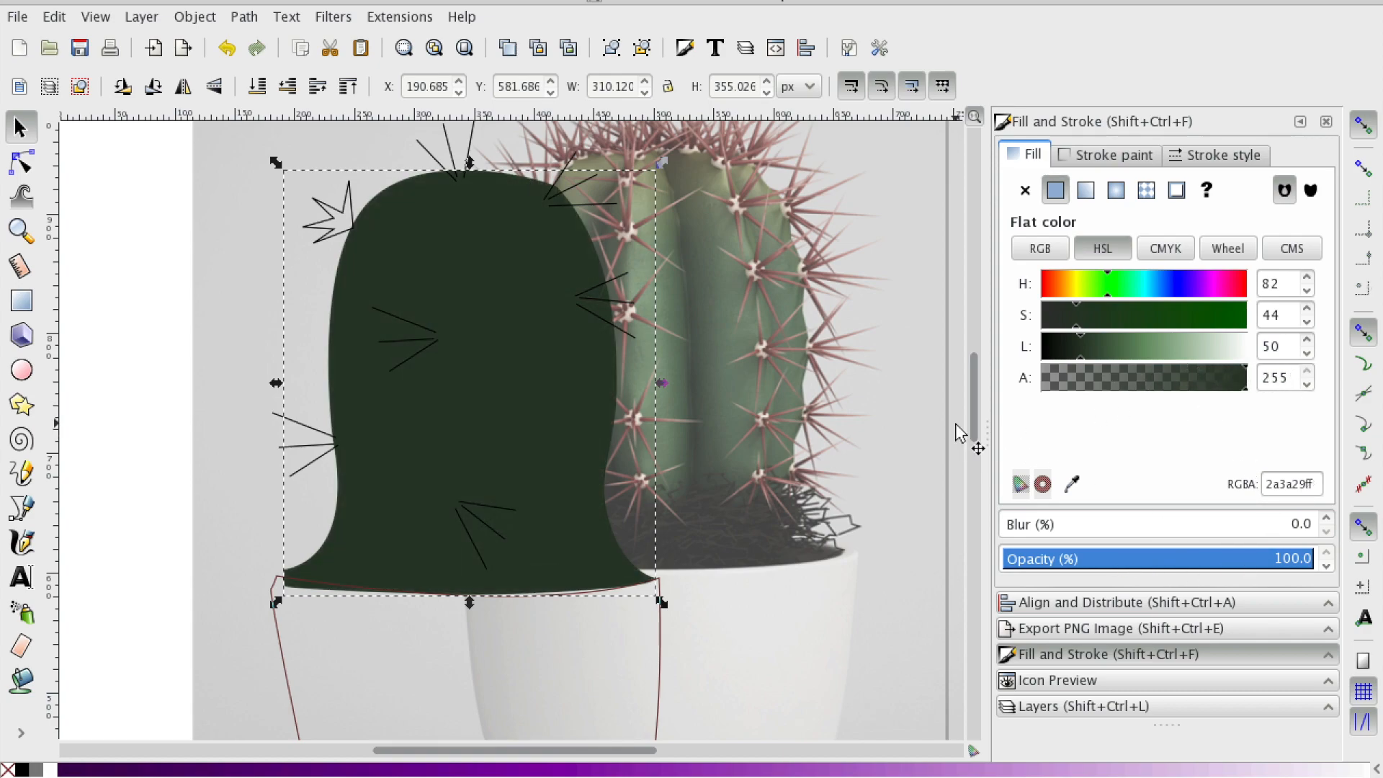
- Brighten the body's green via HSL lightness and saturation to RGBA 54b14eff
left_click(1130, 346)
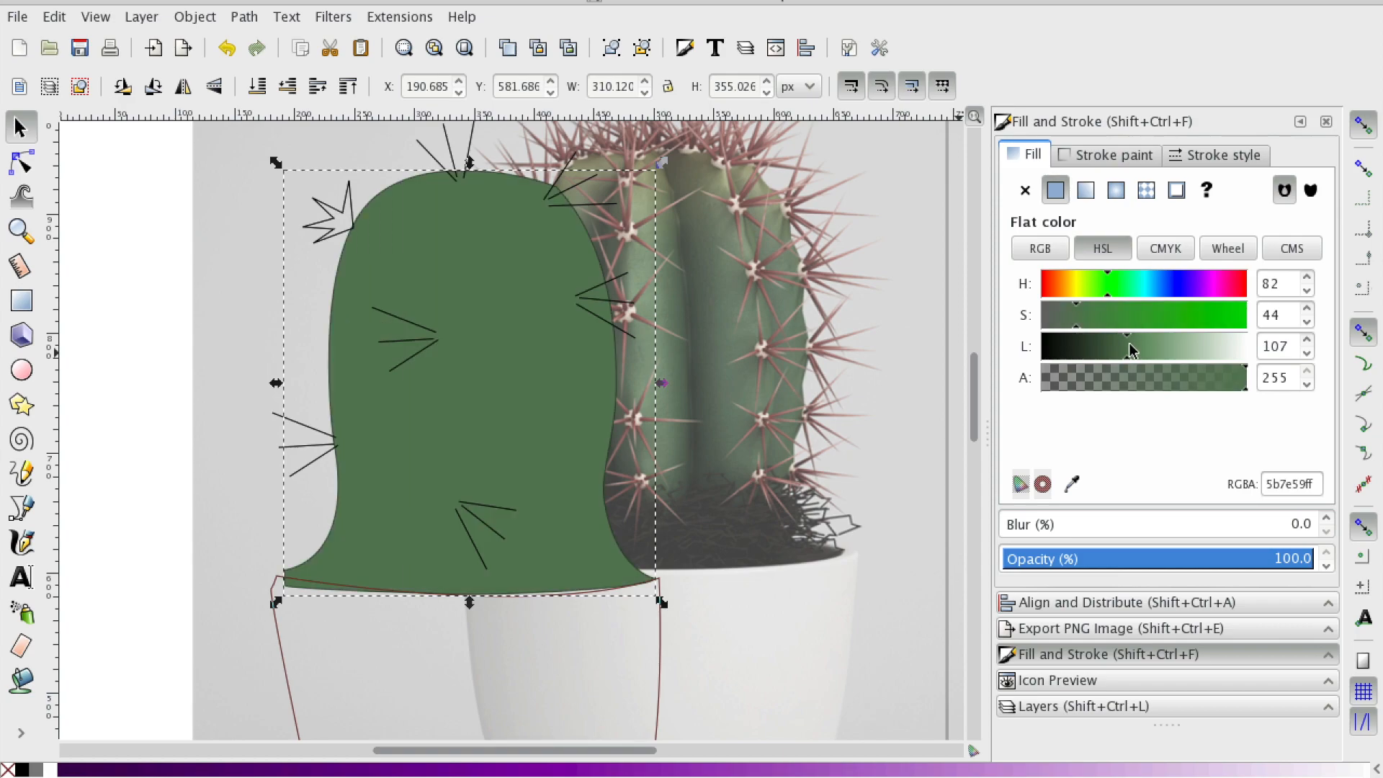
left_click(1143, 345)
left_click(1146, 314)
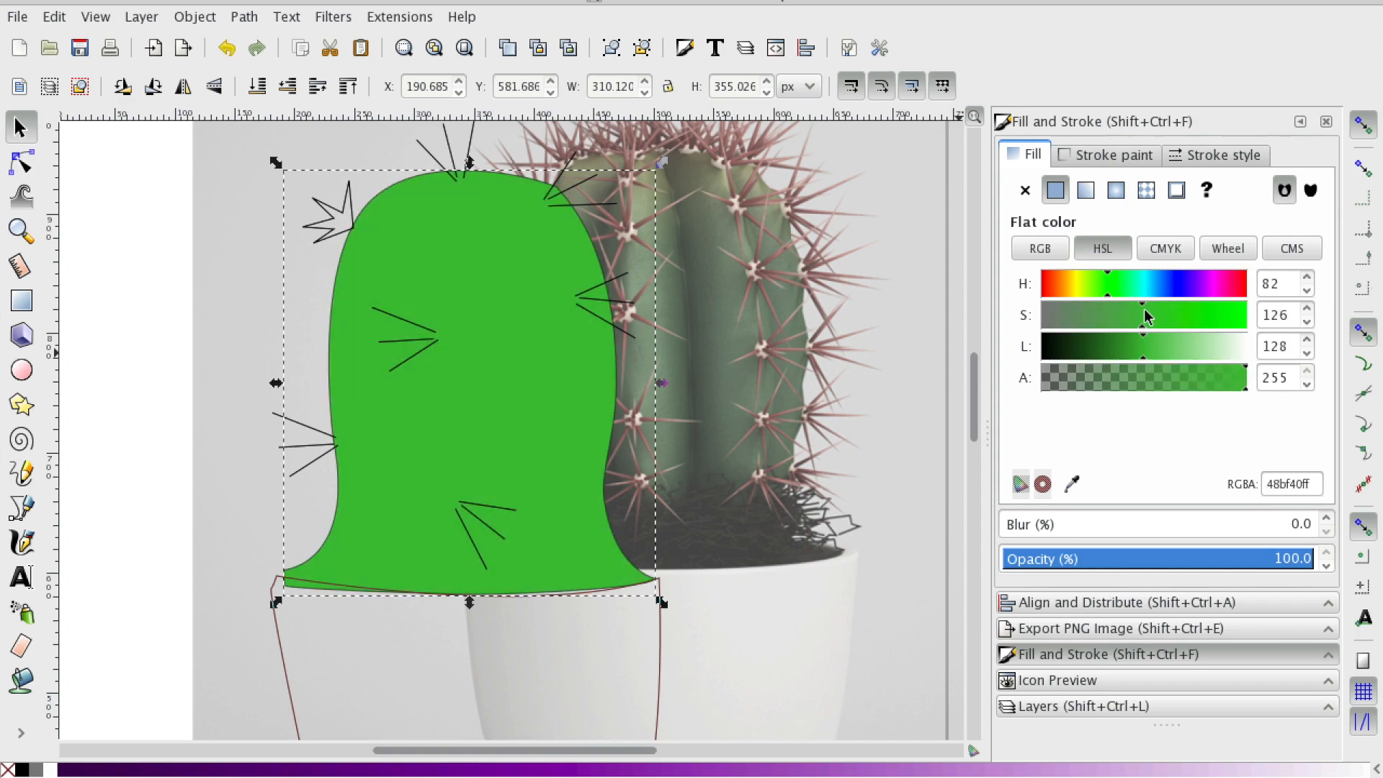
left_click_drag(1147, 314, 1124, 312)
- With the Node tool, pull both bottom corners of the green body inward
key("n")
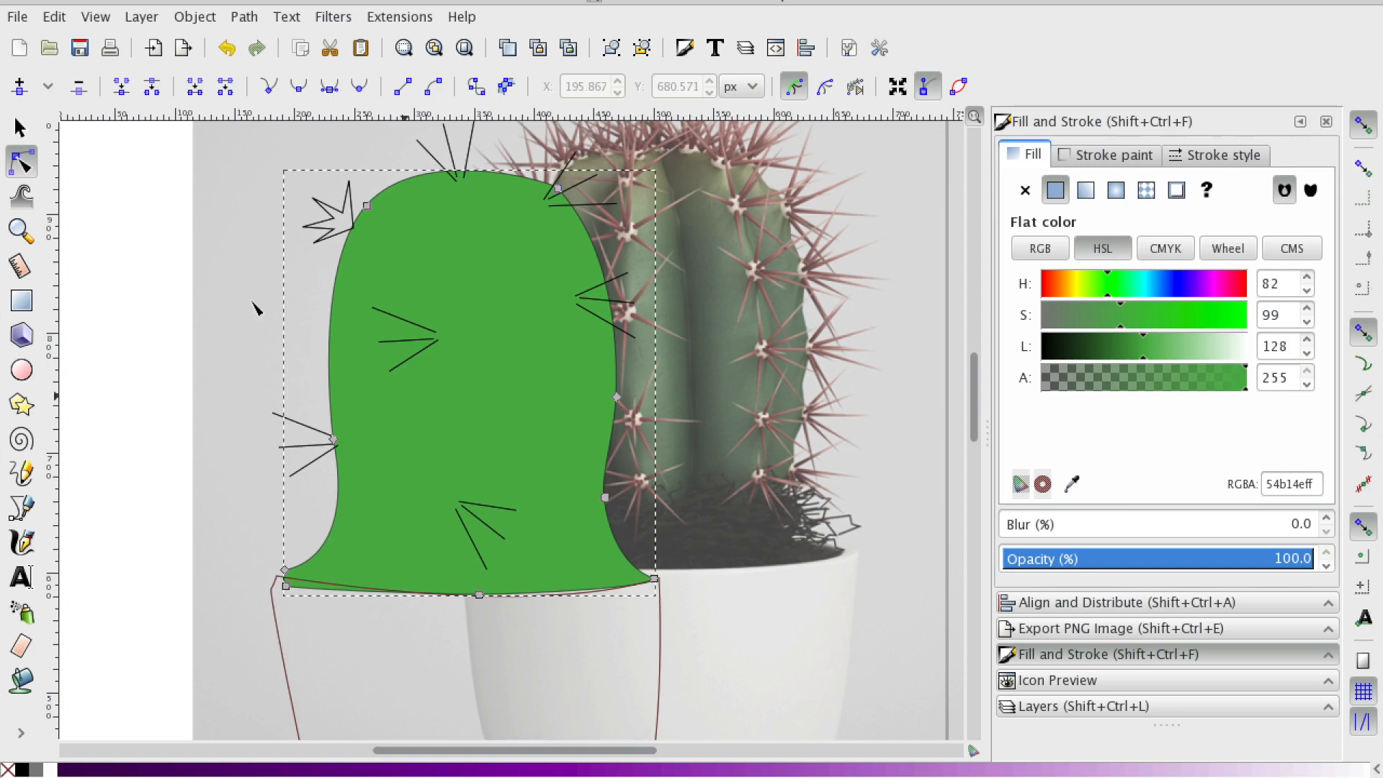
left_click(21, 167)
left_click_drag(655, 581, 627, 586)
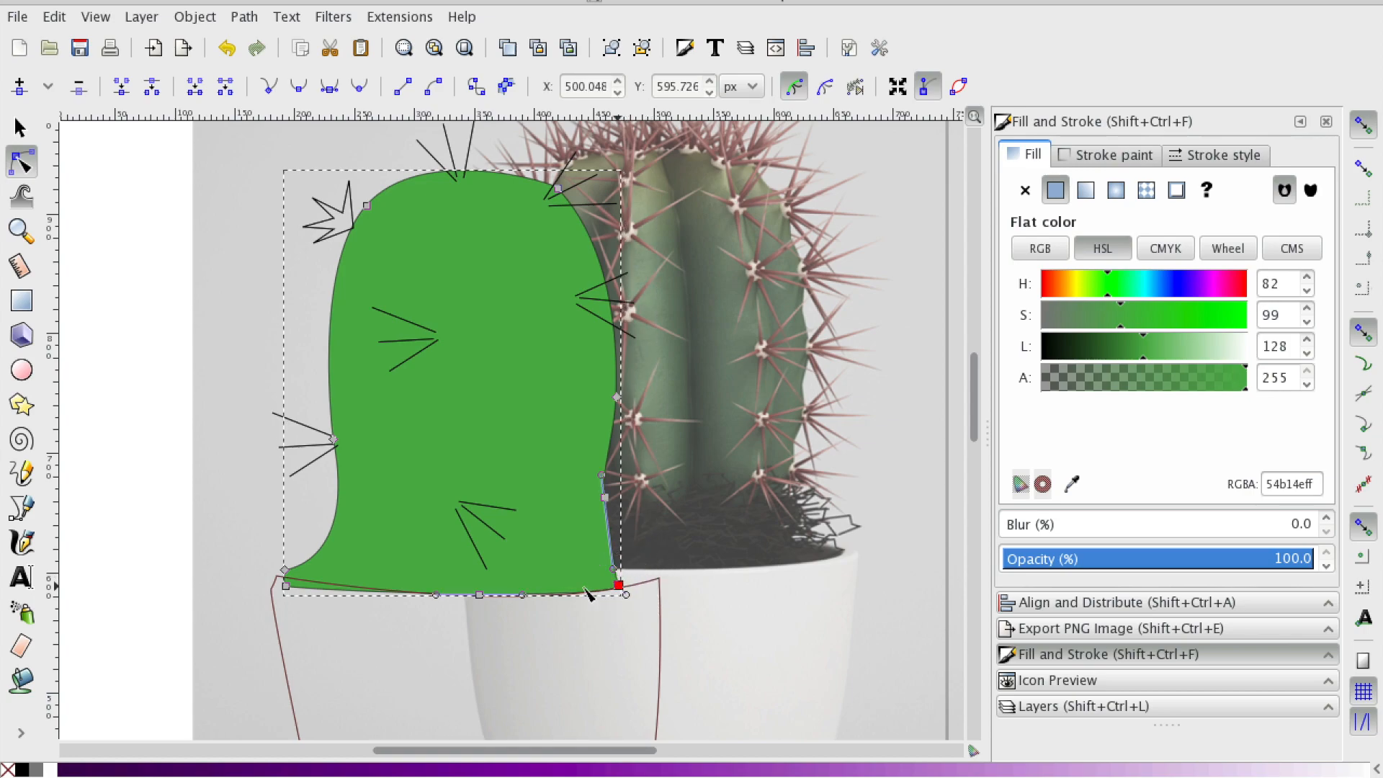
left_click_drag(285, 584, 352, 583)
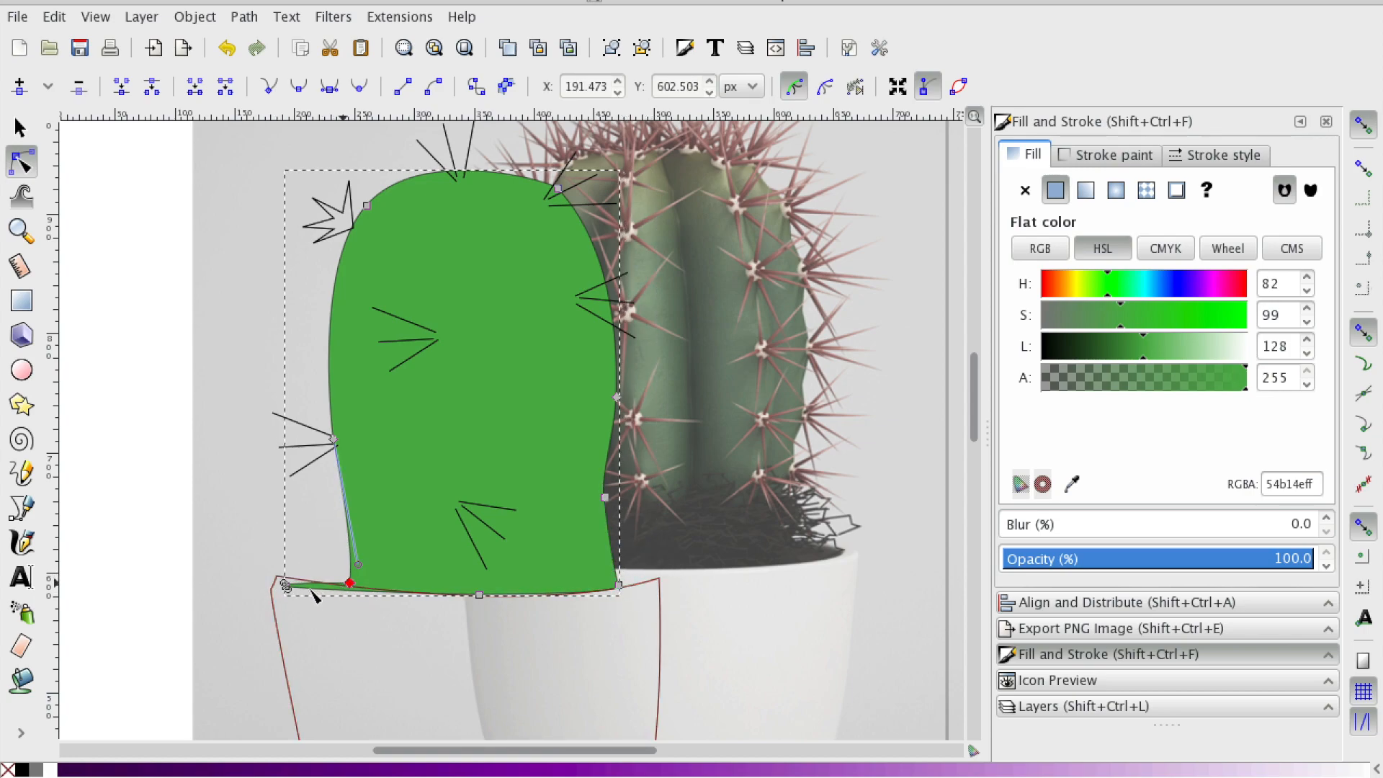
- Zoom in and move the bottom-left corner node right to tidy the base along the pot rim
left_click(287, 591)
key("z")
left_click(292, 592)
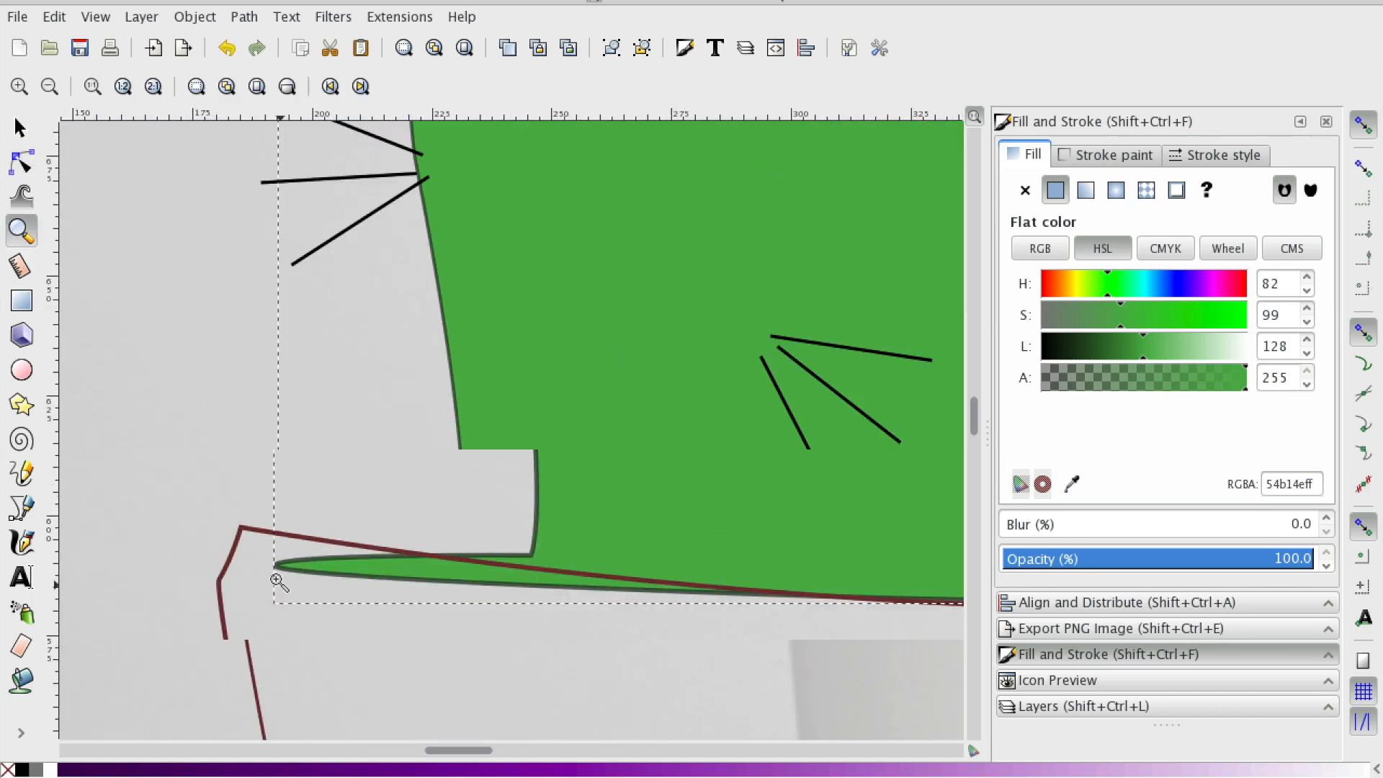
left_click(284, 574)
left_click(20, 130)
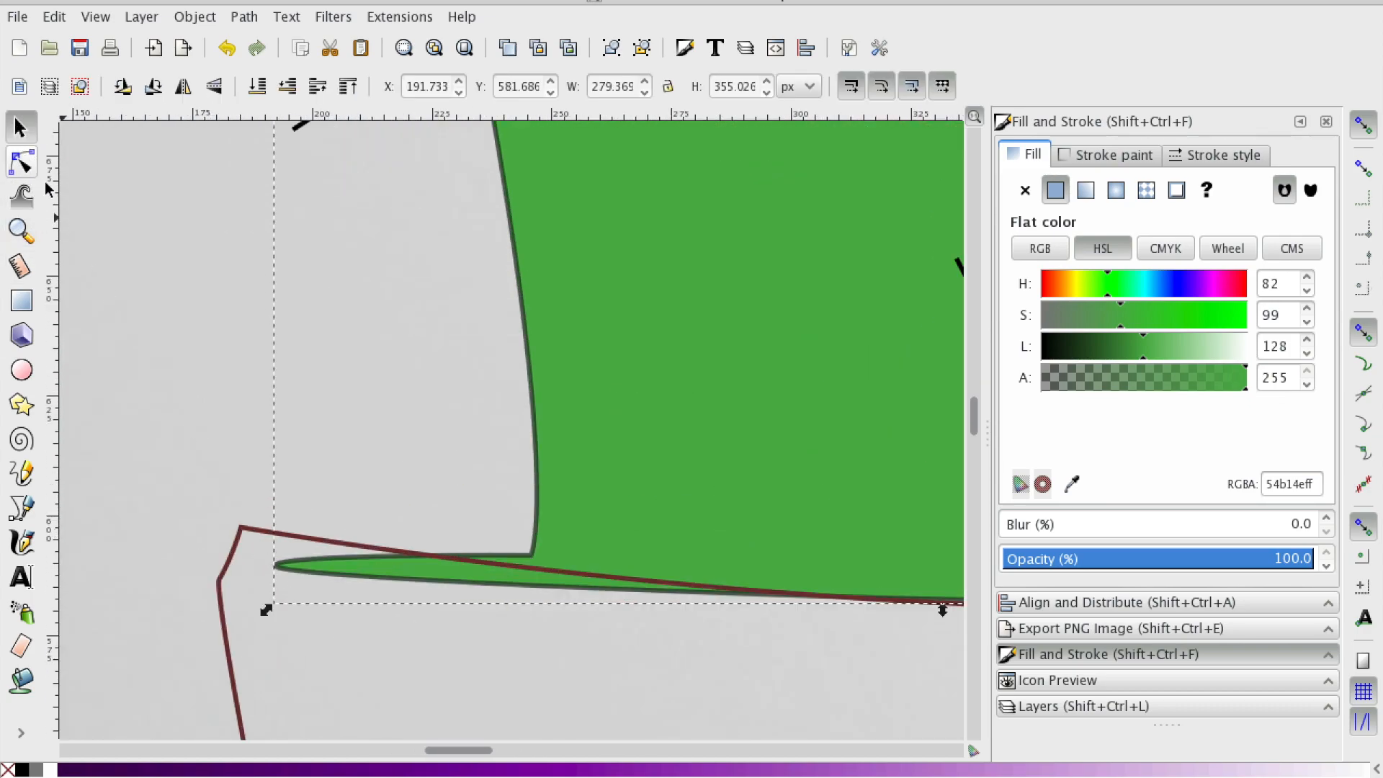
left_click(21, 162)
left_click(279, 568)
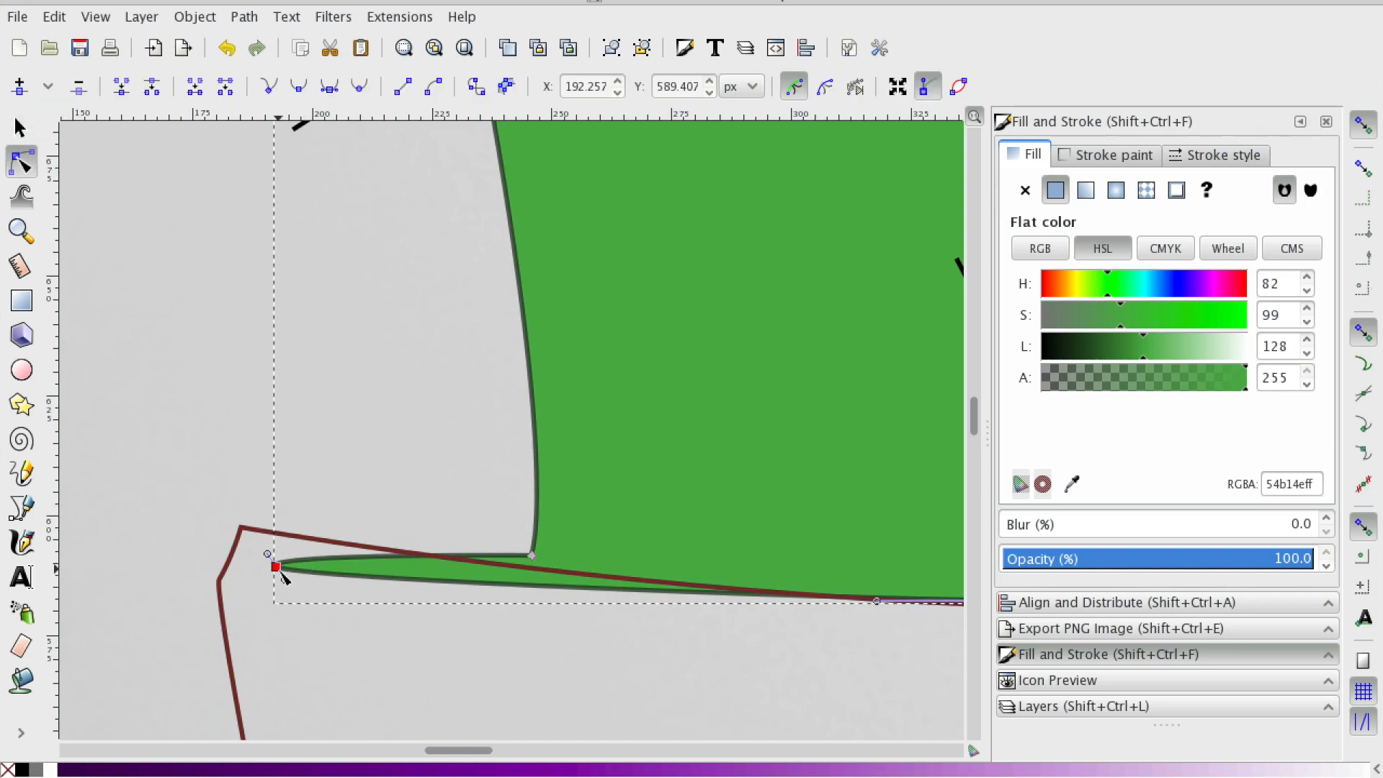
left_click_drag(278, 568, 481, 587)
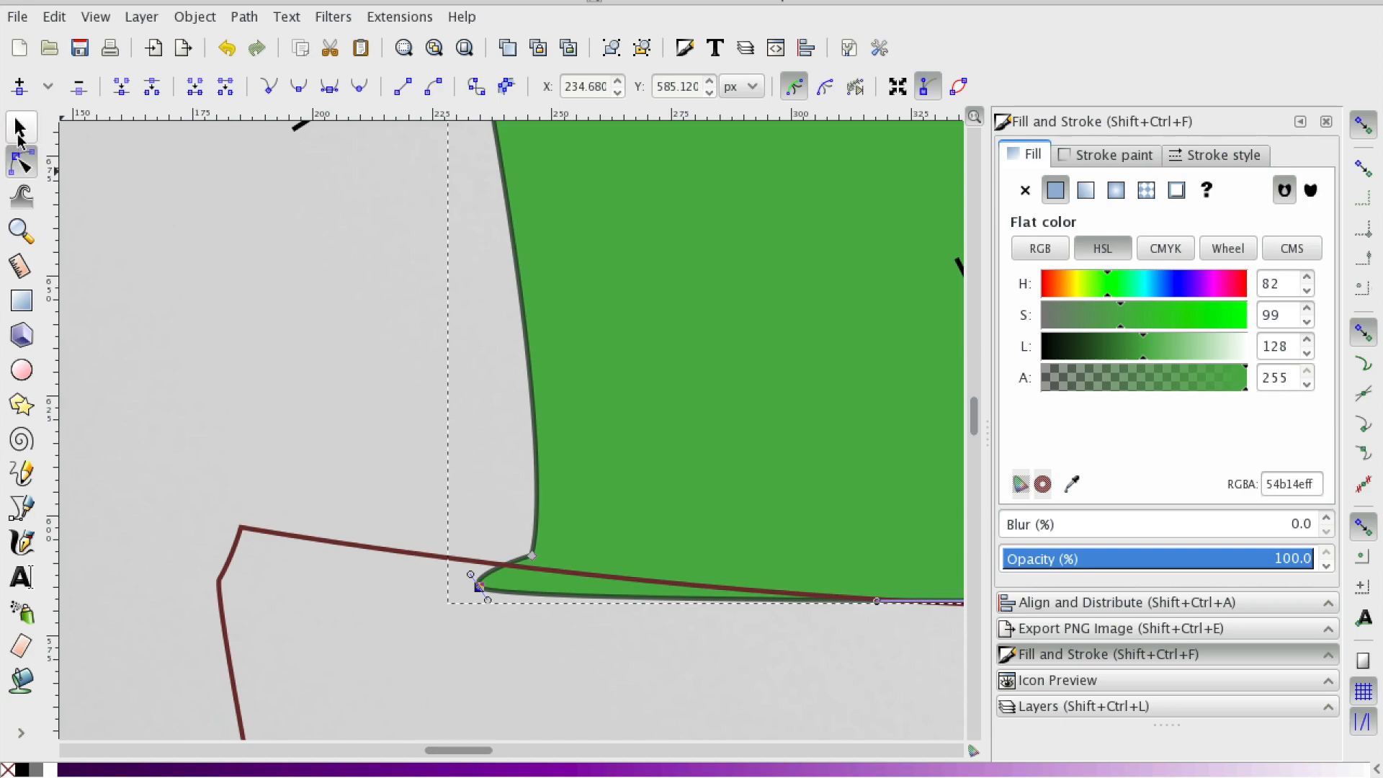
- Zoom out and back in to check the body's base and the lower pot
left_click(22, 230)
left_click(313, 397, "shift")
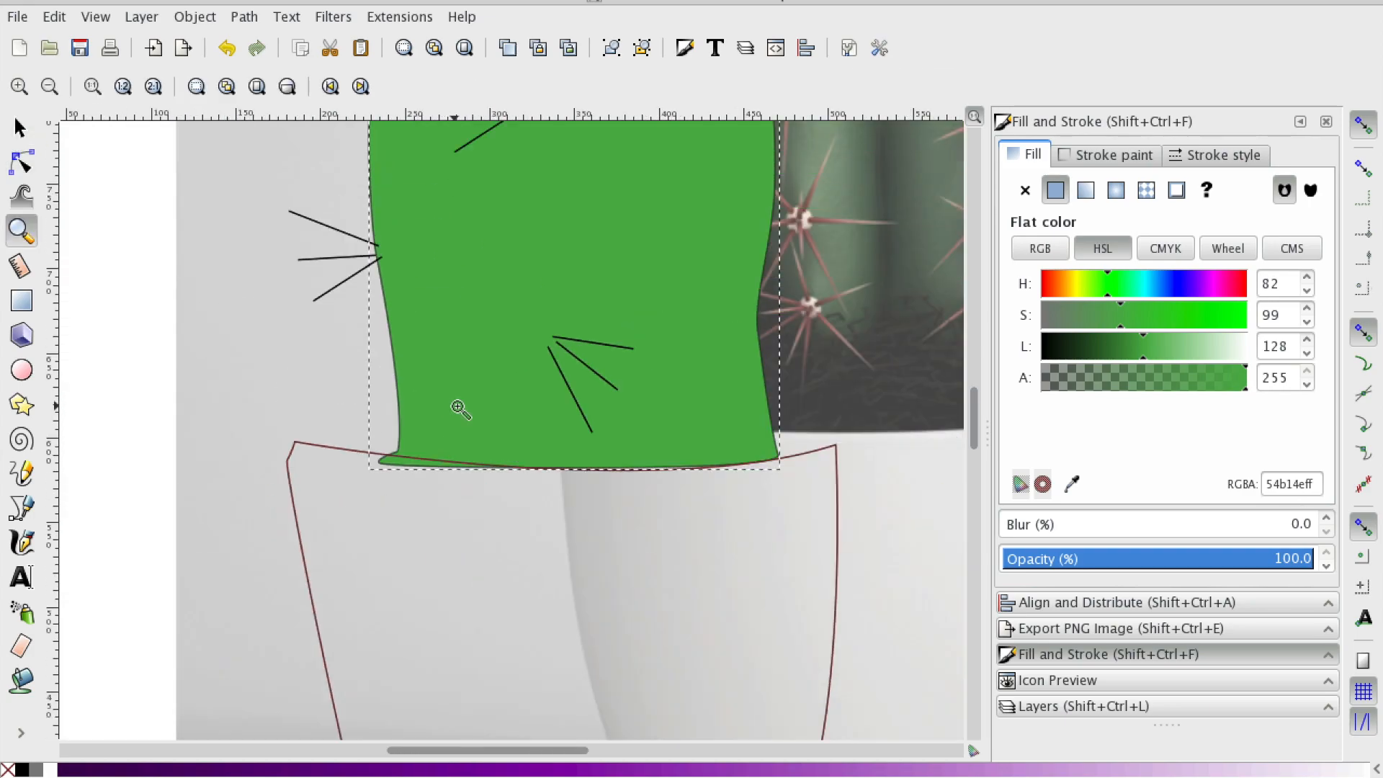
left_click(459, 406)
left_click(464, 393, "shift")
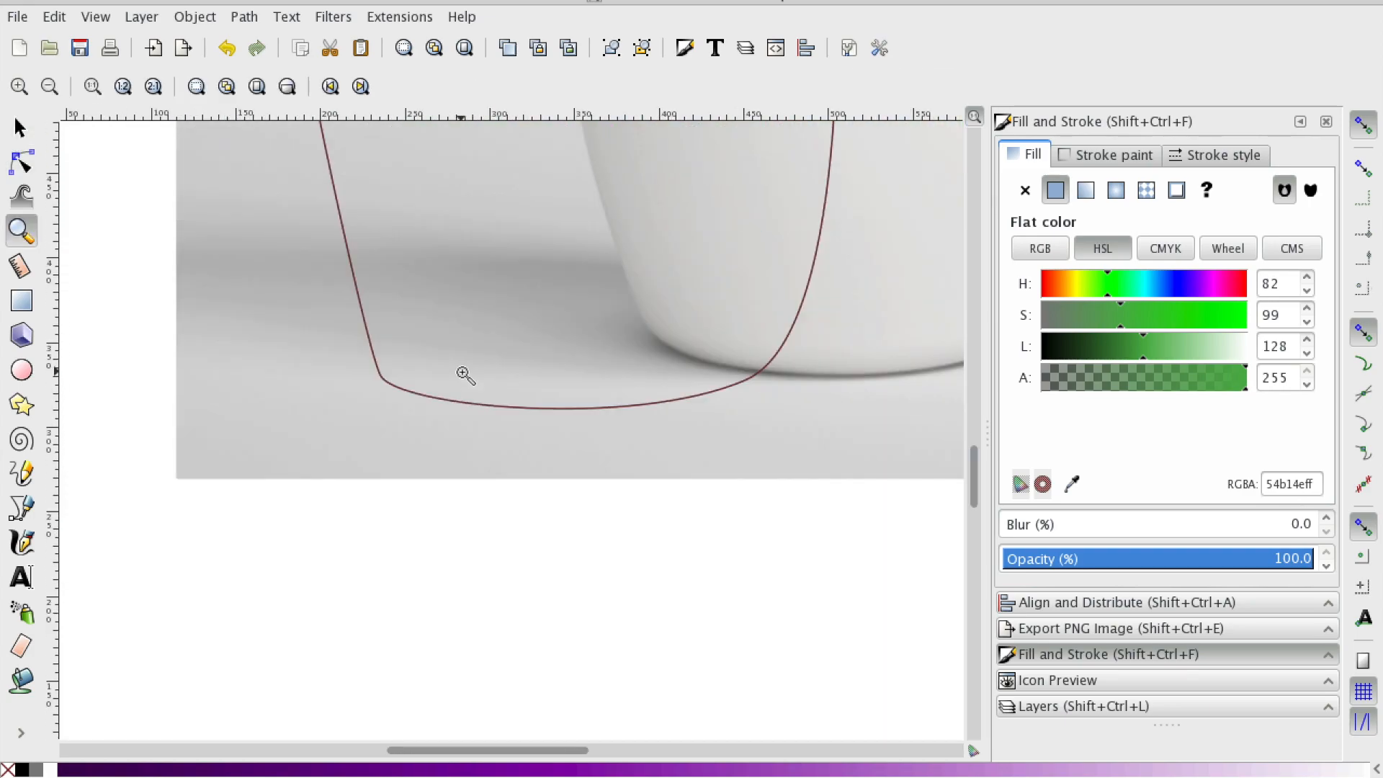
scroll(465, 369, "up", 5)
scroll(465, 370, "down", 2)
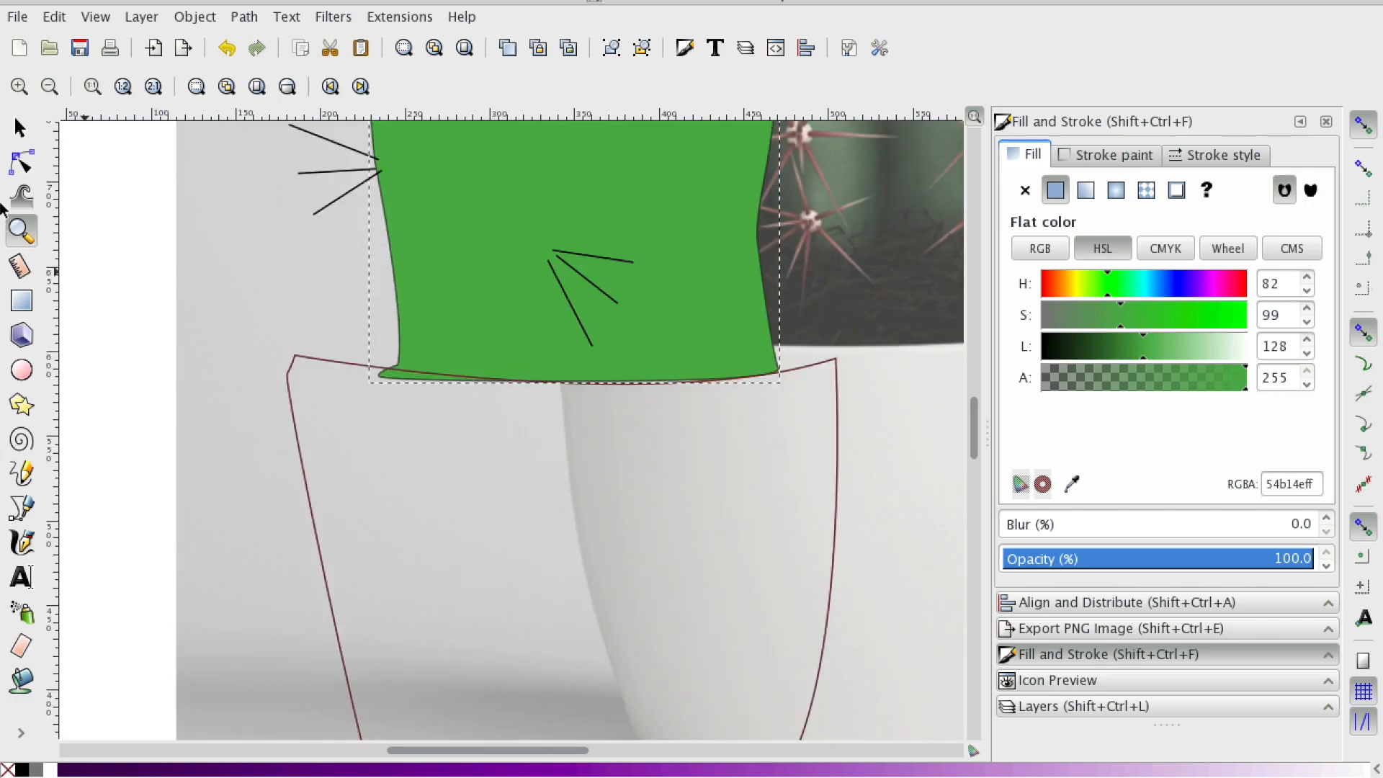
- Give the pot outline a flat fill of light grey sampled from the photo
left_click(20, 128)
left_click(818, 356)
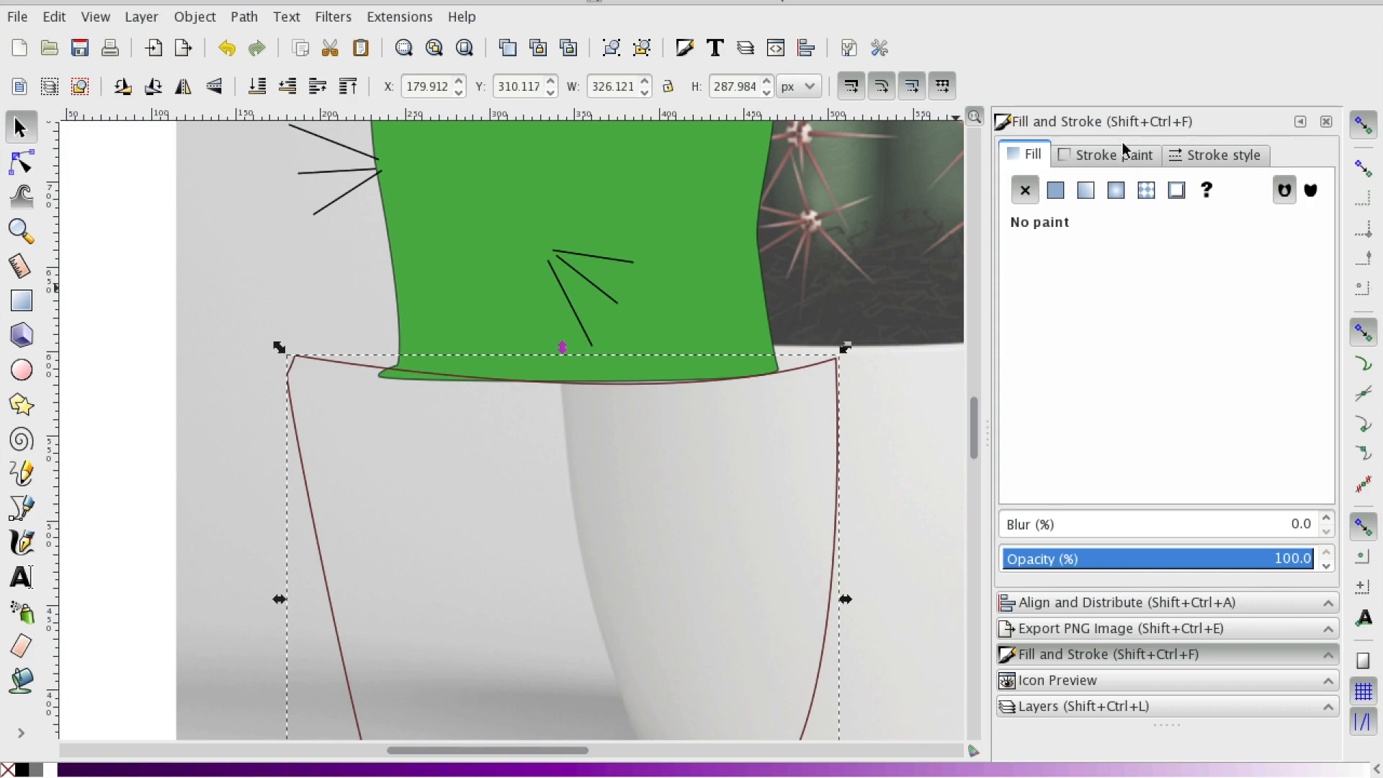
left_click(1056, 191)
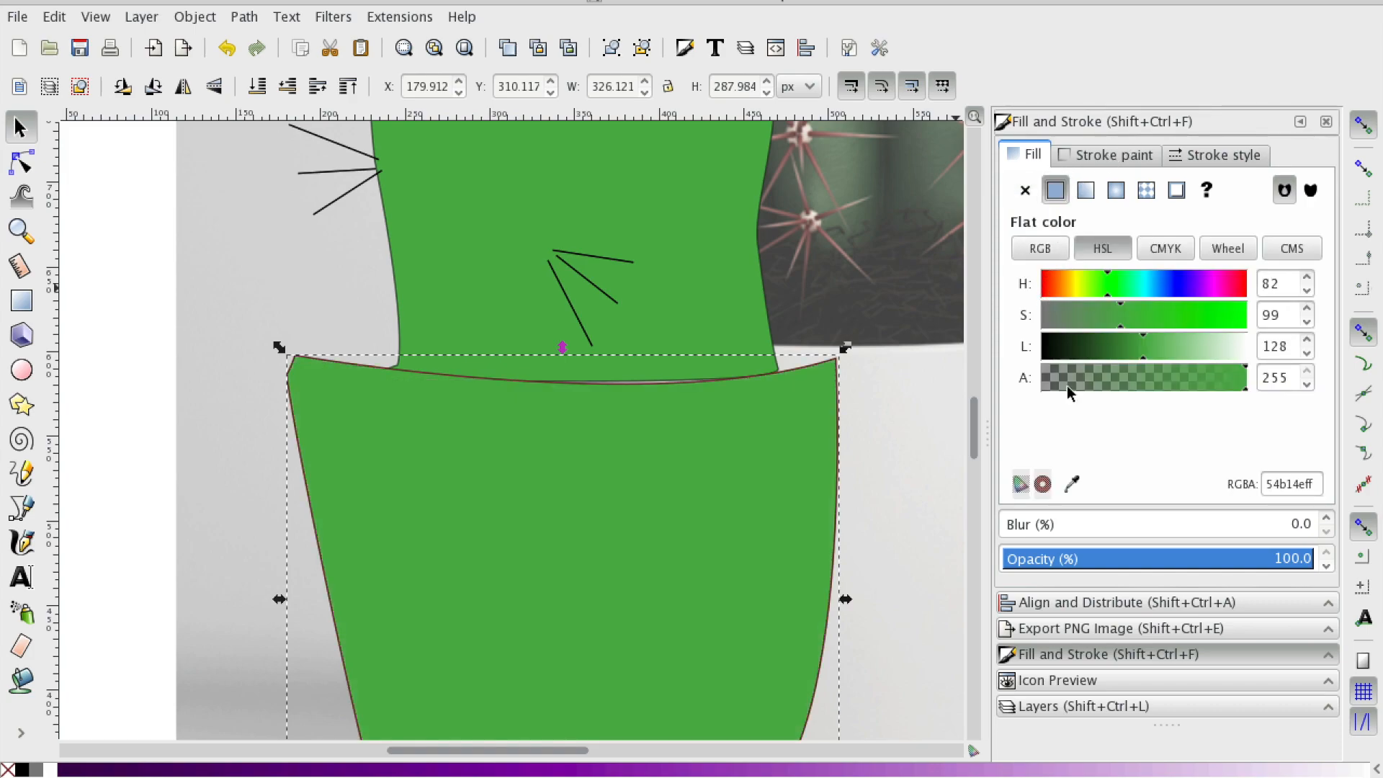
left_click(1073, 483)
left_click(907, 397)
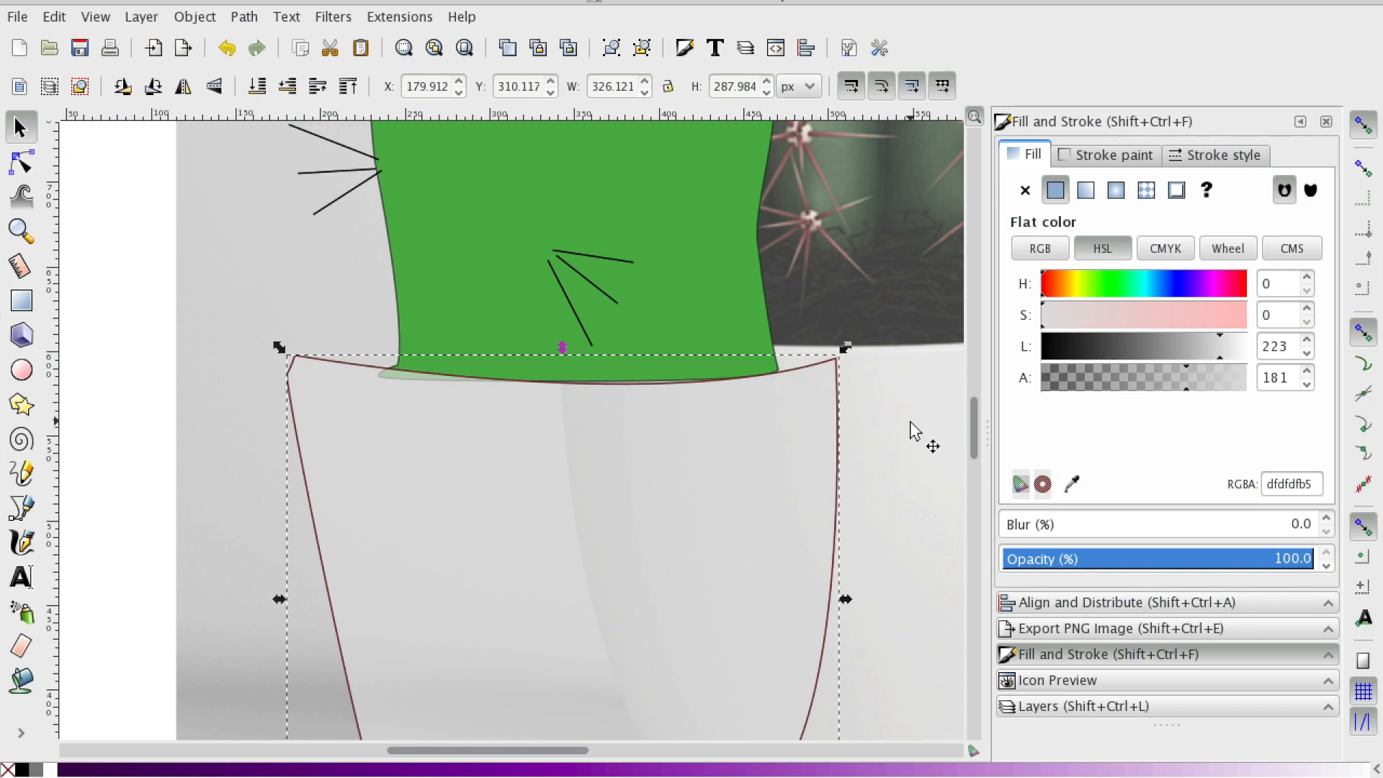
- Widen the pot's top-right rim corner and make its grey fill fully opaque (alpha 255)
left_click(26, 162)
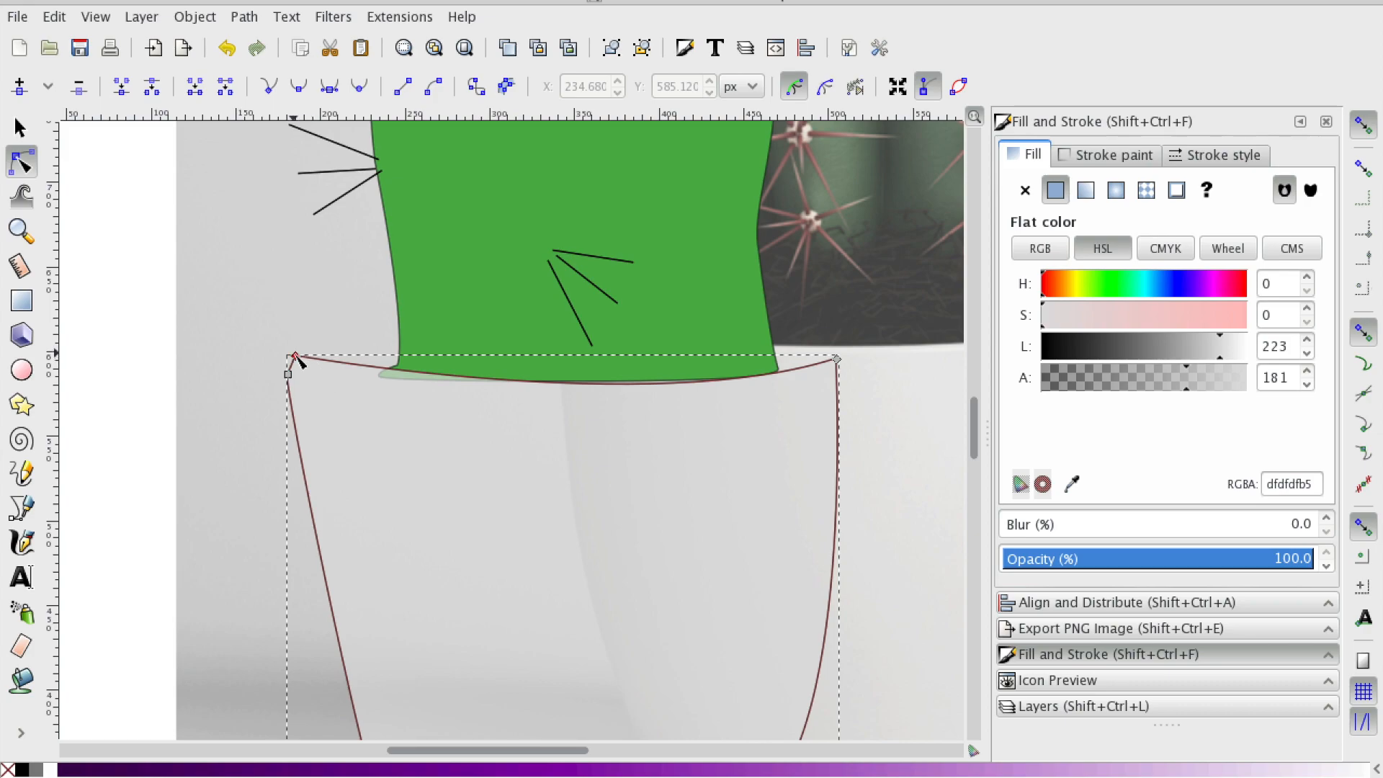
left_click_drag(295, 357, 335, 360)
left_click(840, 365)
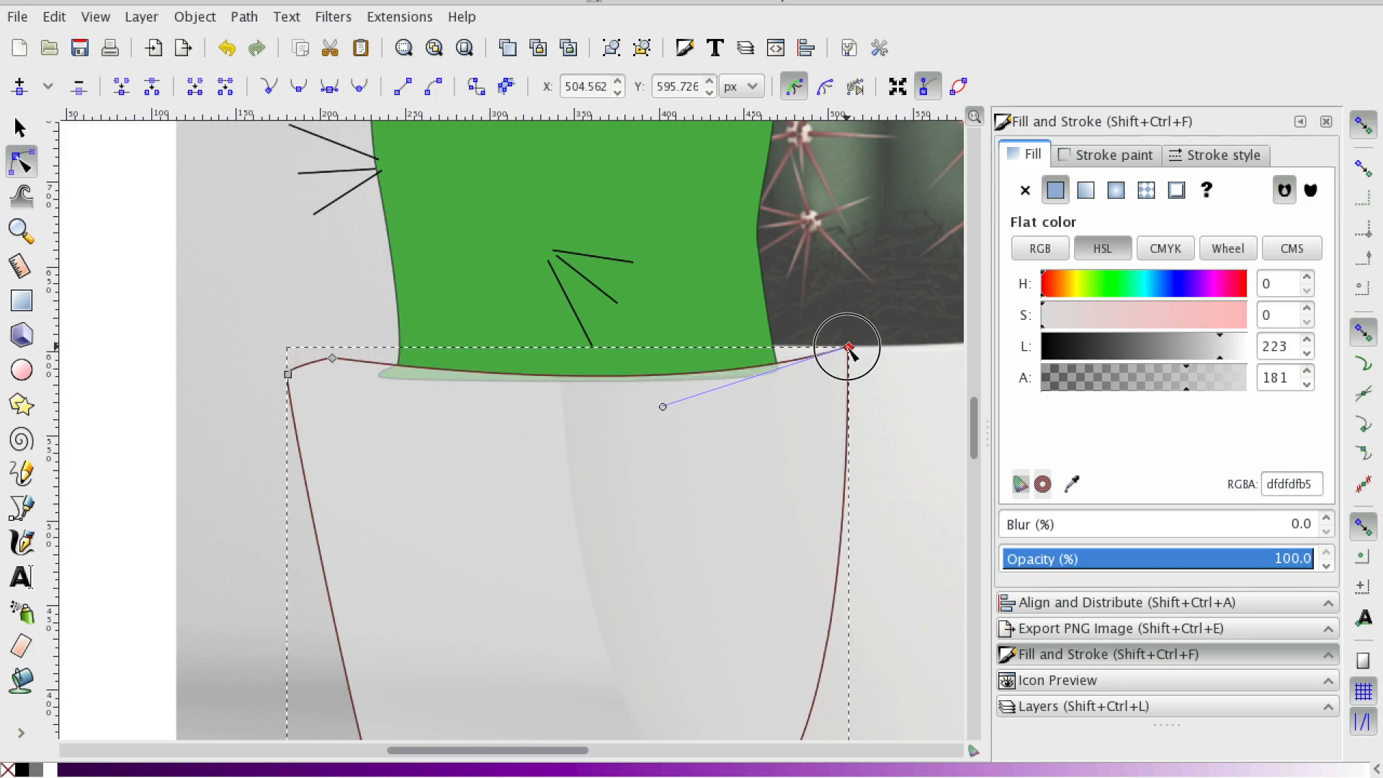
scroll(757, 454, "down", 5)
left_click(375, 449)
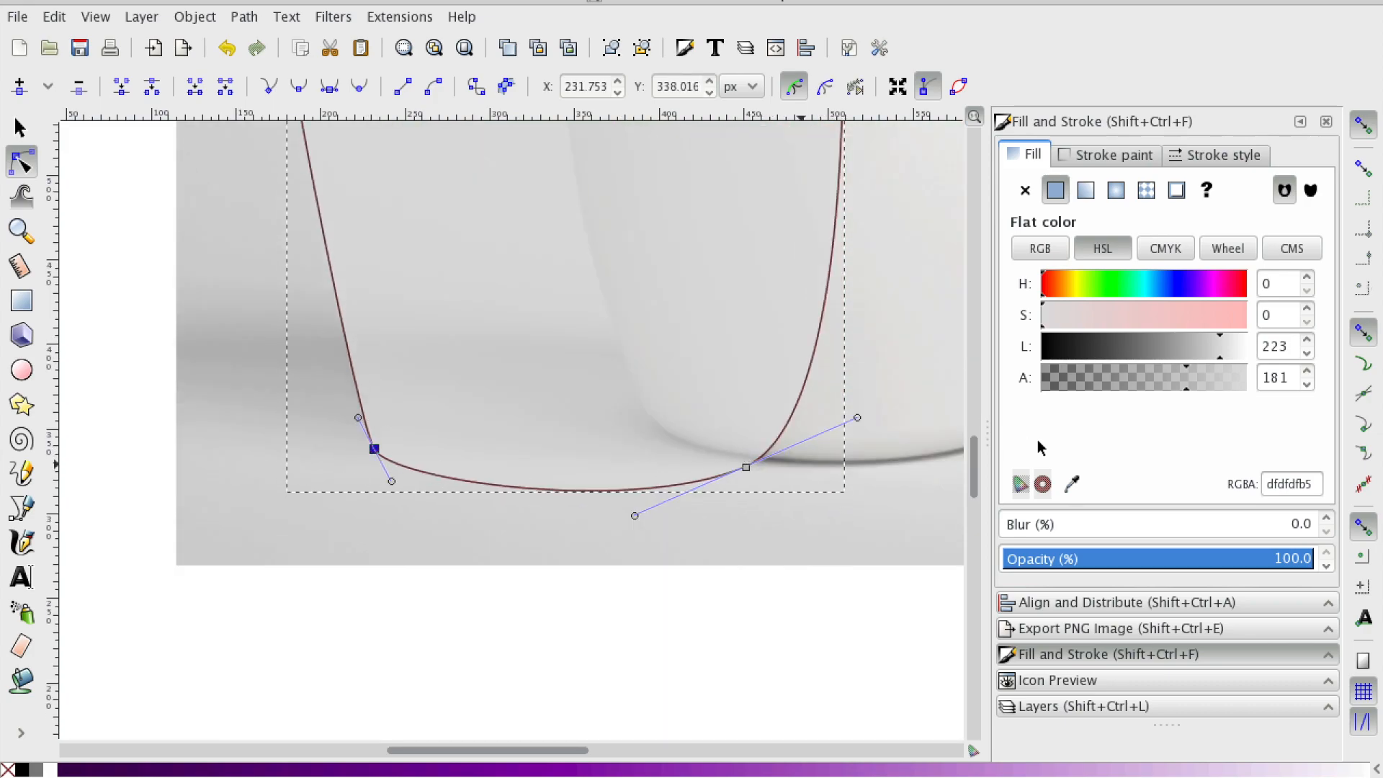
left_click_drag(1188, 379, 1291, 389)
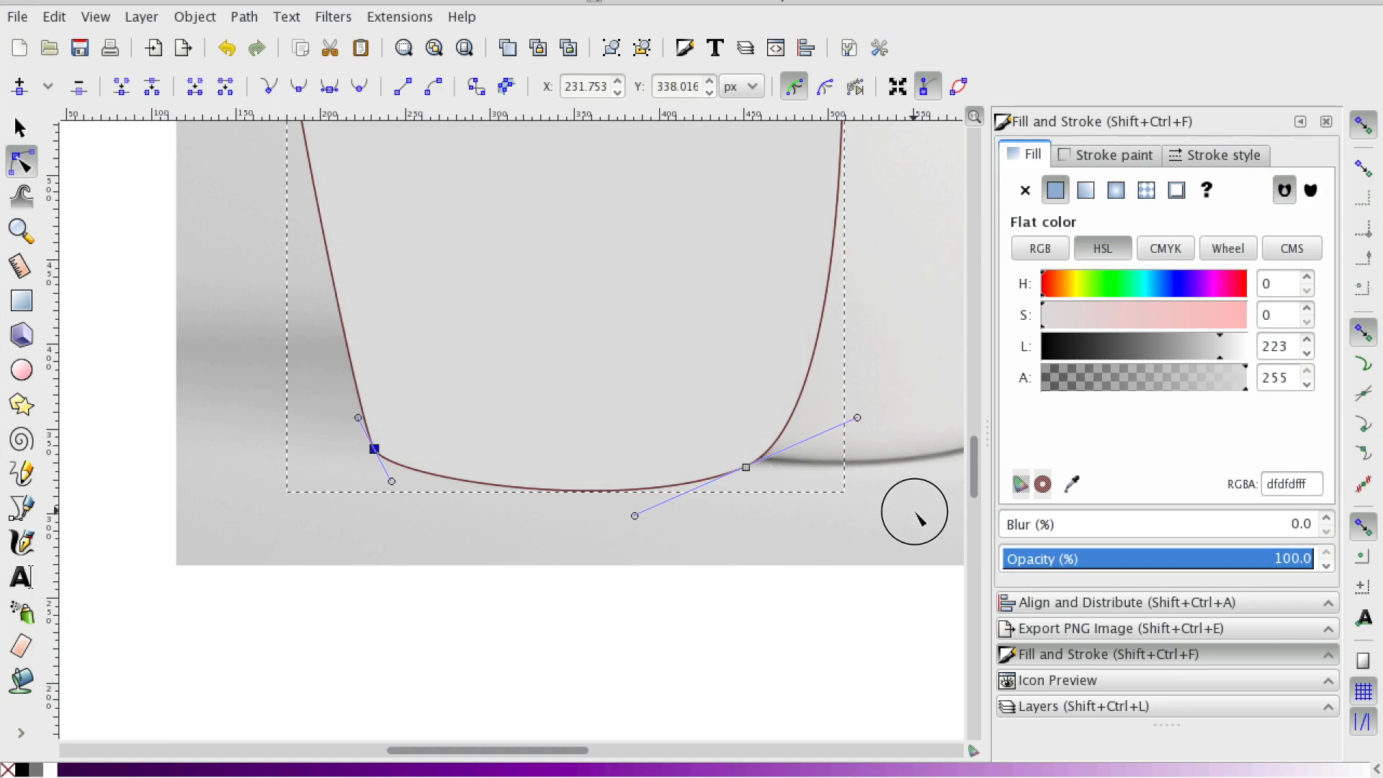
left_click(917, 513)
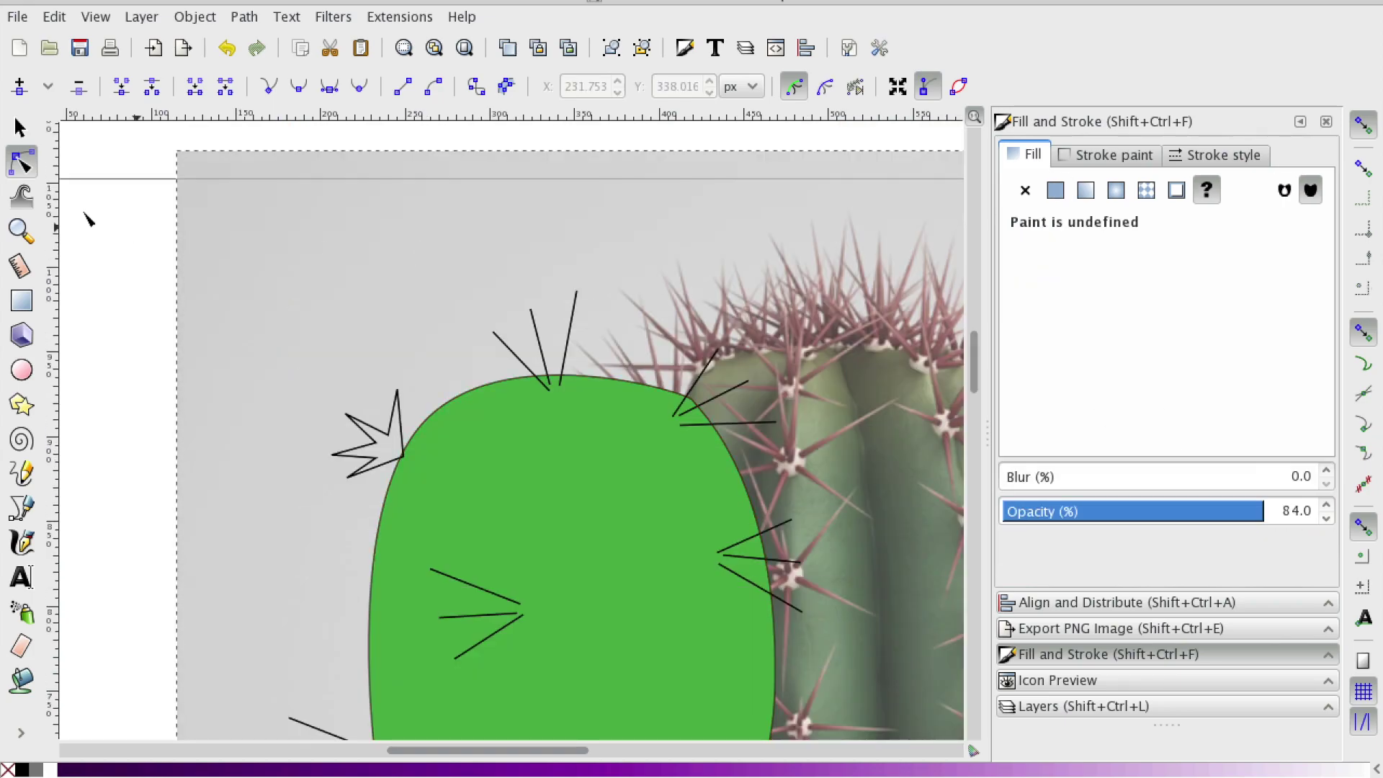
- Select the green cactus body and zoom out to see the whole drawing and photo
left_click(20, 127)
scroll(454, 375, "down", 4)
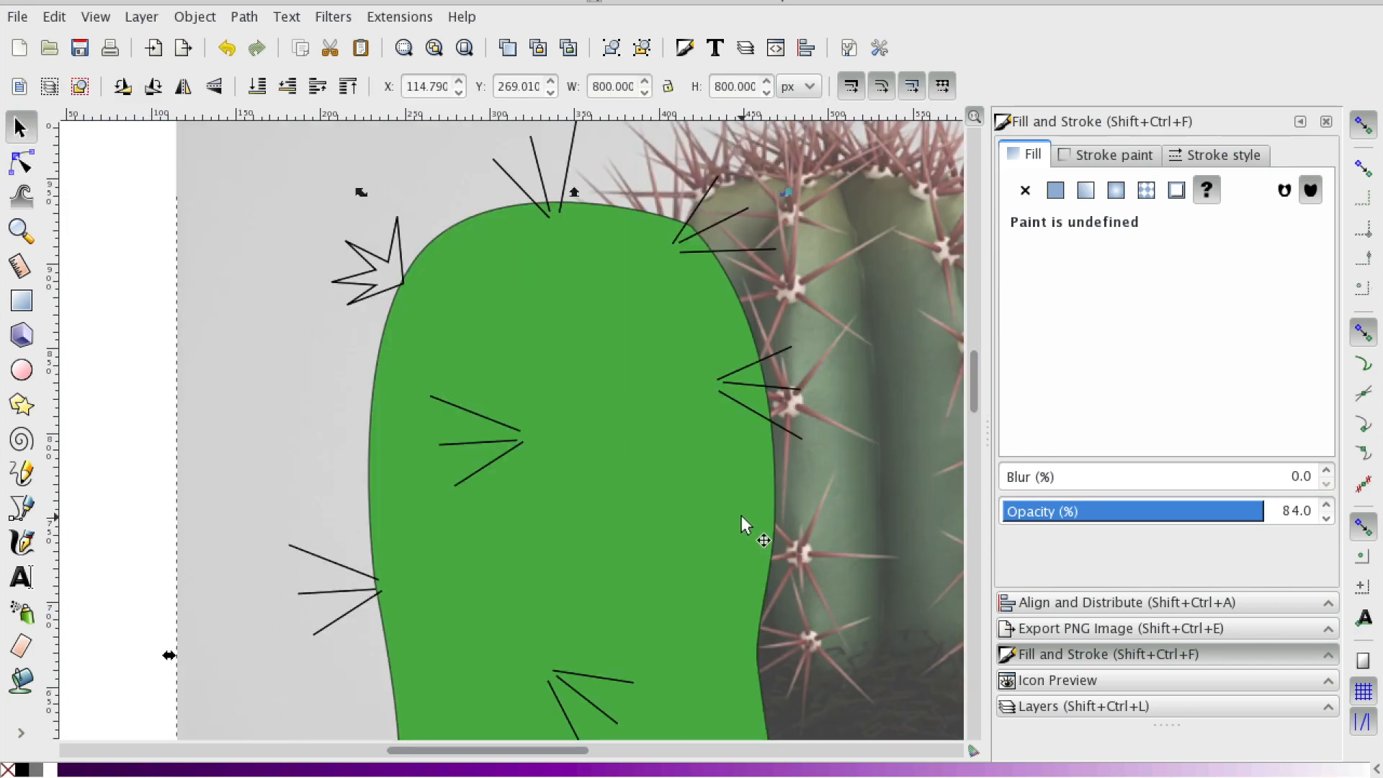
scroll(741, 515, "down", 5)
left_click(735, 492)
scroll(736, 492, "down", 3)
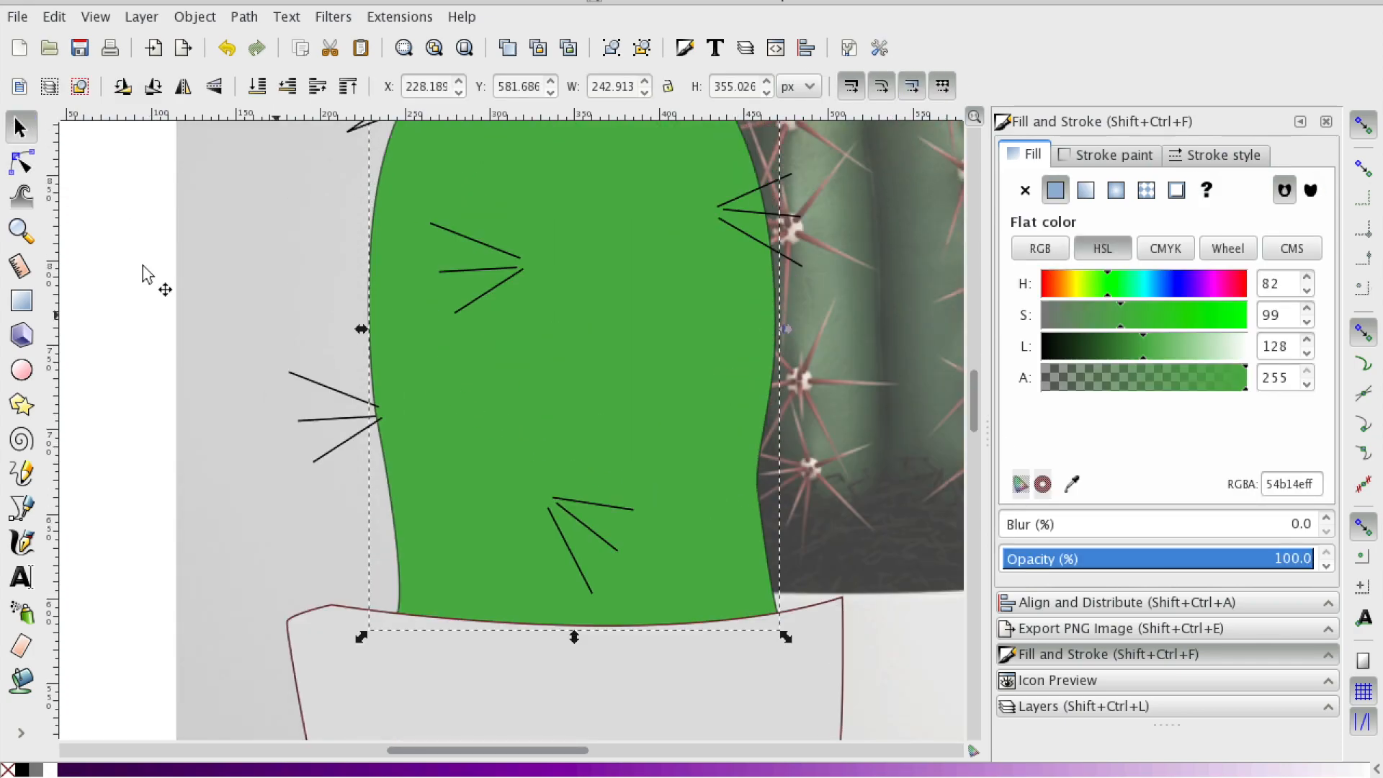
left_click(21, 231)
left_click(424, 452, "shift")
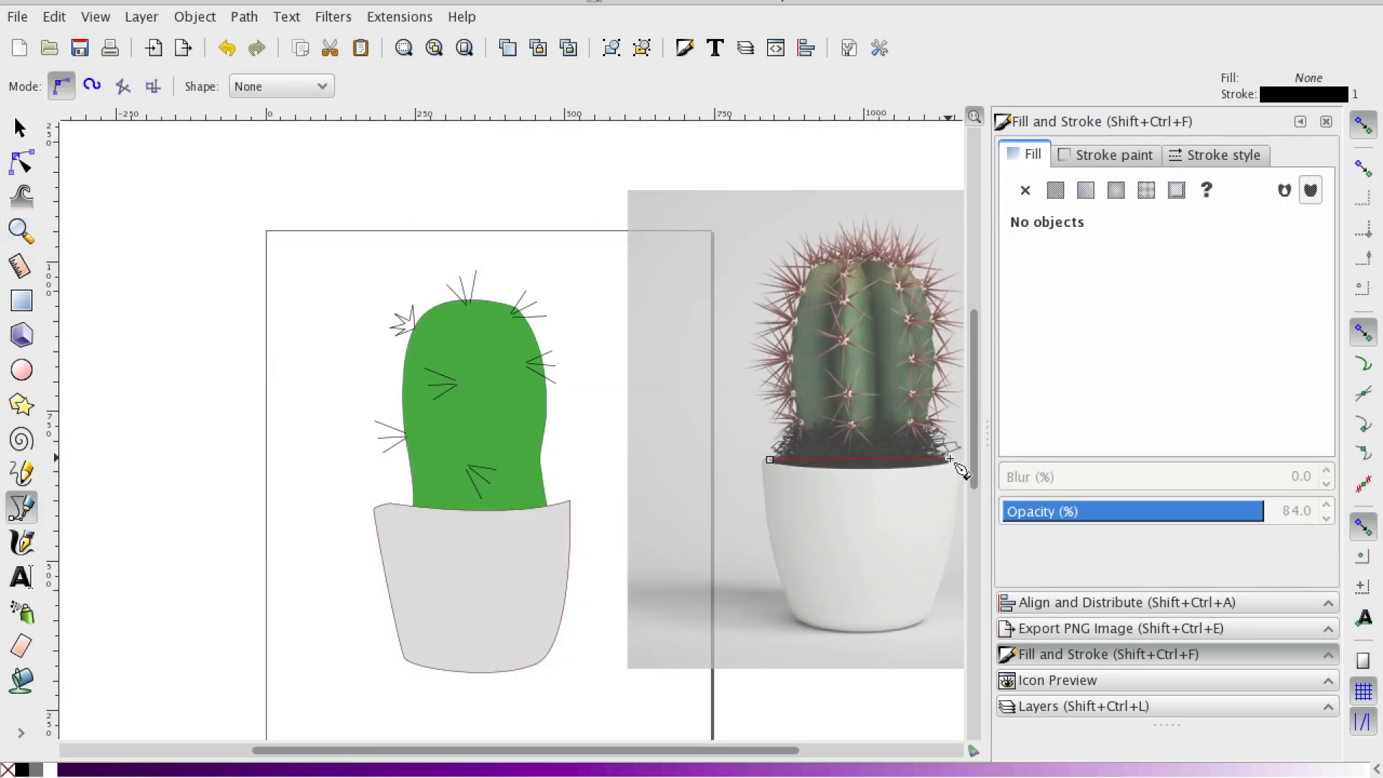
- Trace a thin closed curved path along the dark soil rim of the photo's pot
left_click_drag(952, 459, 975, 476)
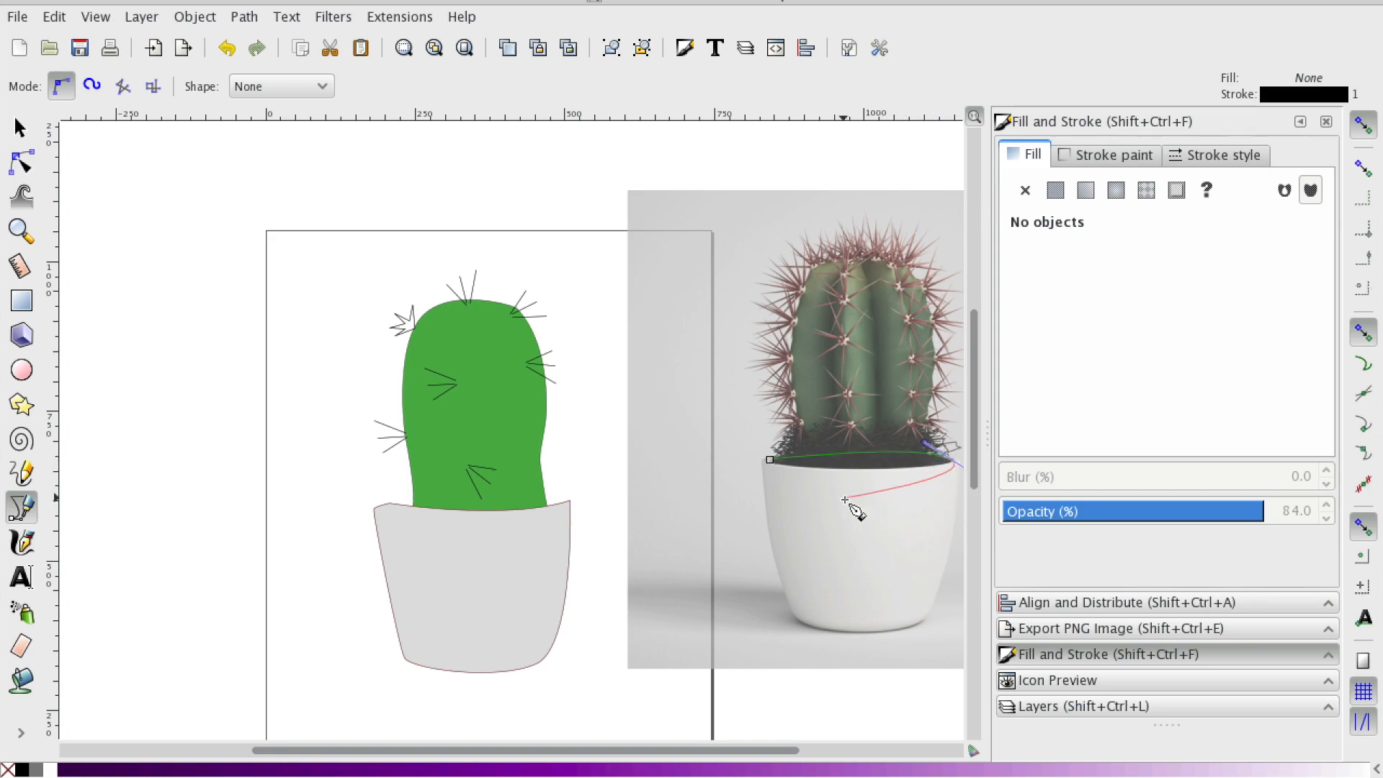
key("Return")
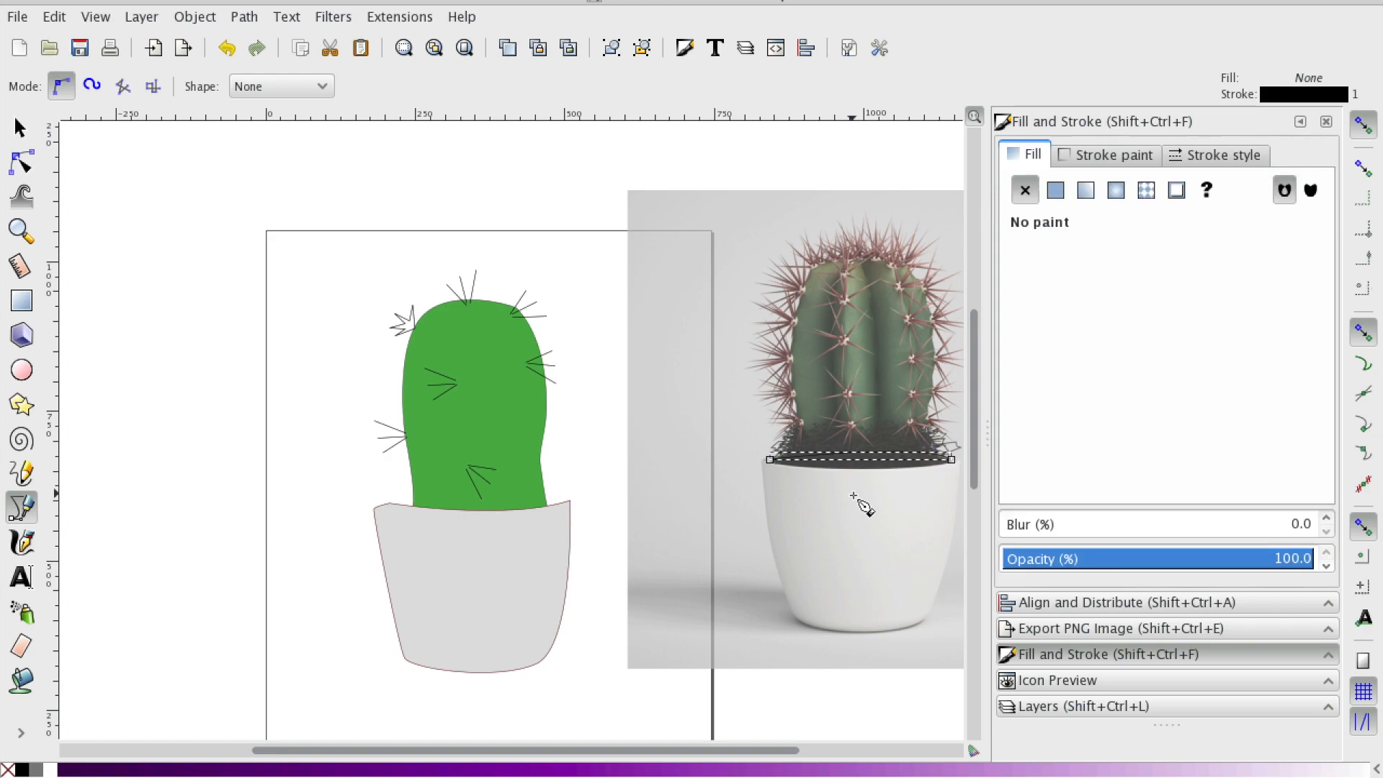
left_click(954, 460)
left_click_drag(770, 464, 727, 440)
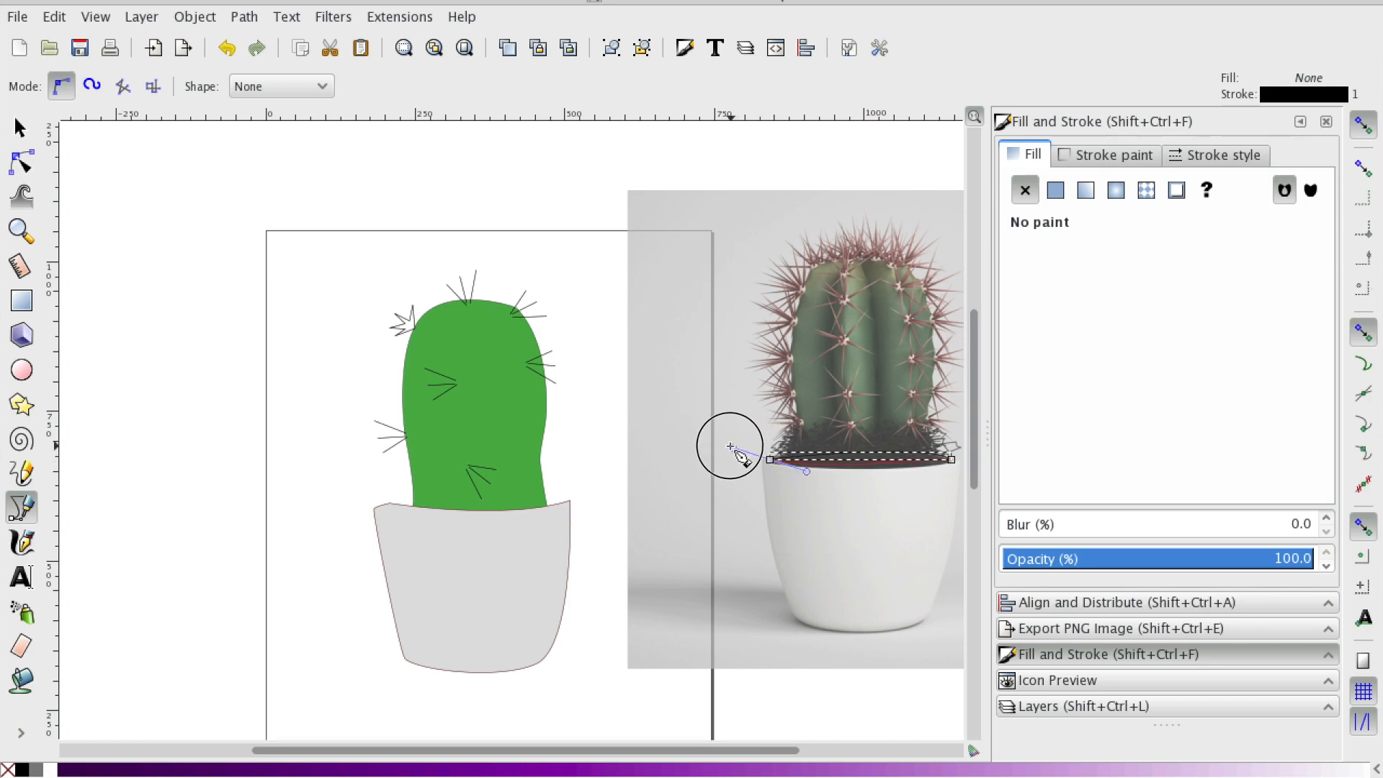
left_click_drag(727, 441, 715, 443)
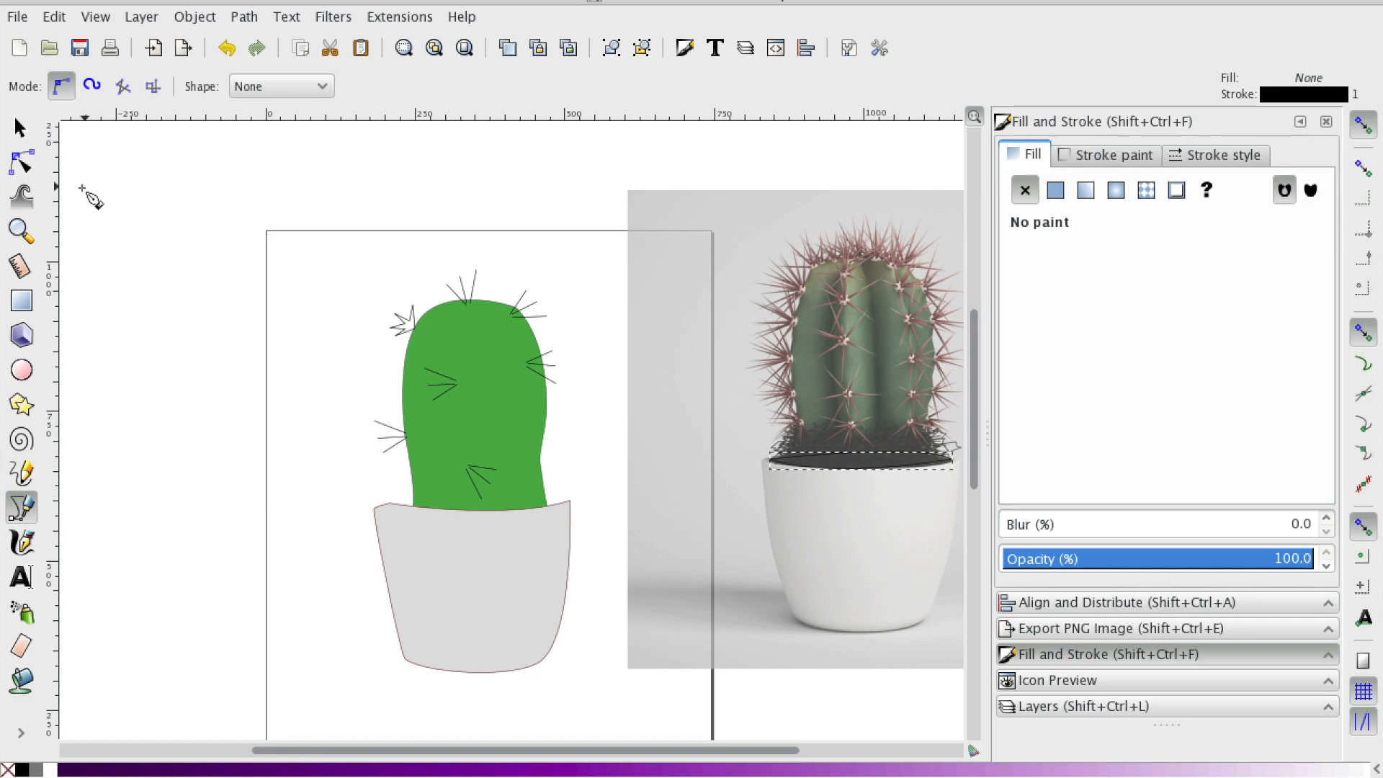
left_click(20, 129)
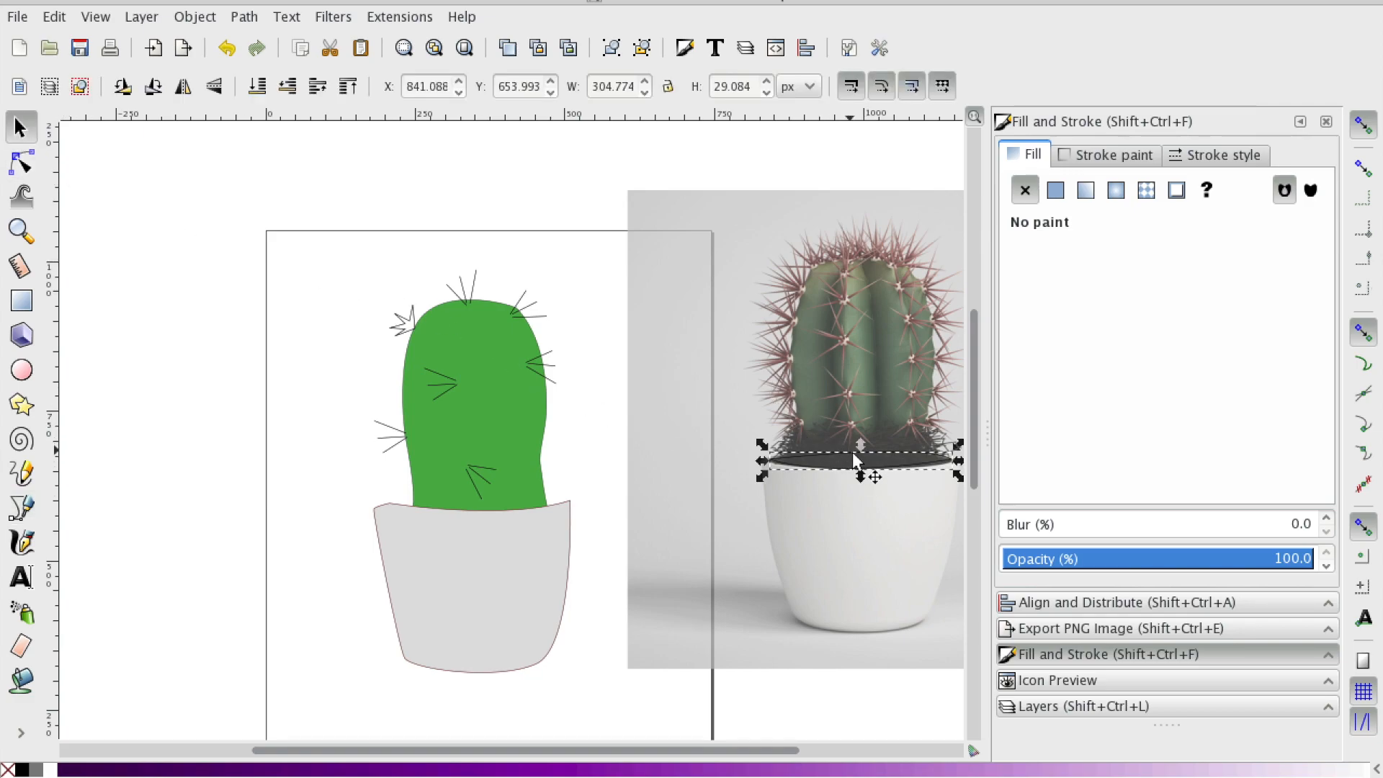
- Move the rim shape onto the drawn pot and fill it opaque near-black sampled from the photo's soil
left_click_drag(858, 463, 492, 520)
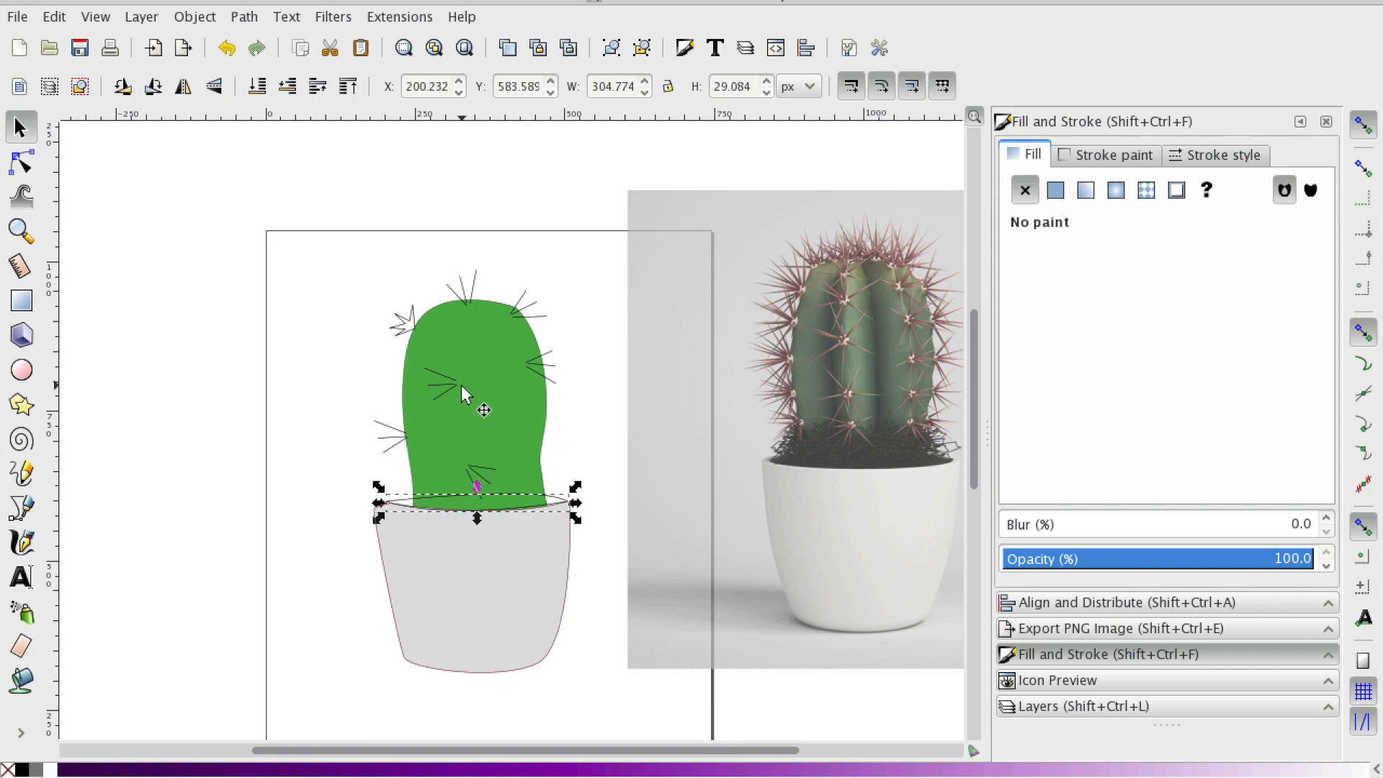
left_click(1055, 190)
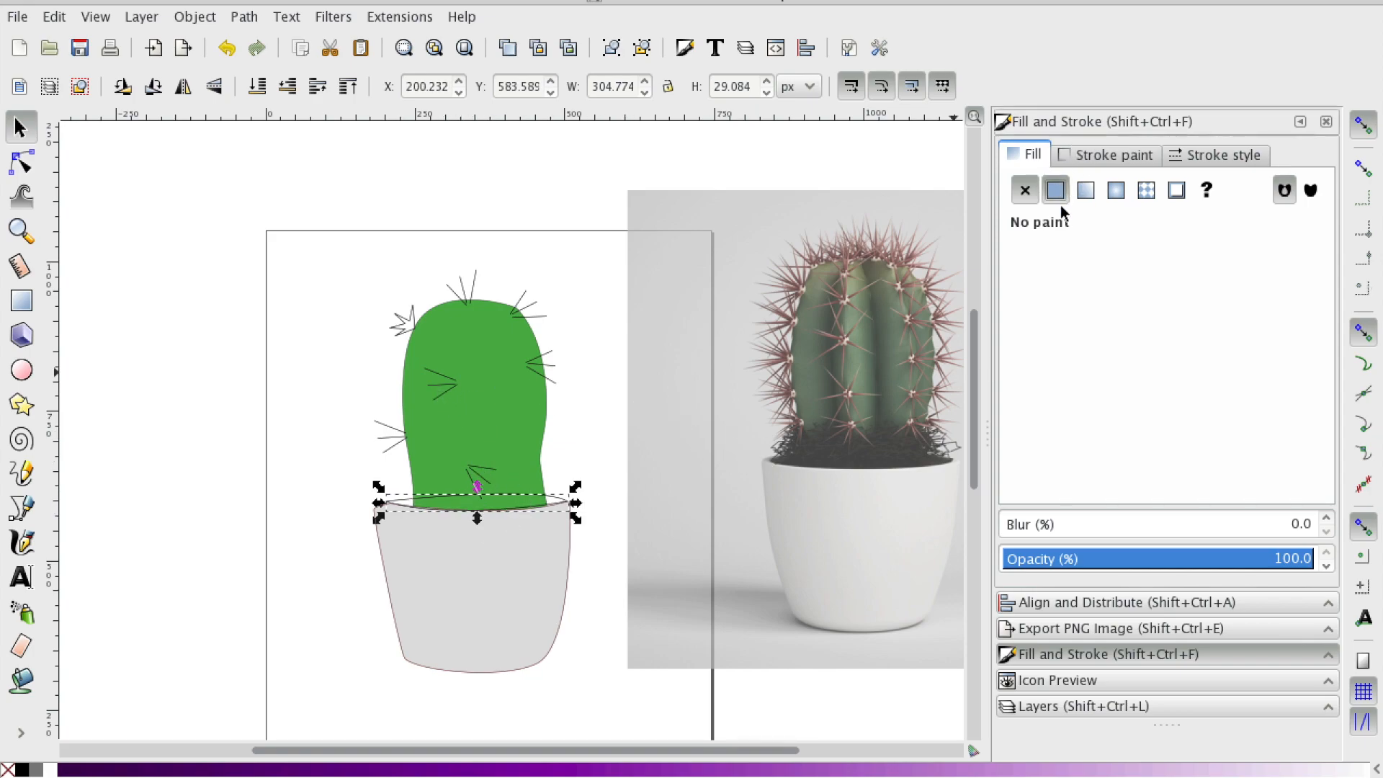
left_click(1071, 483)
left_click(915, 476)
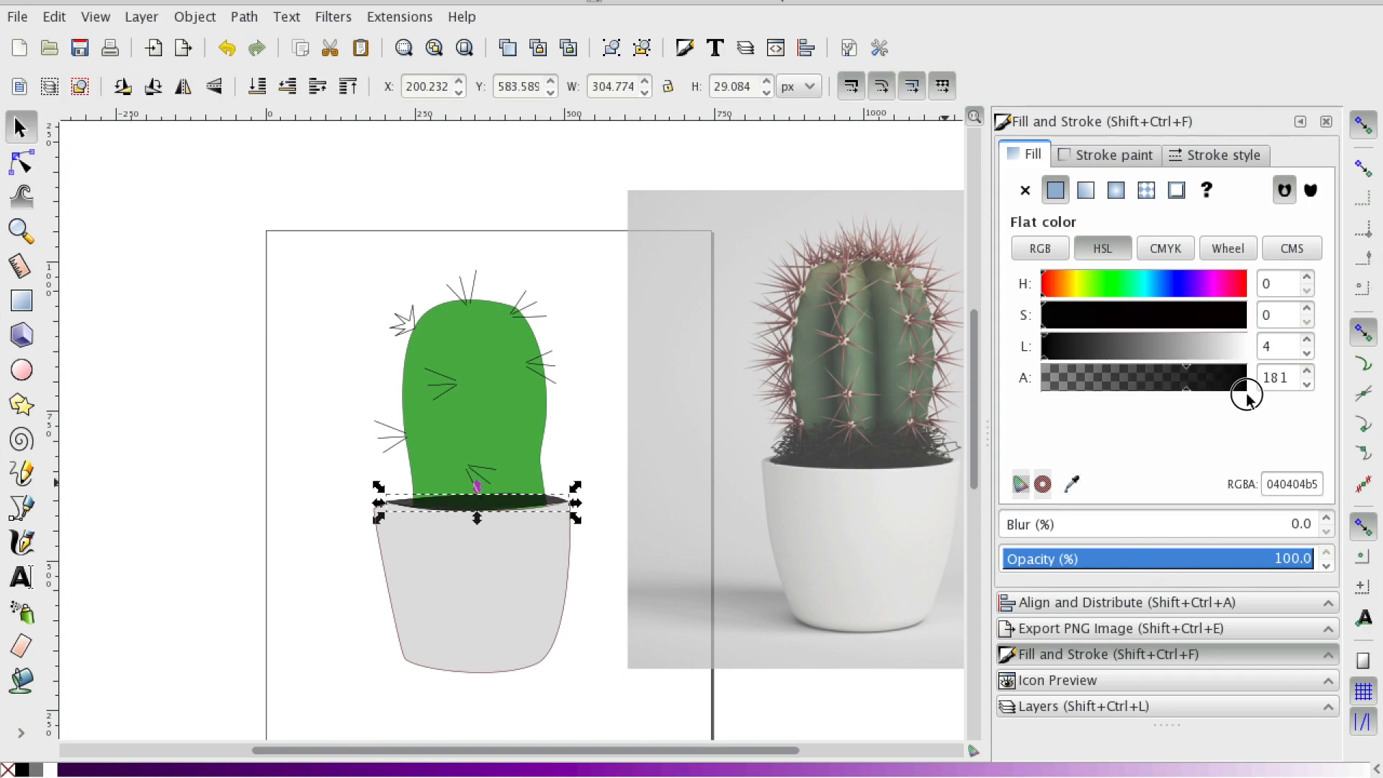
left_click_drag(1225, 379, 1273, 378)
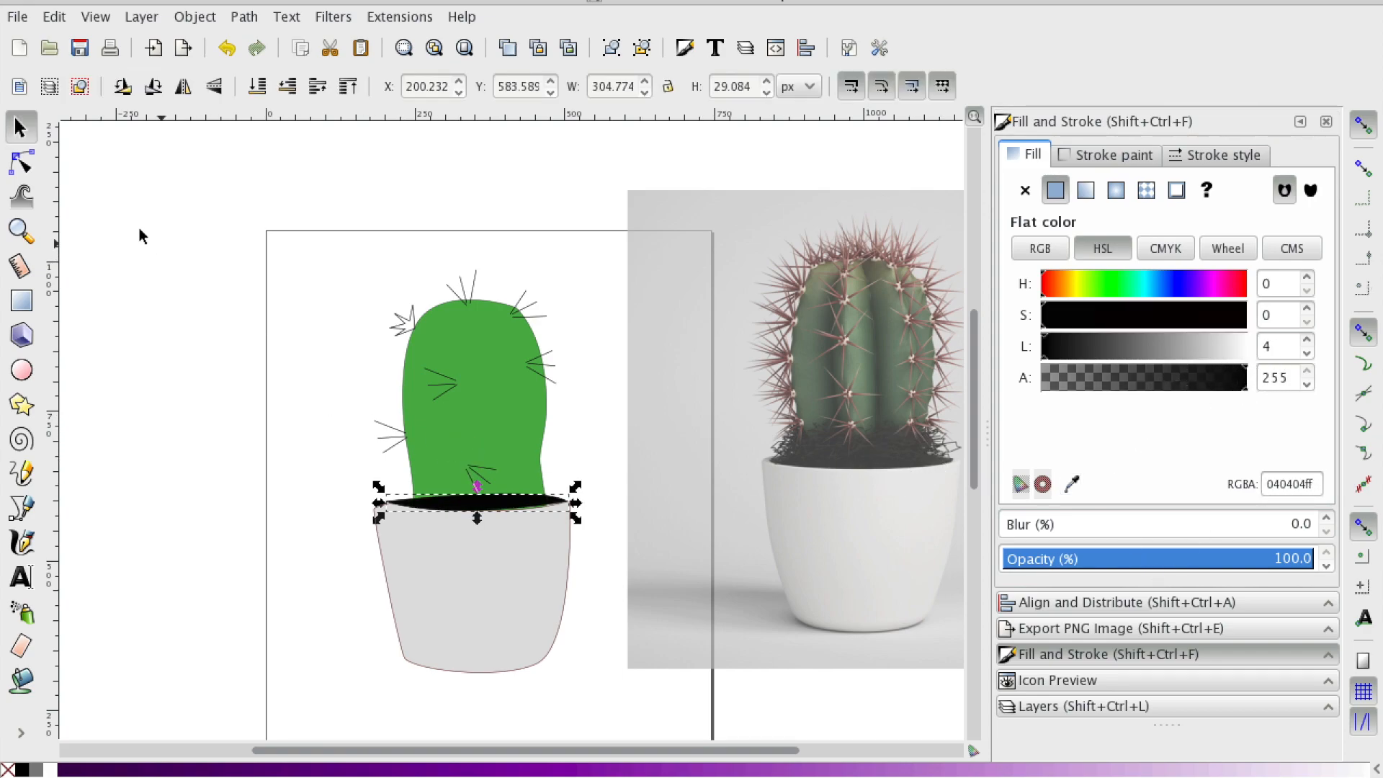
left_click(588, 620)
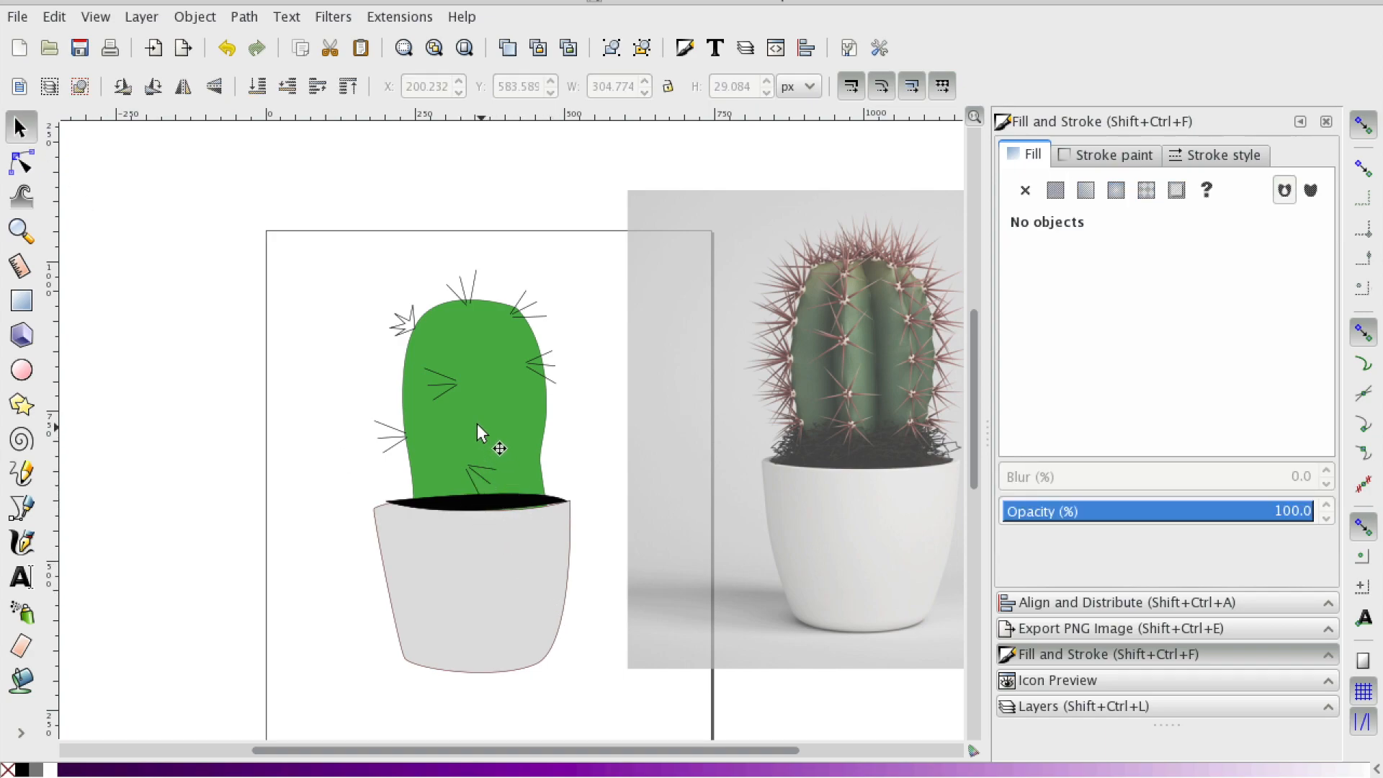
- Raise the cactus body and all its spines to the top of the stacking order
left_click_drag(274, 240, 631, 506)
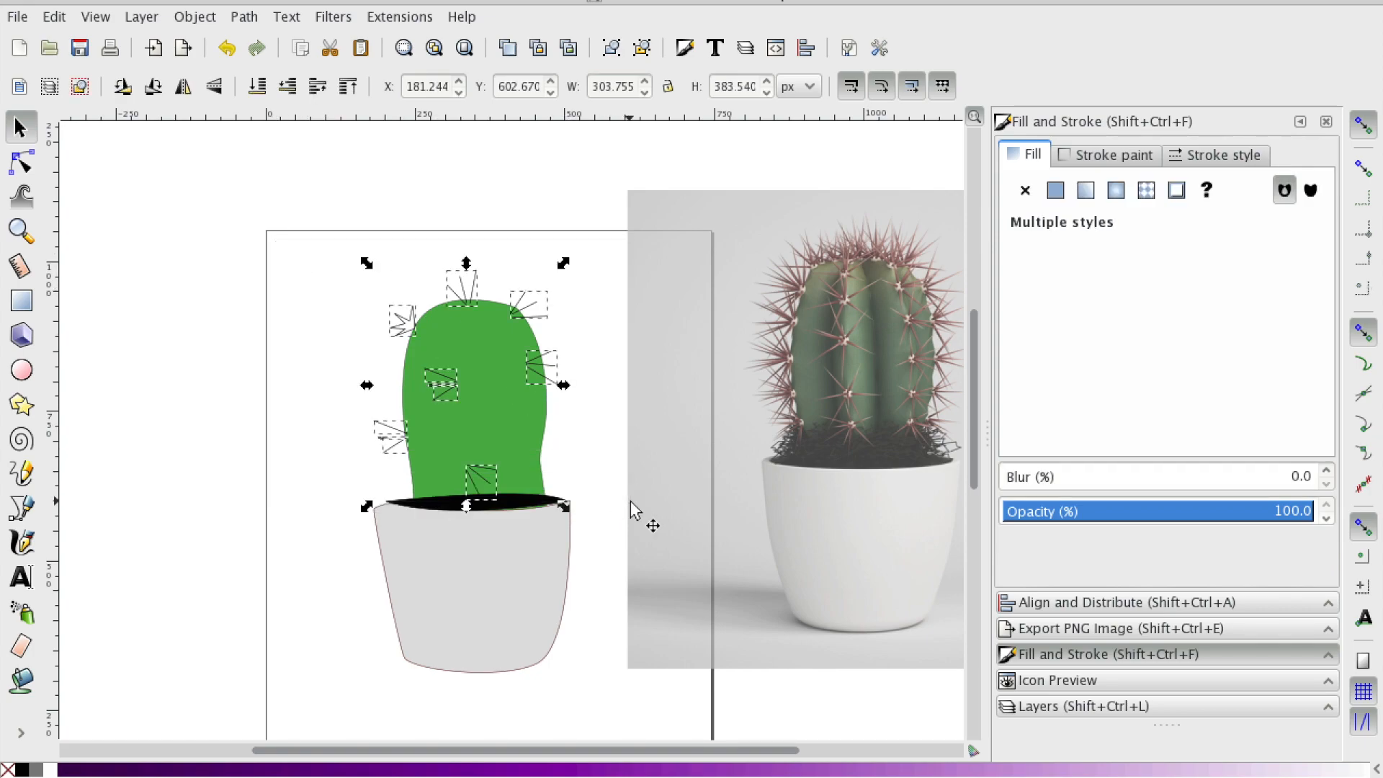
right_click(517, 441)
left_click(195, 16)
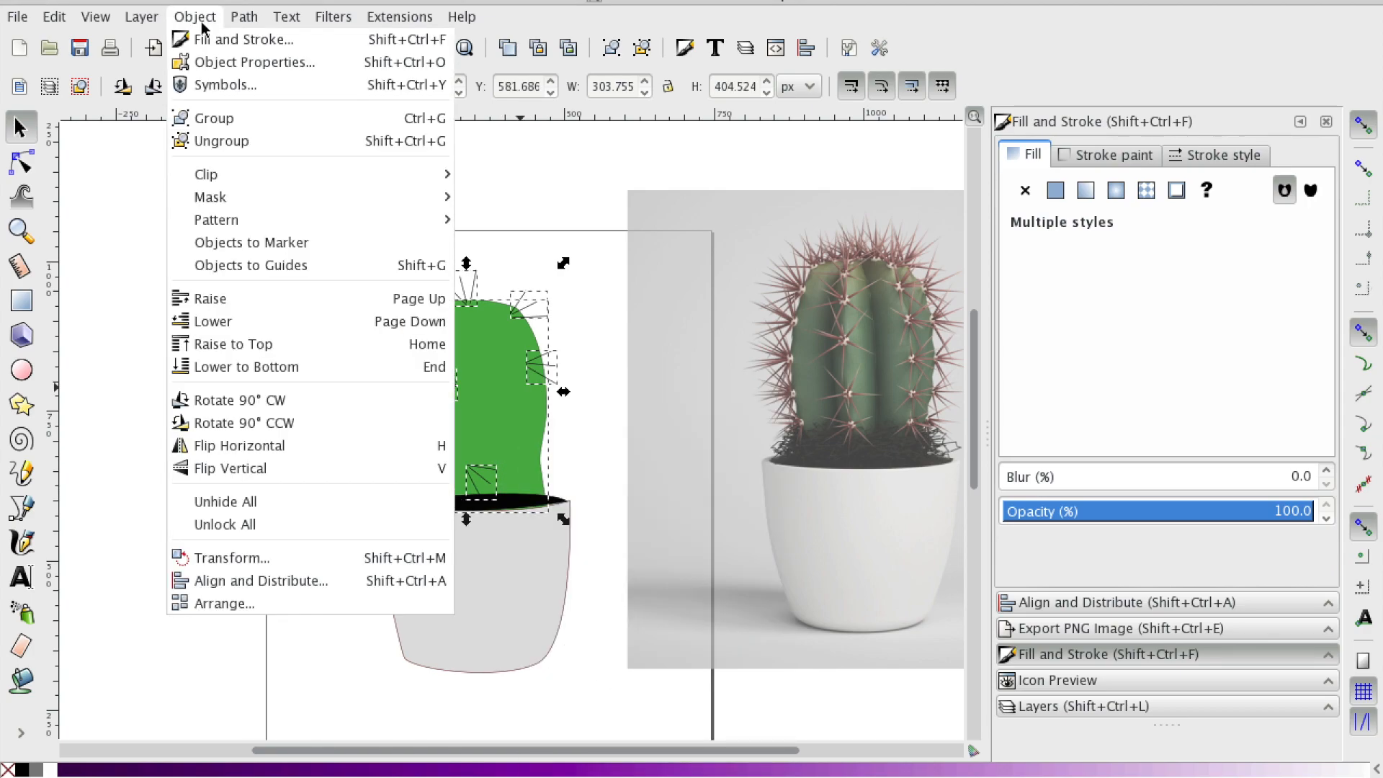
left_click(265, 343)
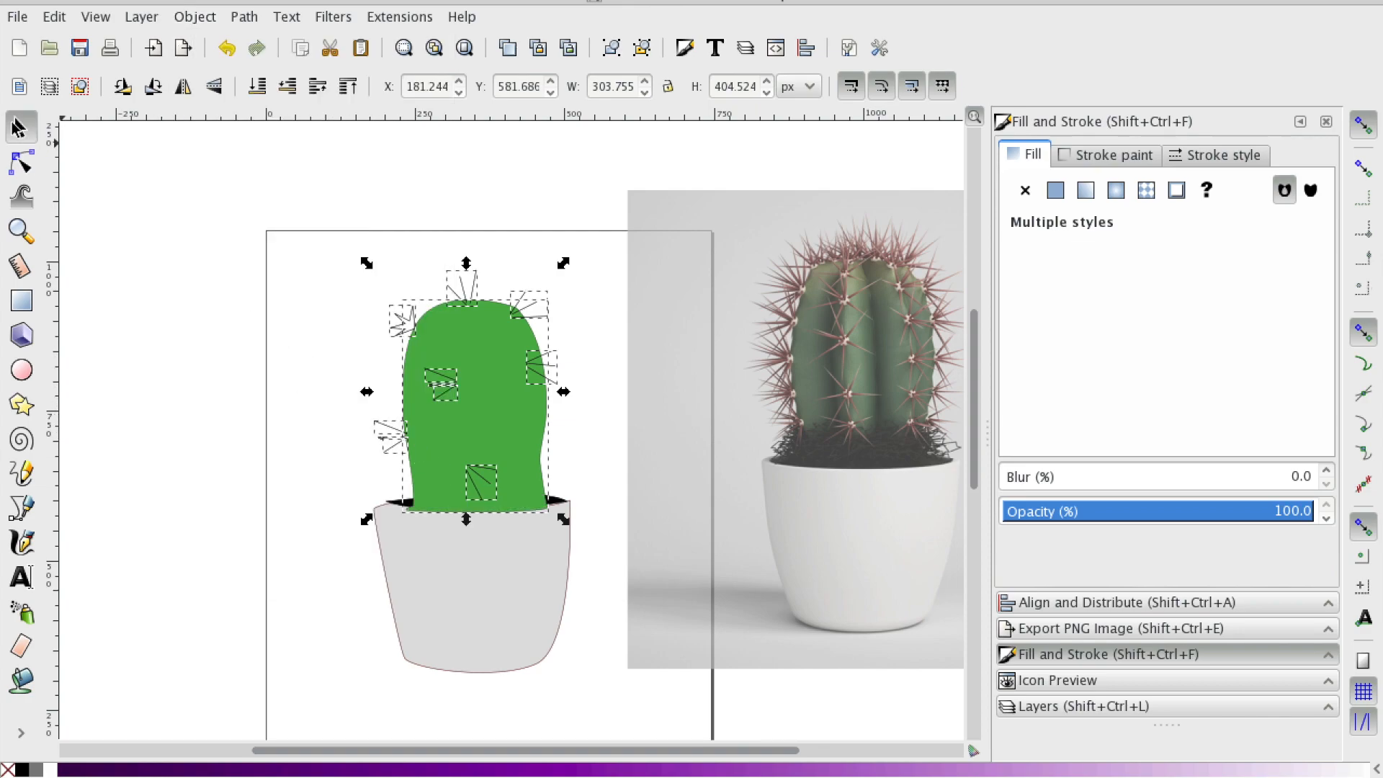
- Lower the grey pot one step so it sits behind the cactus
left_click(466, 535)
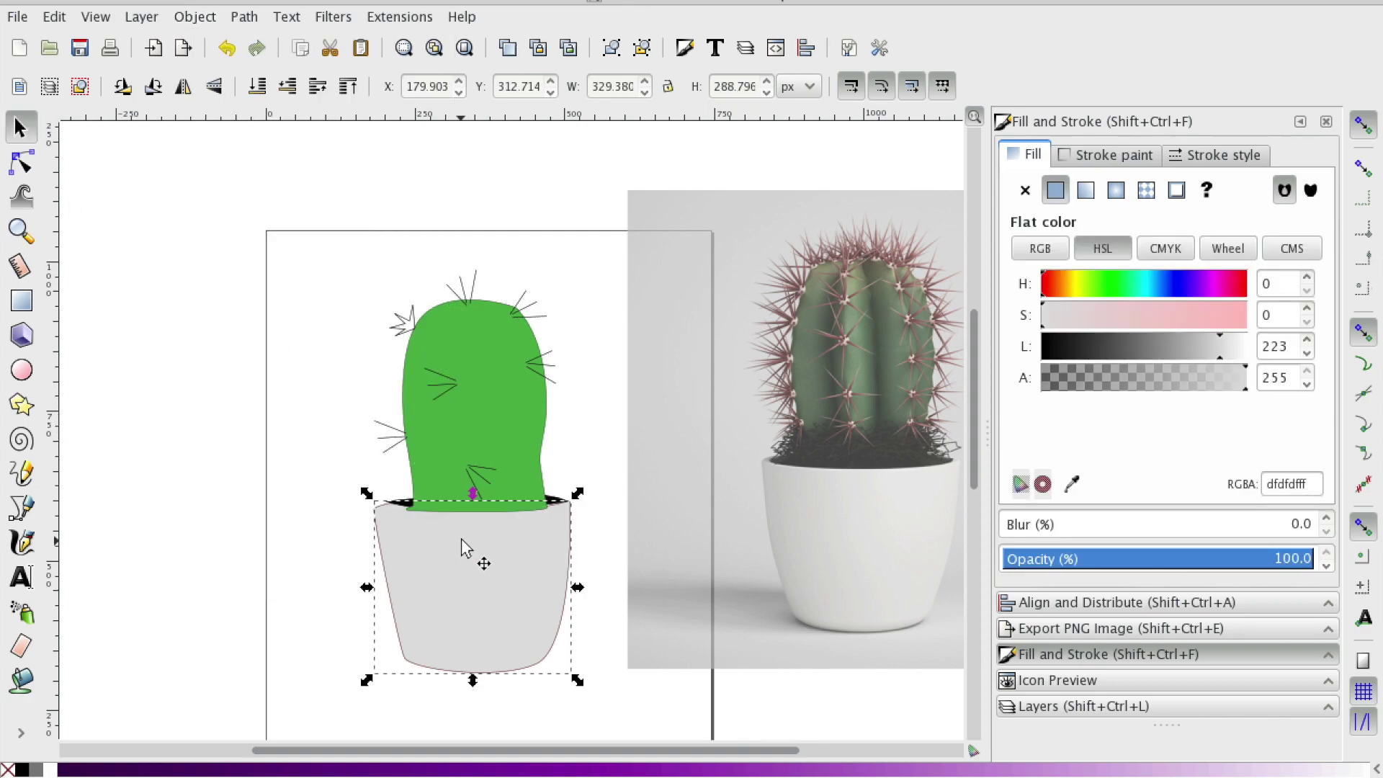
left_click(522, 557)
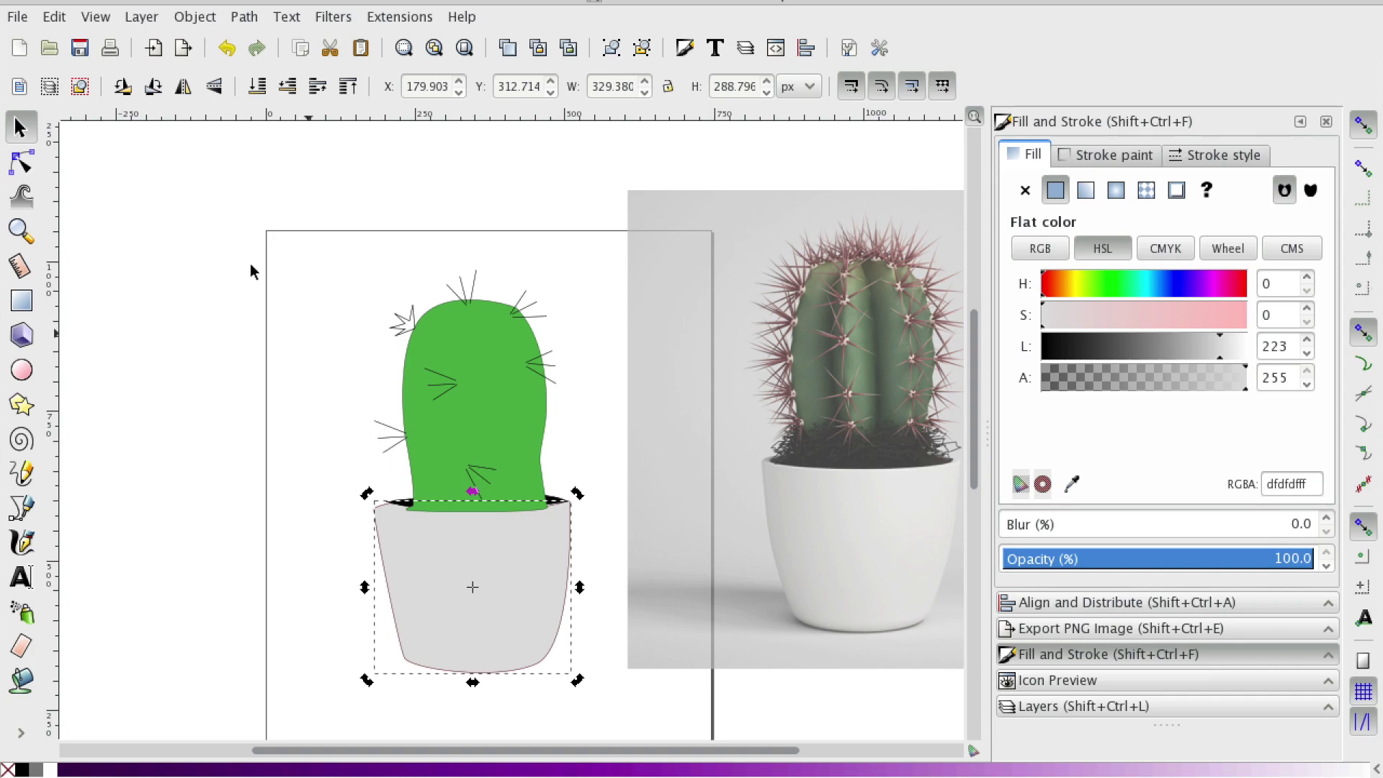
left_click(198, 19)
left_click(303, 322)
left_click(364, 335)
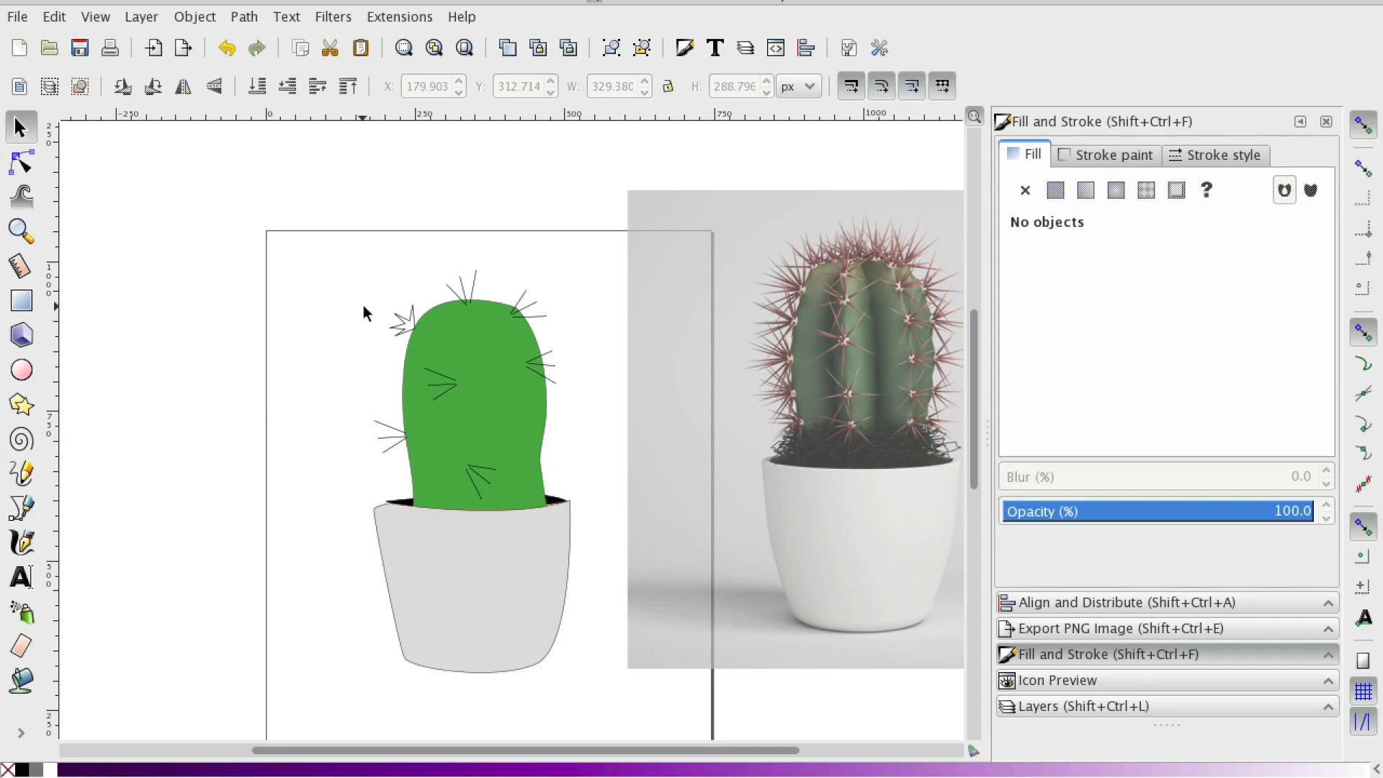
scroll(368, 357, "down", 1)
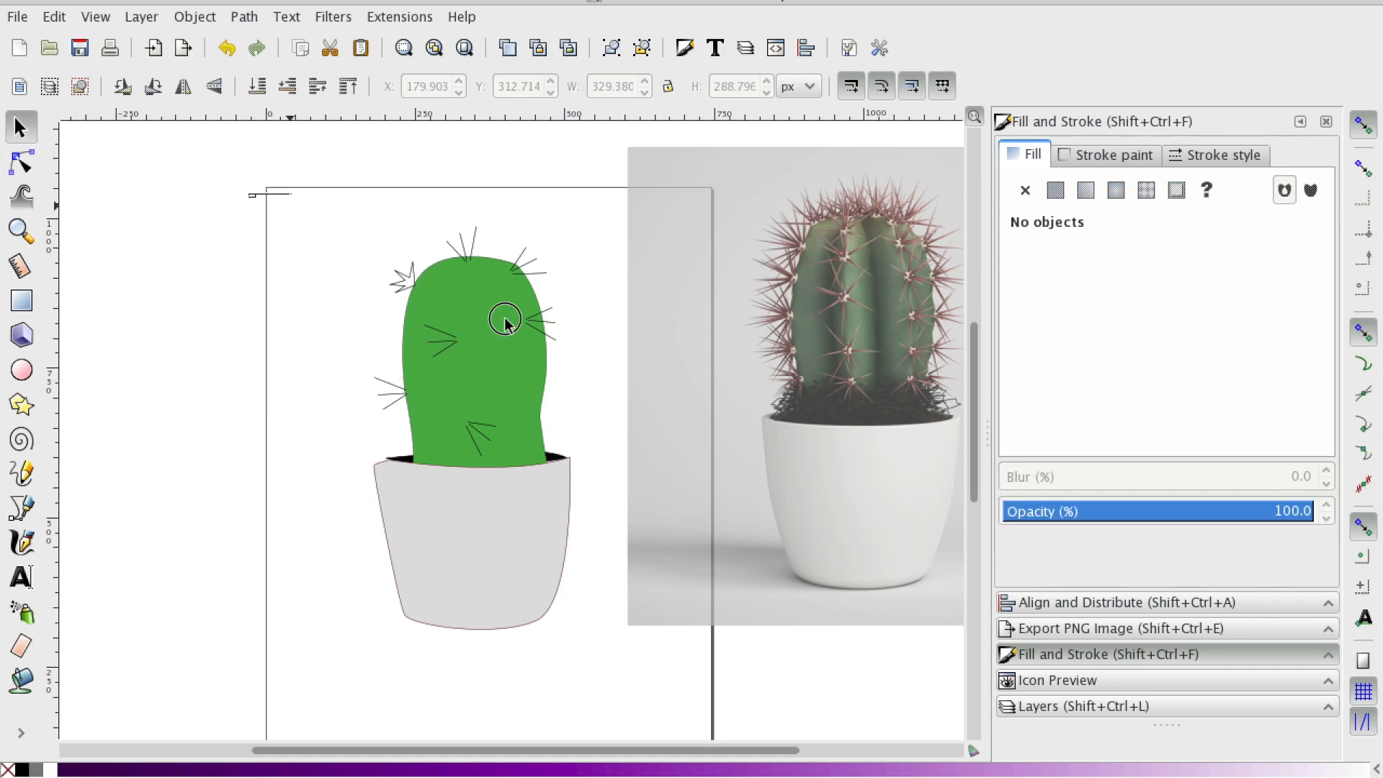
- Shift the whole cactus drawing up and left, clear of the reference photo
left_click_drag(251, 194, 692, 714)
left_click_drag(508, 507, 470, 466)
left_click(691, 373)
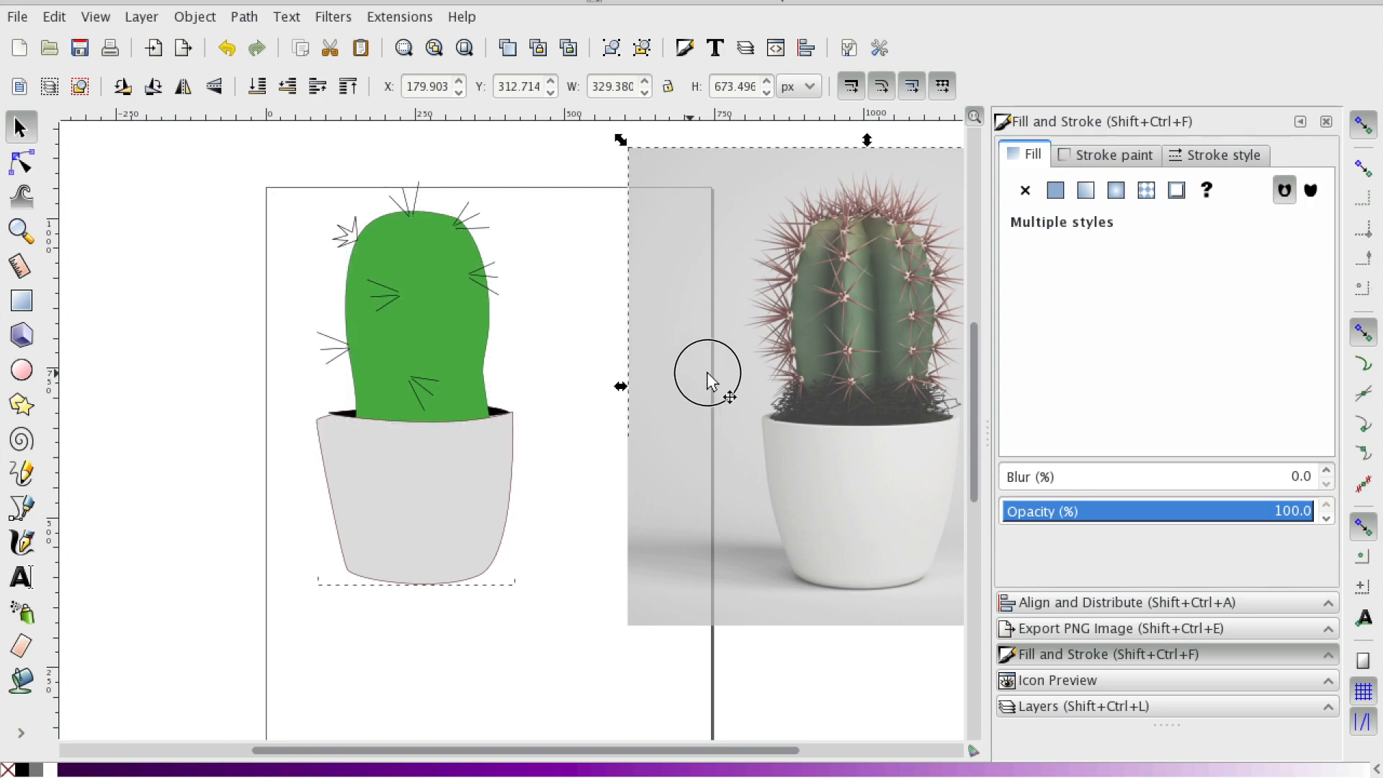
- Push the photo right, then enlarge and raise the two left-side spine clusters
left_click_drag(710, 378, 831, 372)
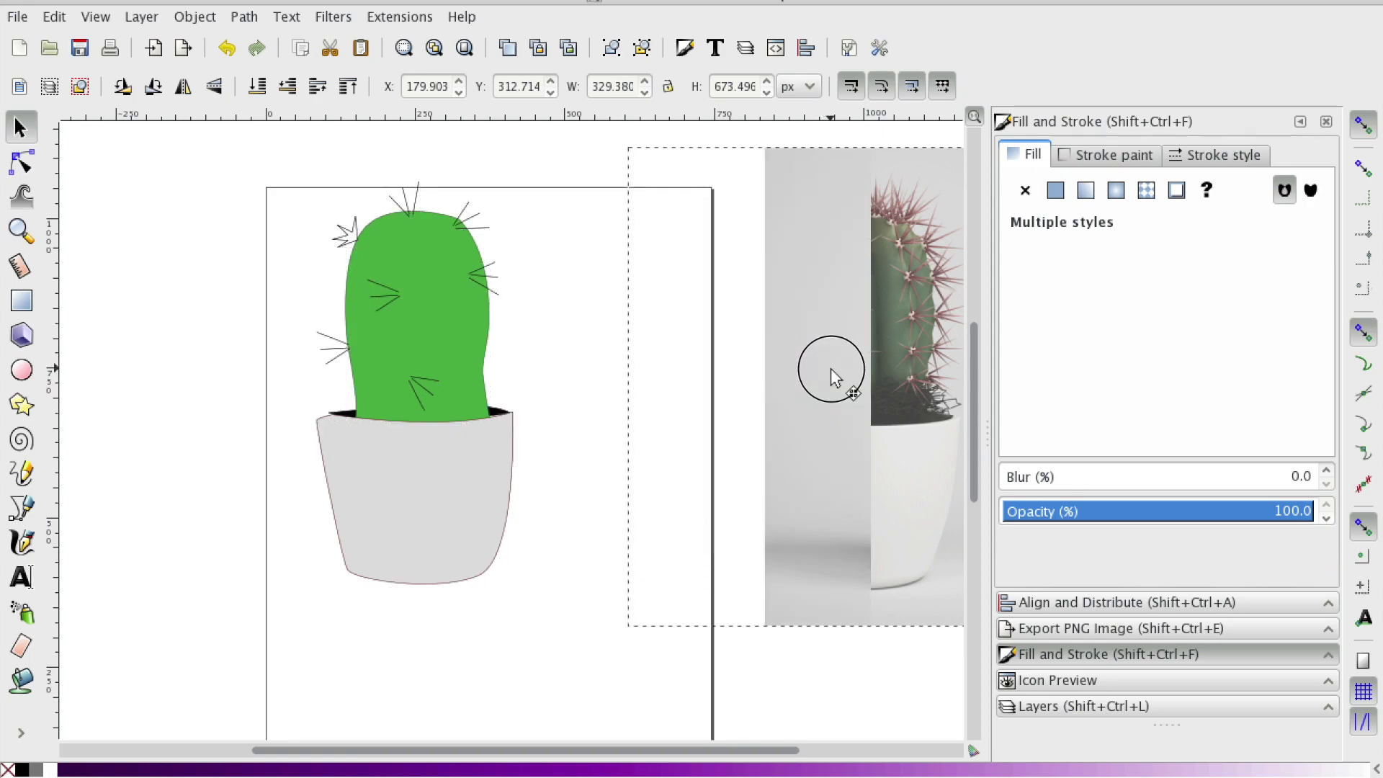
left_click(342, 357)
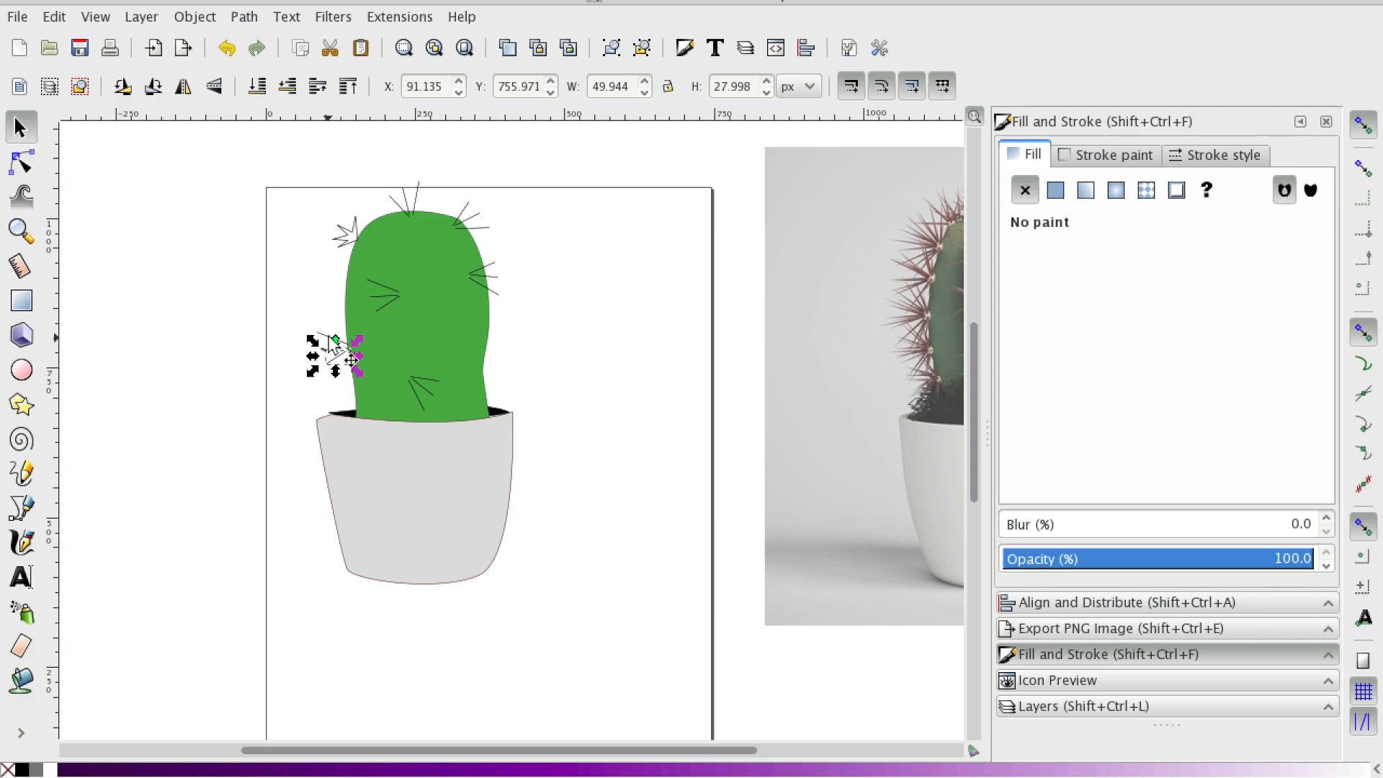
left_click_drag(358, 342, 364, 322)
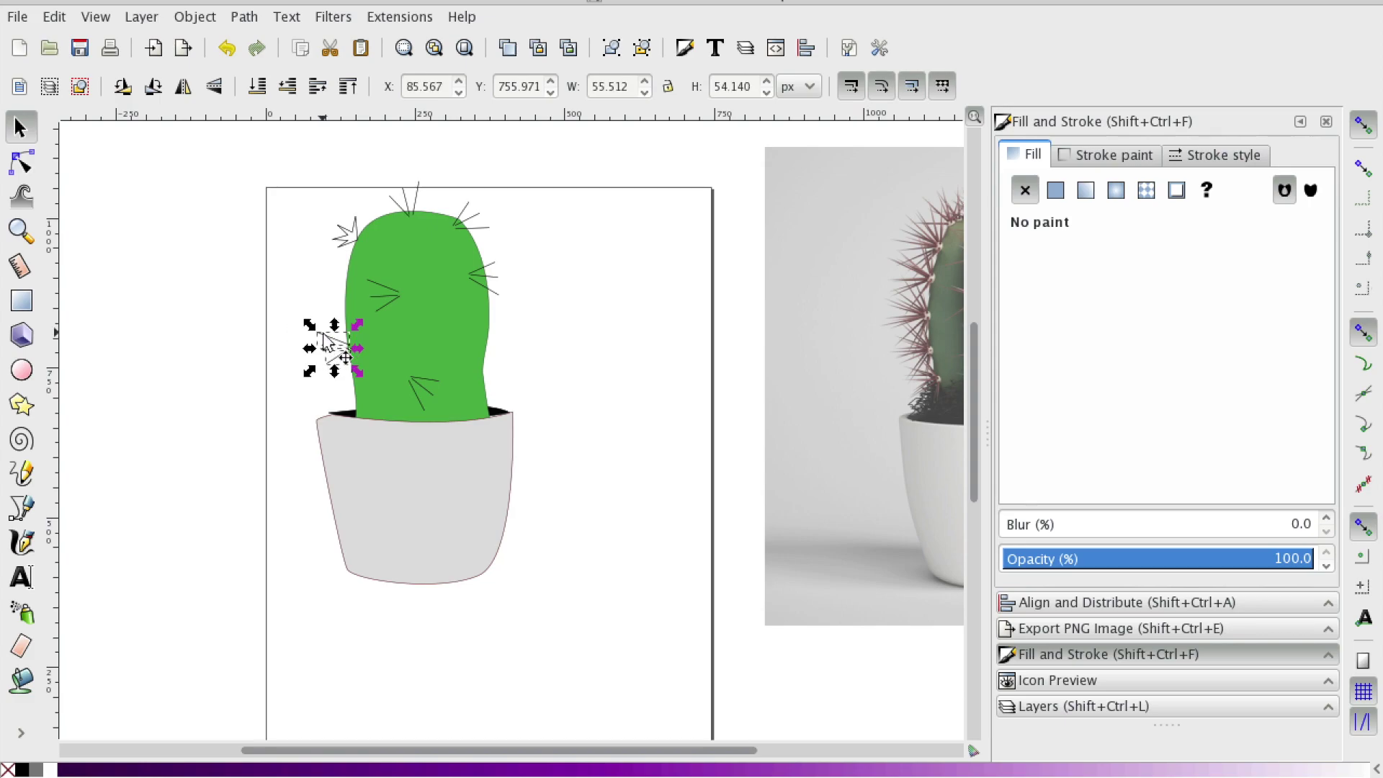
left_click(384, 297, "shift")
left_click_drag(386, 297, 386, 283)
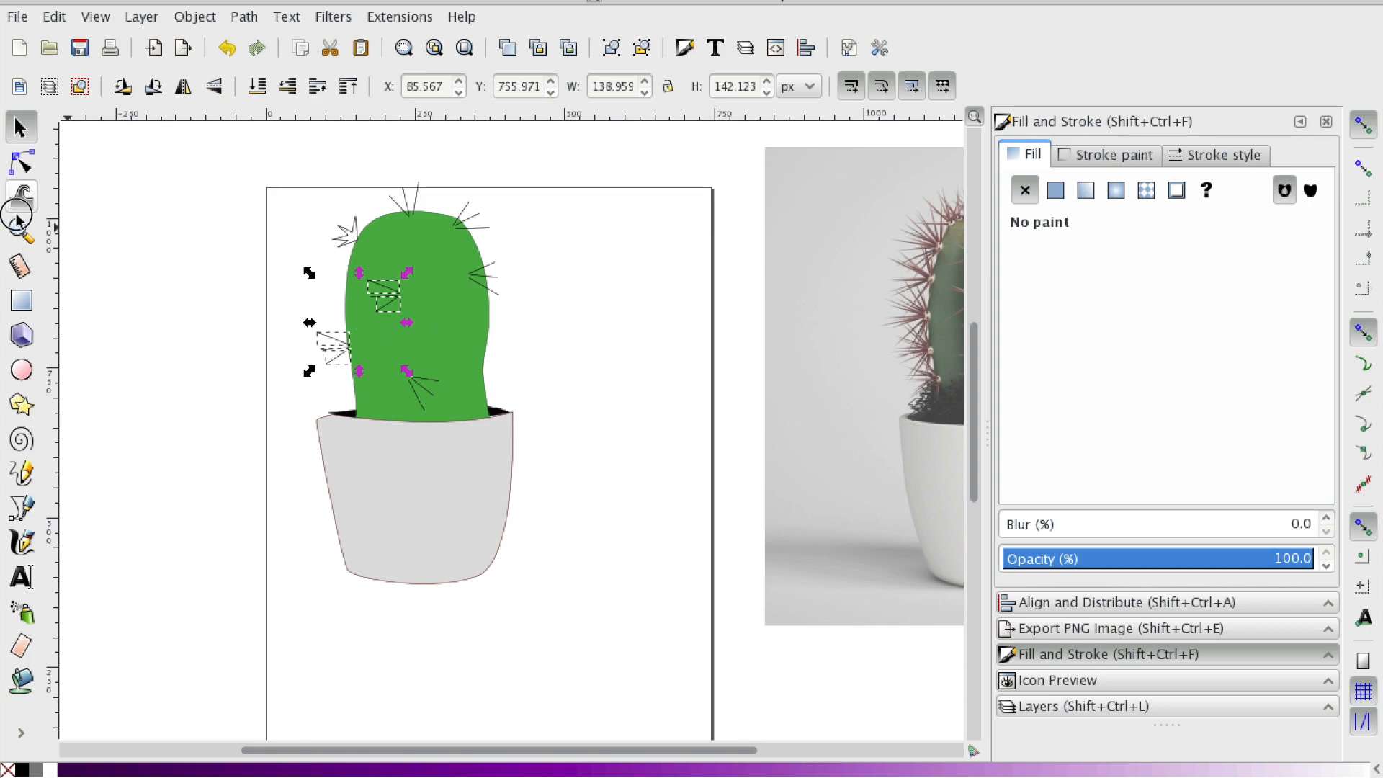
- Zoom in on the cactus and select all five spine clusters with the Node tool
left_click(20, 231)
left_click(358, 301)
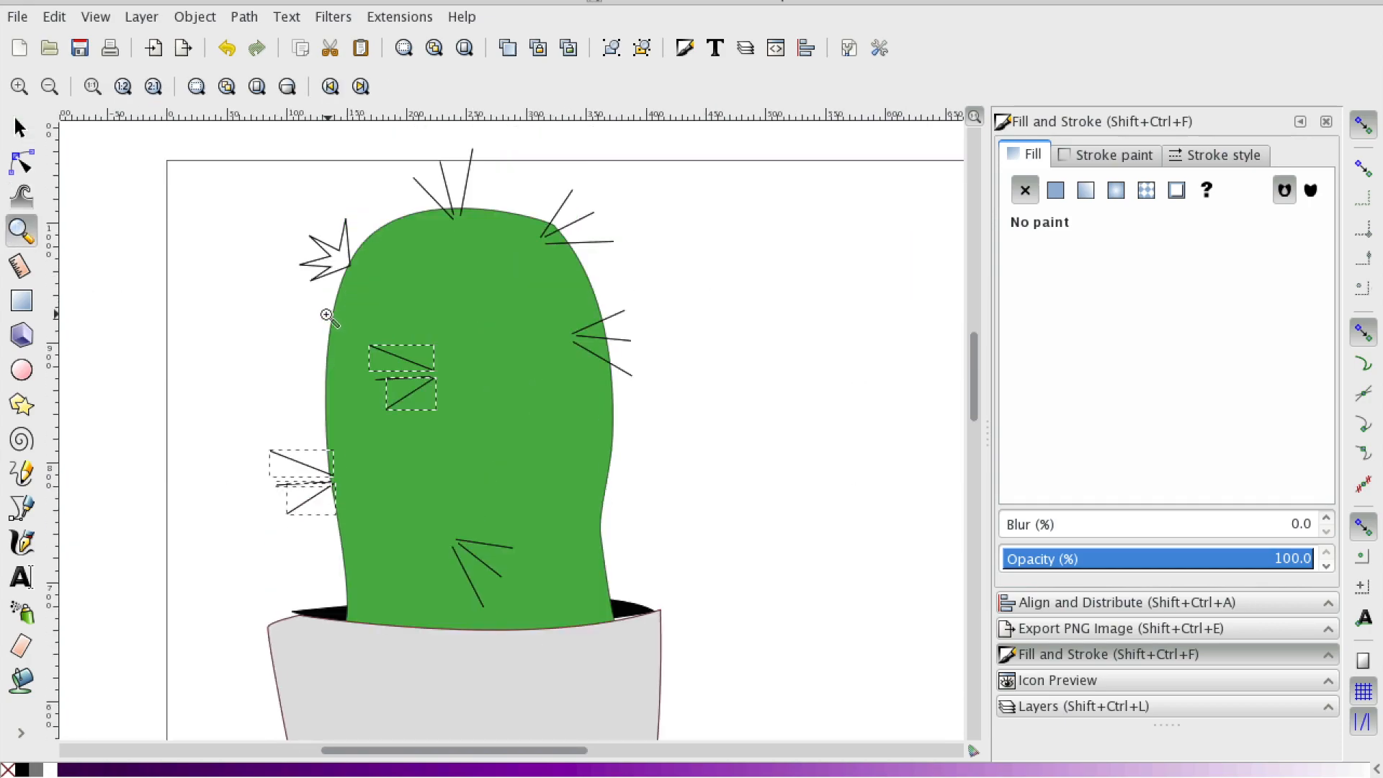
left_click(20, 162)
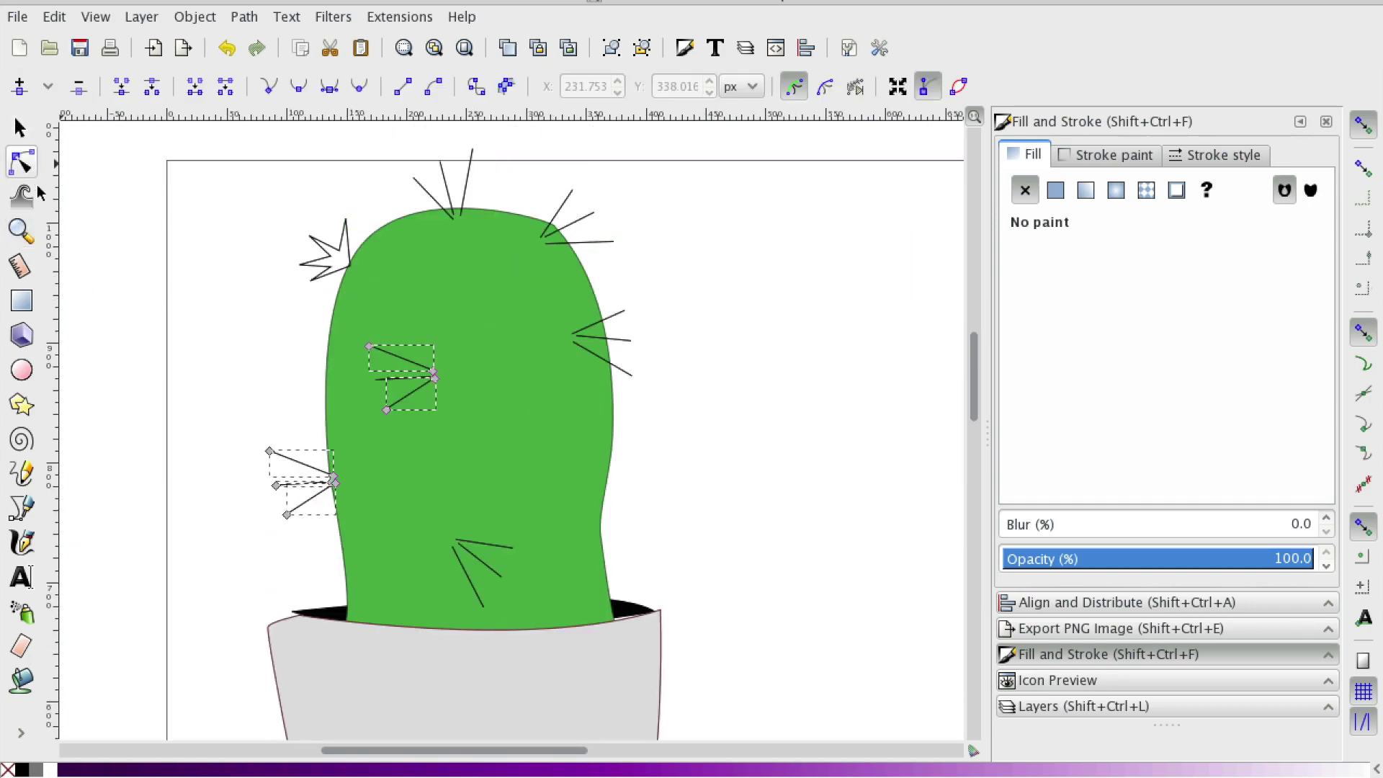
left_click(330, 254)
left_click(446, 219, "shift")
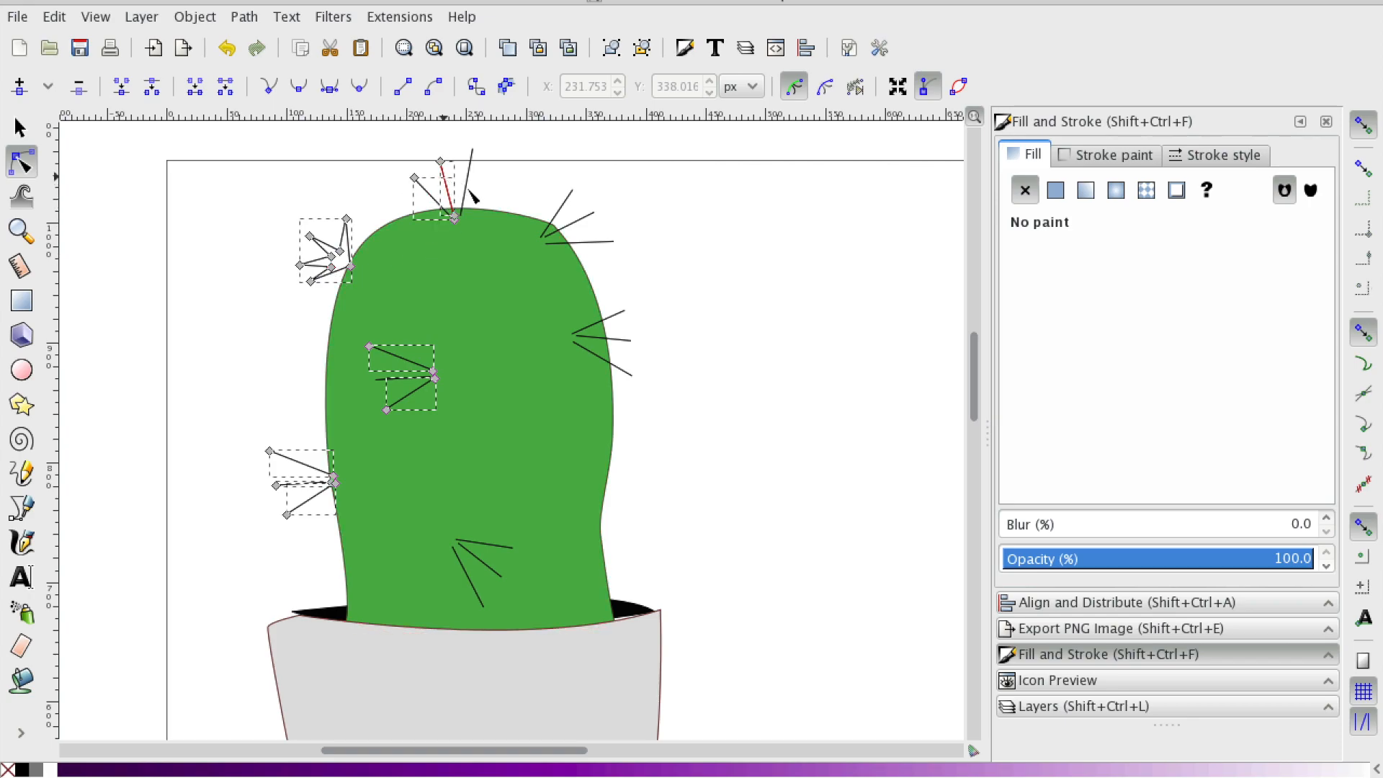
left_click(474, 197, "shift")
left_click(605, 337, "shift")
left_click(476, 563, "shift")
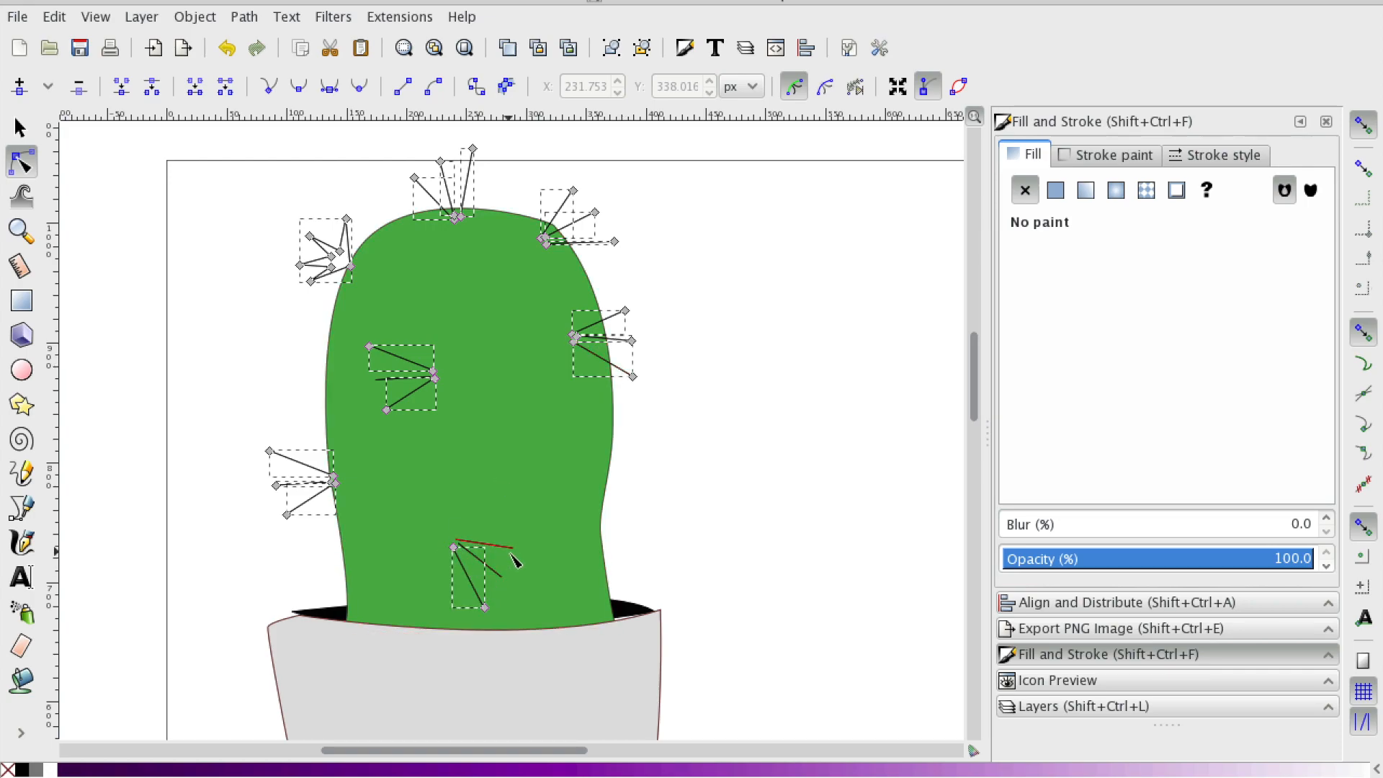
left_click_drag(580, 751, 784, 751)
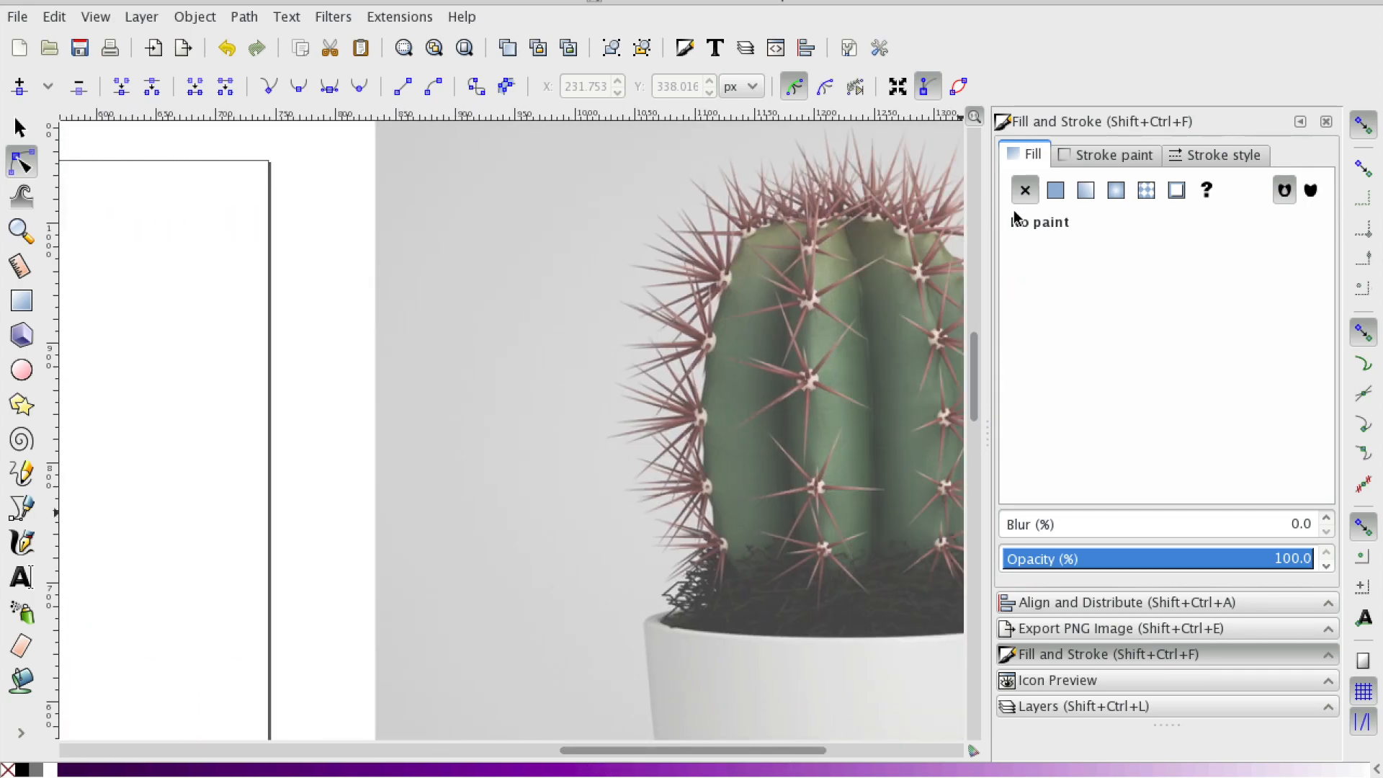
- Give the spine clusters a pinkish-brown stroke sampled from the photo's spines
left_click(1066, 162)
left_click(1078, 482)
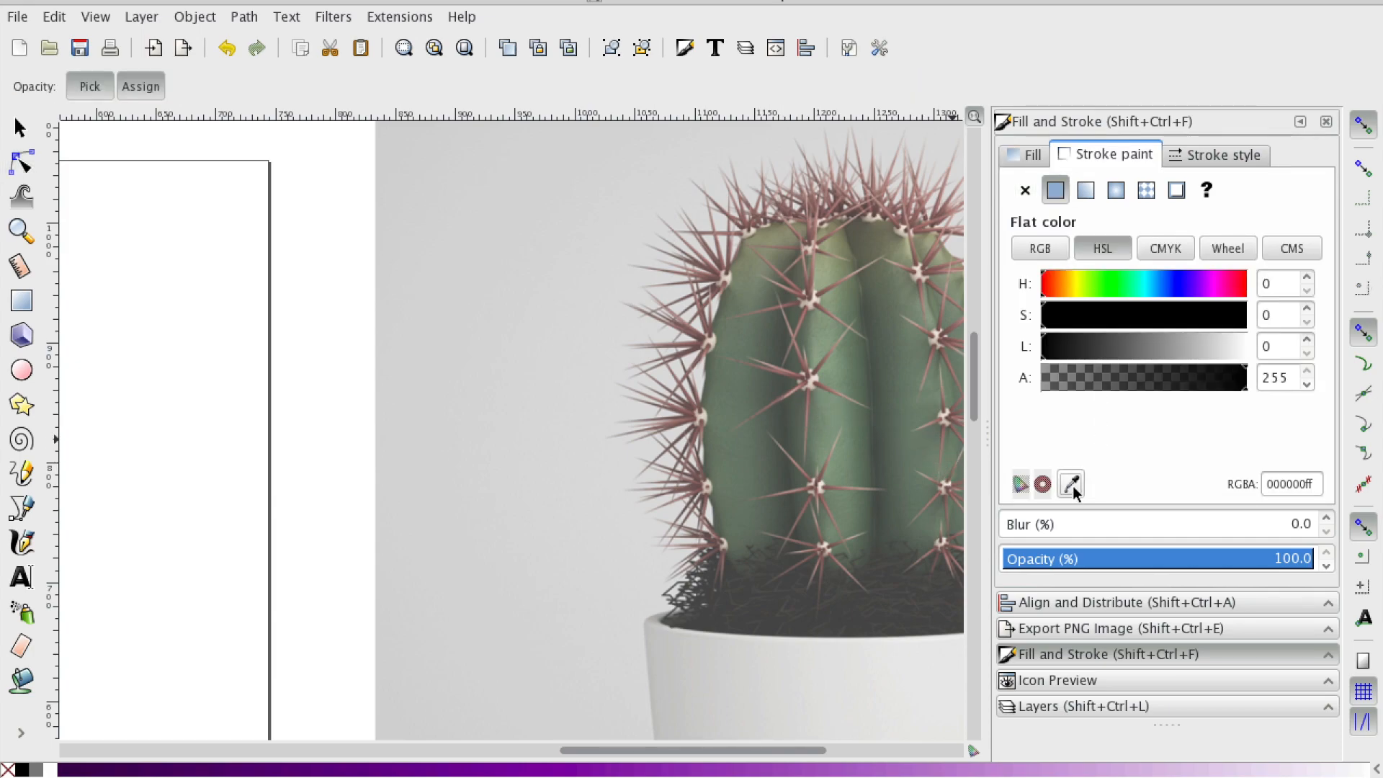
left_click(795, 398)
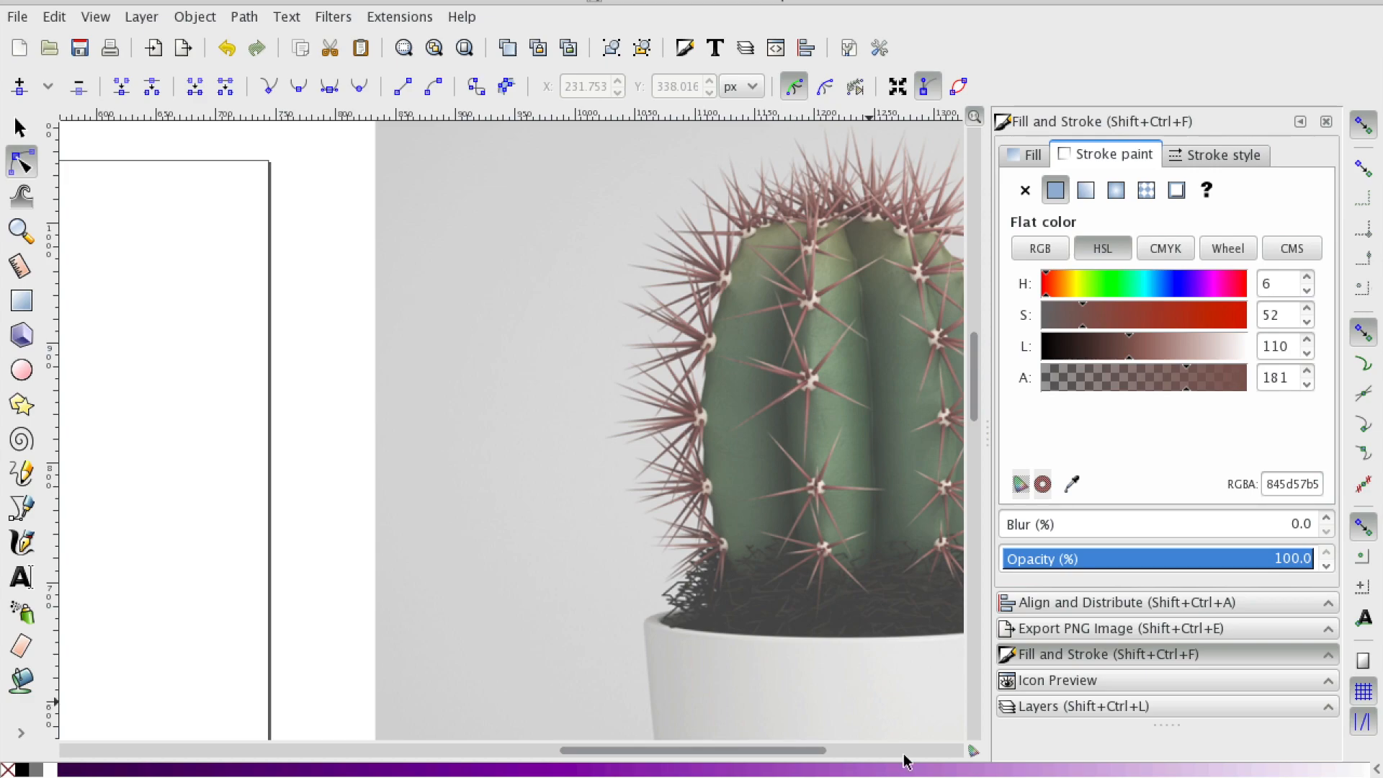
left_click_drag(794, 750, 546, 750)
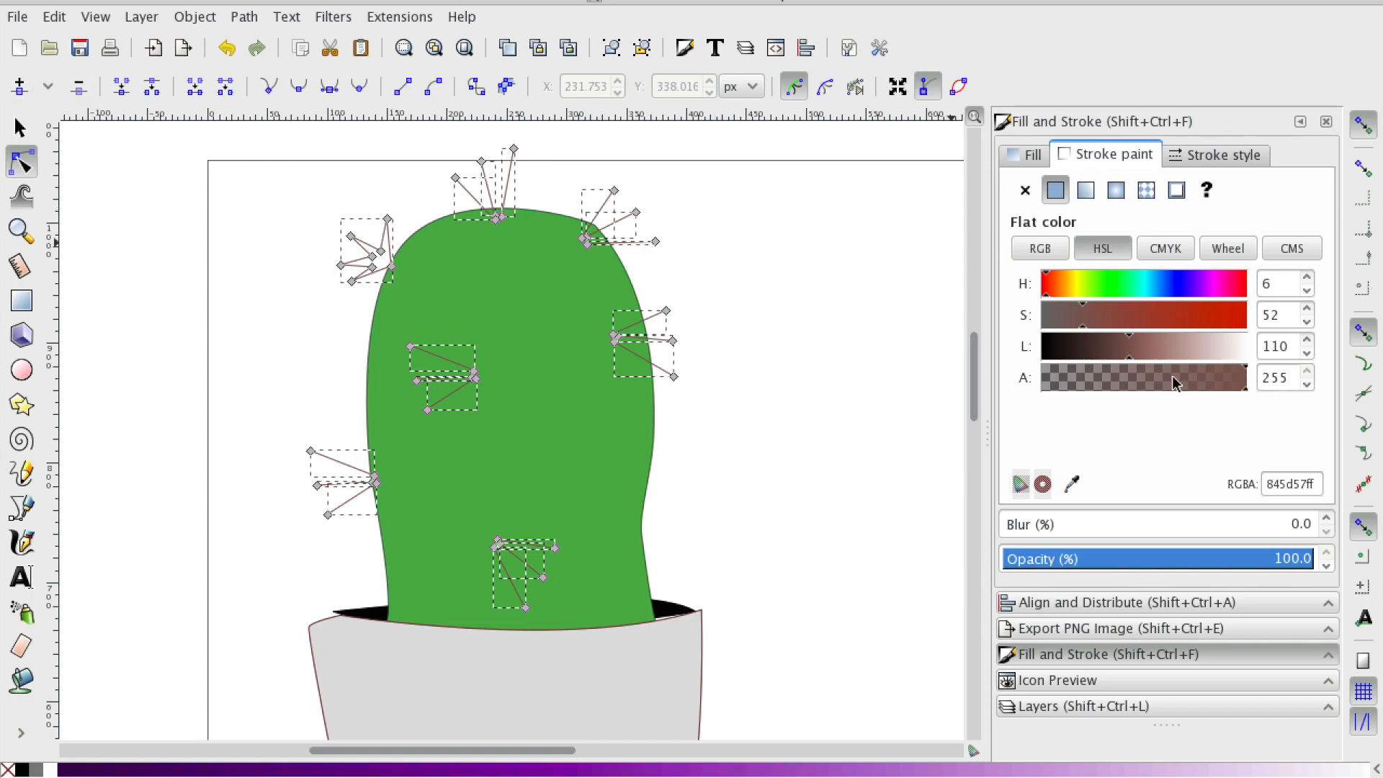
- Thicken the spine outlines to 2 px with sharp corners, then select the cactus body
left_click(1182, 160)
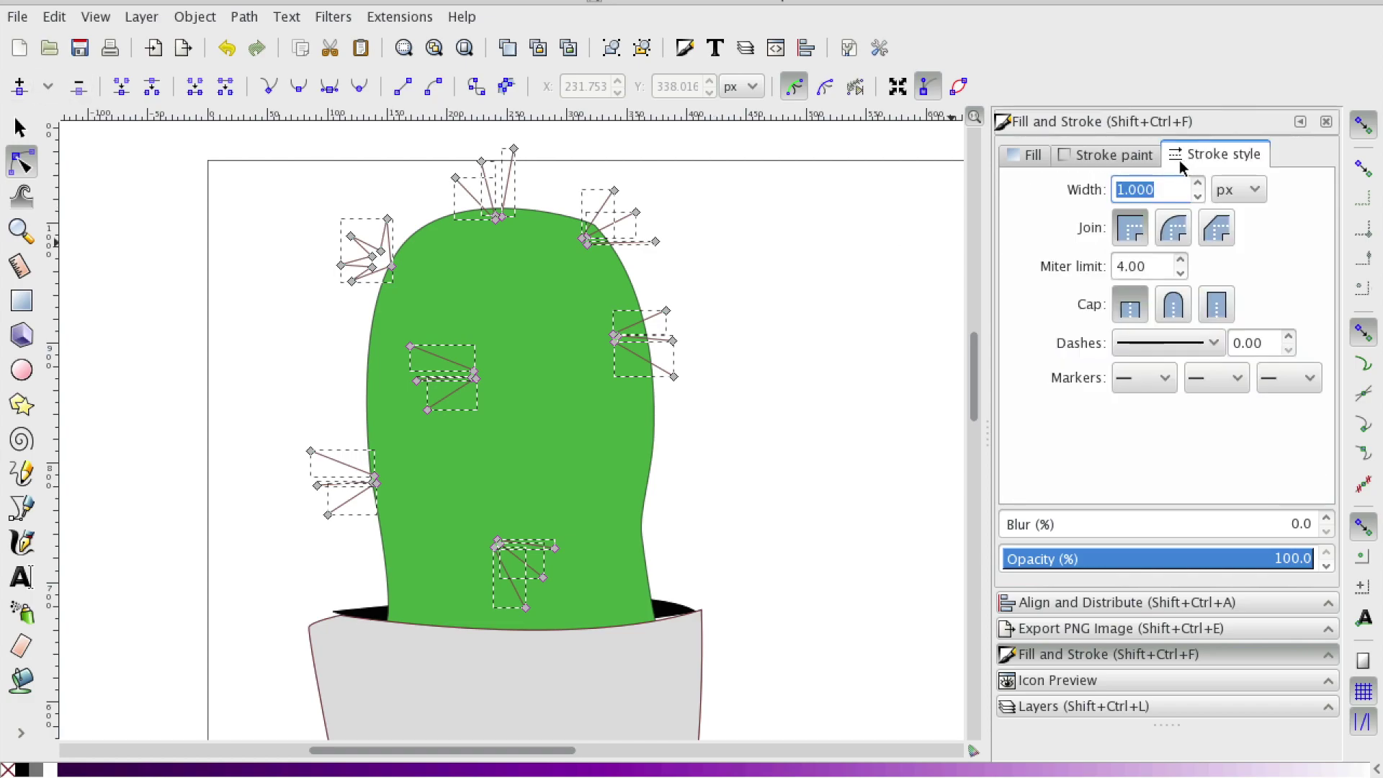
left_click(1128, 231)
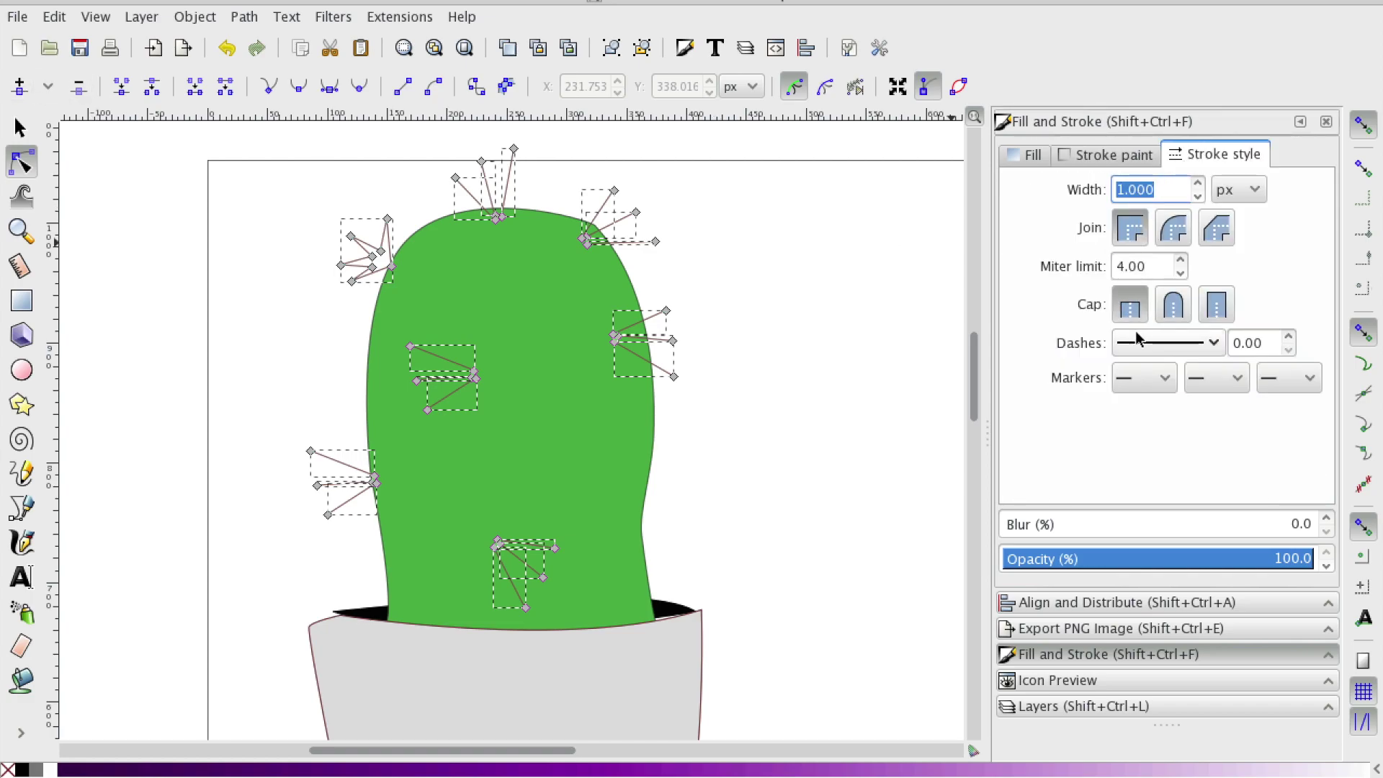
left_click(1197, 185)
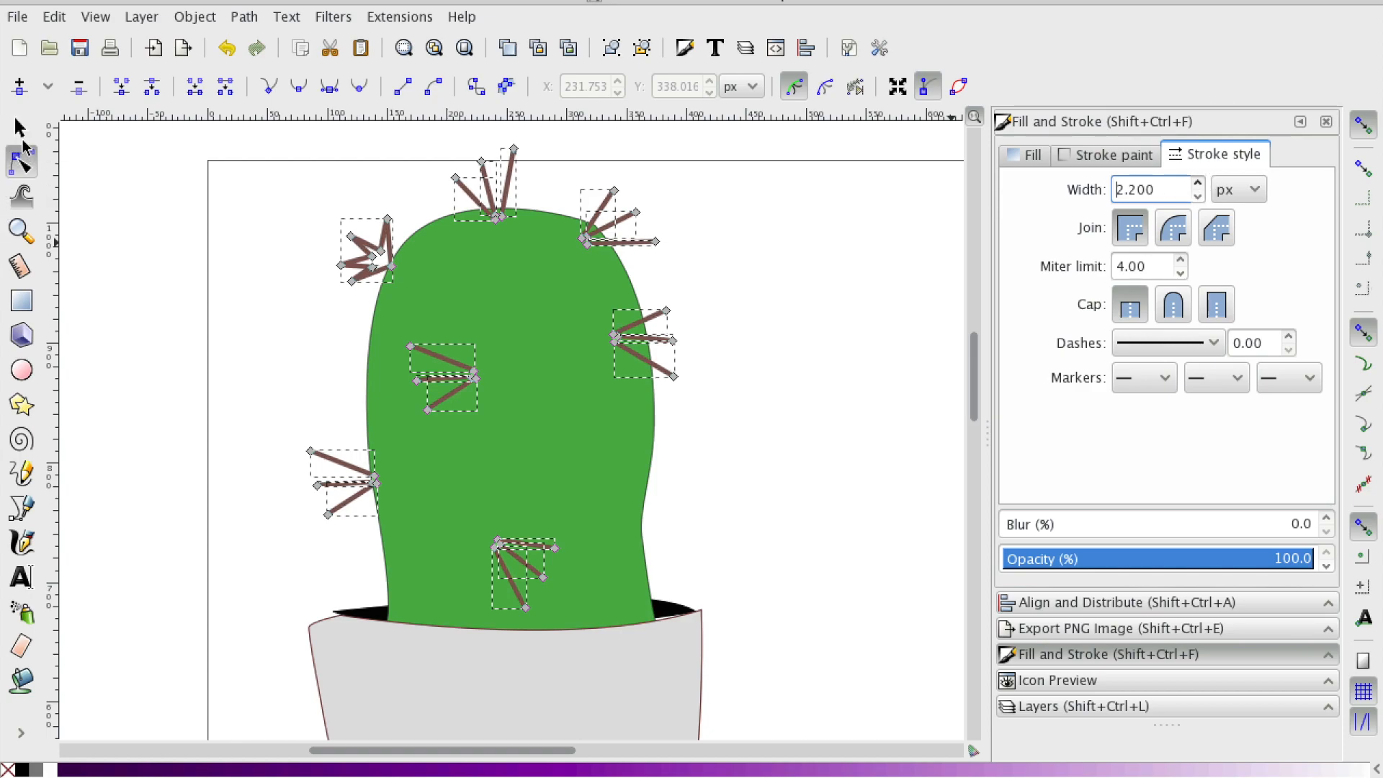
left_click(20, 128)
scroll(194, 287, "down", 2)
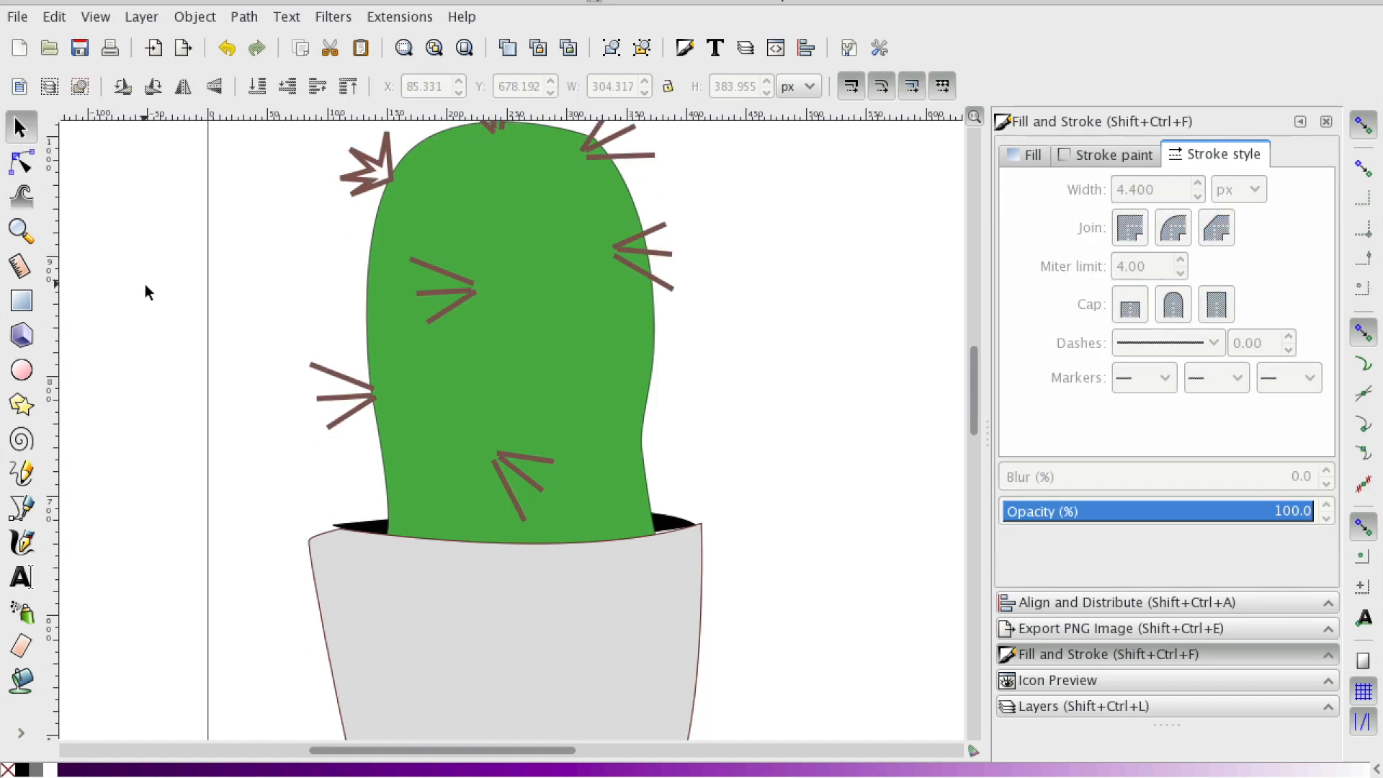
left_click(466, 359)
- Remove the outline stroke from the green cactus body
left_click(1033, 155)
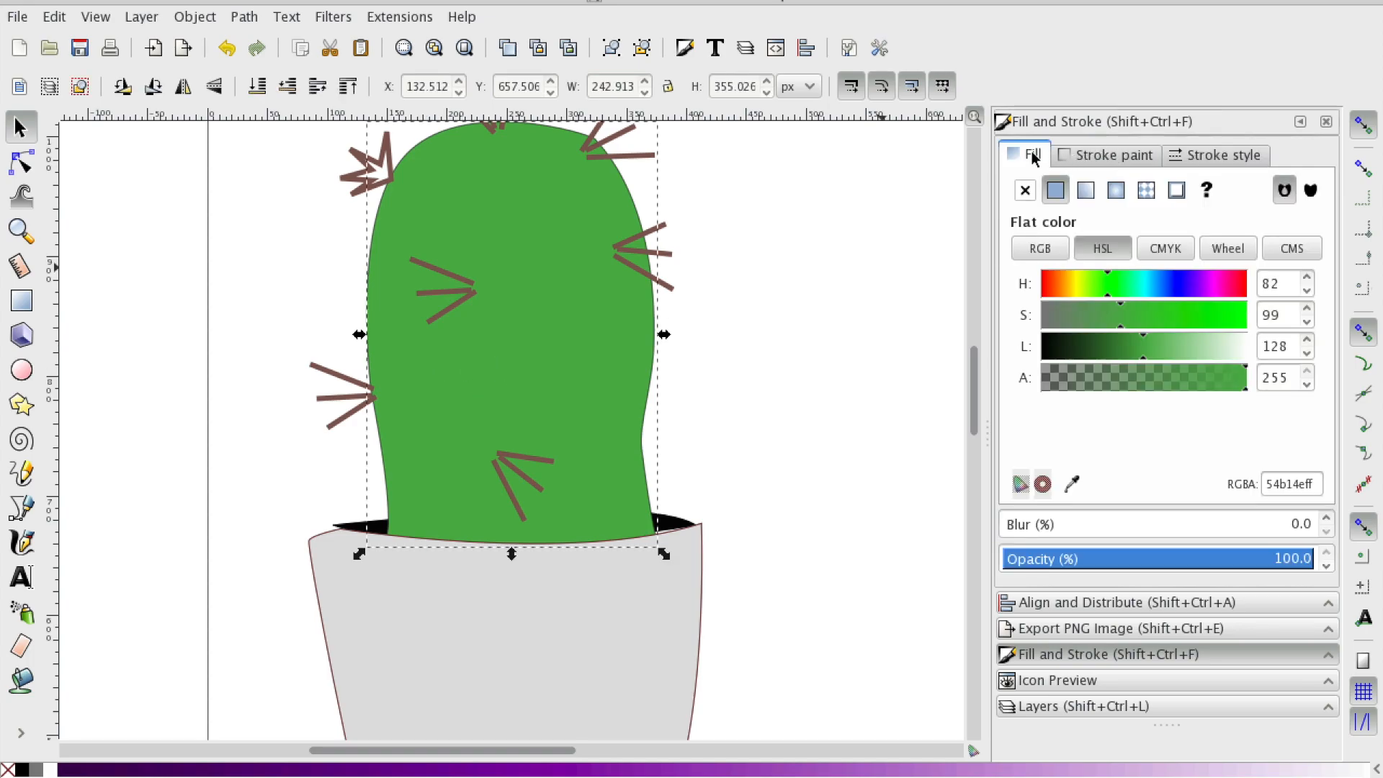
left_click(1095, 154)
left_click(1025, 191)
left_click(775, 329)
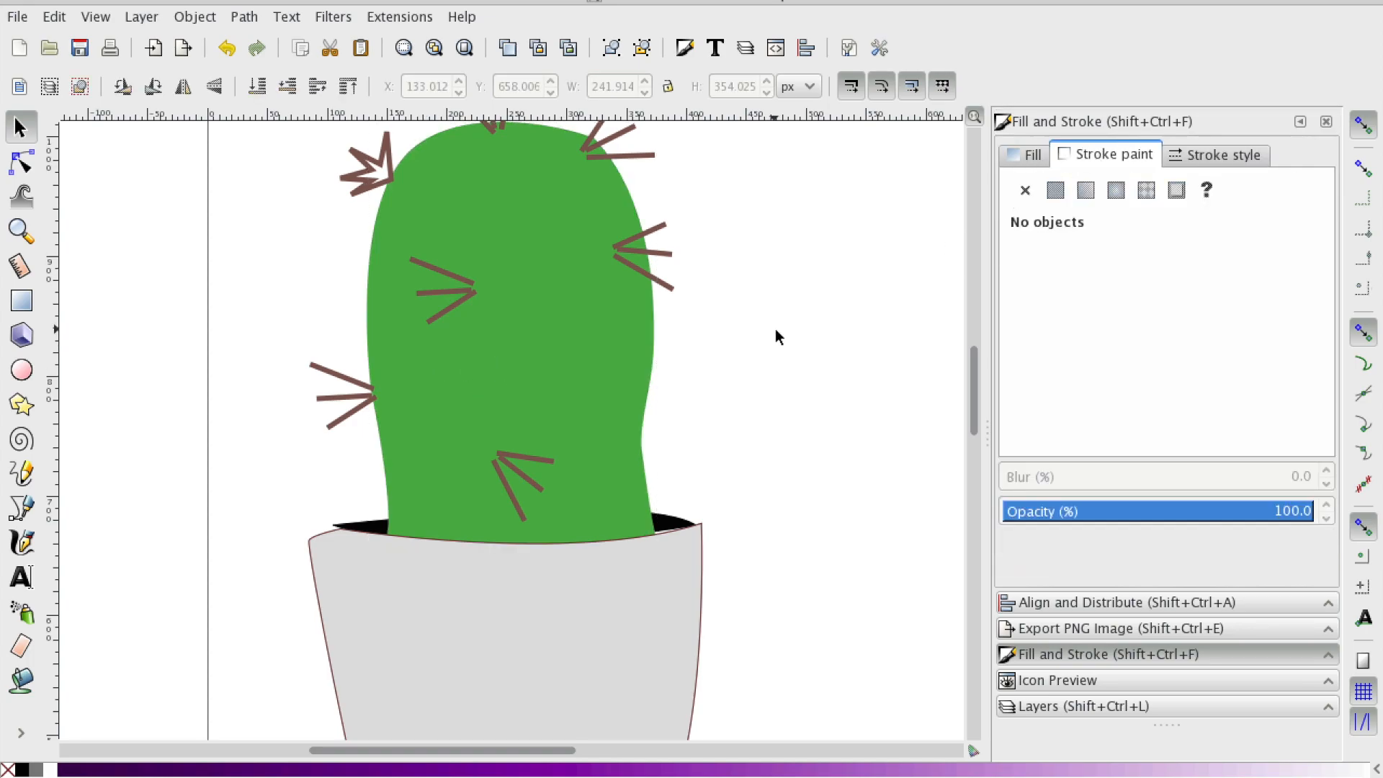
key("n")
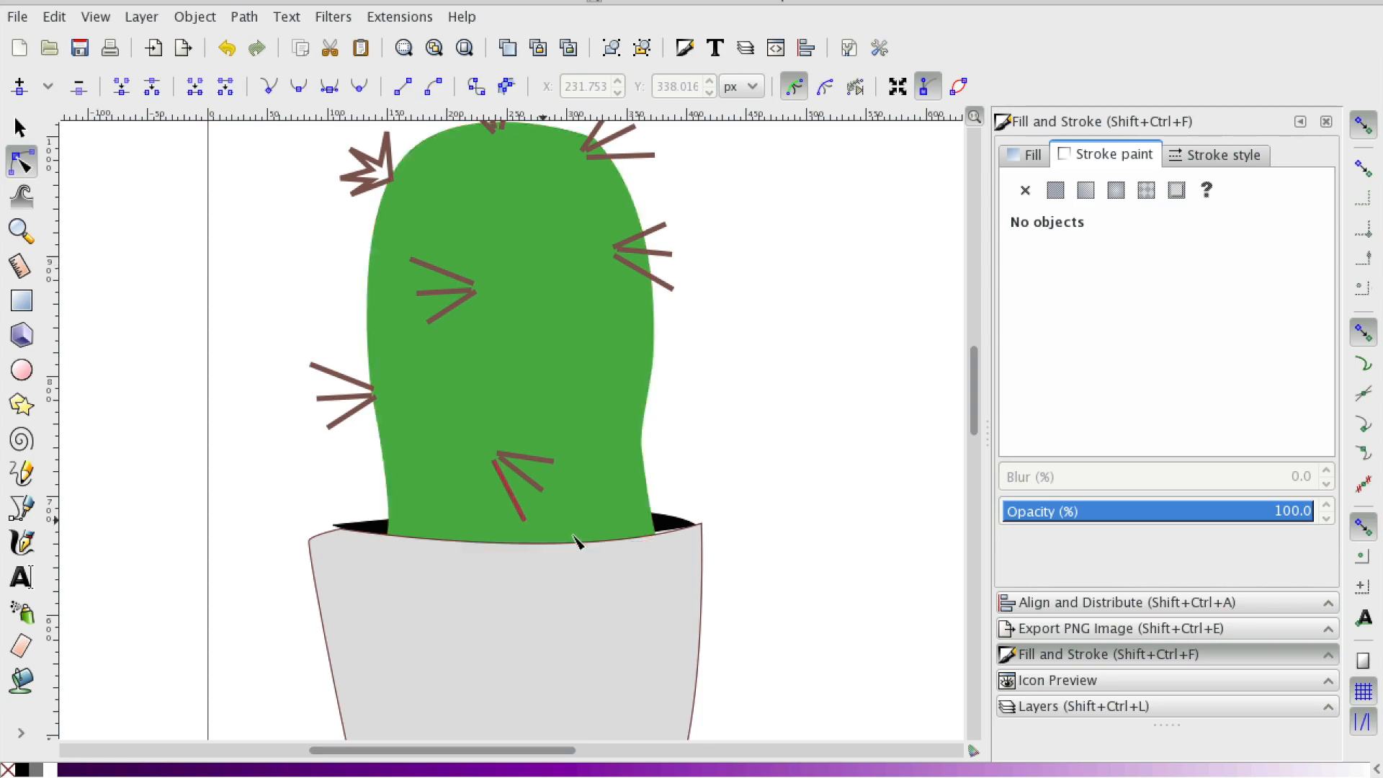
scroll(576, 540, "down", 1)
- Pick the pot for node editing and nudge a corner node slightly inward
left_click(368, 445)
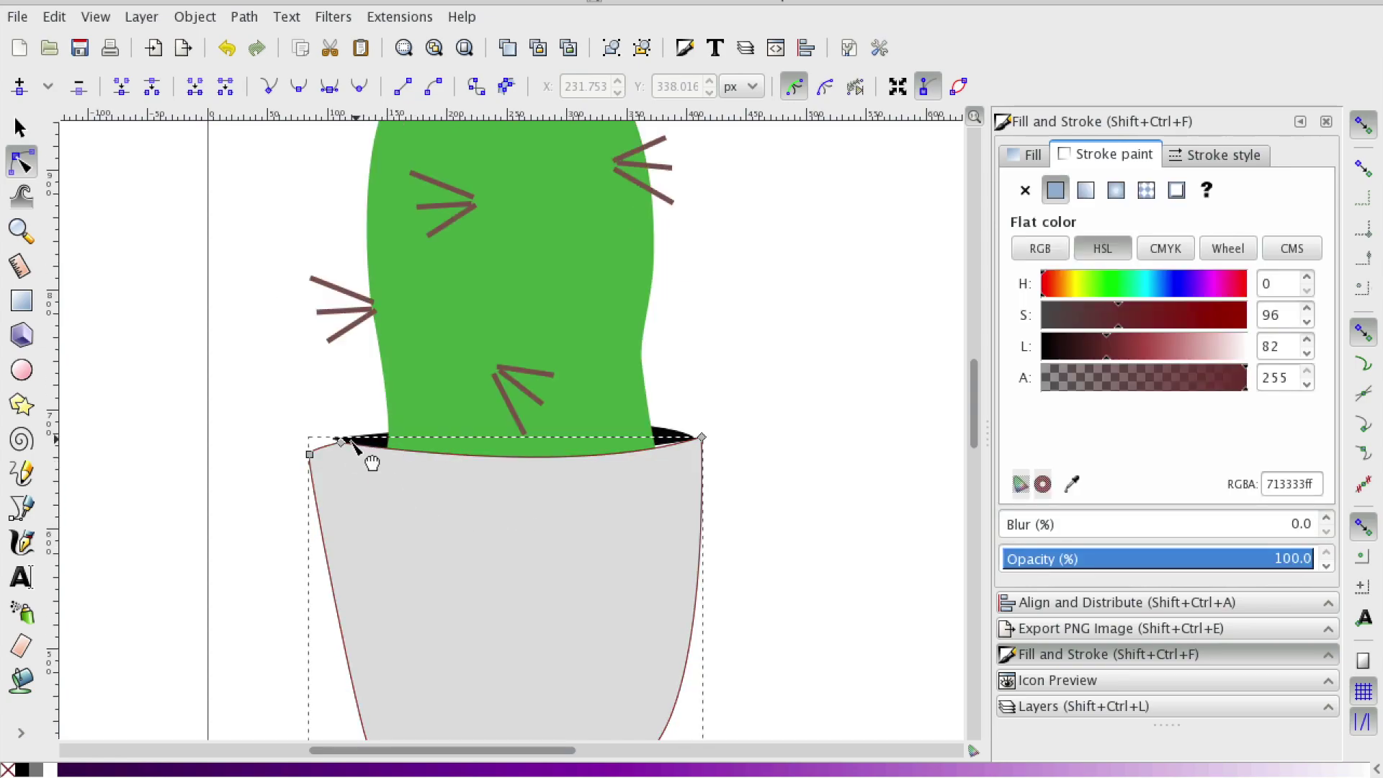
left_click(384, 422)
left_click(344, 443)
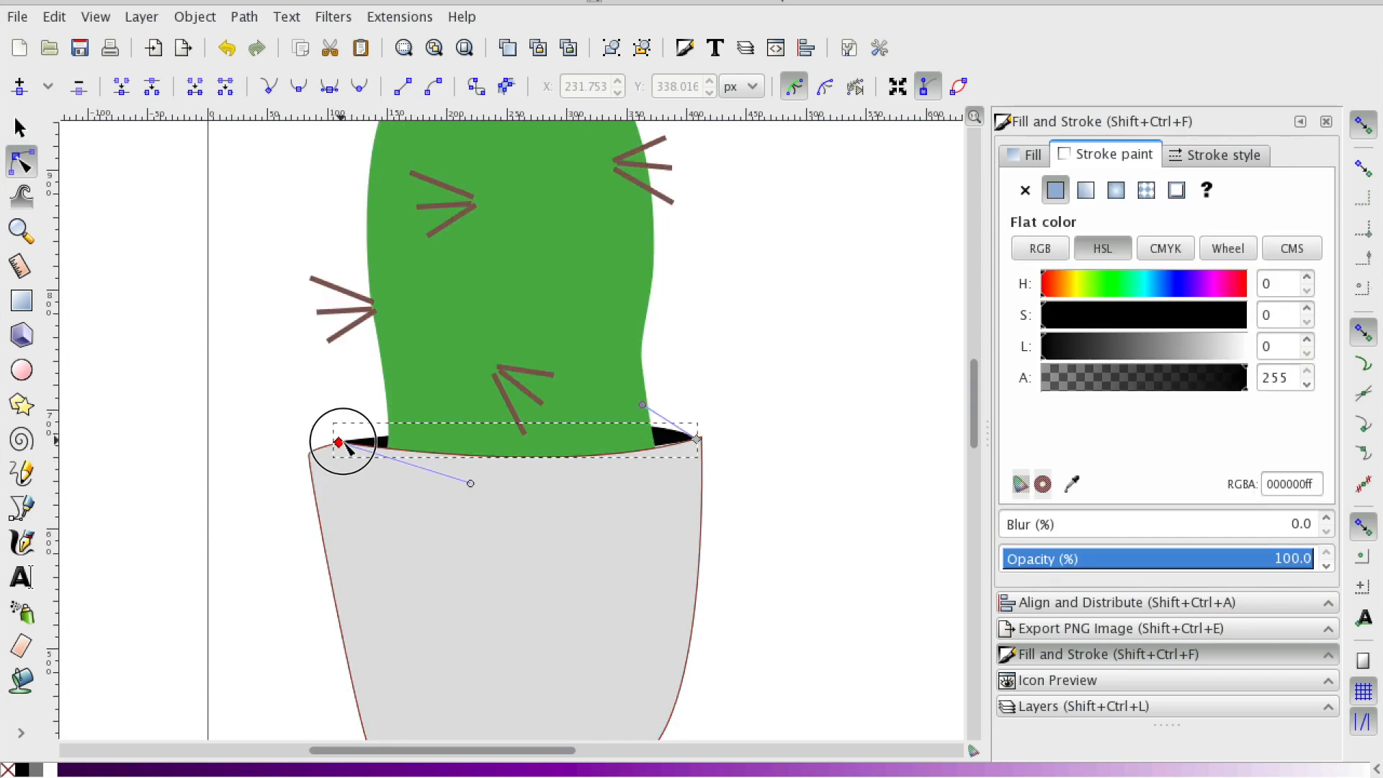
left_click(345, 499)
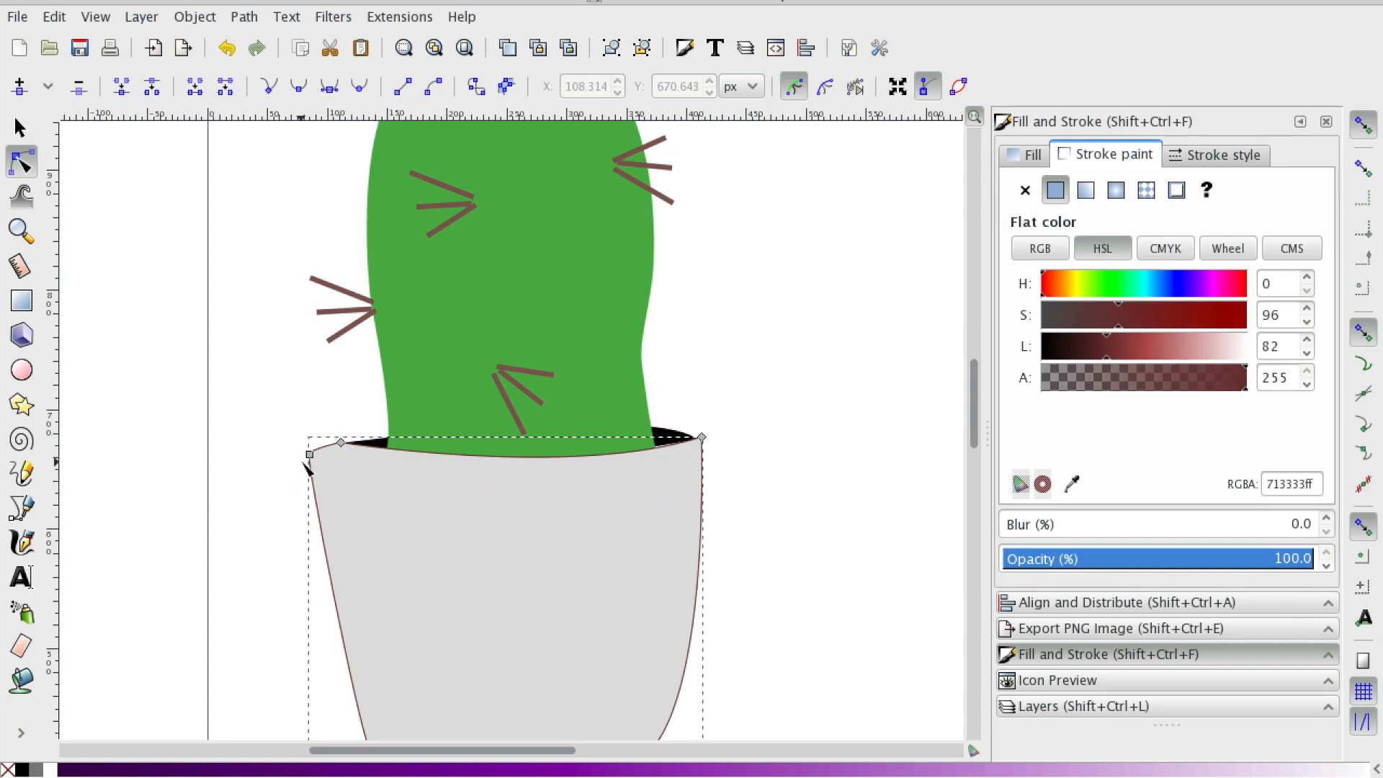
left_click_drag(310, 454, 319, 455)
left_click(762, 480)
scroll(762, 481, "down", 3)
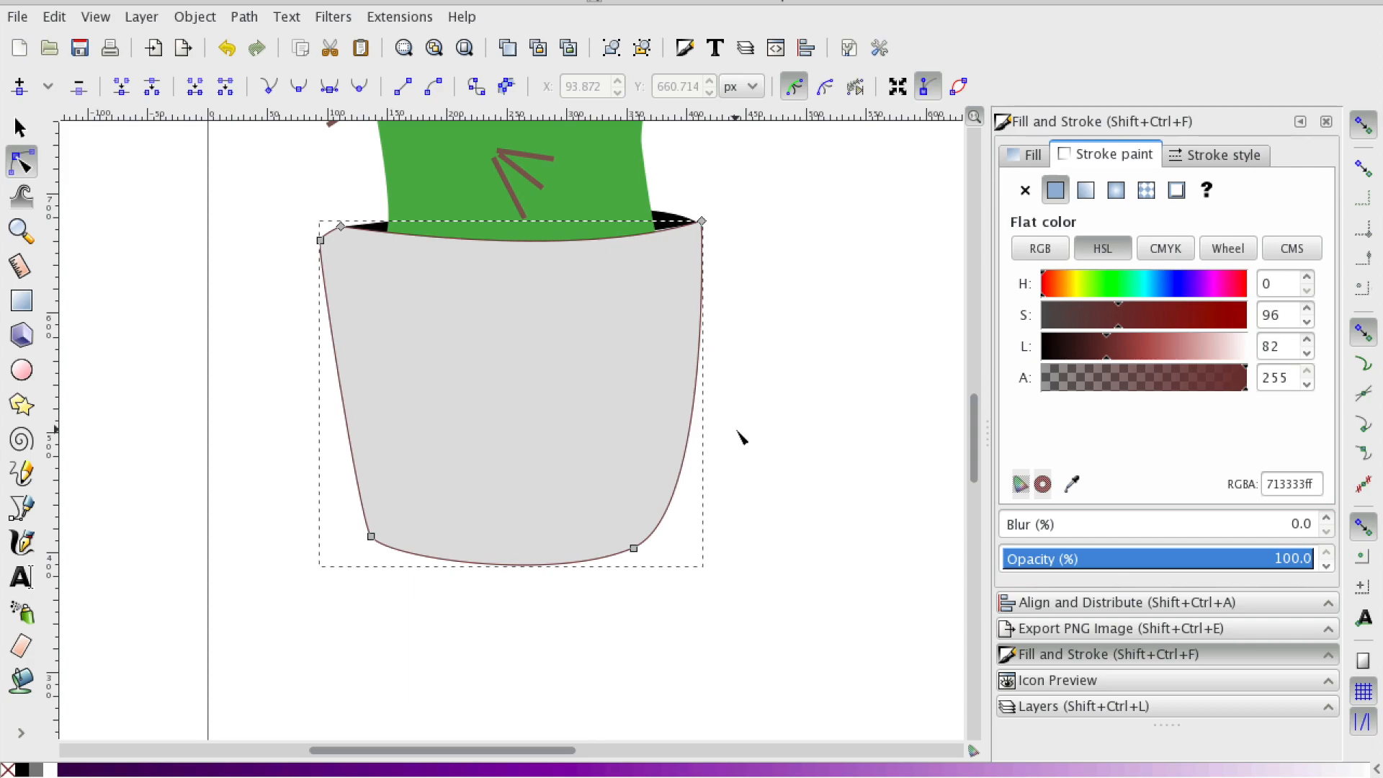
- Round the pot's lower corners into a curved base and adjust its top-left corner
left_click_drag(371, 535, 394, 528)
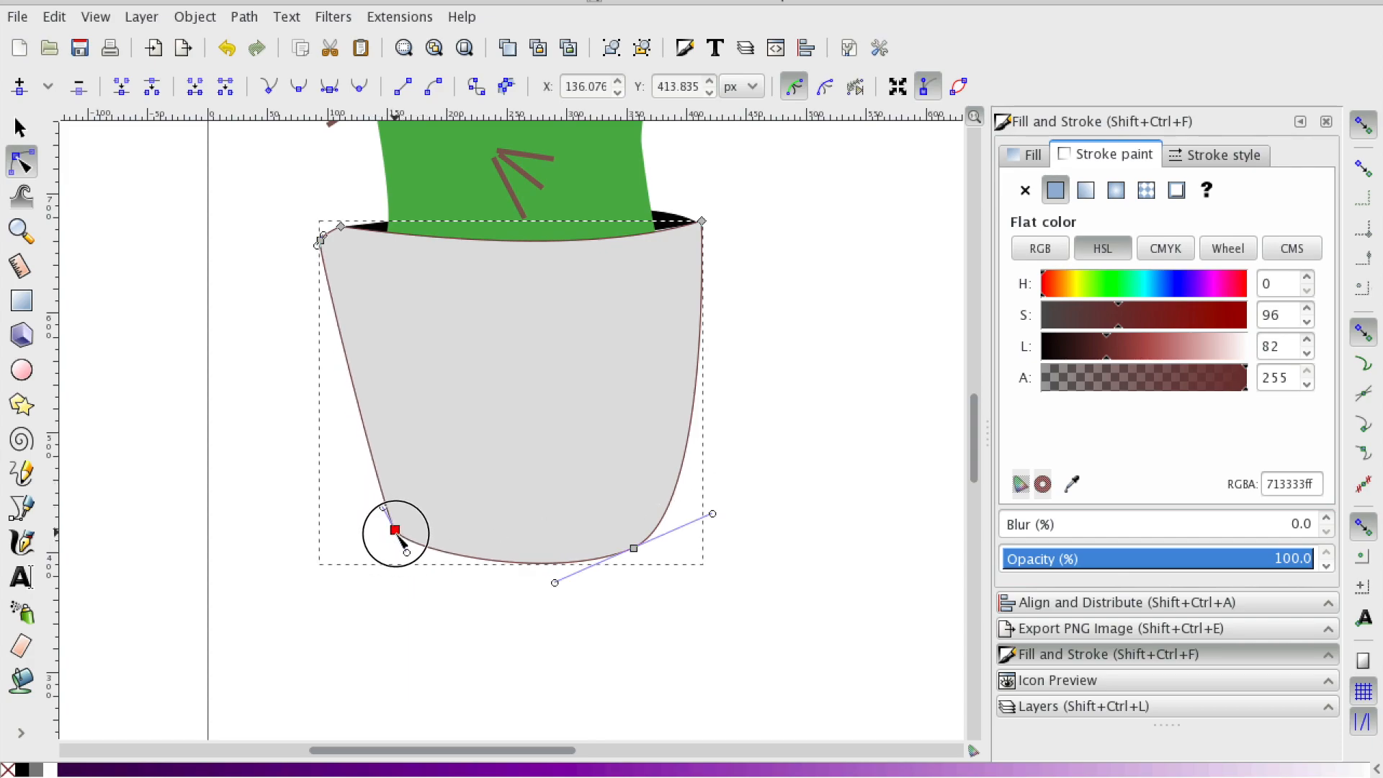
left_click_drag(635, 549, 644, 530)
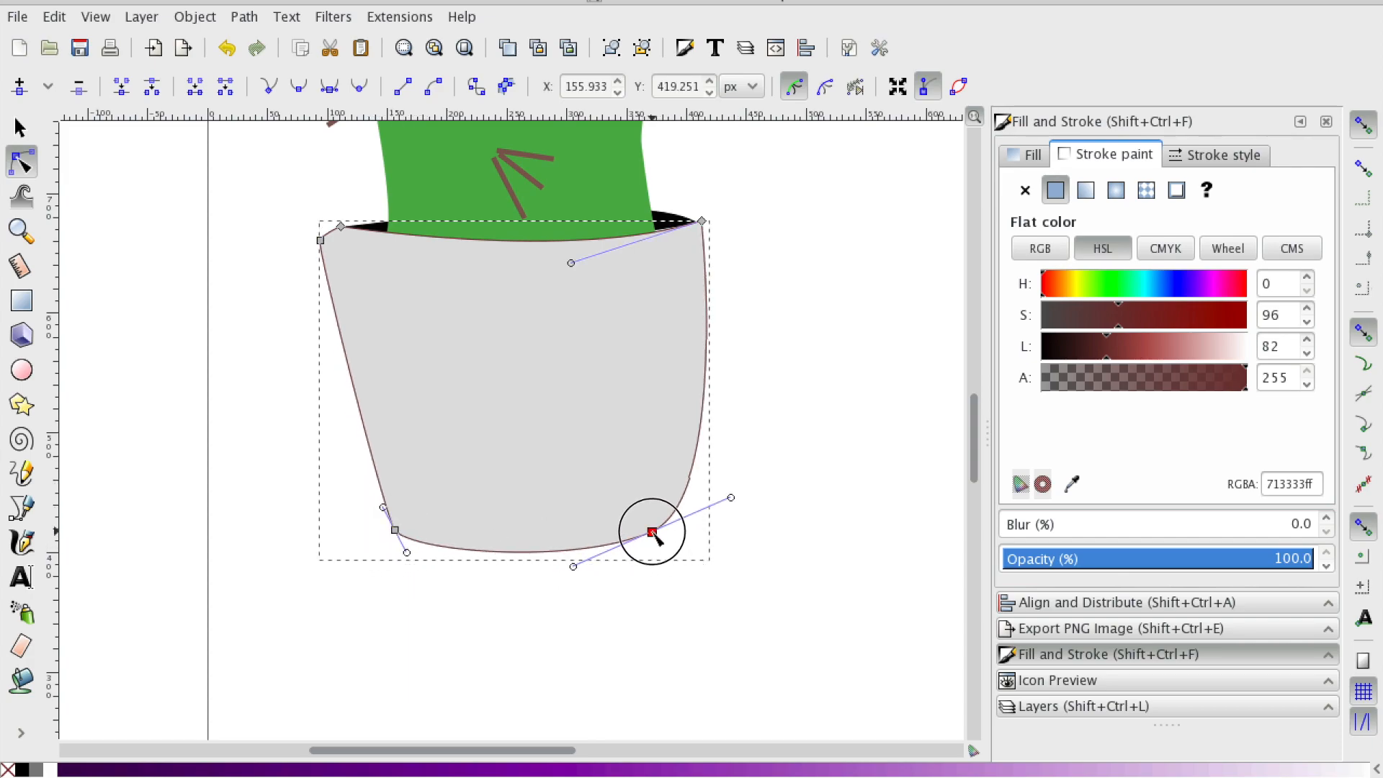
left_click_drag(720, 497, 725, 521)
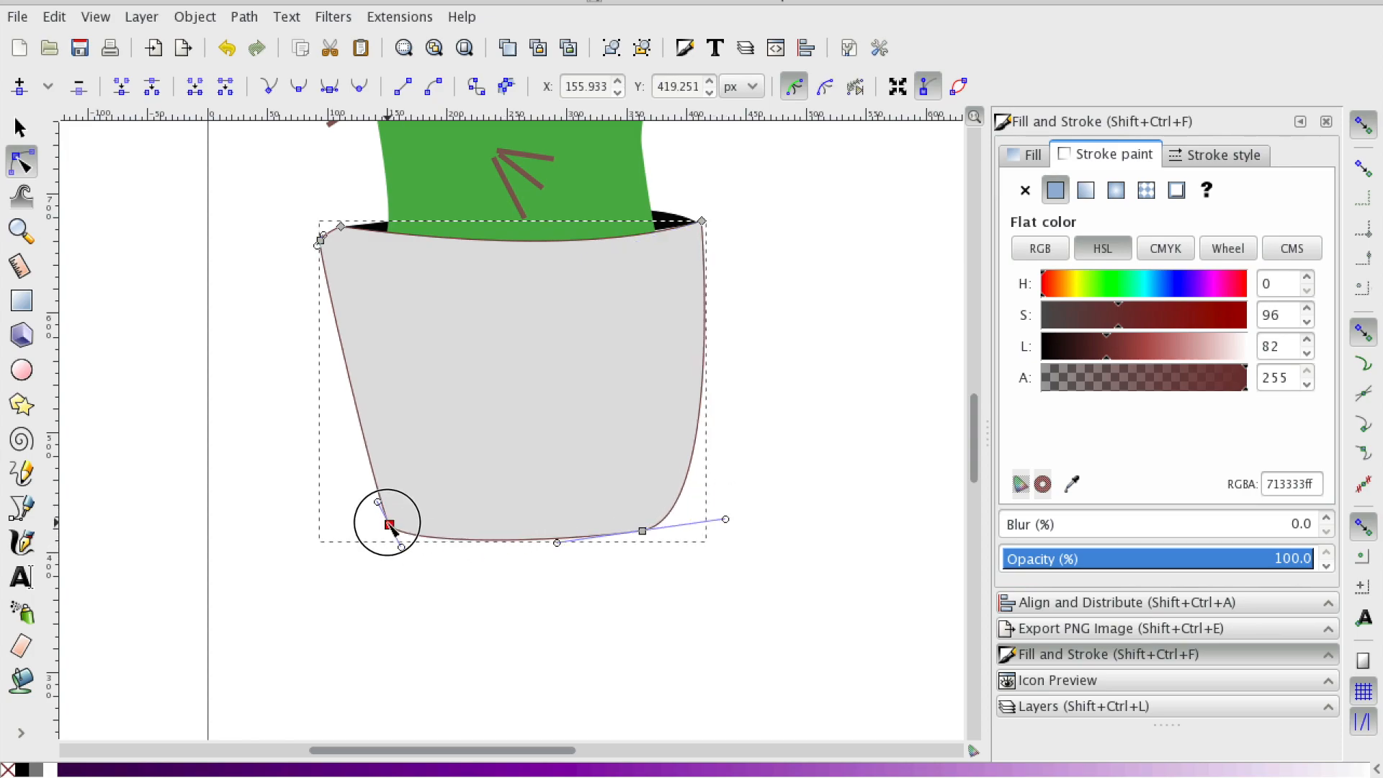
left_click_drag(395, 529, 365, 502)
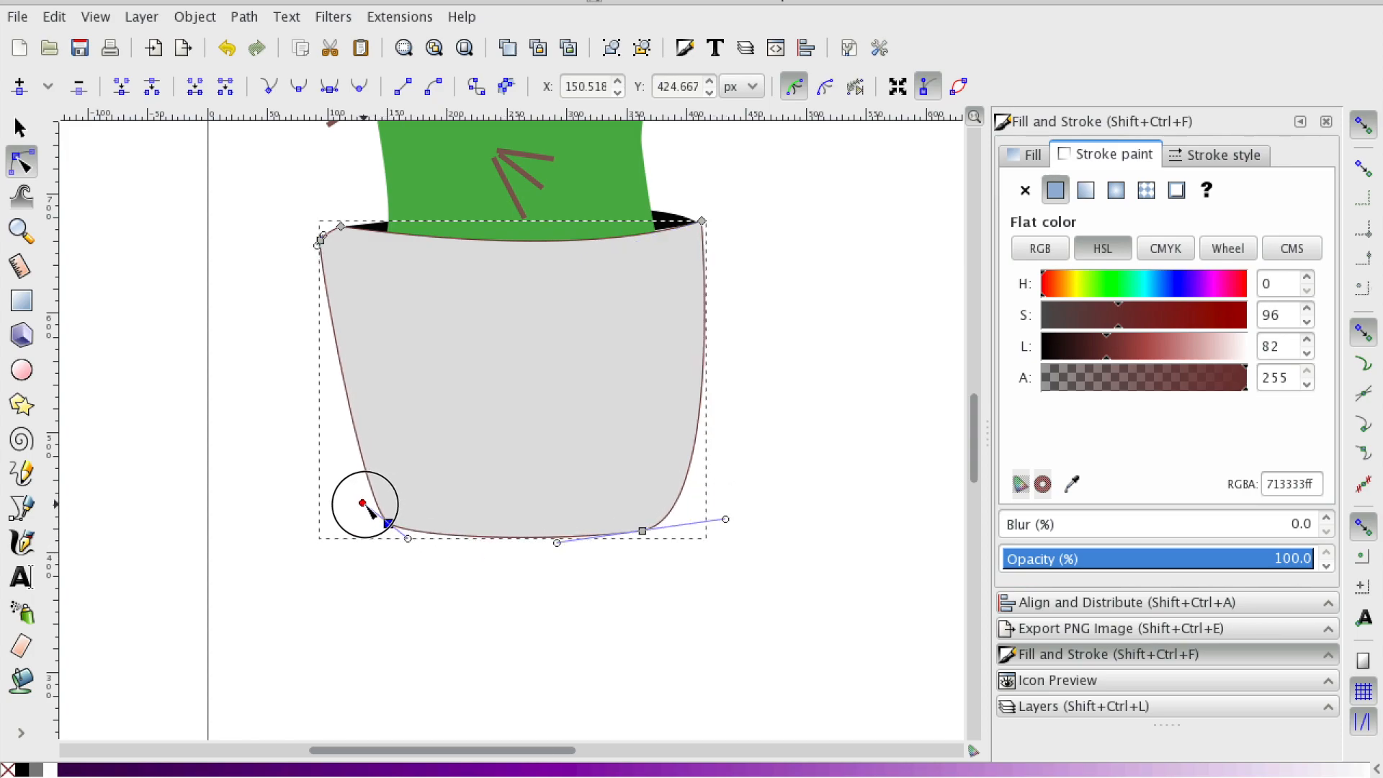
left_click_drag(321, 239, 321, 306)
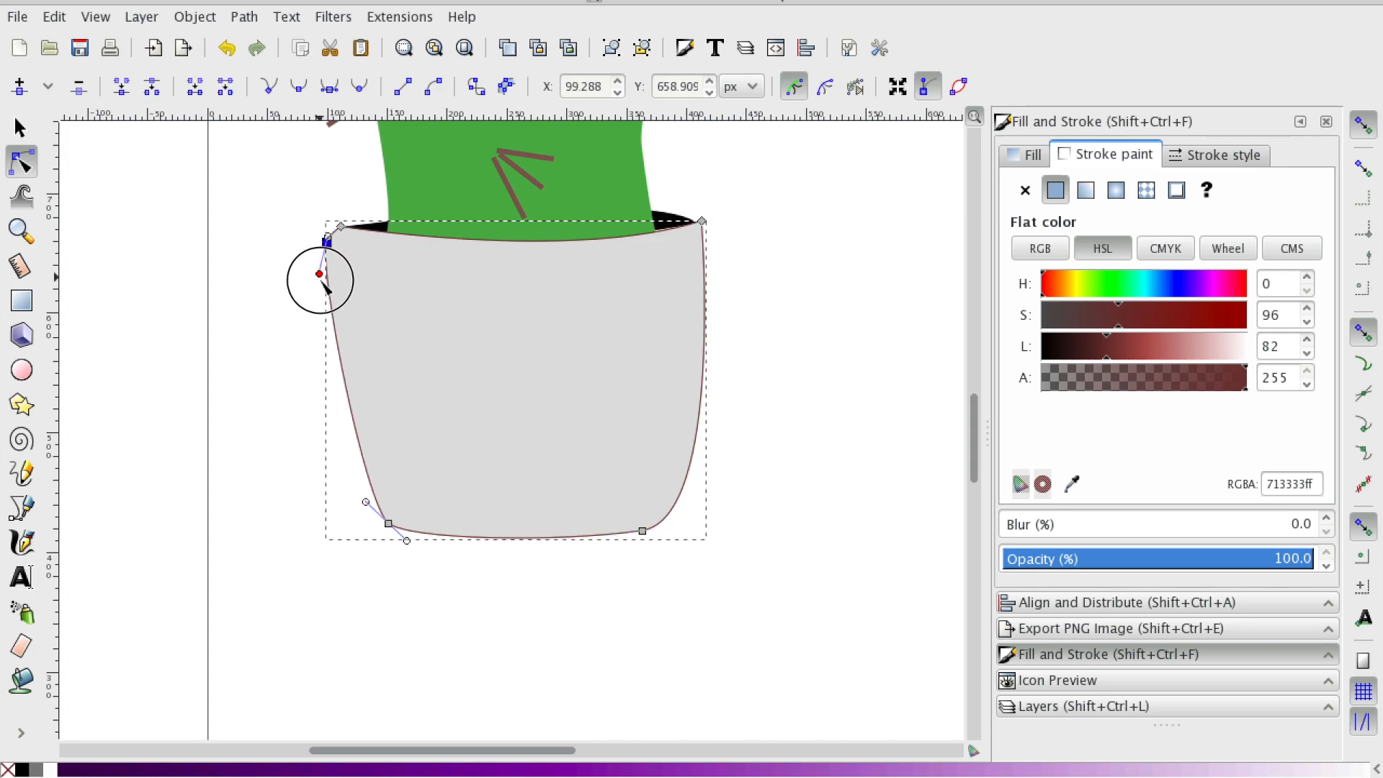
key("Escape")
- Select the dark rim inside the pot and make its fill grey 828282
left_click(703, 403)
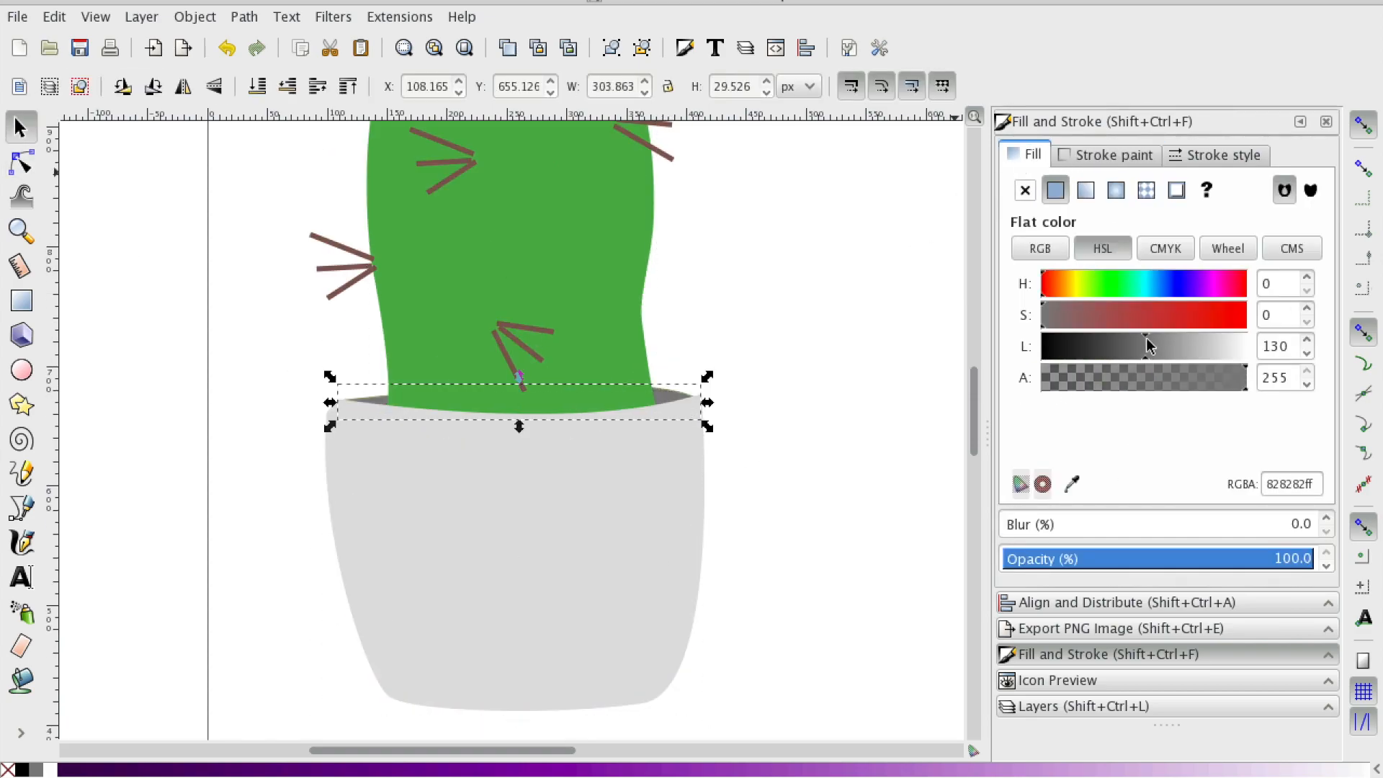
left_click_drag(444, 749, 843, 749)
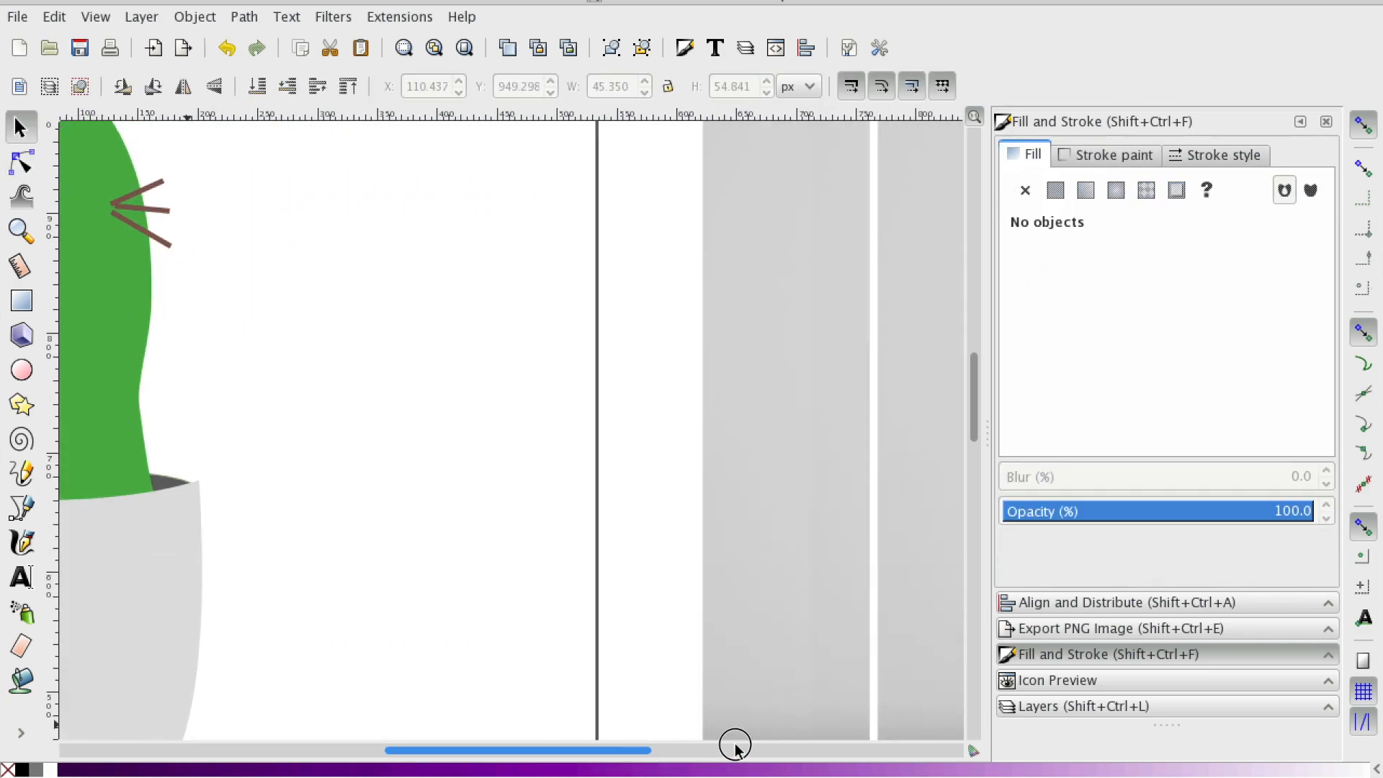
scroll(661, 341, "up", 2)
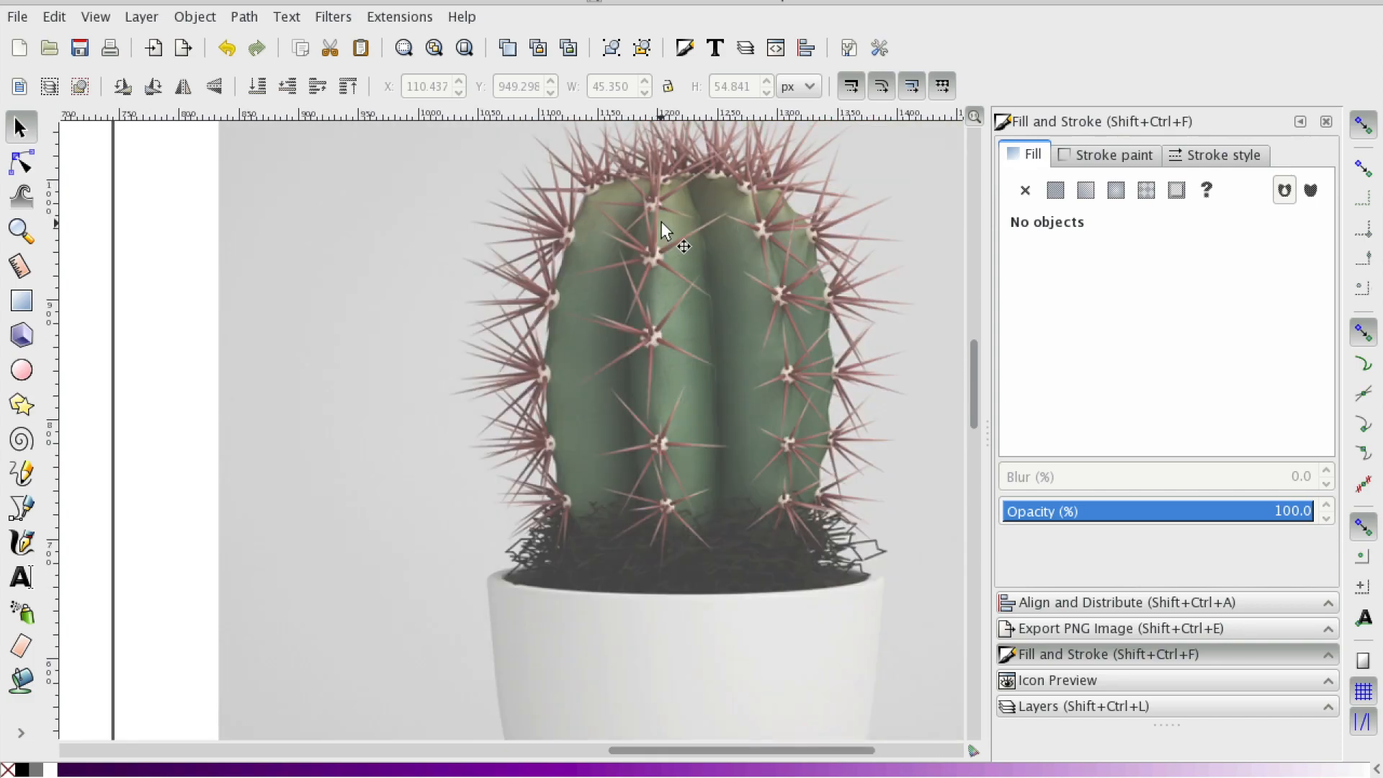
left_click_drag(800, 750, 509, 750)
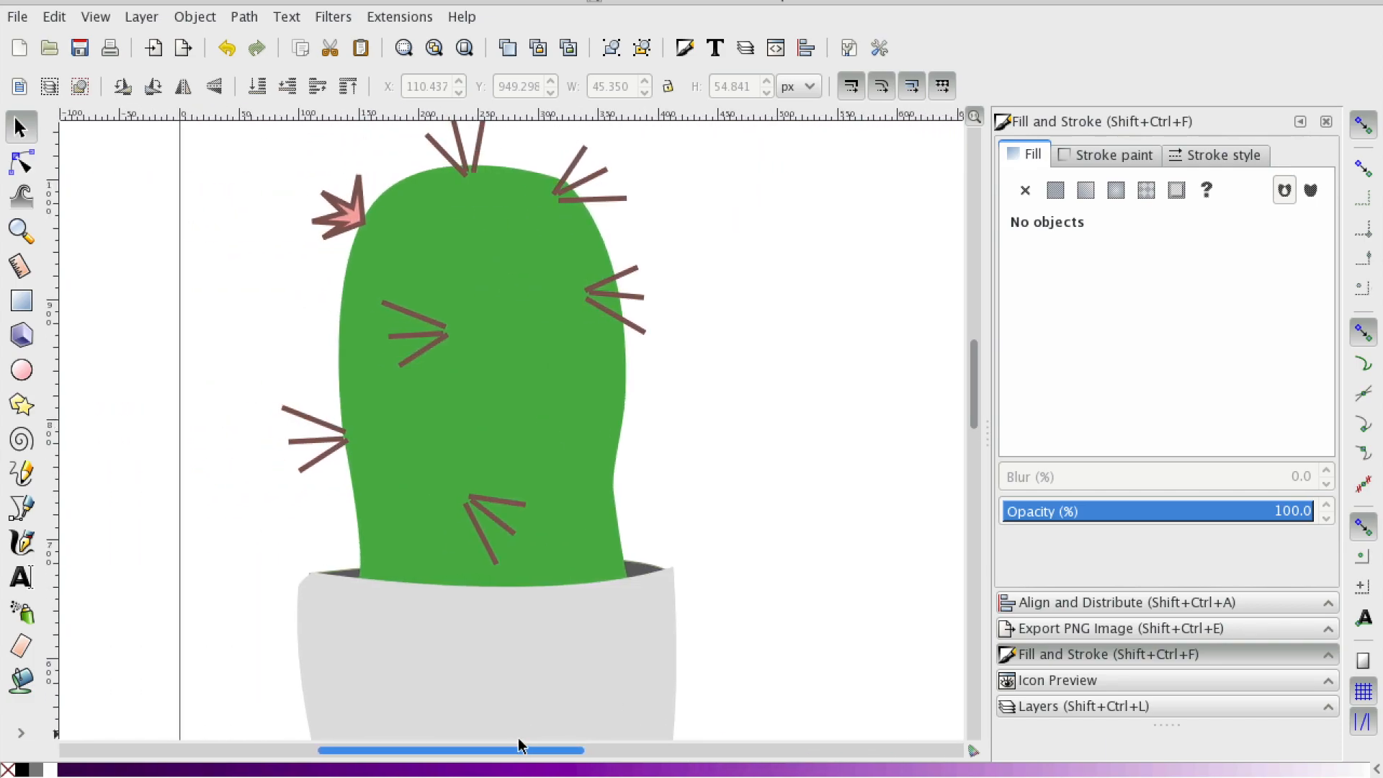
left_click(22, 509)
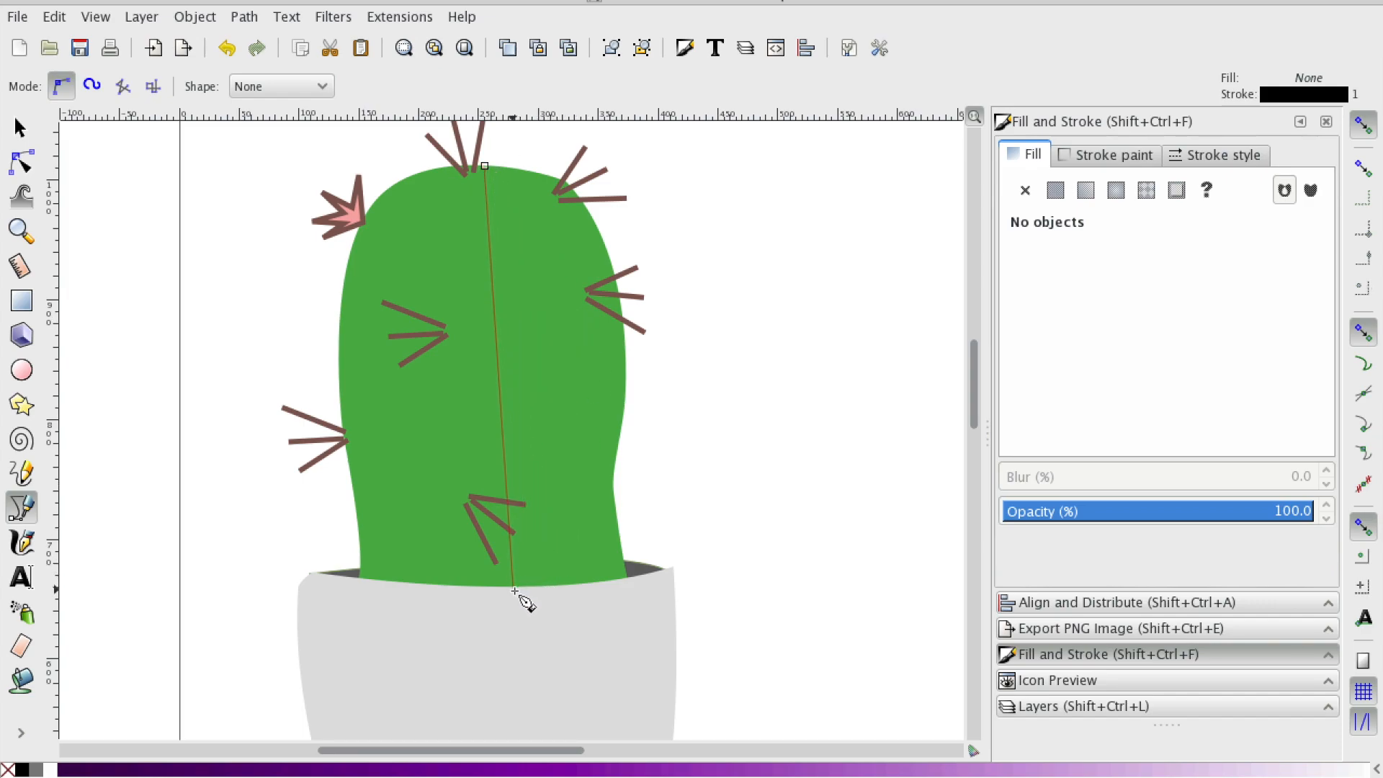
- Draw curved ridge lines running down the cactus body toward the pot
left_click_drag(518, 607, 497, 713)
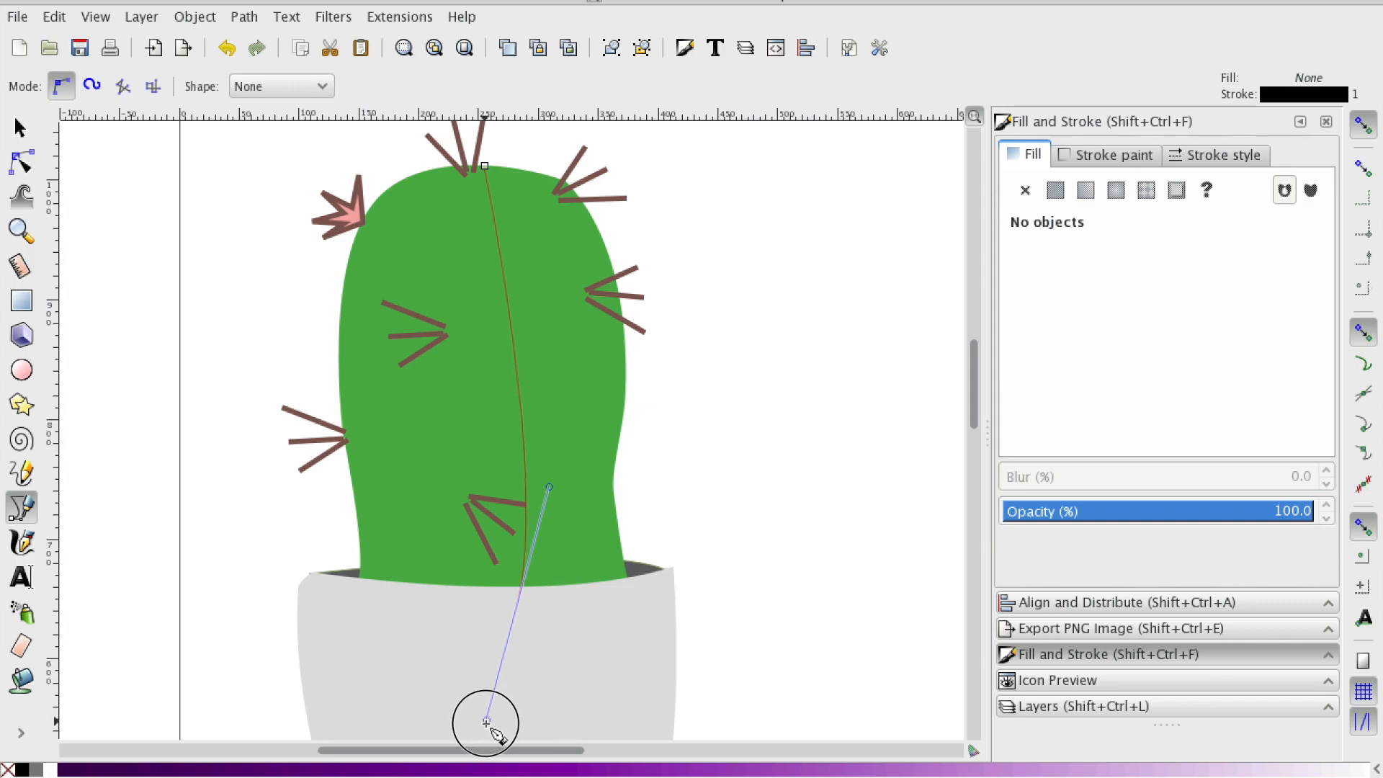
key("Return")
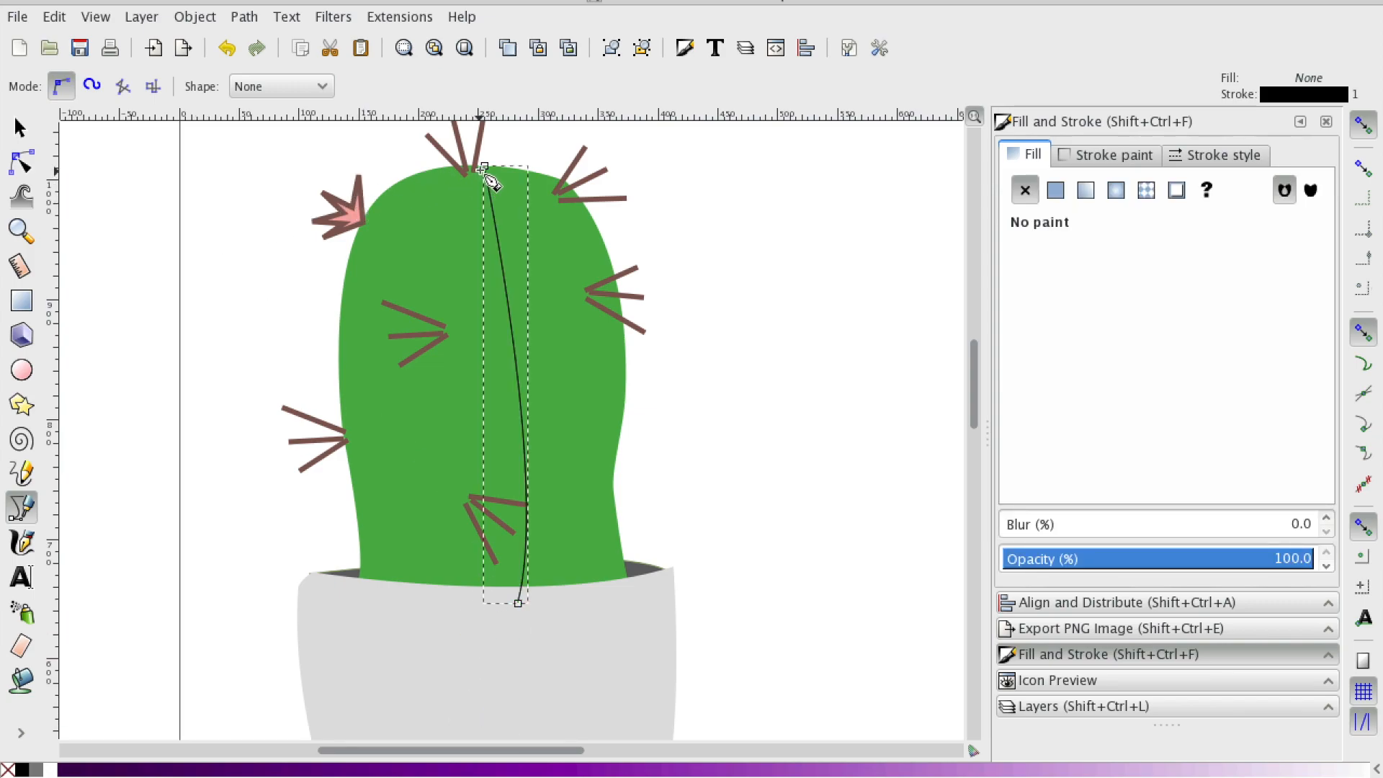
left_click(475, 168)
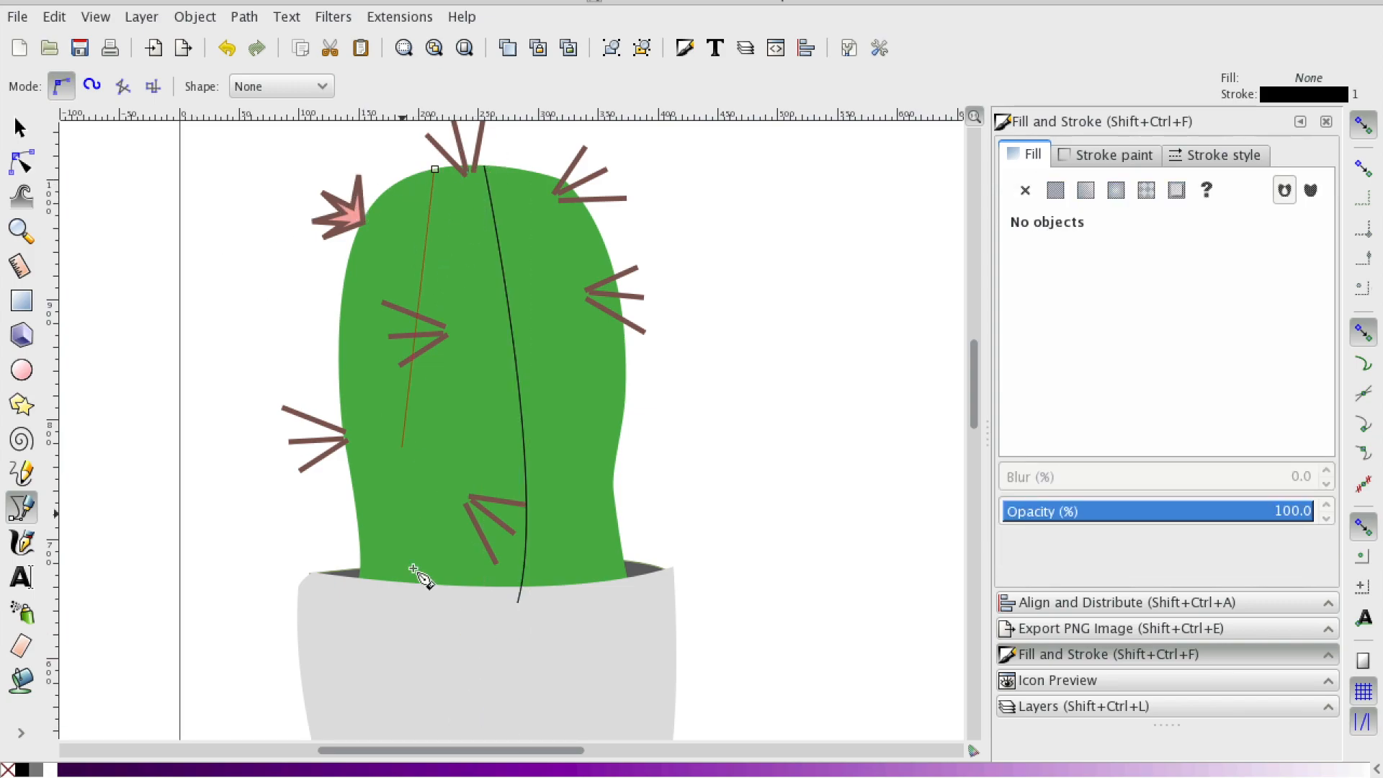
- Adjust a ridge line's position and select all three ridge lines' nodes
left_click(22, 162)
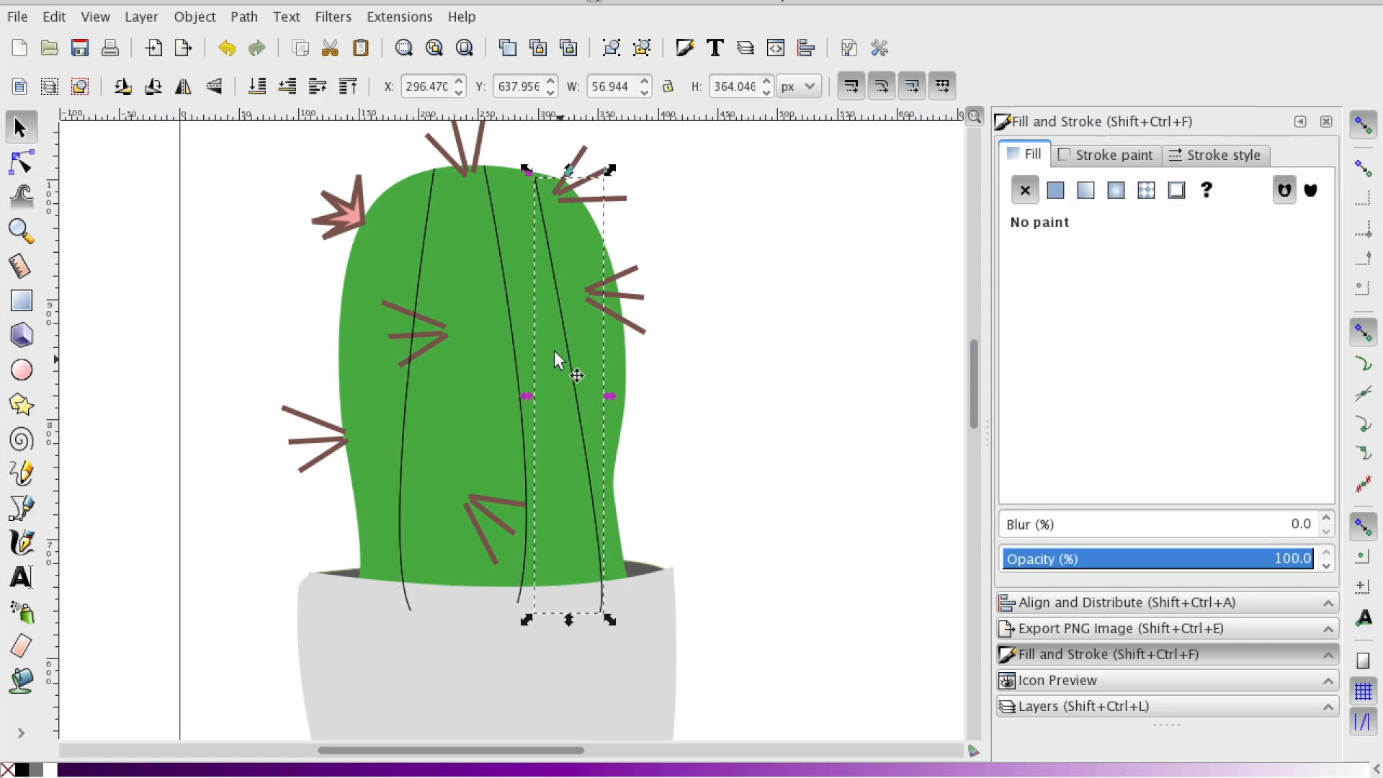
left_click_drag(554, 350, 589, 319)
left_click(411, 357, "shift")
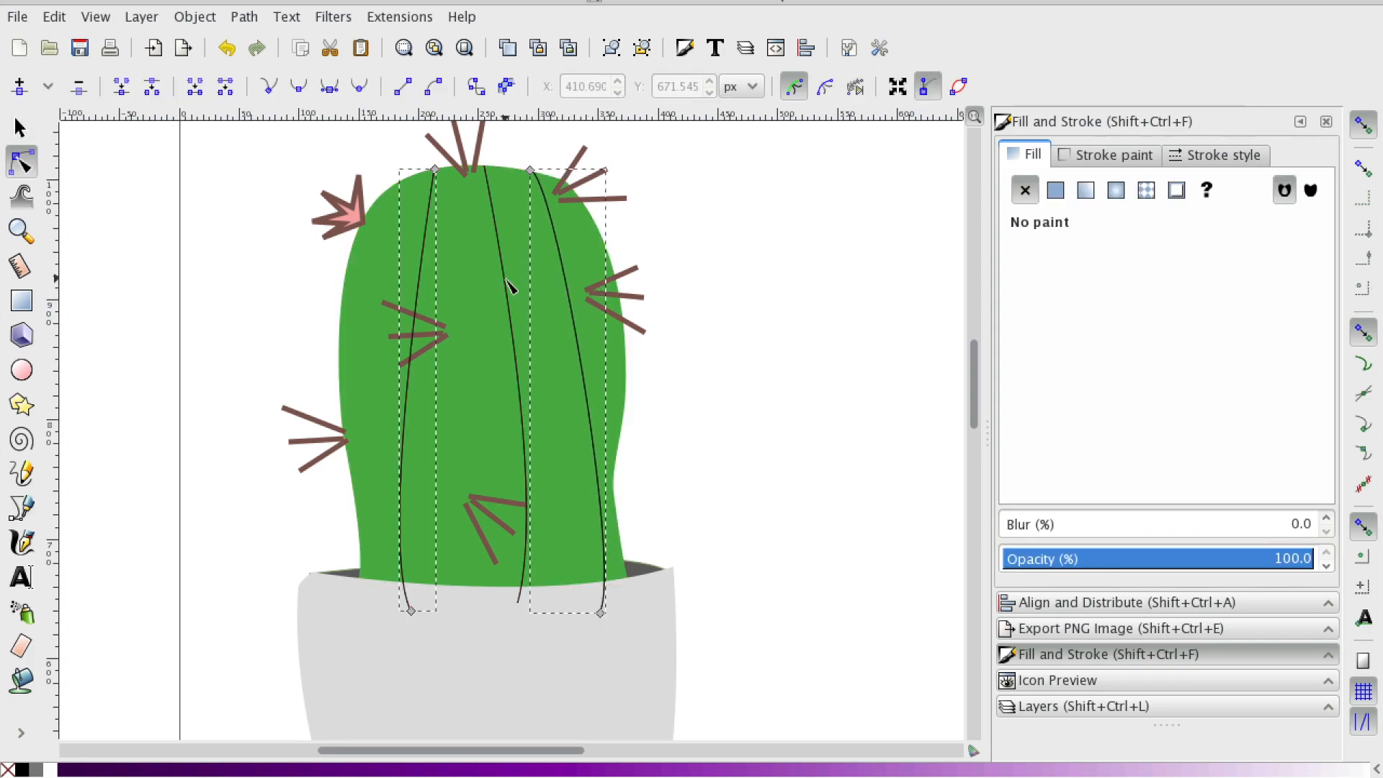
left_click(502, 287, "shift")
- Stroke the ridge lines a darkened green sampled from the cactus body and thicken them
left_click(1072, 162)
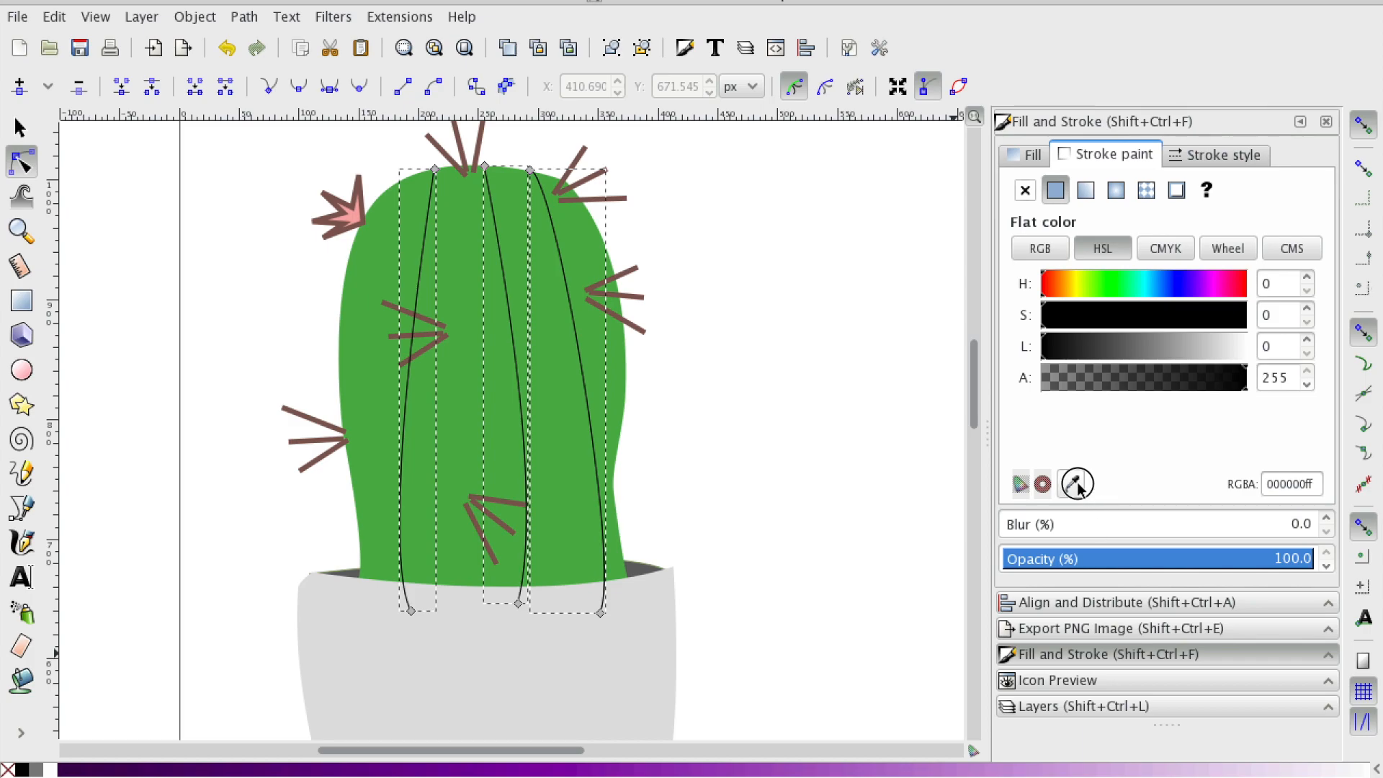
left_click(1077, 485)
left_click(574, 329)
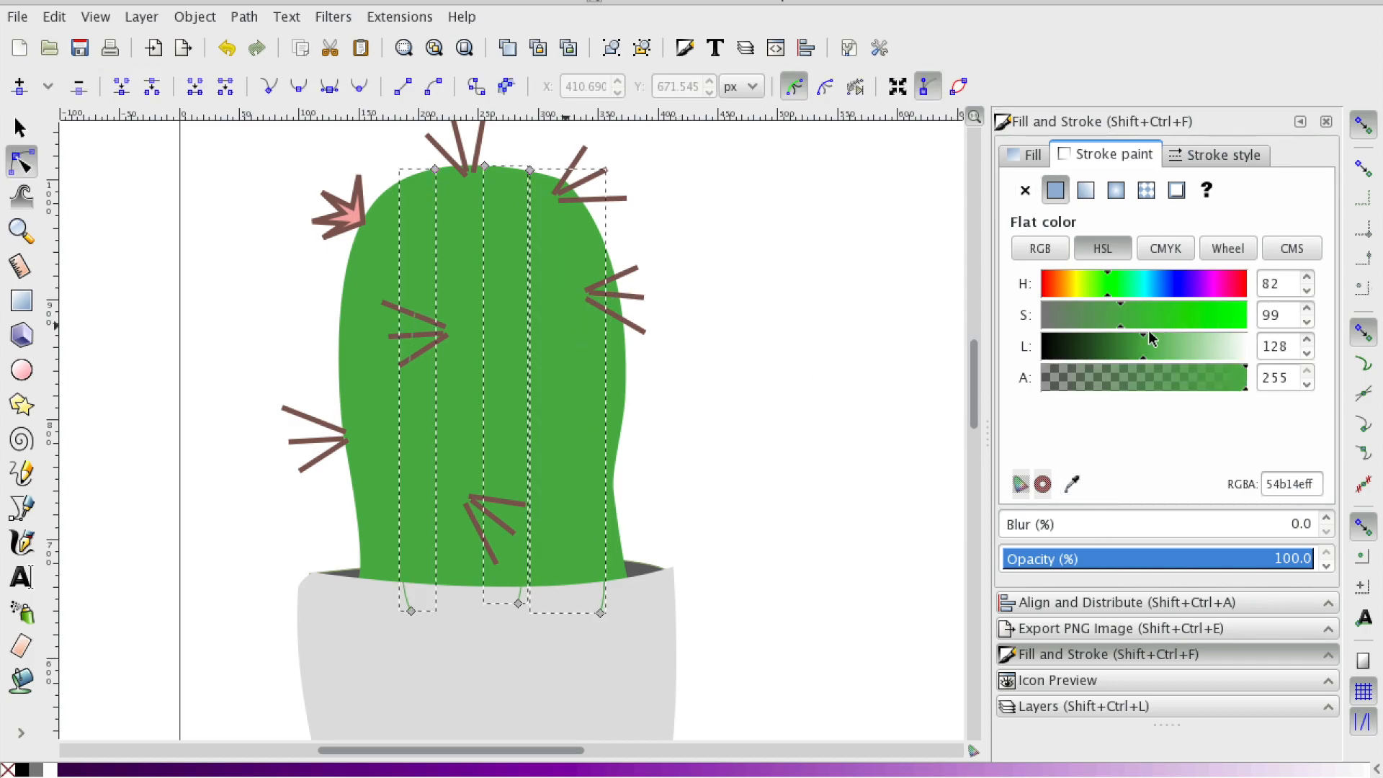
left_click_drag(1140, 346, 1104, 348)
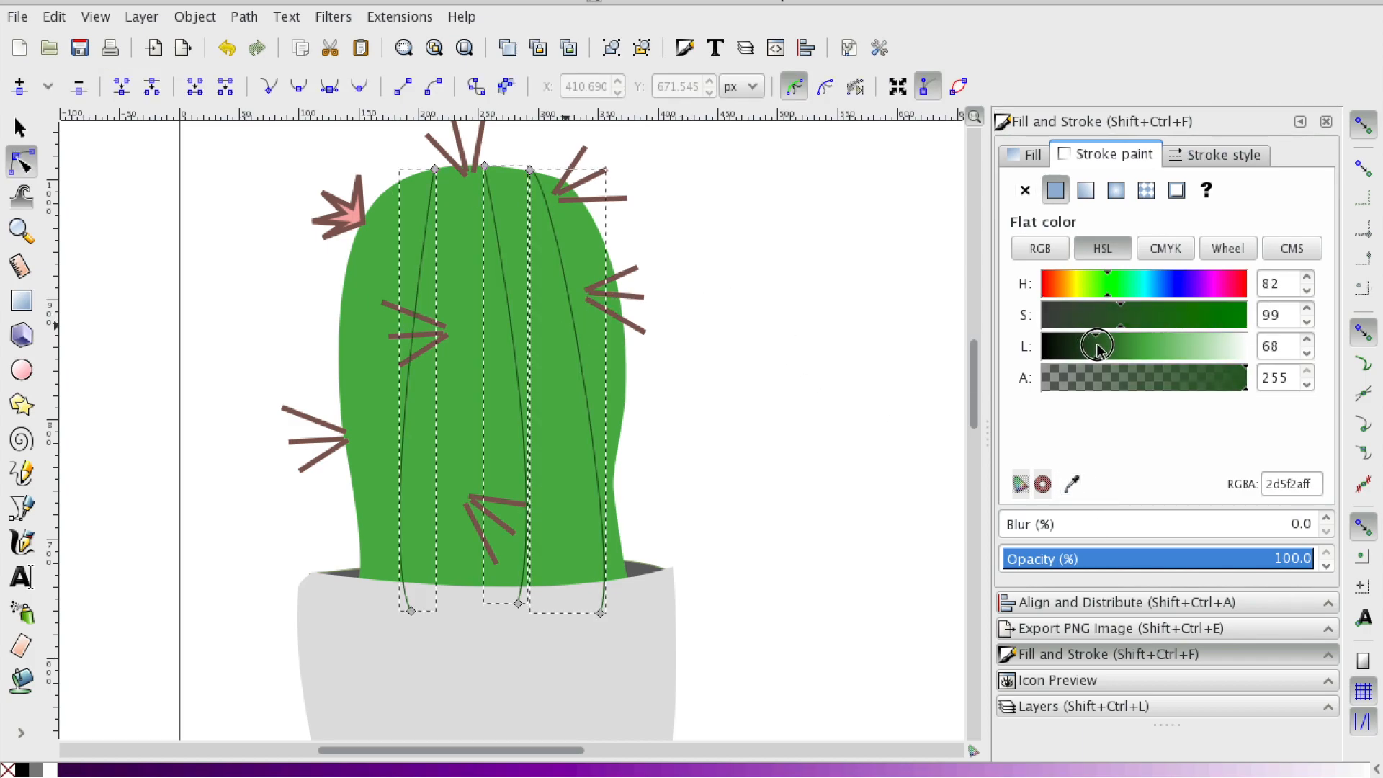
left_click(1215, 155)
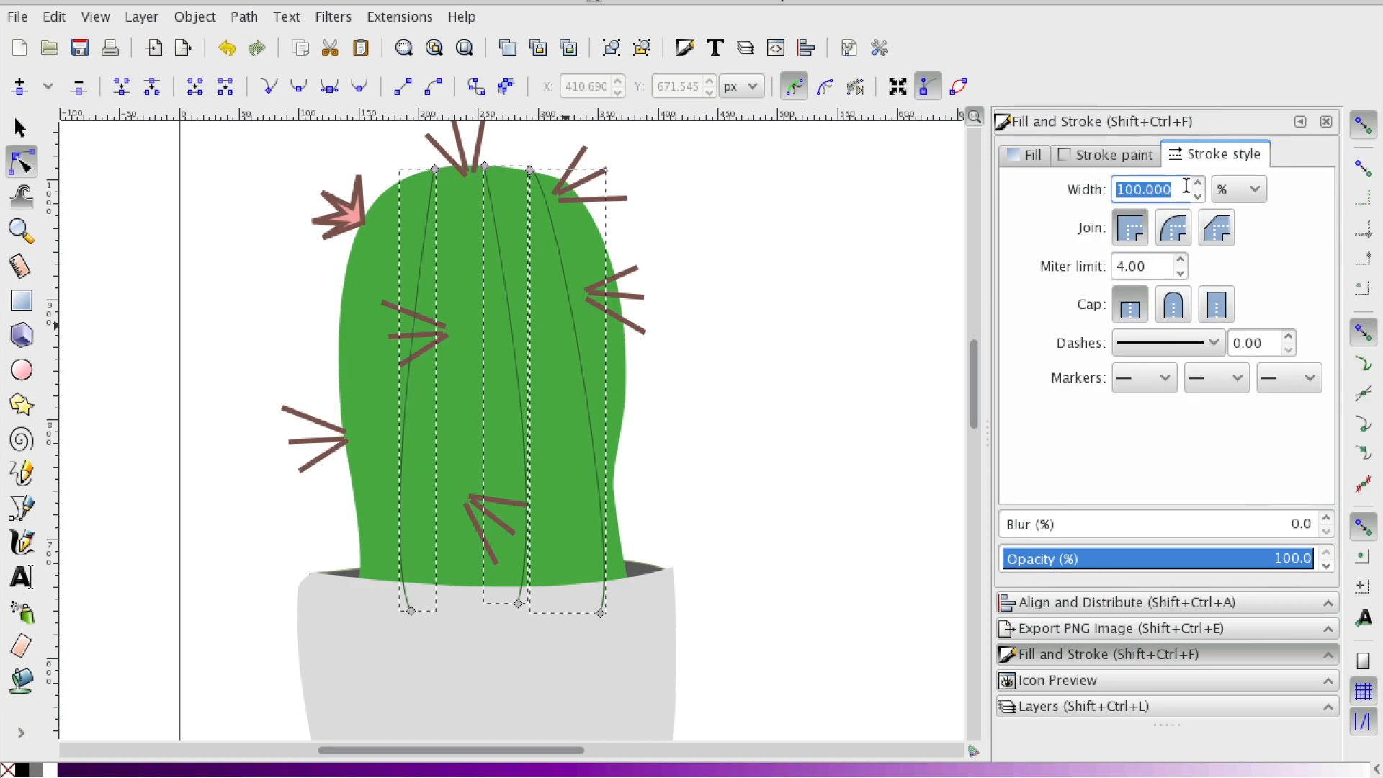
left_click(1197, 184)
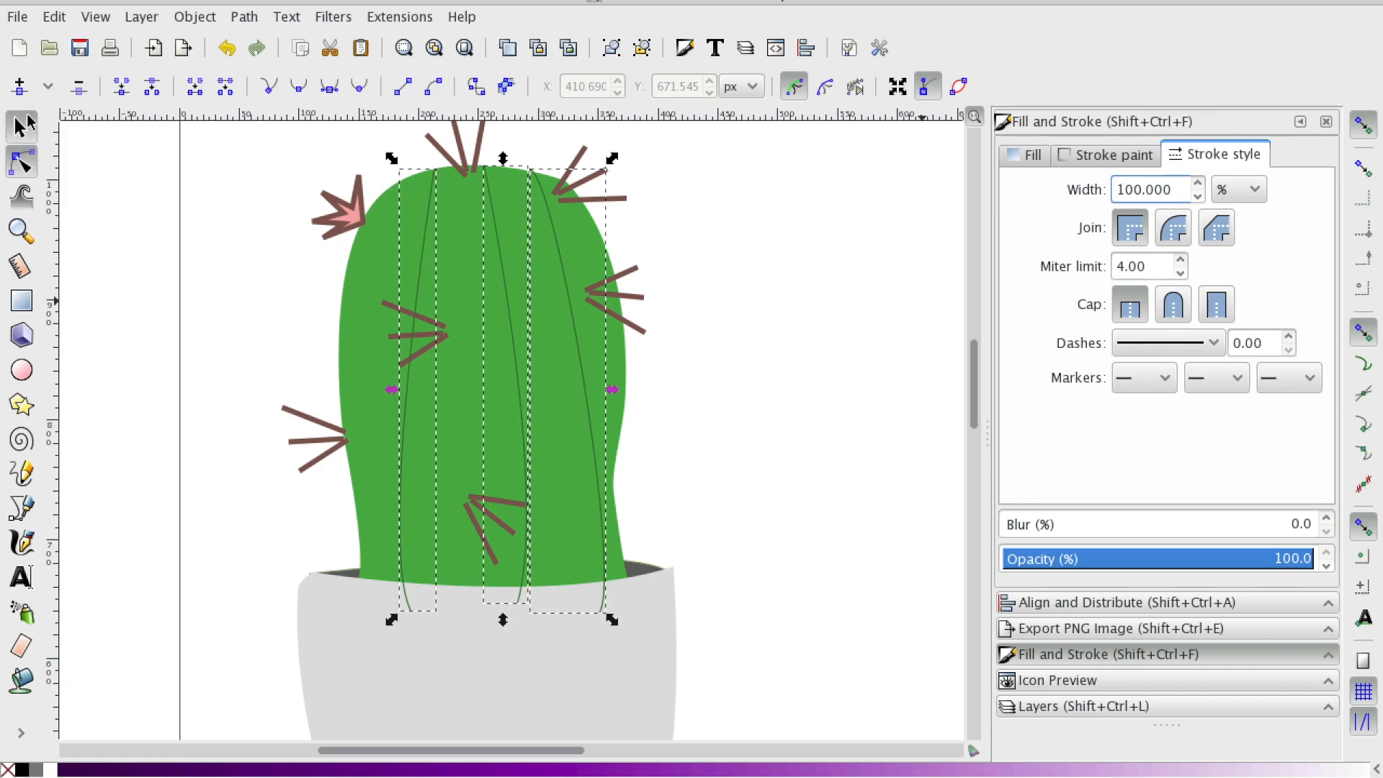
- Raise the right, middle and left ridge lines' stroke width to 9.323 px each
left_click(20, 127)
left_click(594, 358)
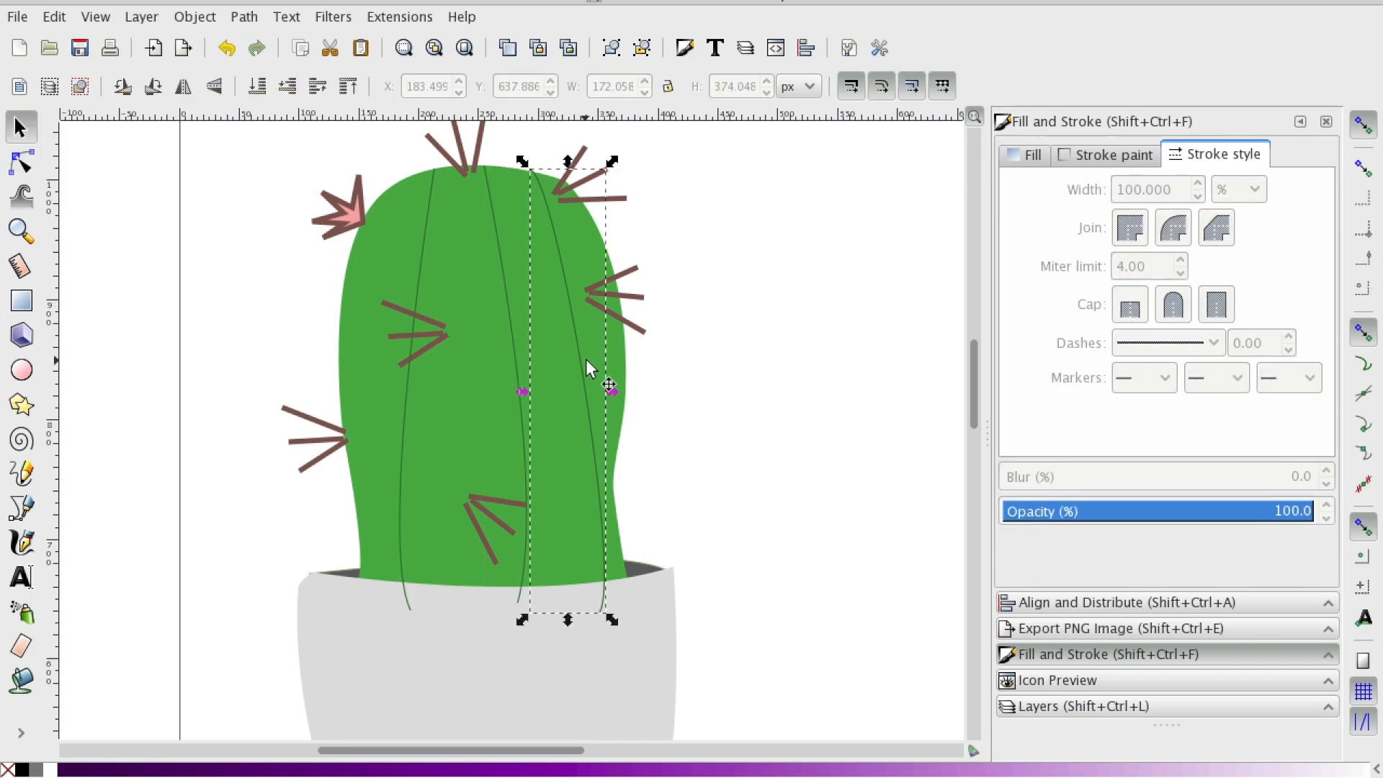
left_click(1197, 185)
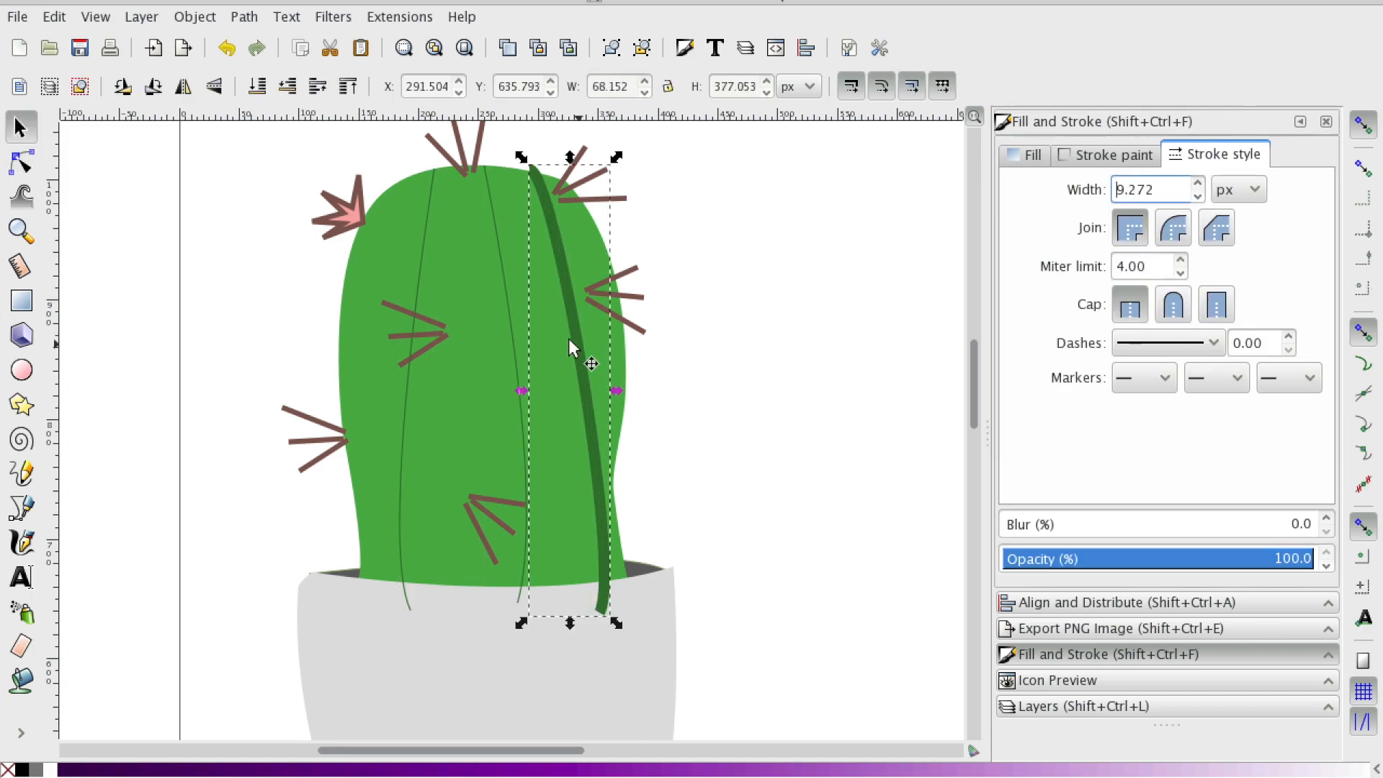
left_click(521, 357)
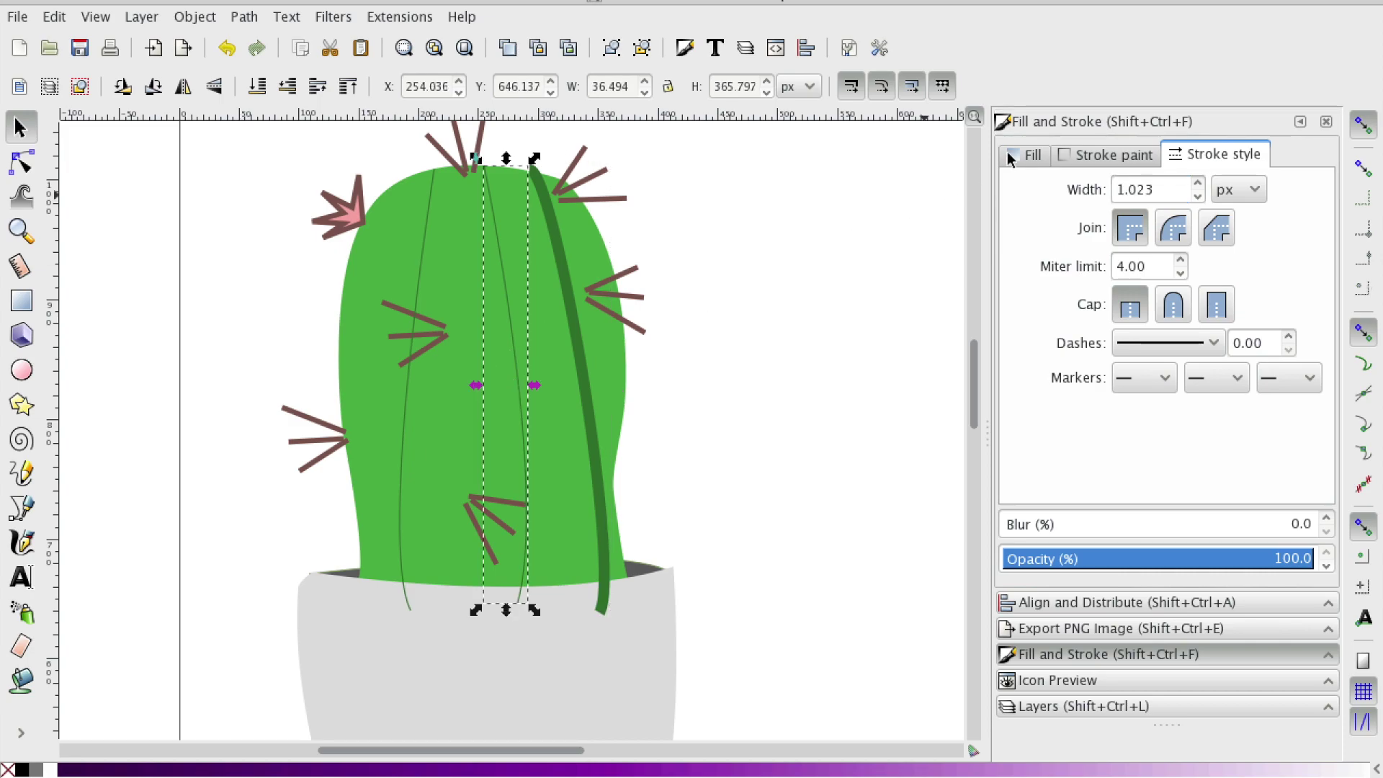
left_click(1197, 185)
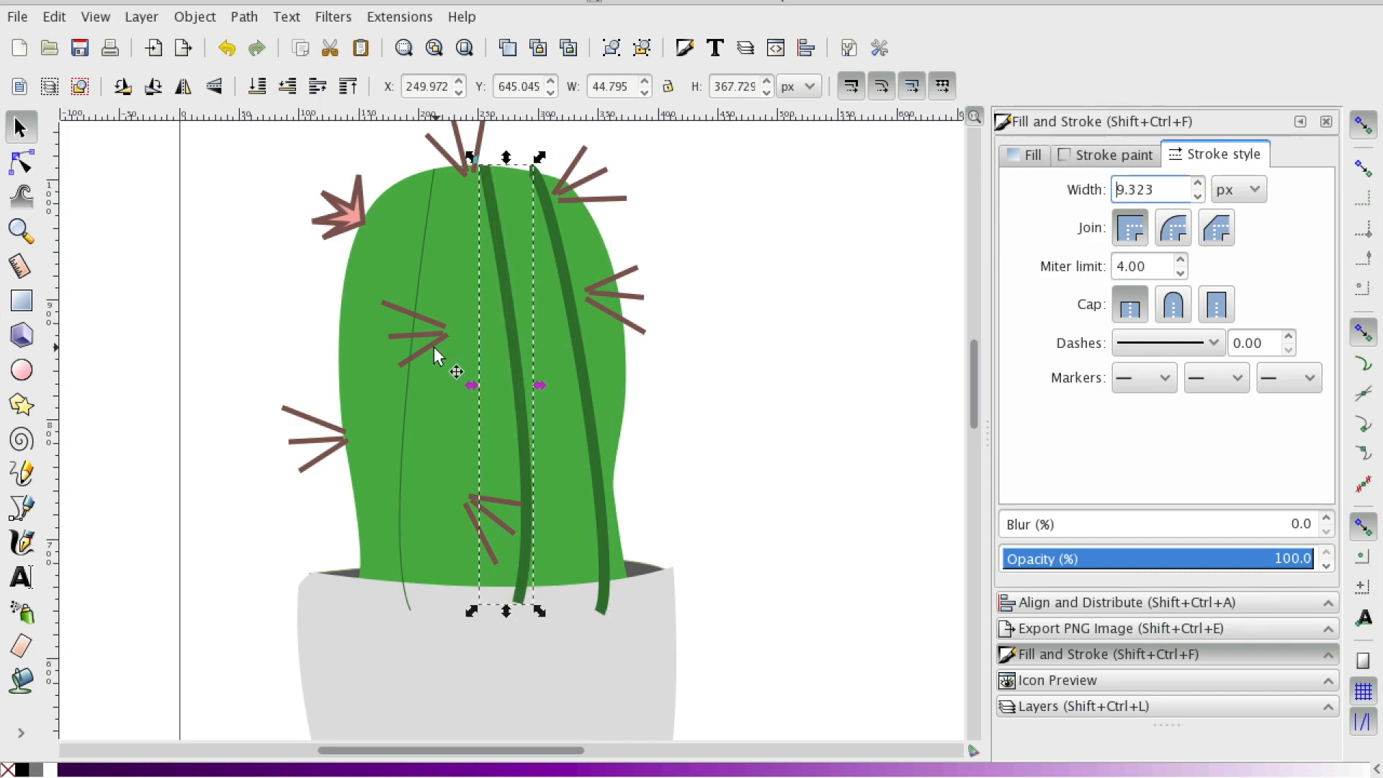
left_click(416, 386)
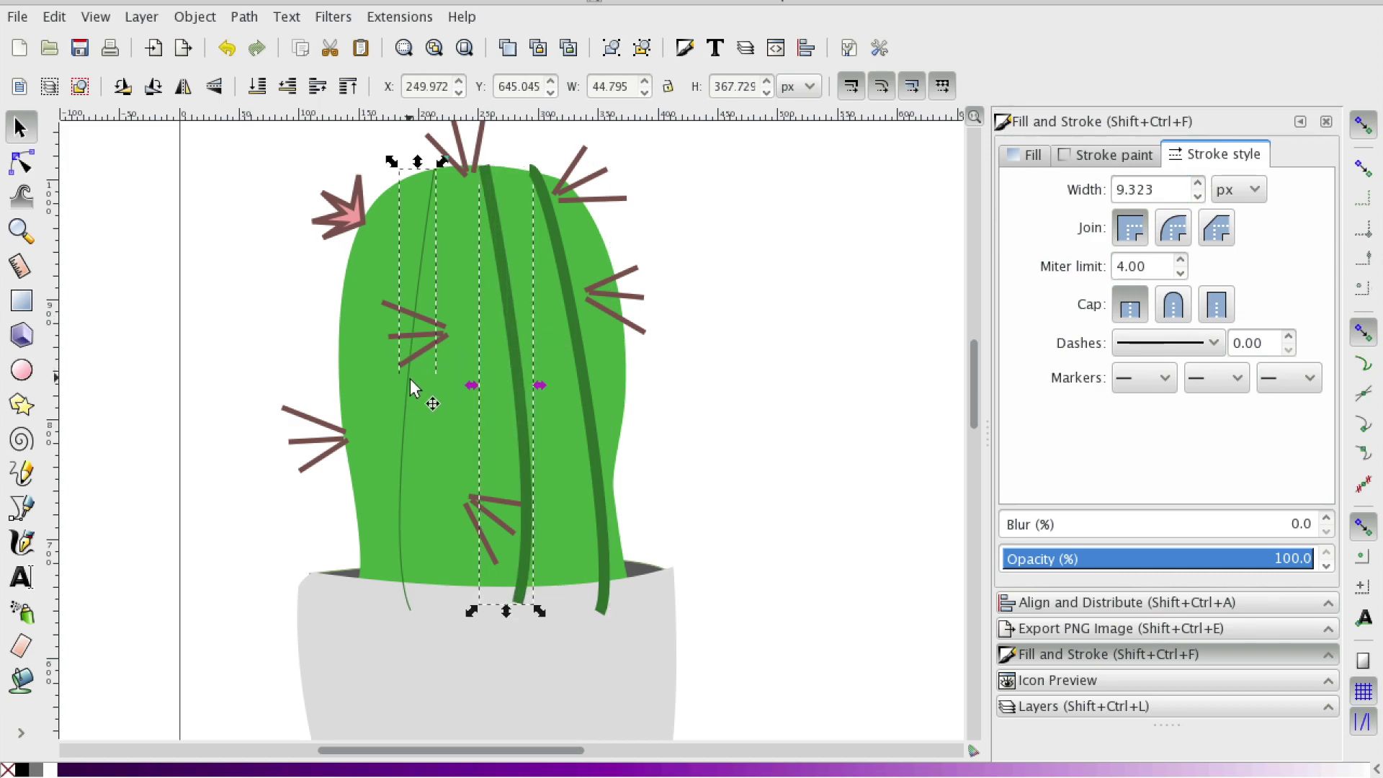
left_click(1198, 185)
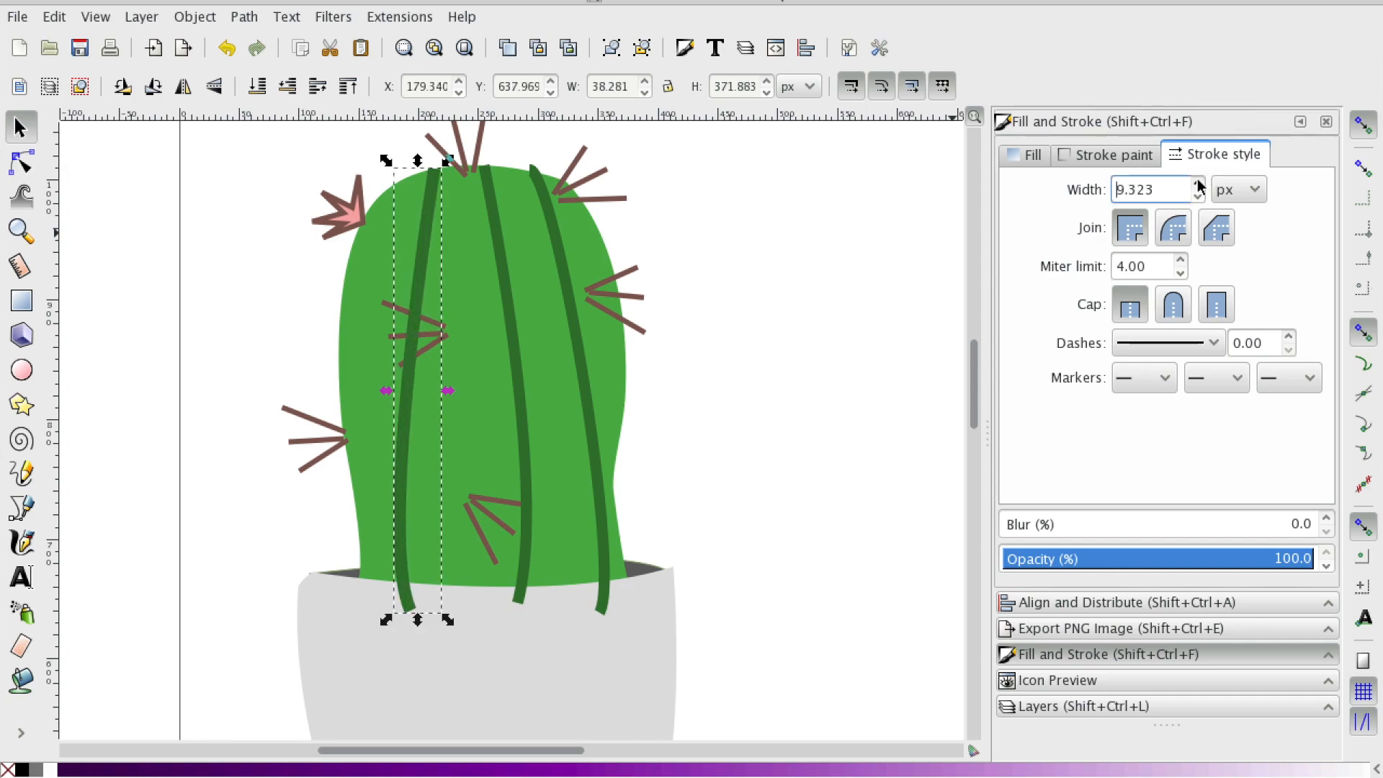
left_click(668, 569)
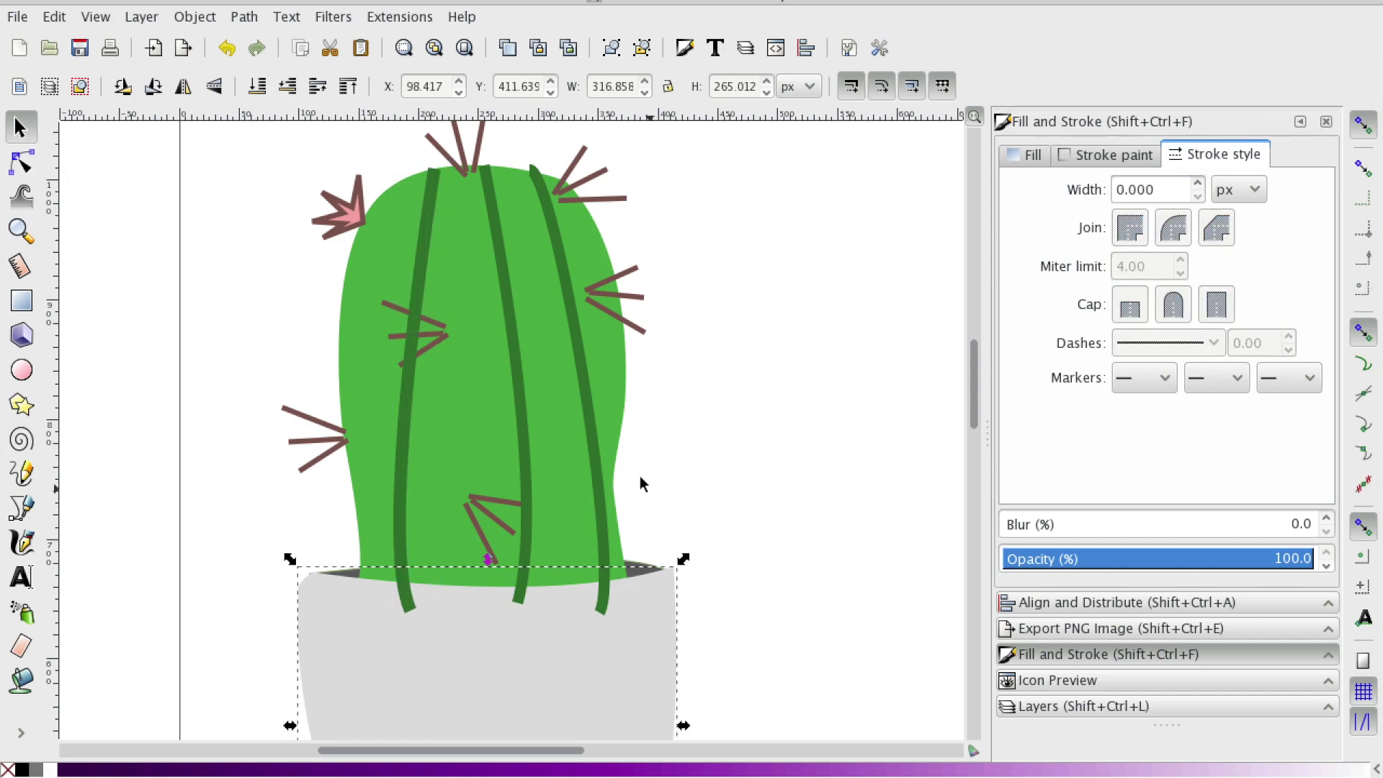
- Raise the left spine cluster to the top of the stacking order
left_click(441, 341)
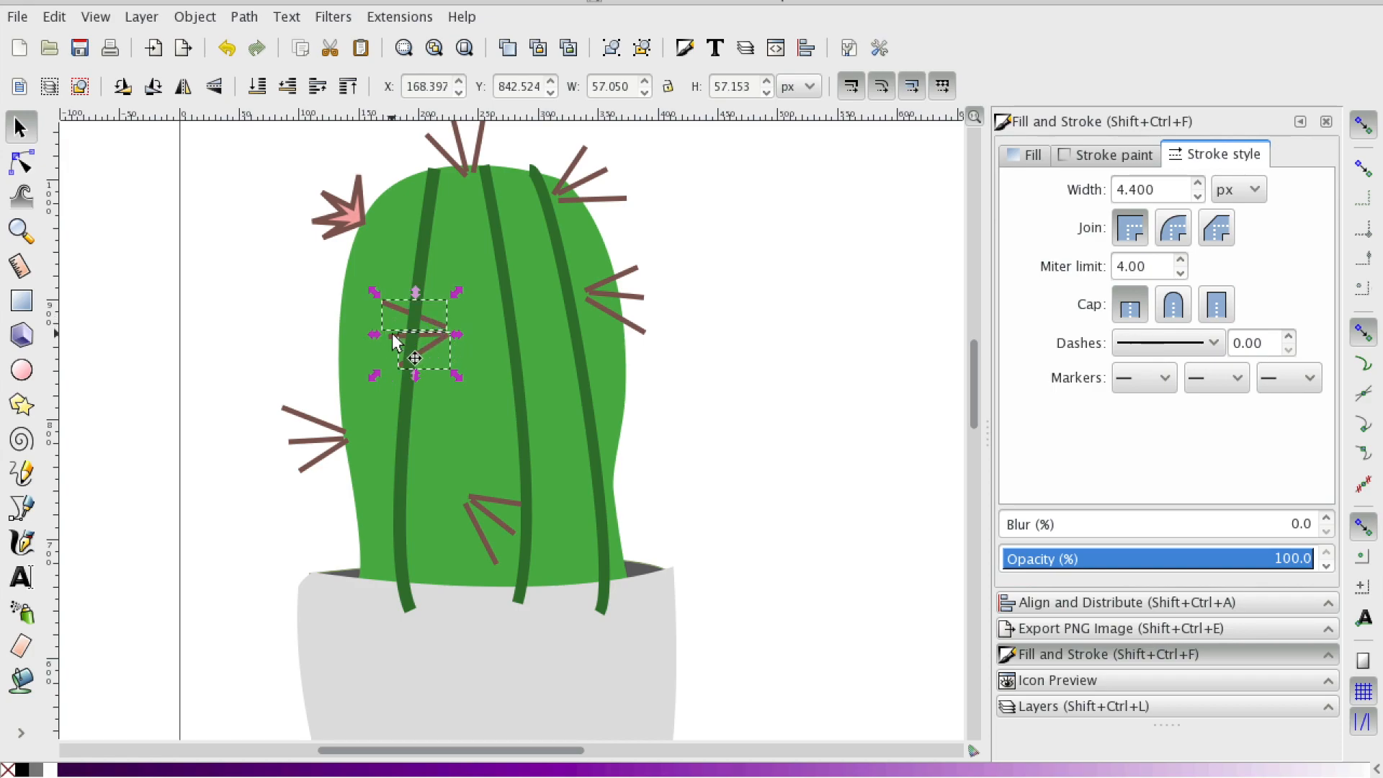
left_click(195, 16)
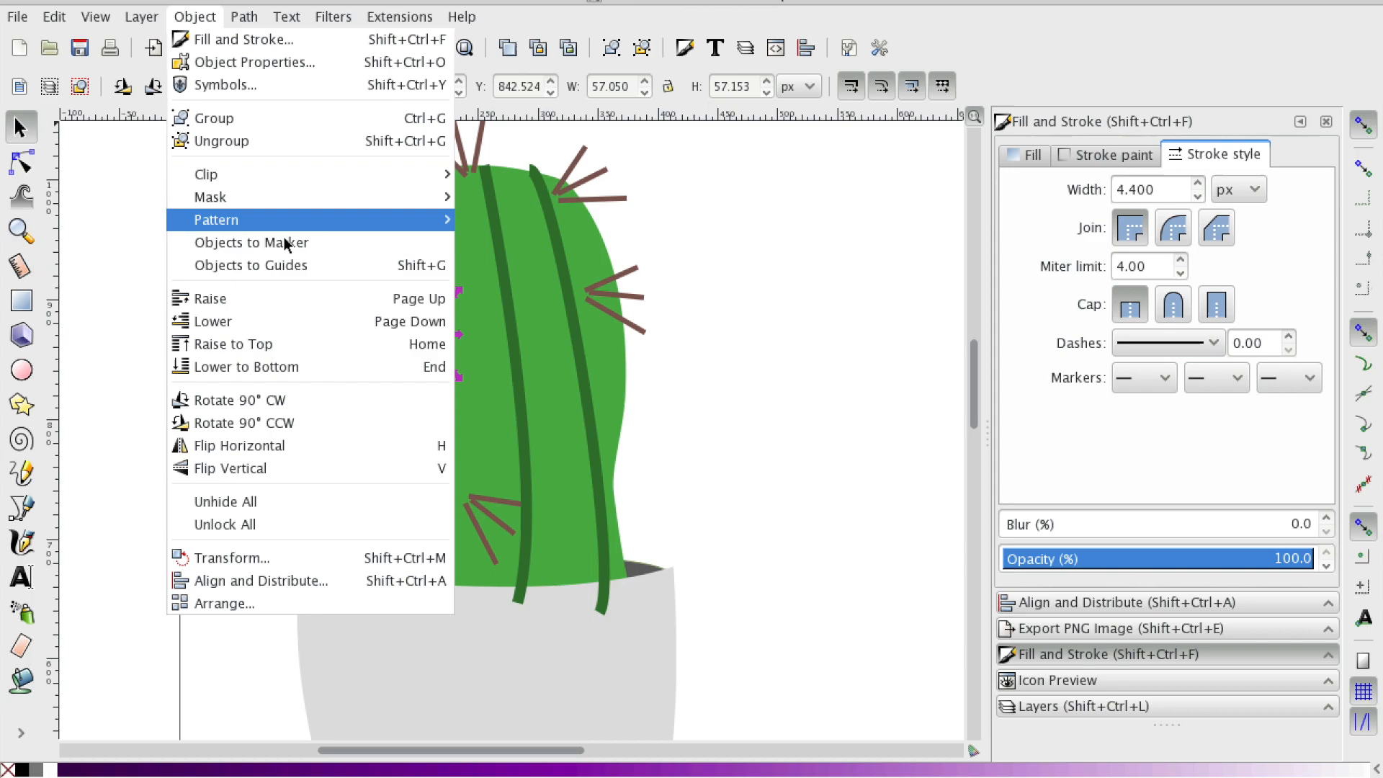
left_click(312, 344)
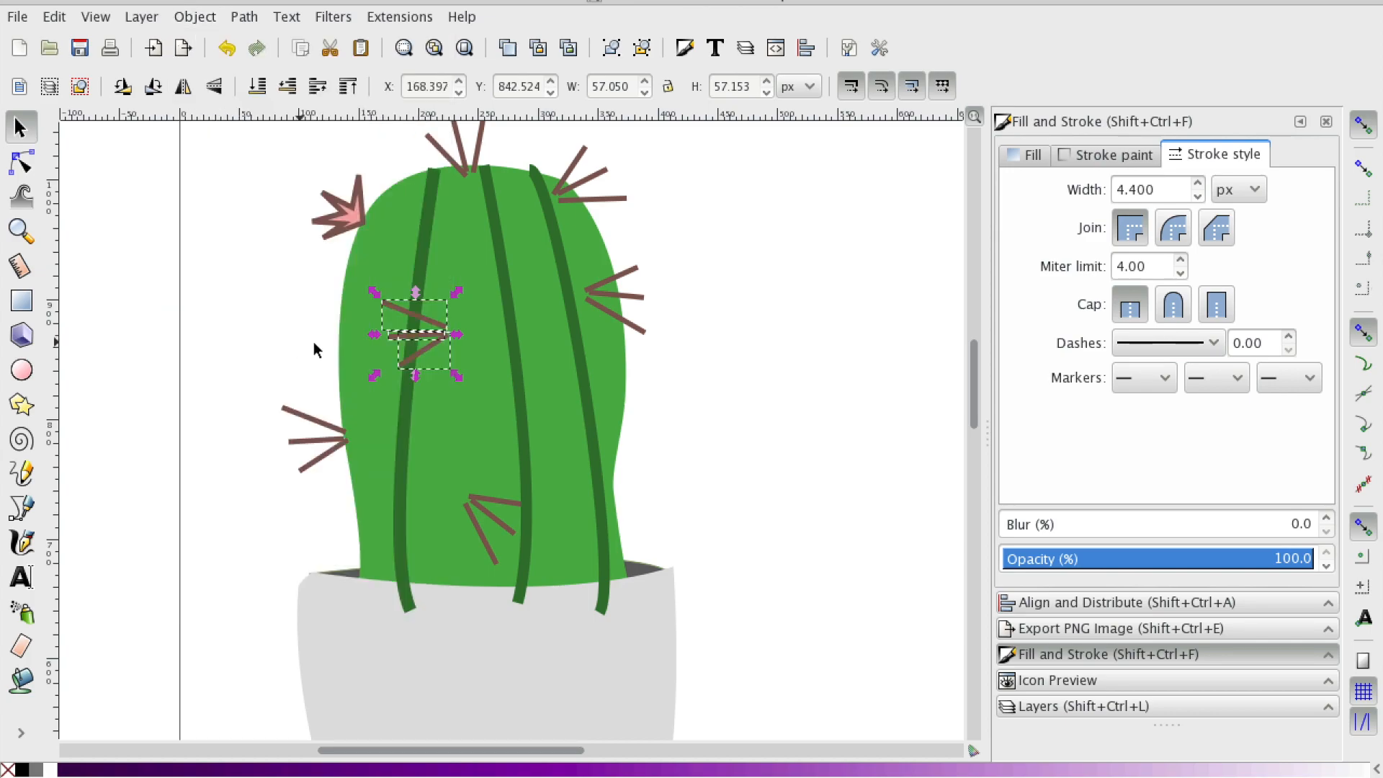
- Raise the grey pot to the top so it covers the cactus base
left_click(551, 648)
left_click(144, 16)
mouse_move(195, 17)
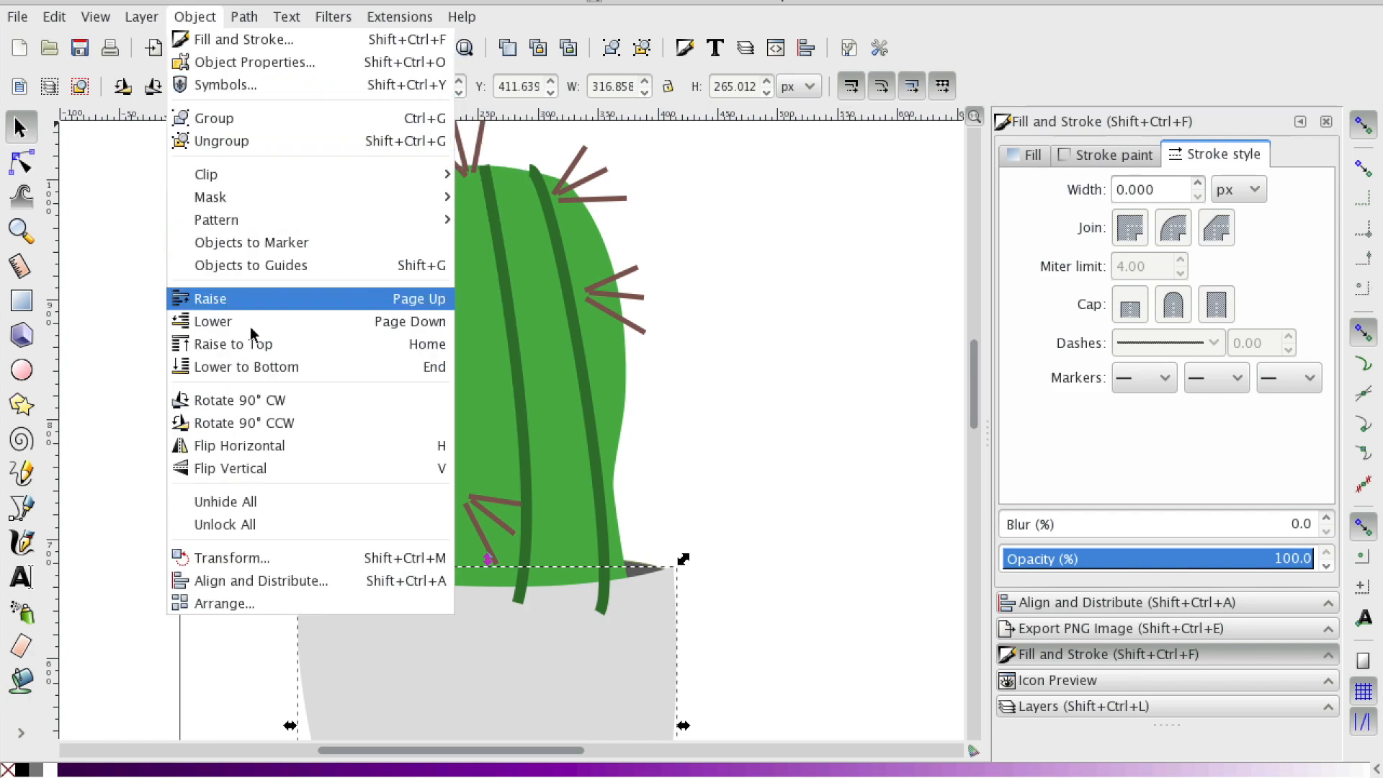
left_click(233, 344)
left_click(686, 384)
scroll(648, 357, "up", 3)
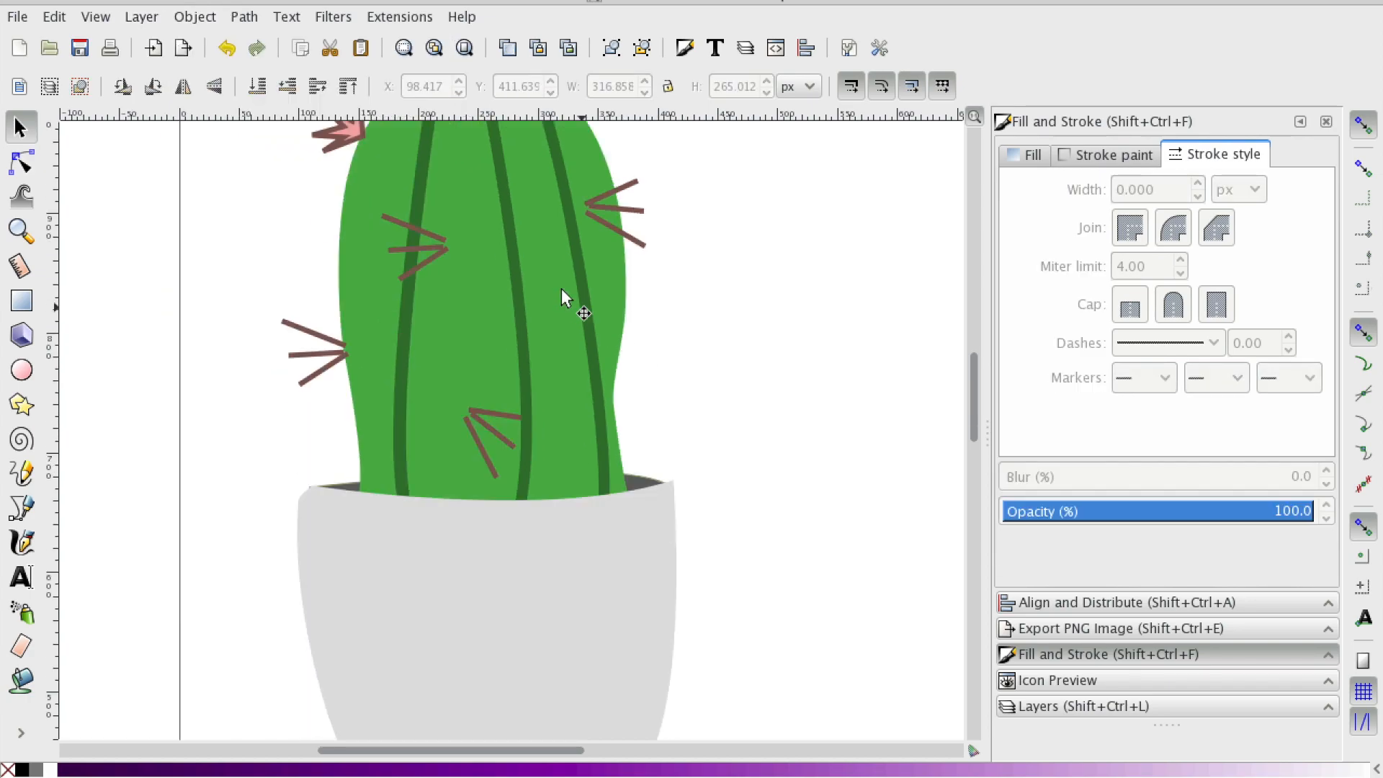
scroll(541, 270, "up", 2)
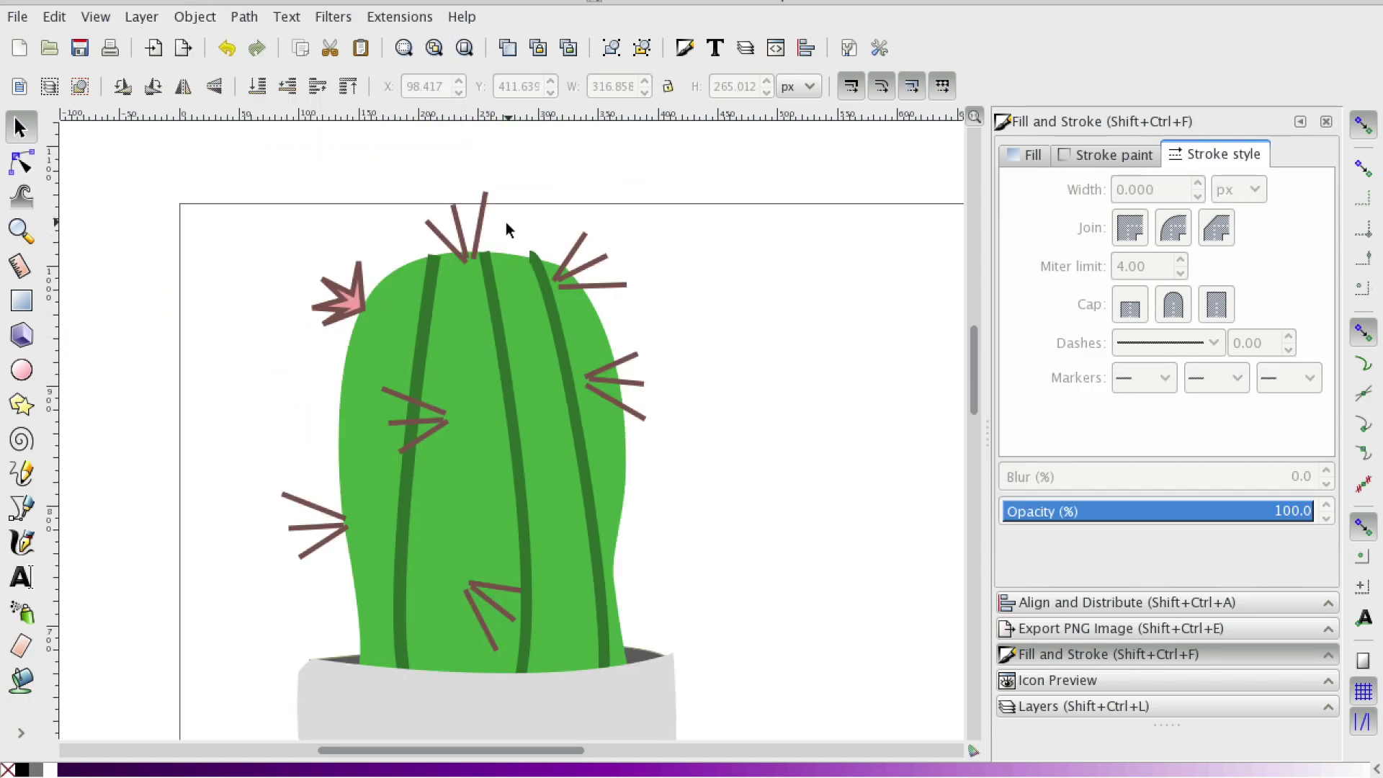
- Drag the top ends of the leftmost and second rib lines onto the cactus body edge
left_click(22, 163)
left_click(438, 286)
left_click(430, 262)
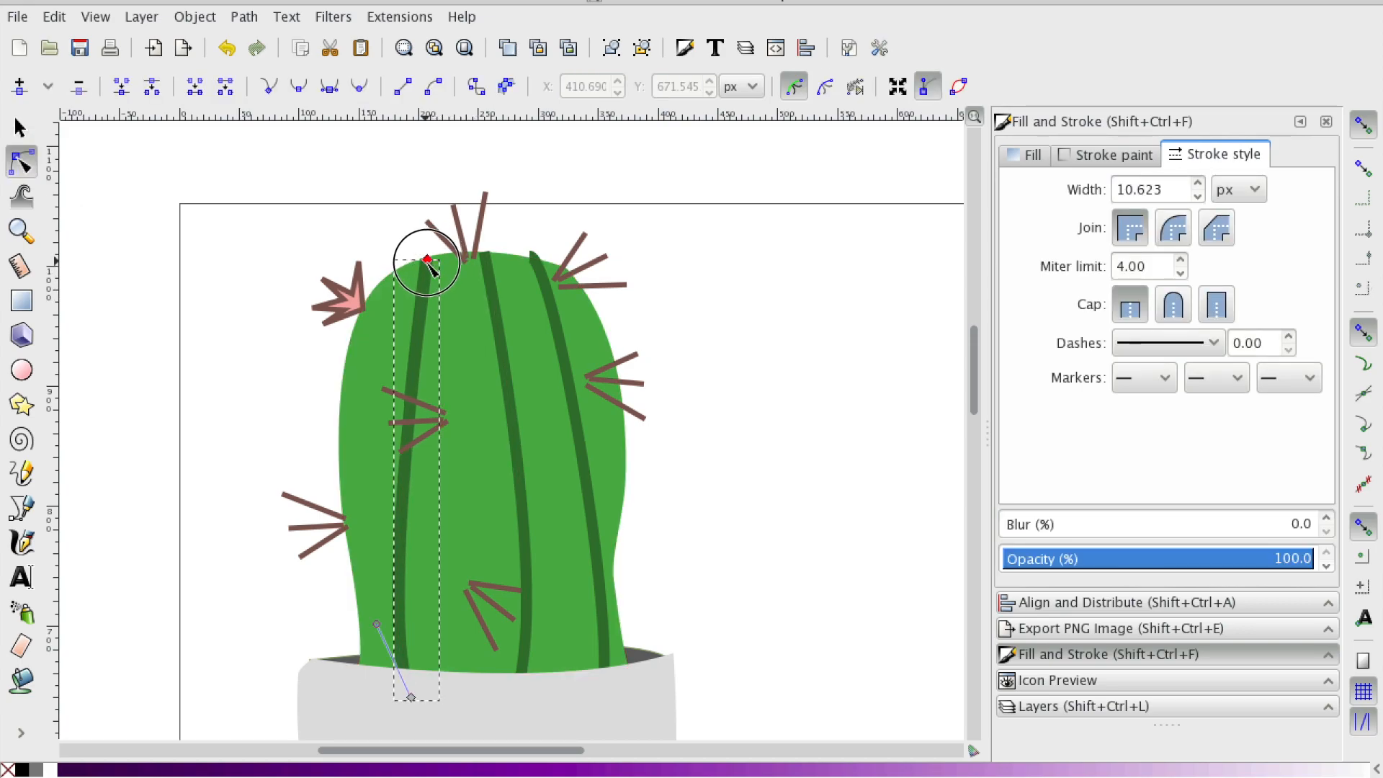
left_click_drag(431, 265, 422, 260)
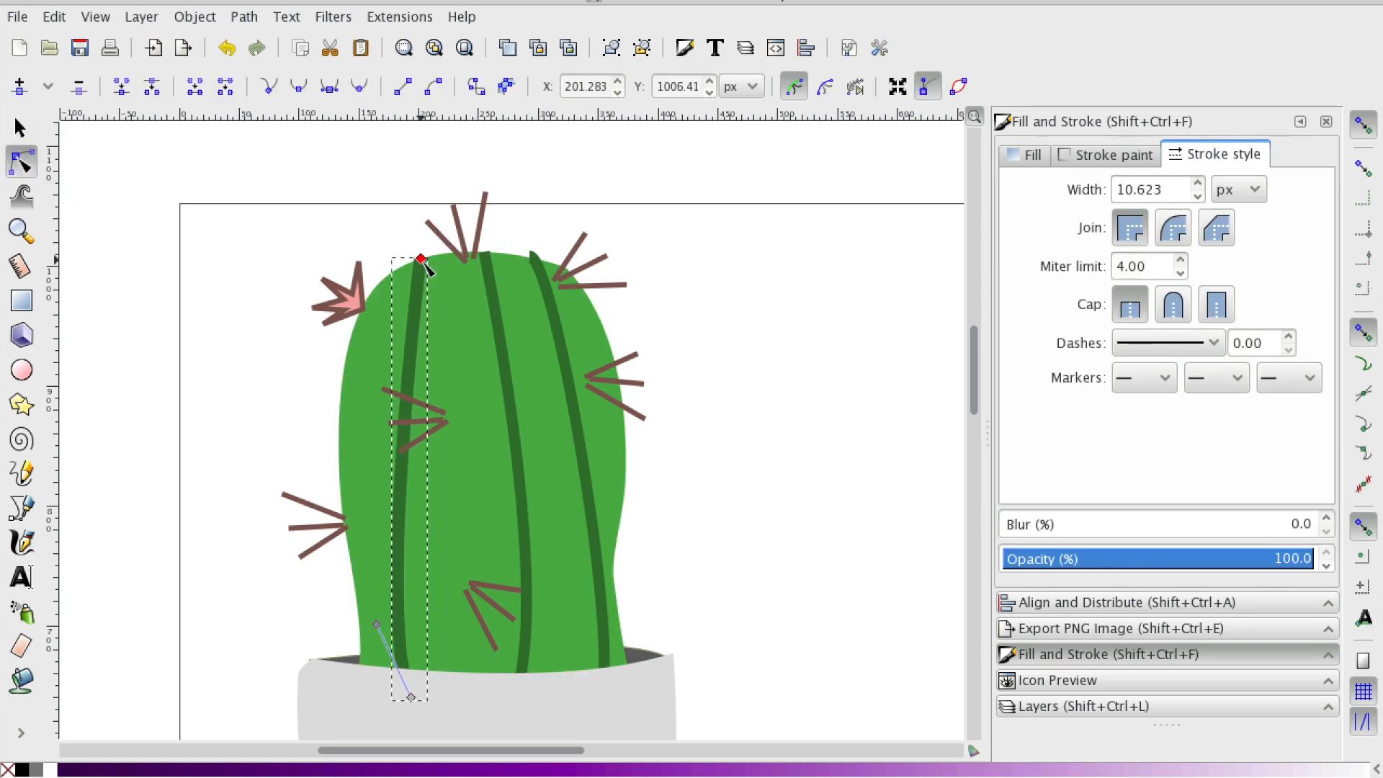
left_click(508, 324)
left_click(486, 257)
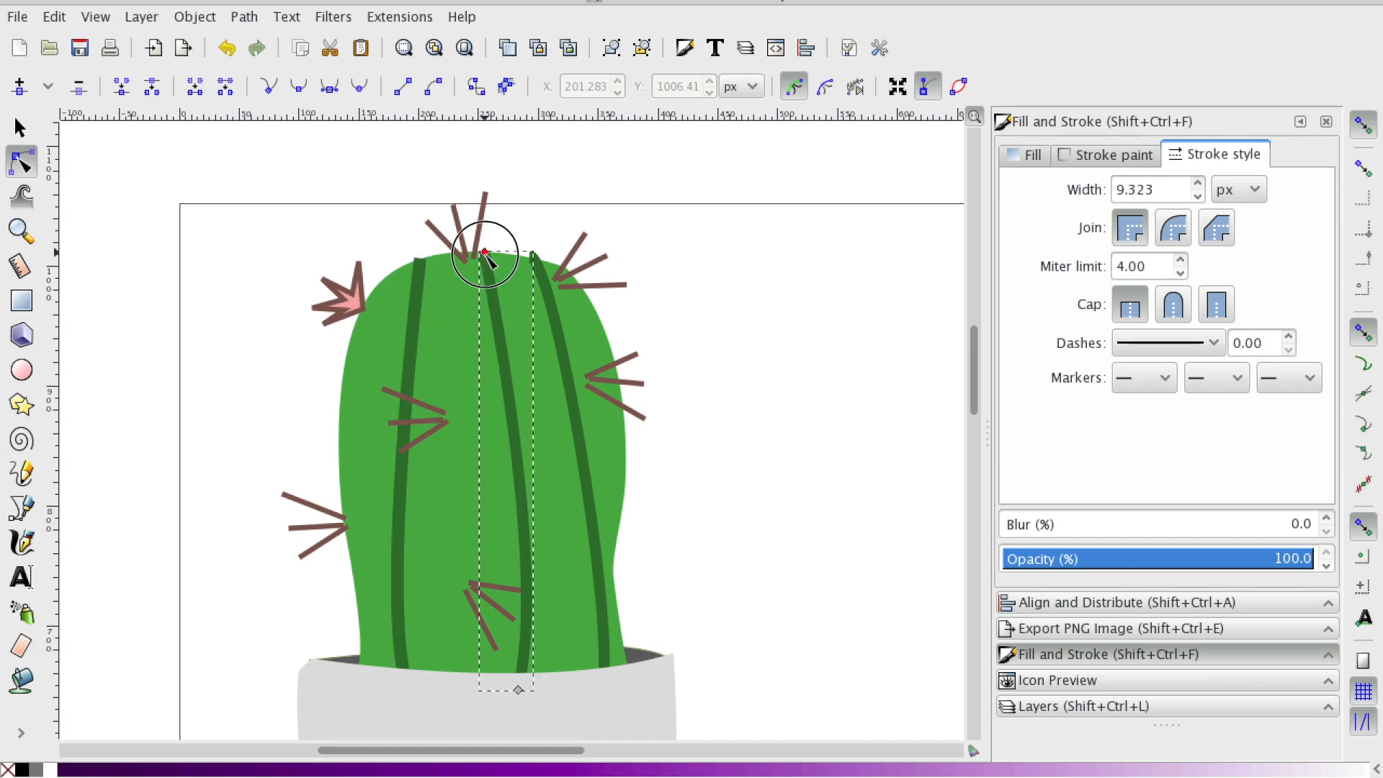
left_click_drag(486, 258, 553, 271)
- Adjust the third rib's top end and the rib line's bottom node to fit the body
left_click(551, 292)
scroll(584, 454, "down", 2)
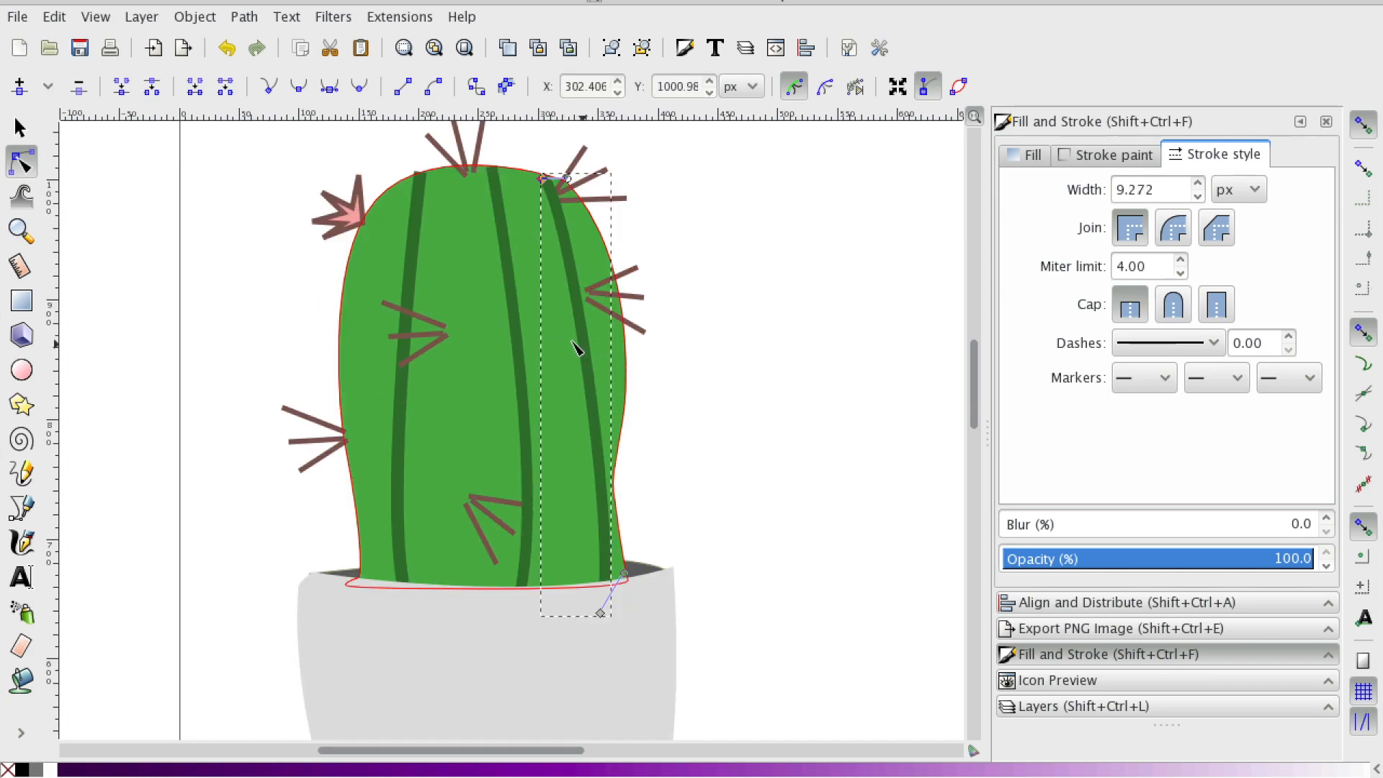
left_click_drag(564, 753, 913, 751)
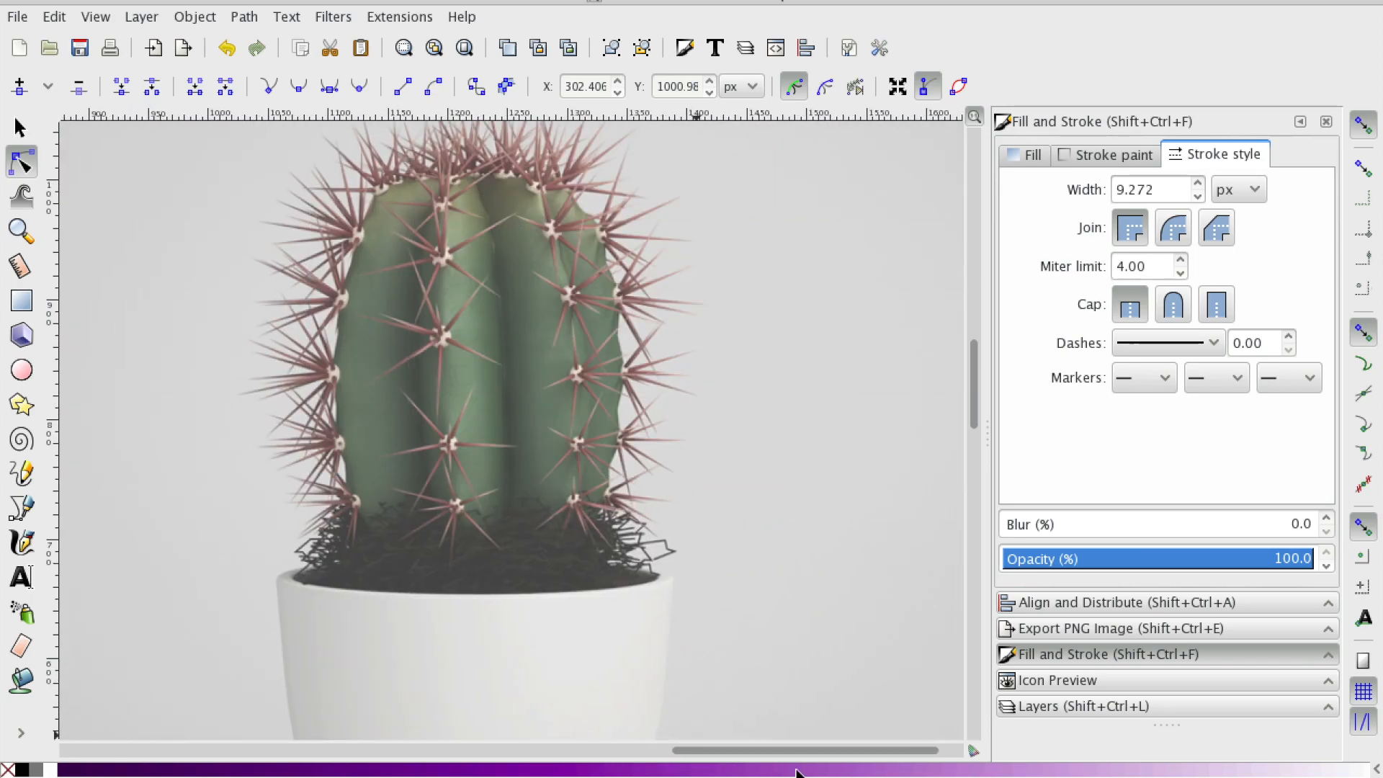
left_click_drag(798, 752, 475, 752)
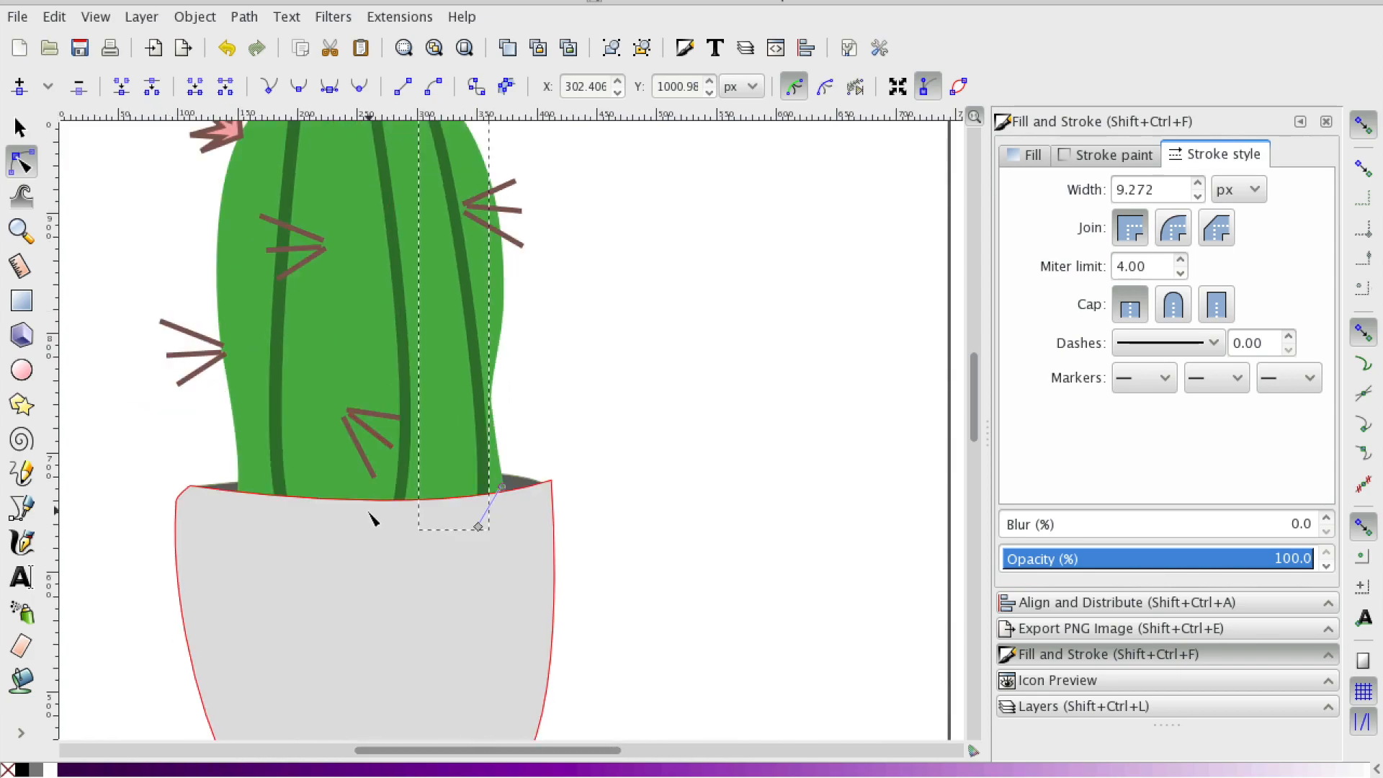
scroll(555, 593, "down", 2)
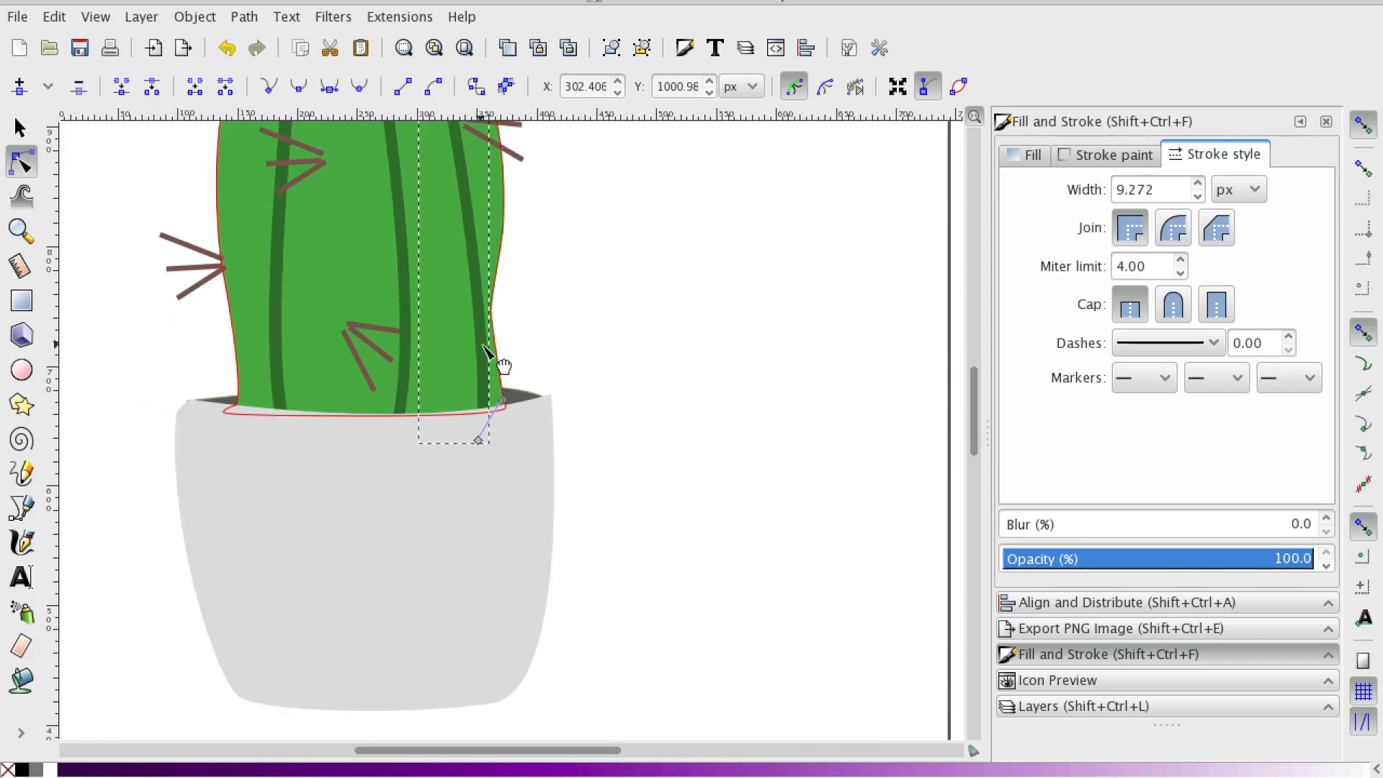
left_click(500, 402)
left_click(484, 400)
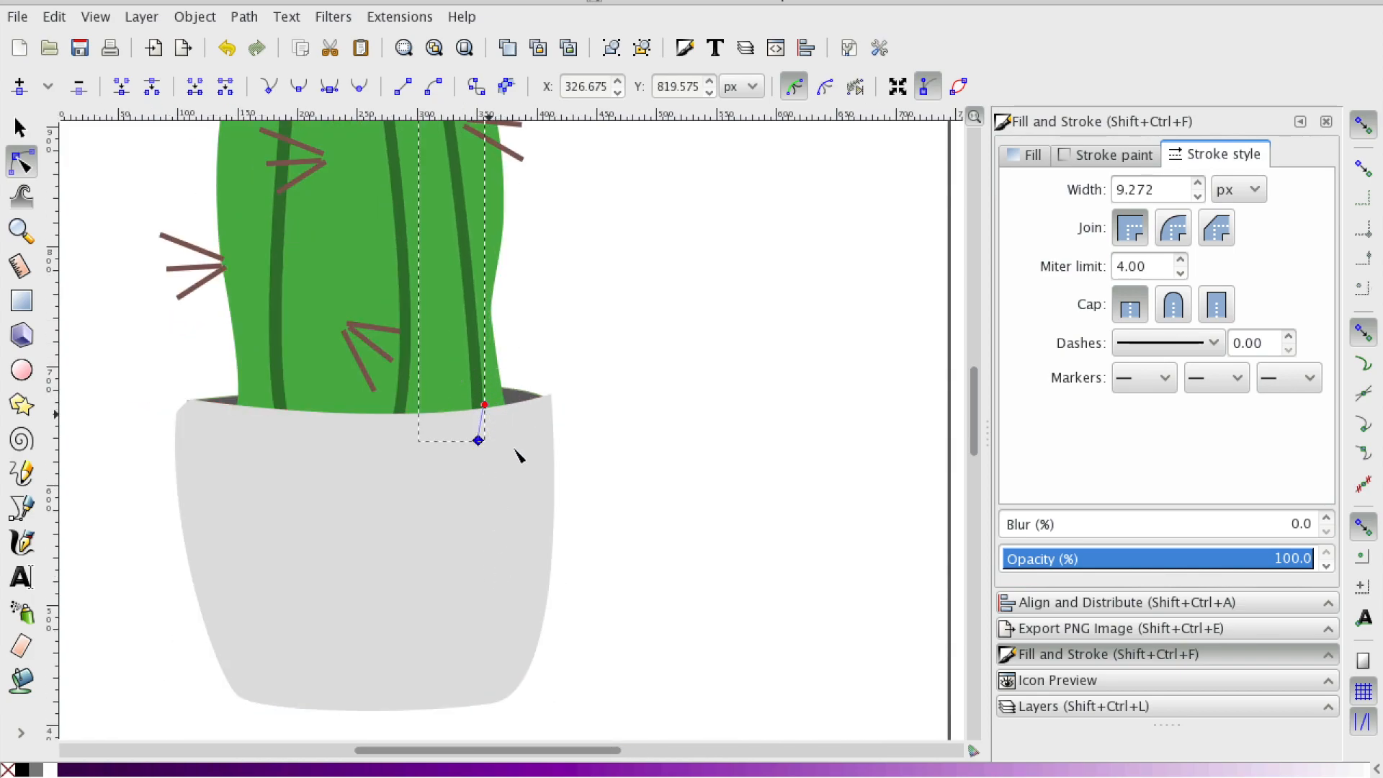
scroll(496, 433, "up", 5)
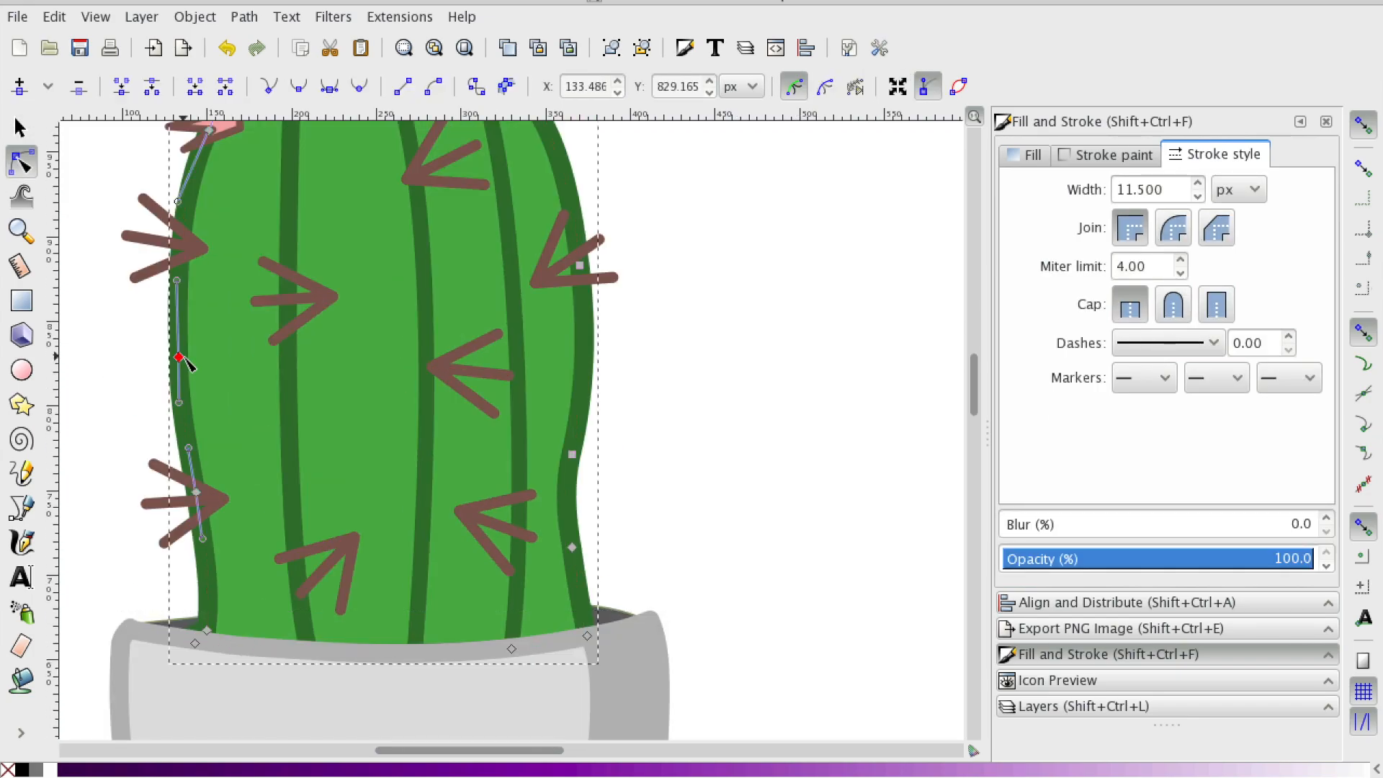
- Deselect the nodes and zoom to frame the whole finished cactus
key("Escape")
left_click(22, 231)
key("5")
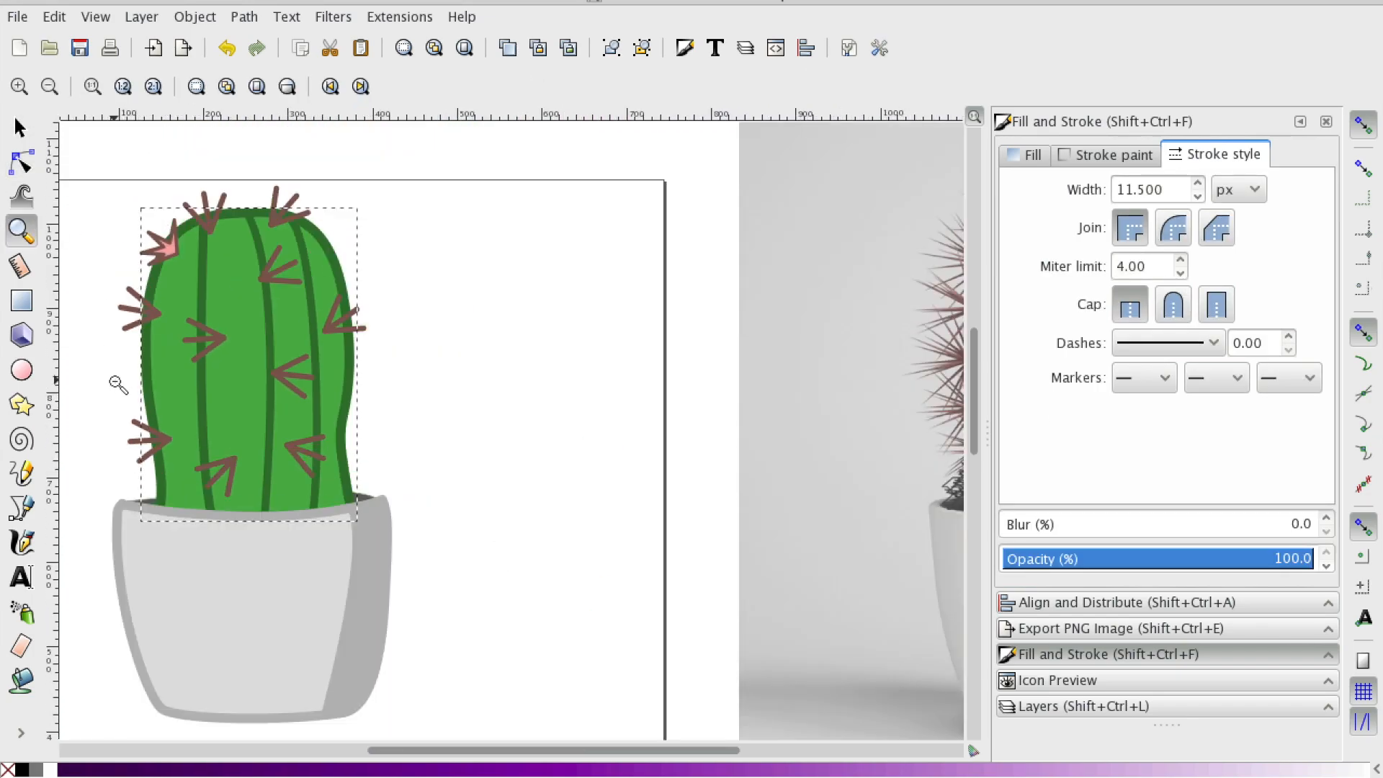
left_click(119, 386)
key("s")
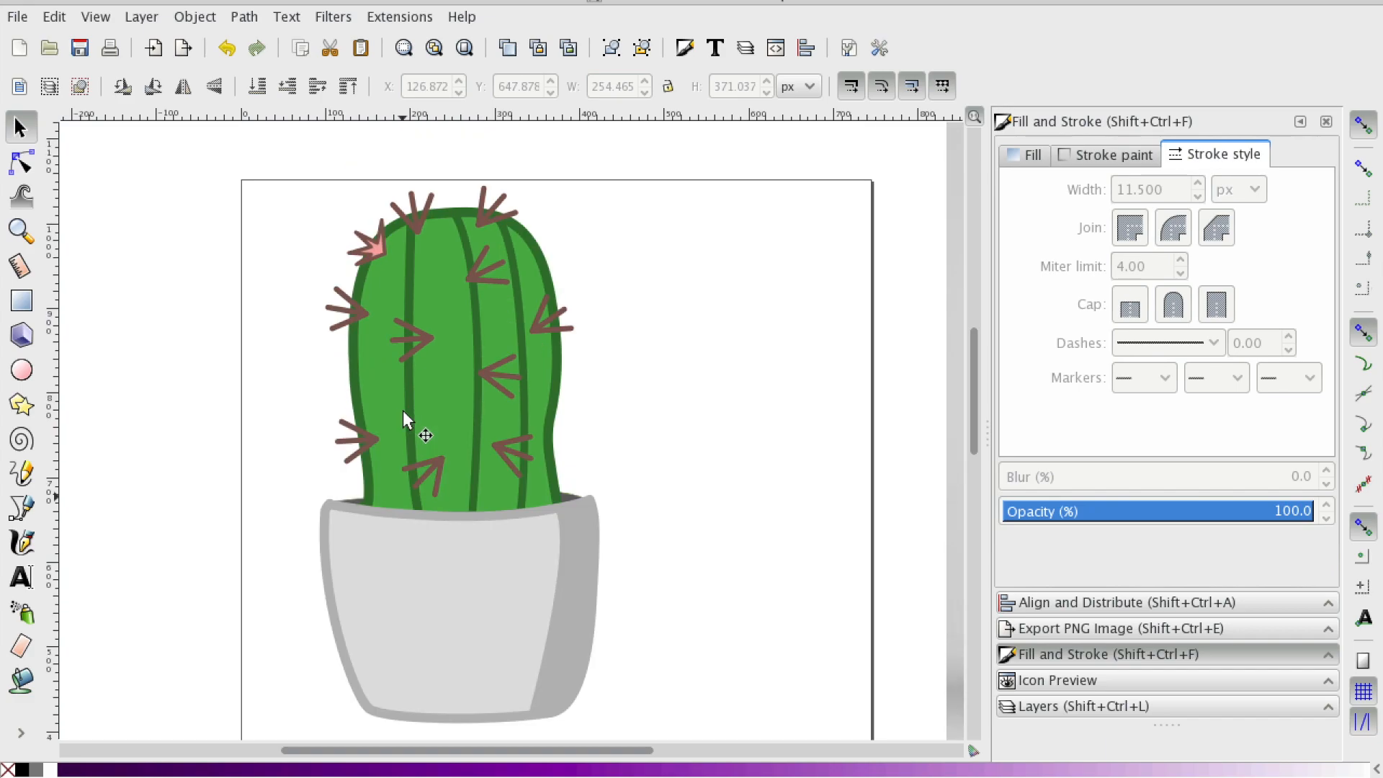
- Save the drawing as drawing.png on the Desktop and open it to check the export
left_click(26, 18)
left_click(66, 177)
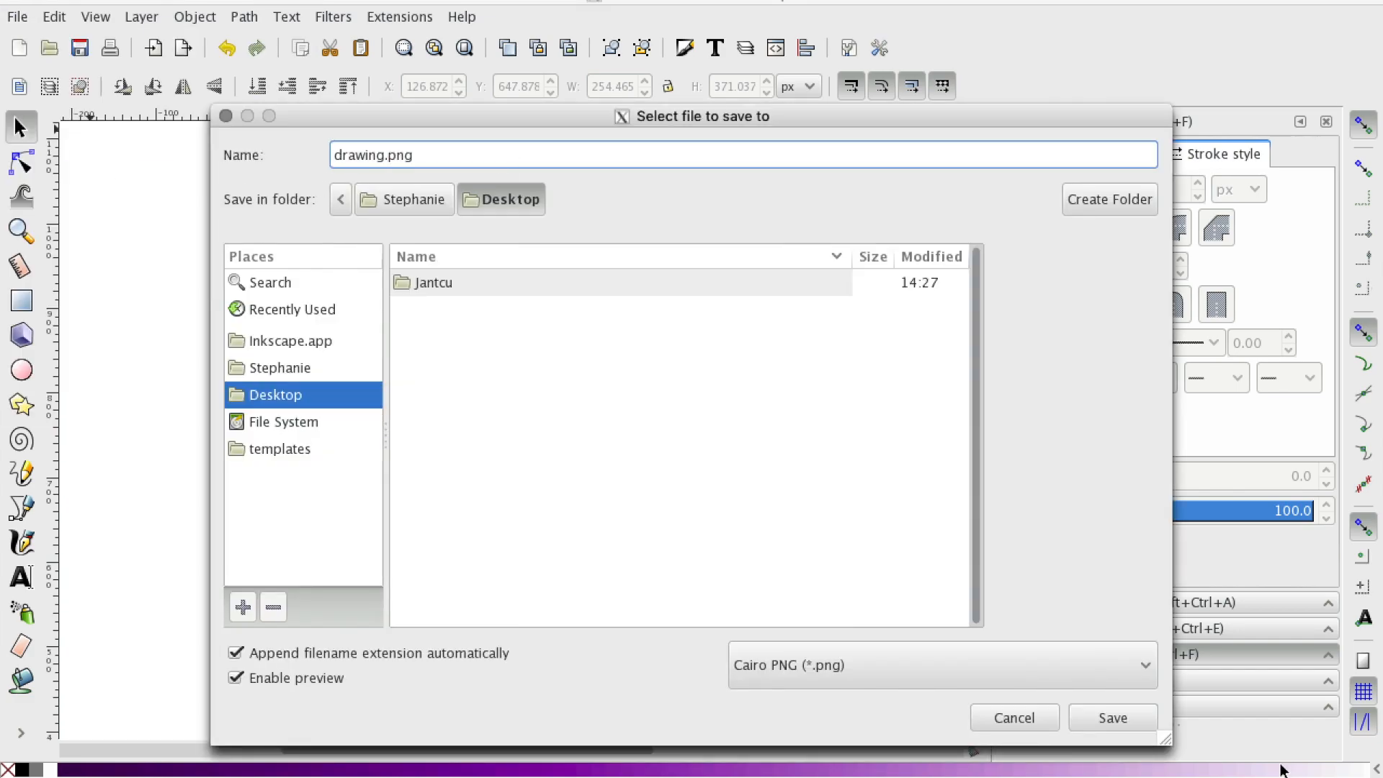
left_click(1114, 717)
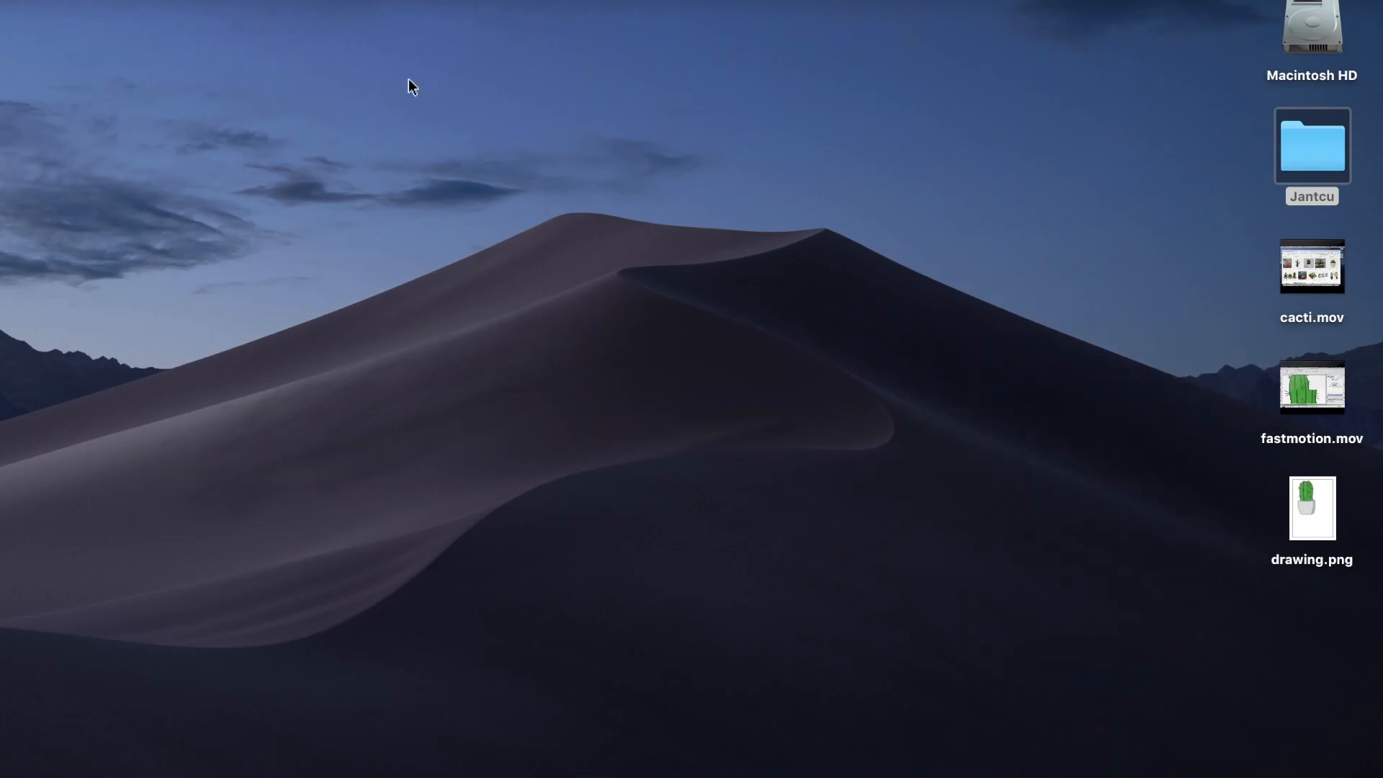
double_click(1312, 507)
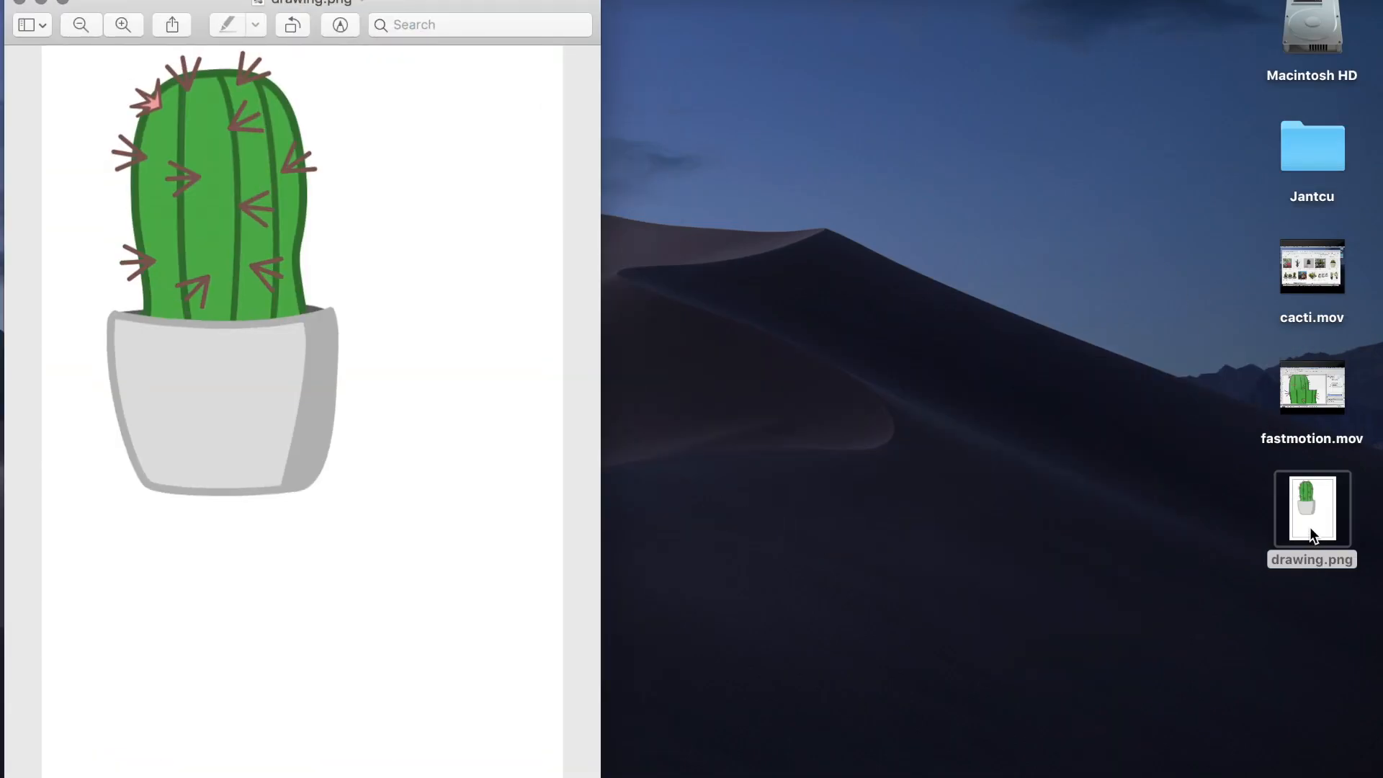